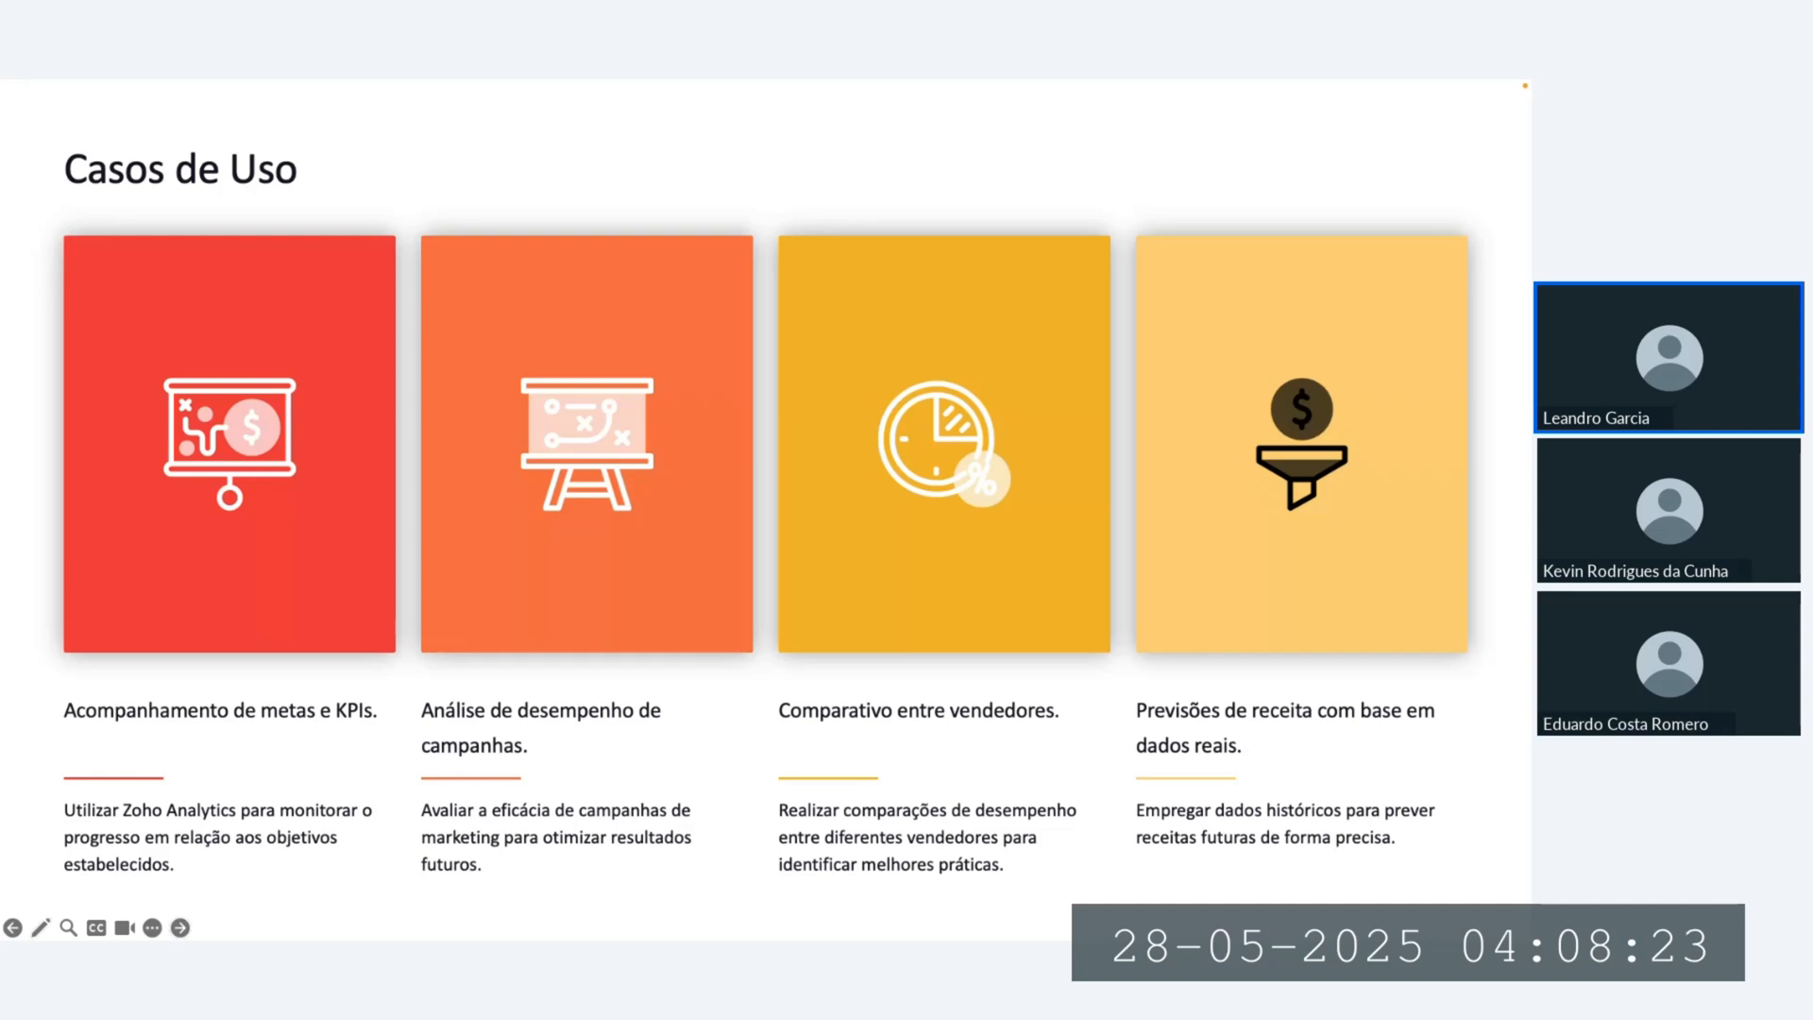
Step: Advance through the presentation to the questions-and-answers slide, and switch to the Dash 1 dashboard in Zoho Analytics
key(Right)
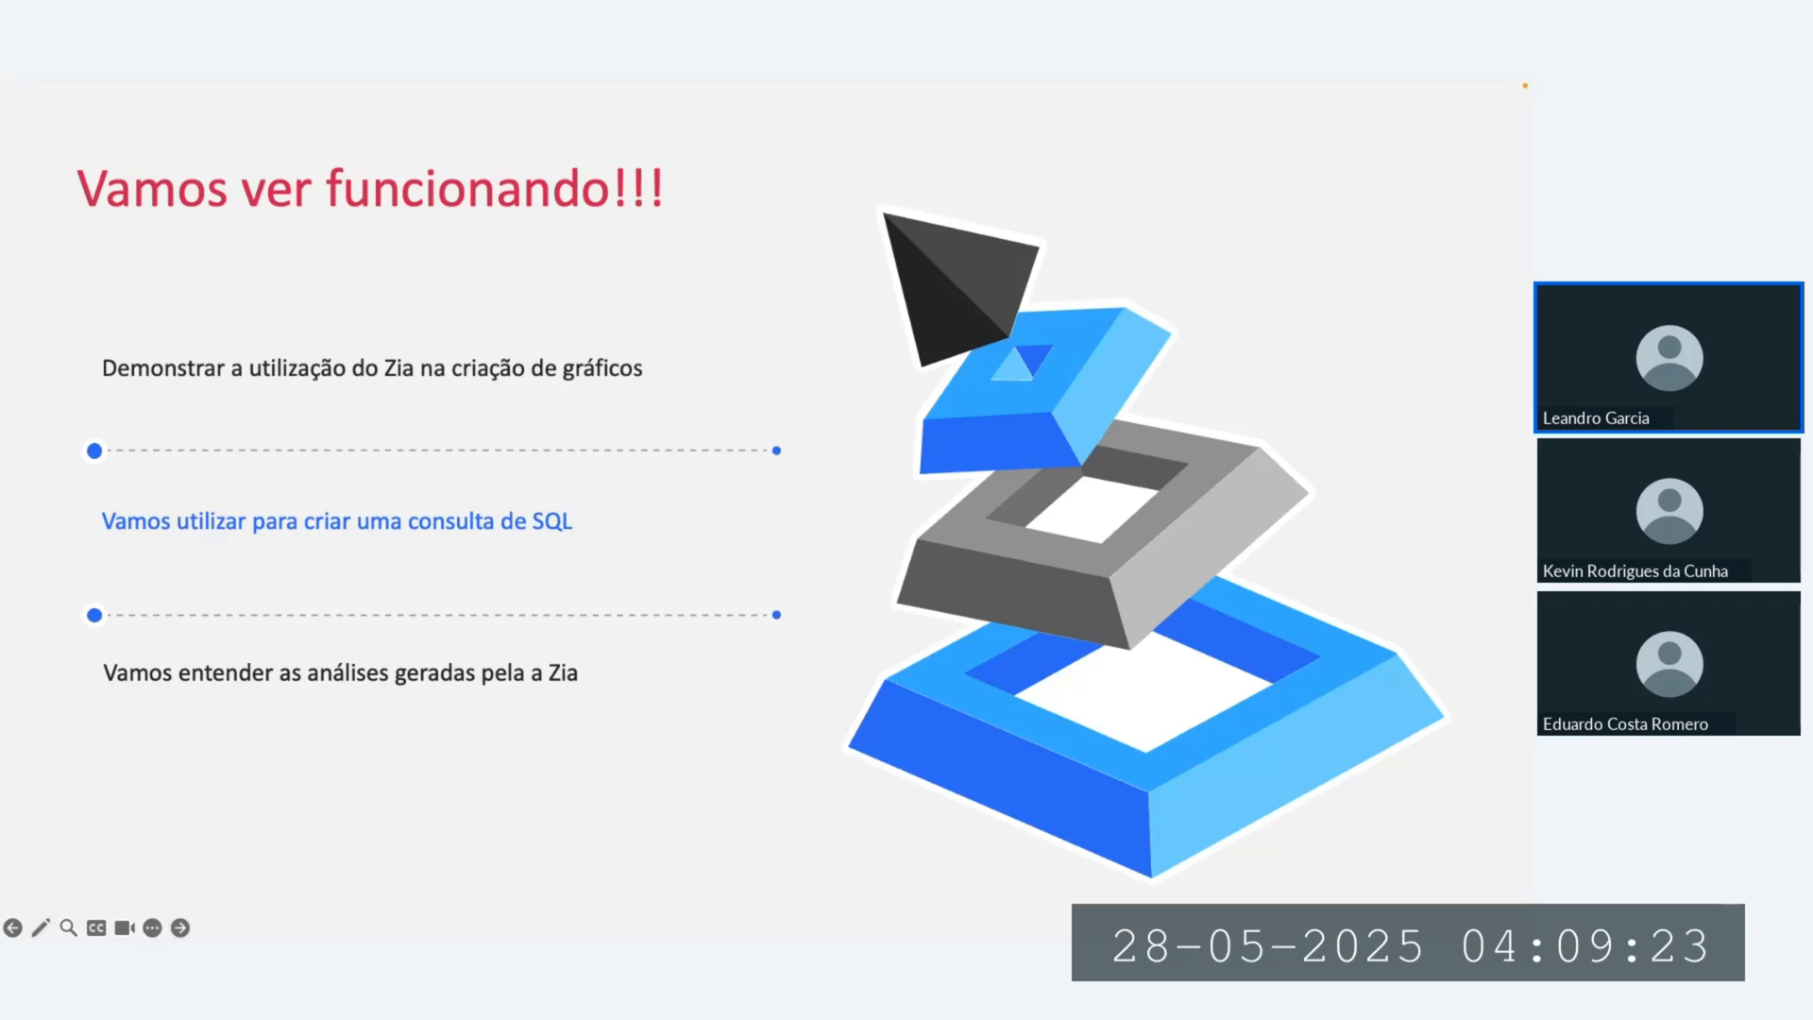
click(1412, 595)
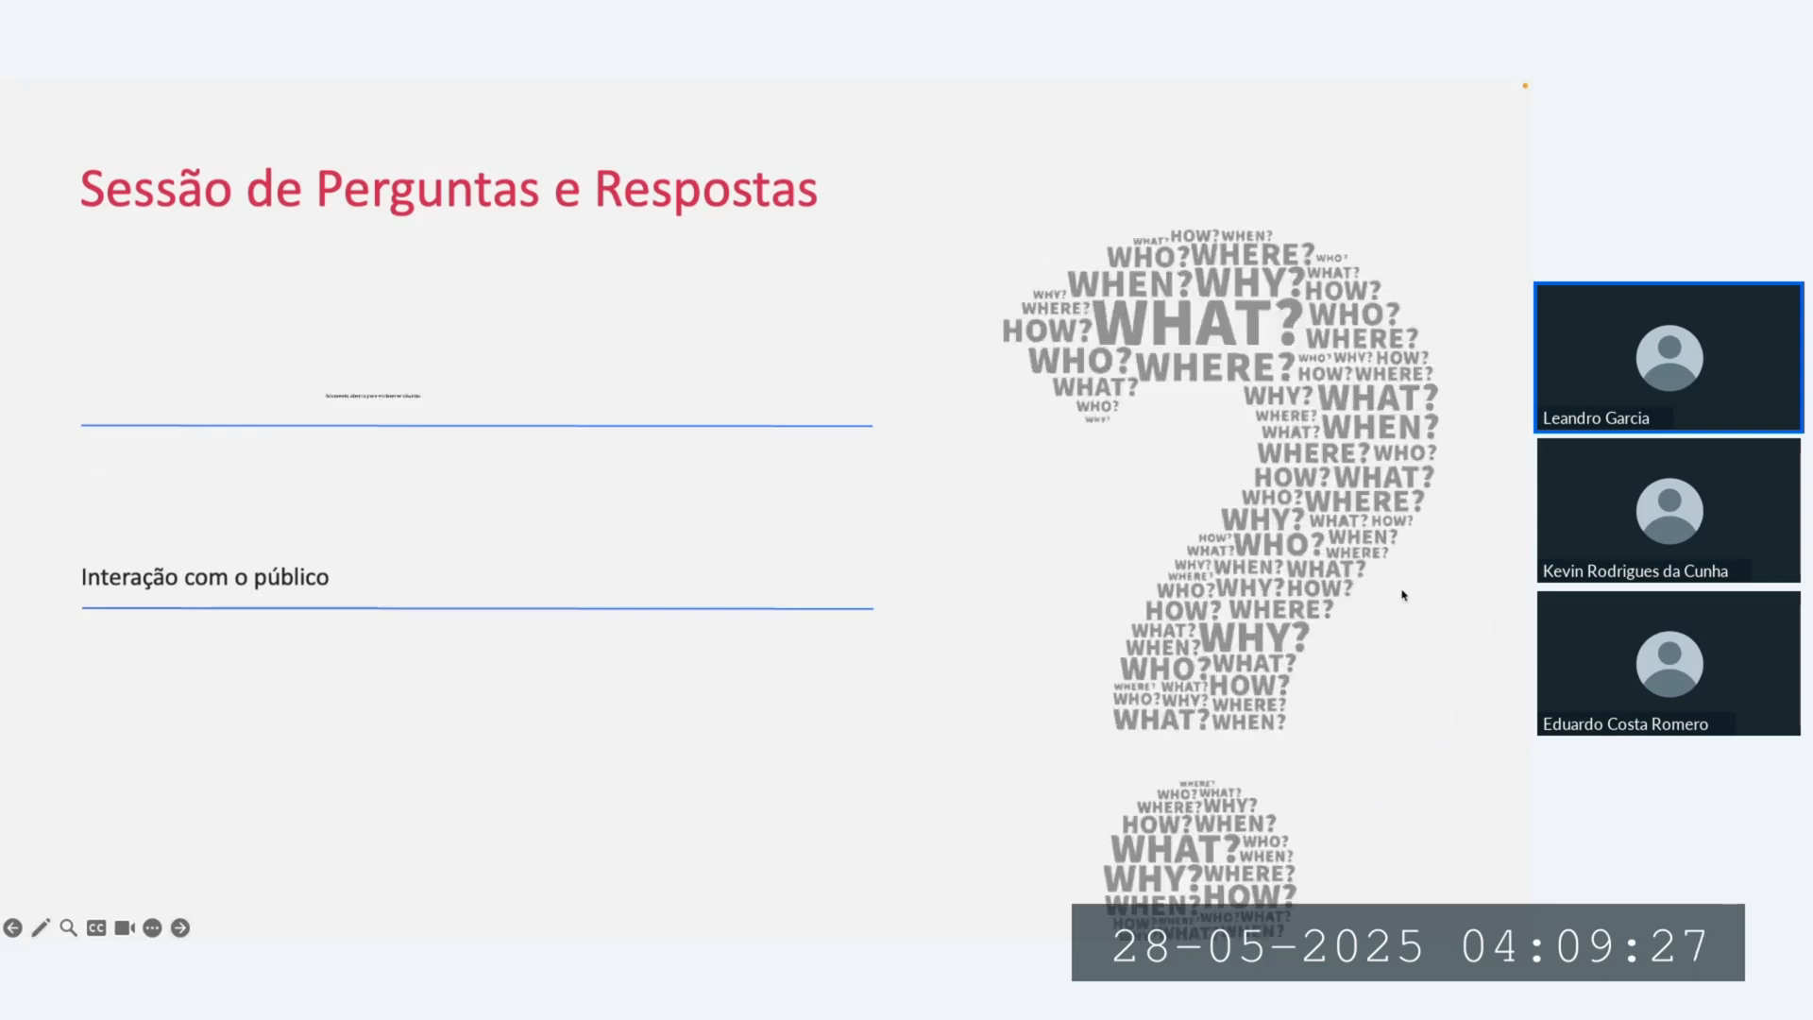
key(ctrl+Right)
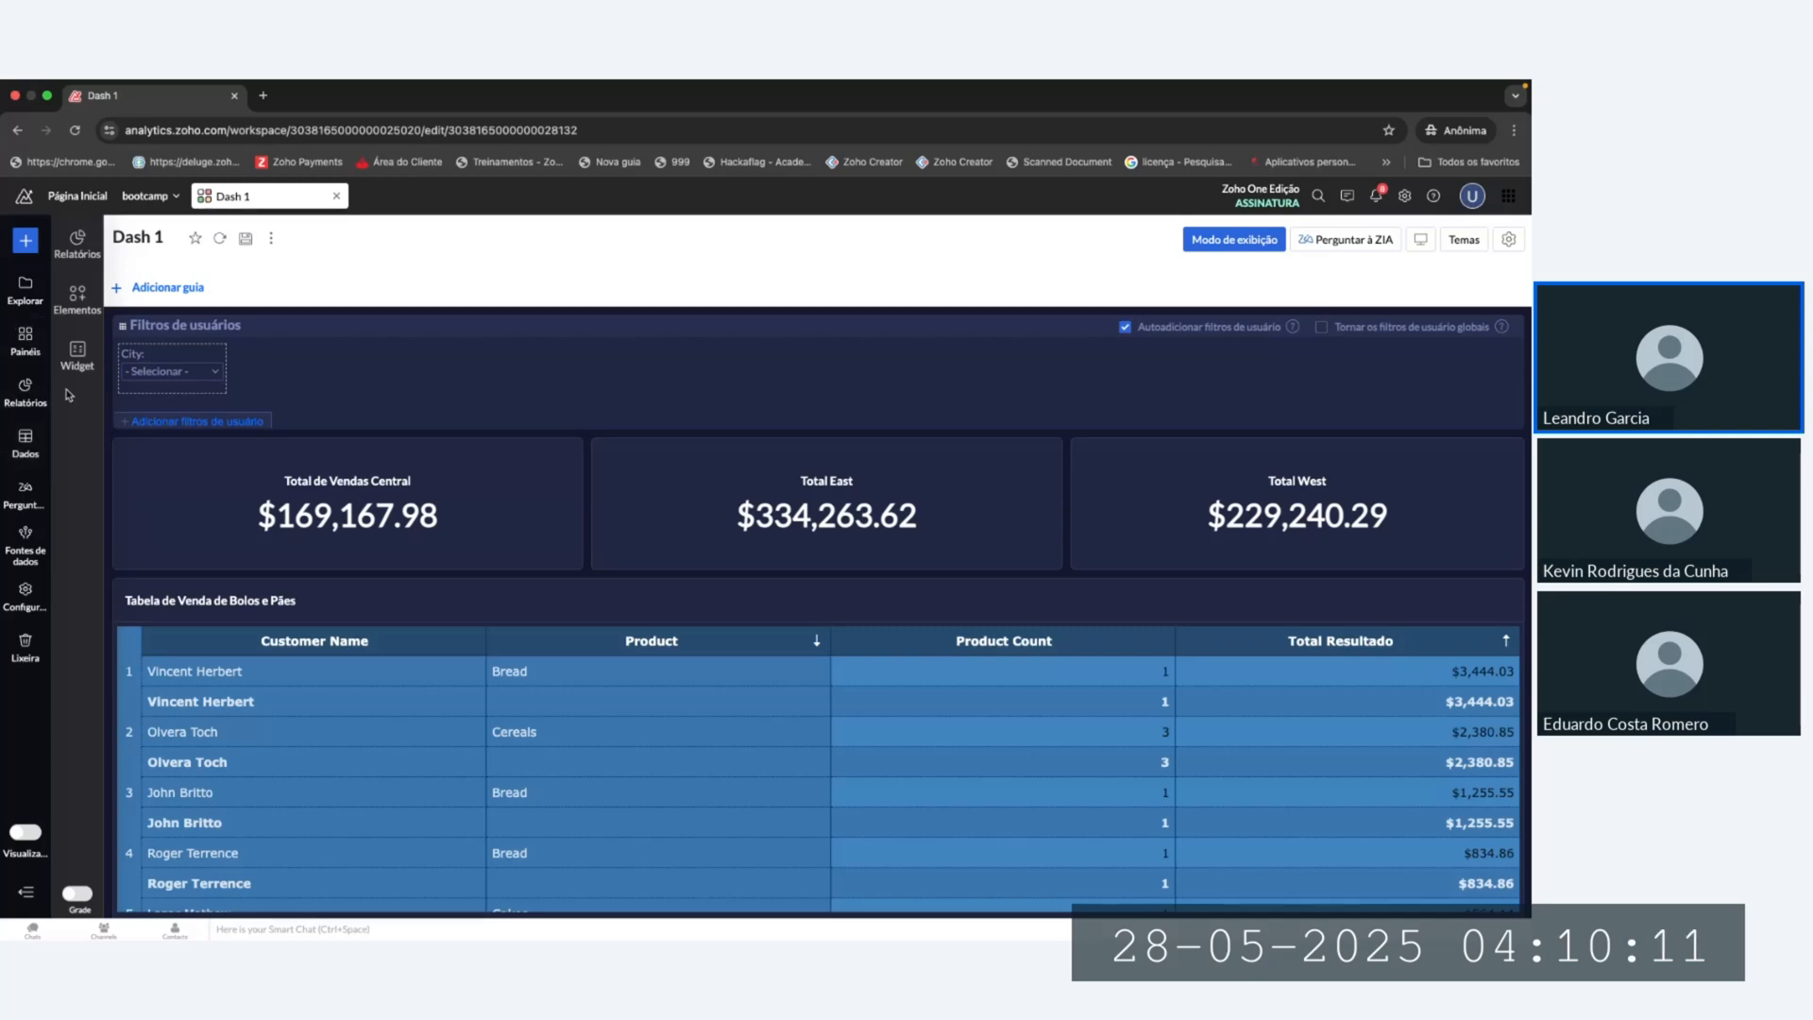
click(25, 442)
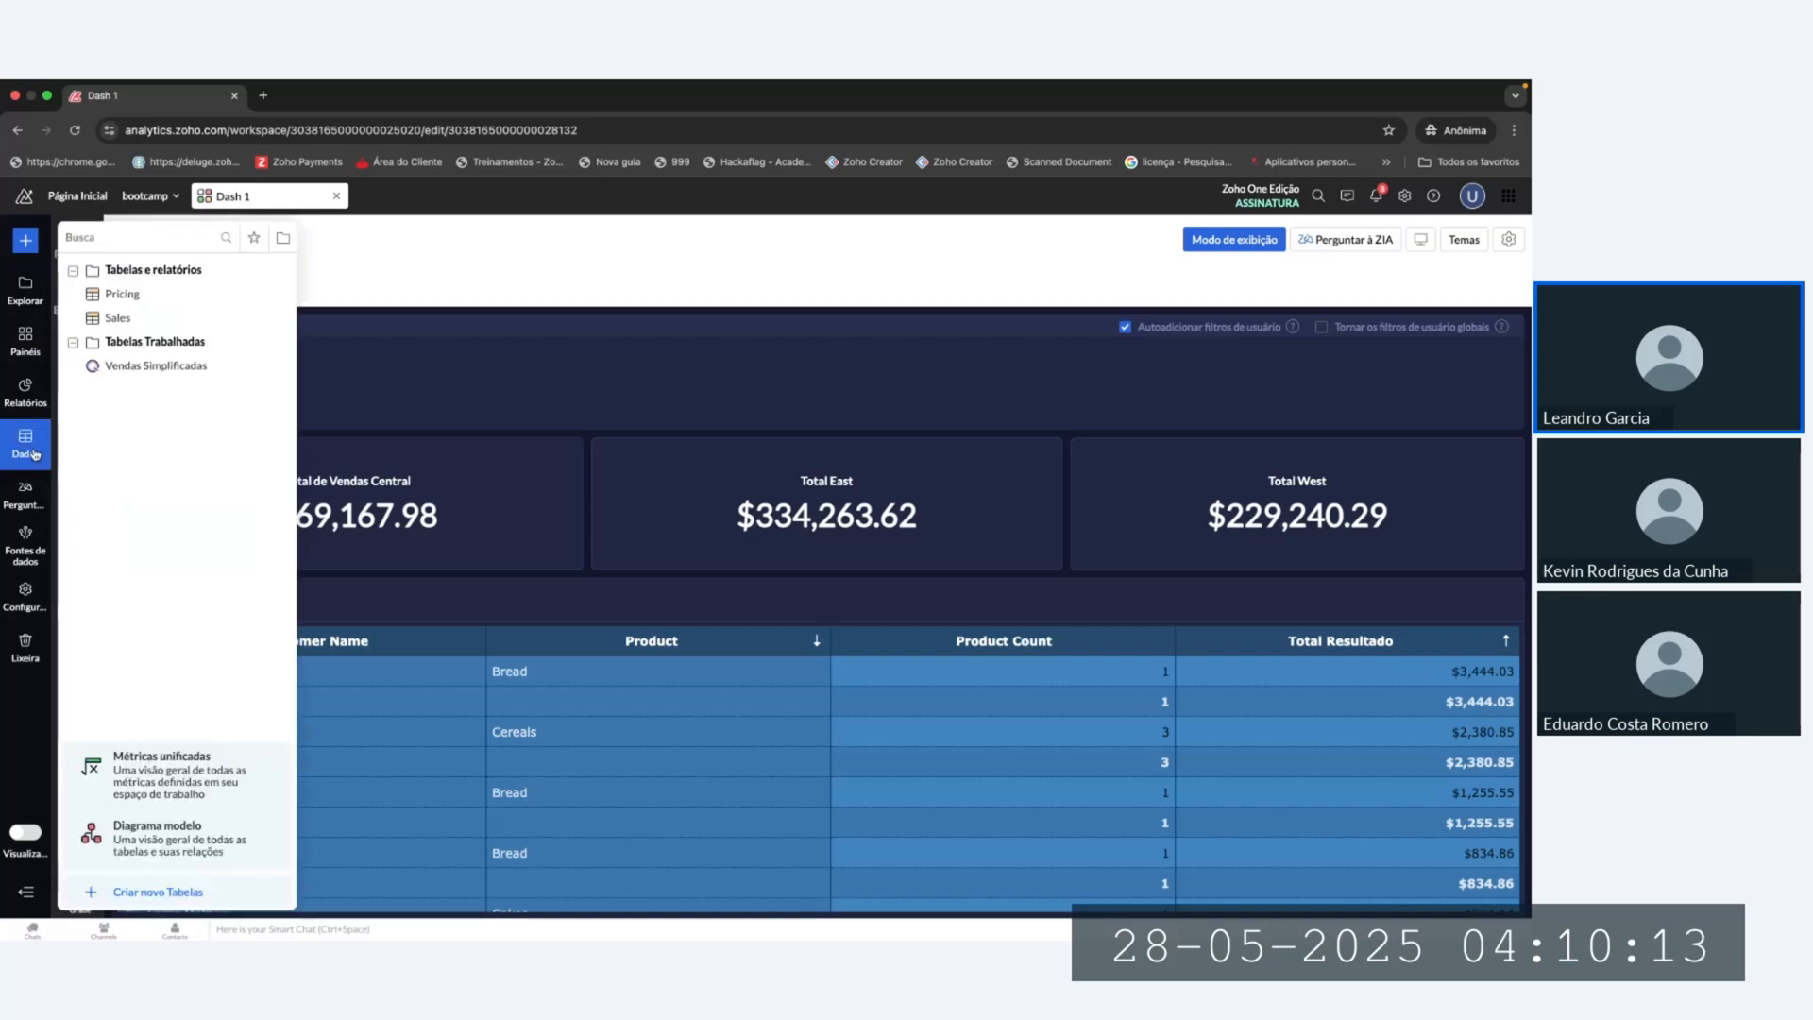
click(42, 443)
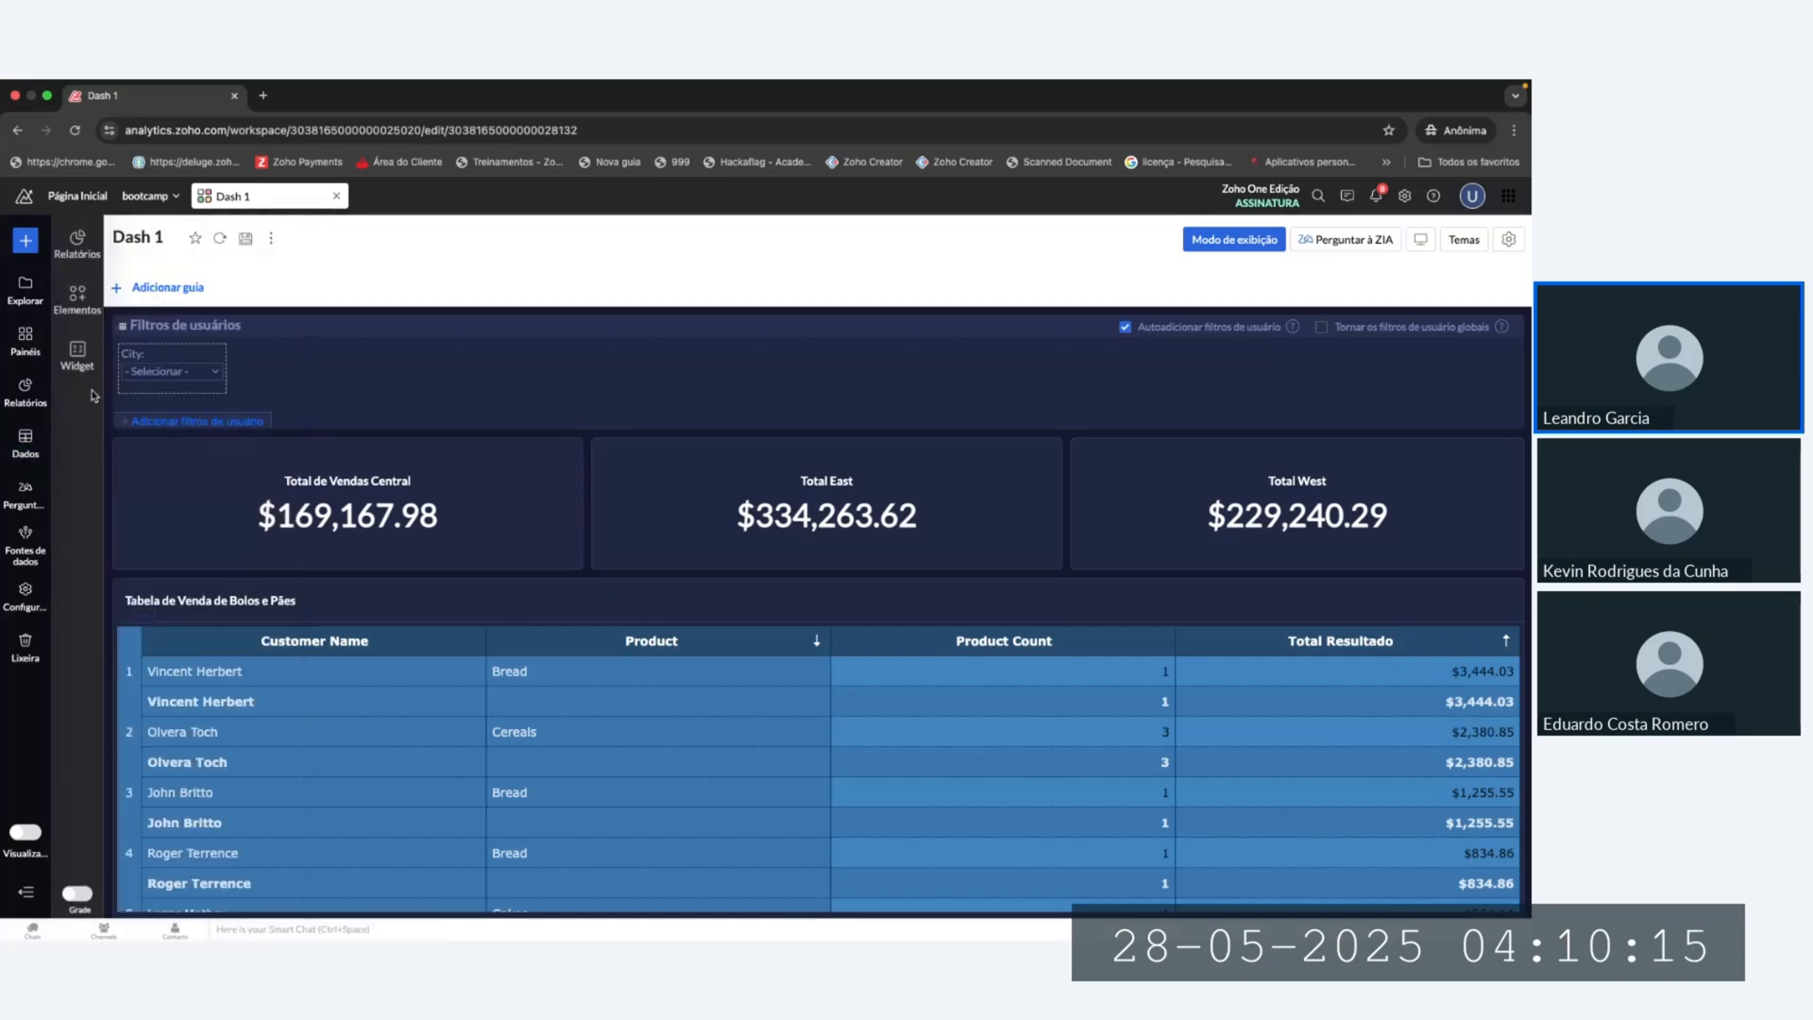
click(28, 444)
Step: Switch Dash 1 to view mode and generate Zia Insights for the "Tabela de Venda de Bolos e Pães" table
click(1248, 242)
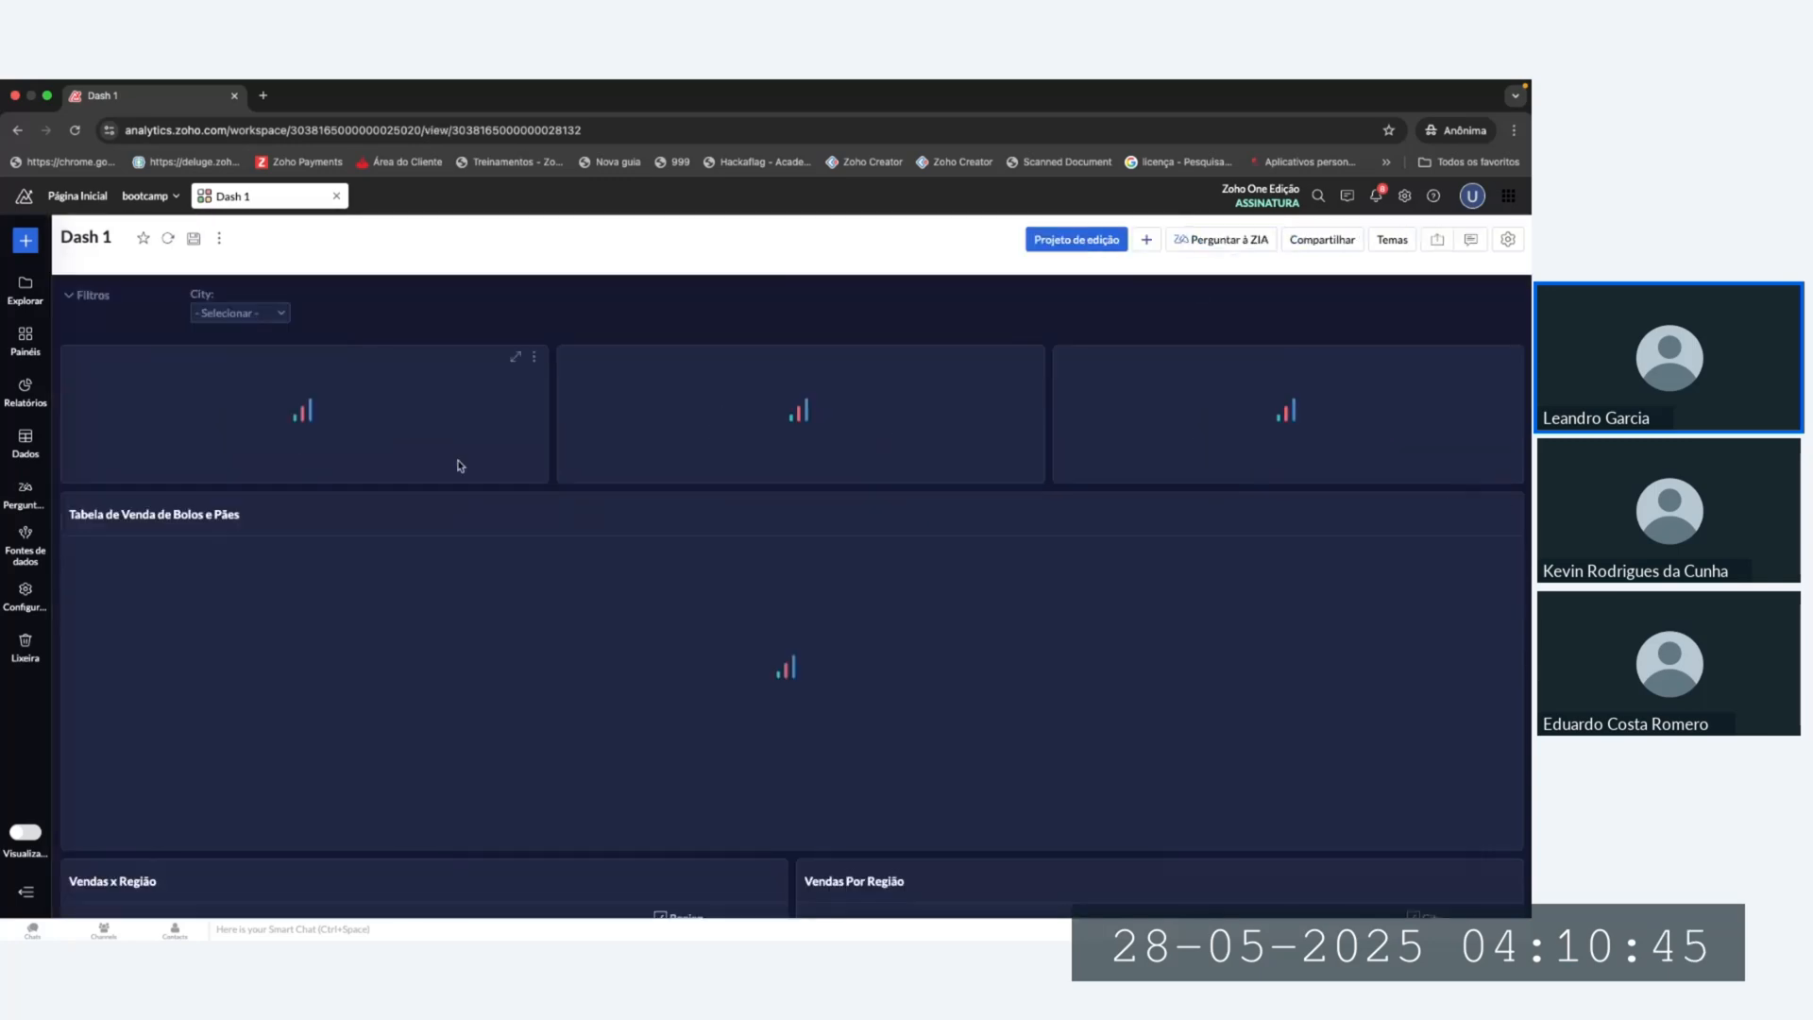
click(535, 359)
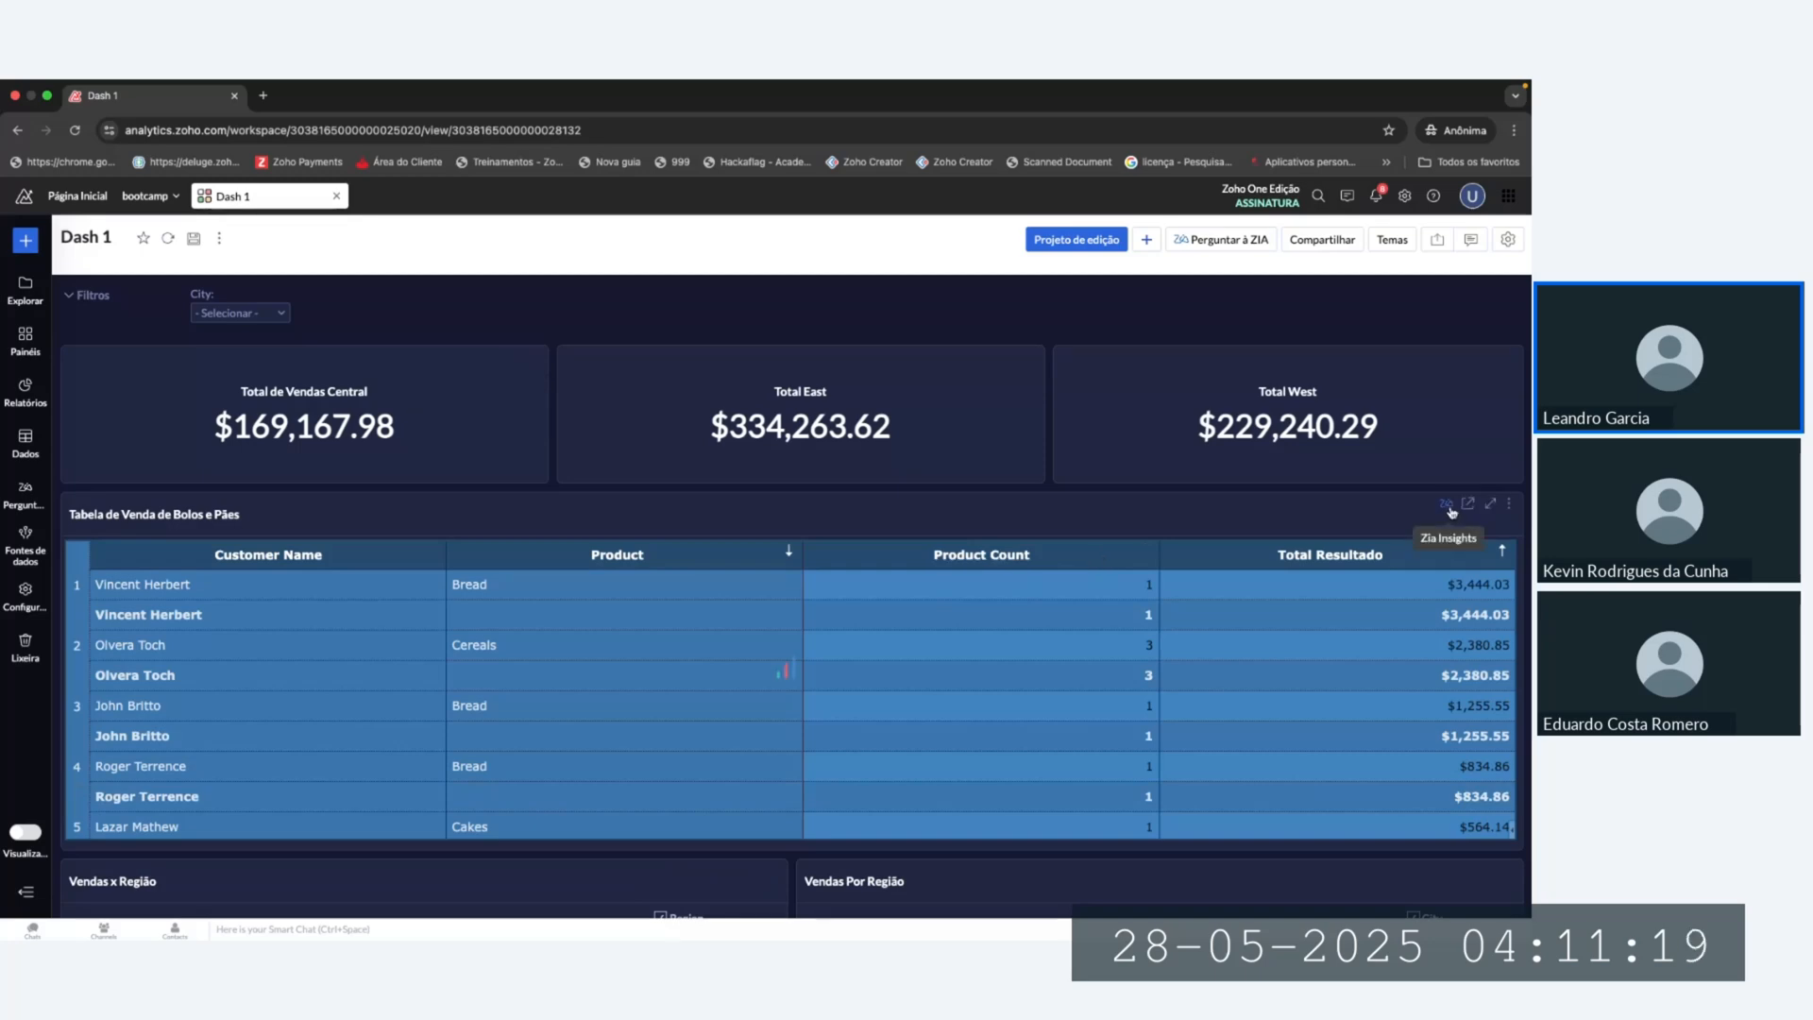
click(1450, 508)
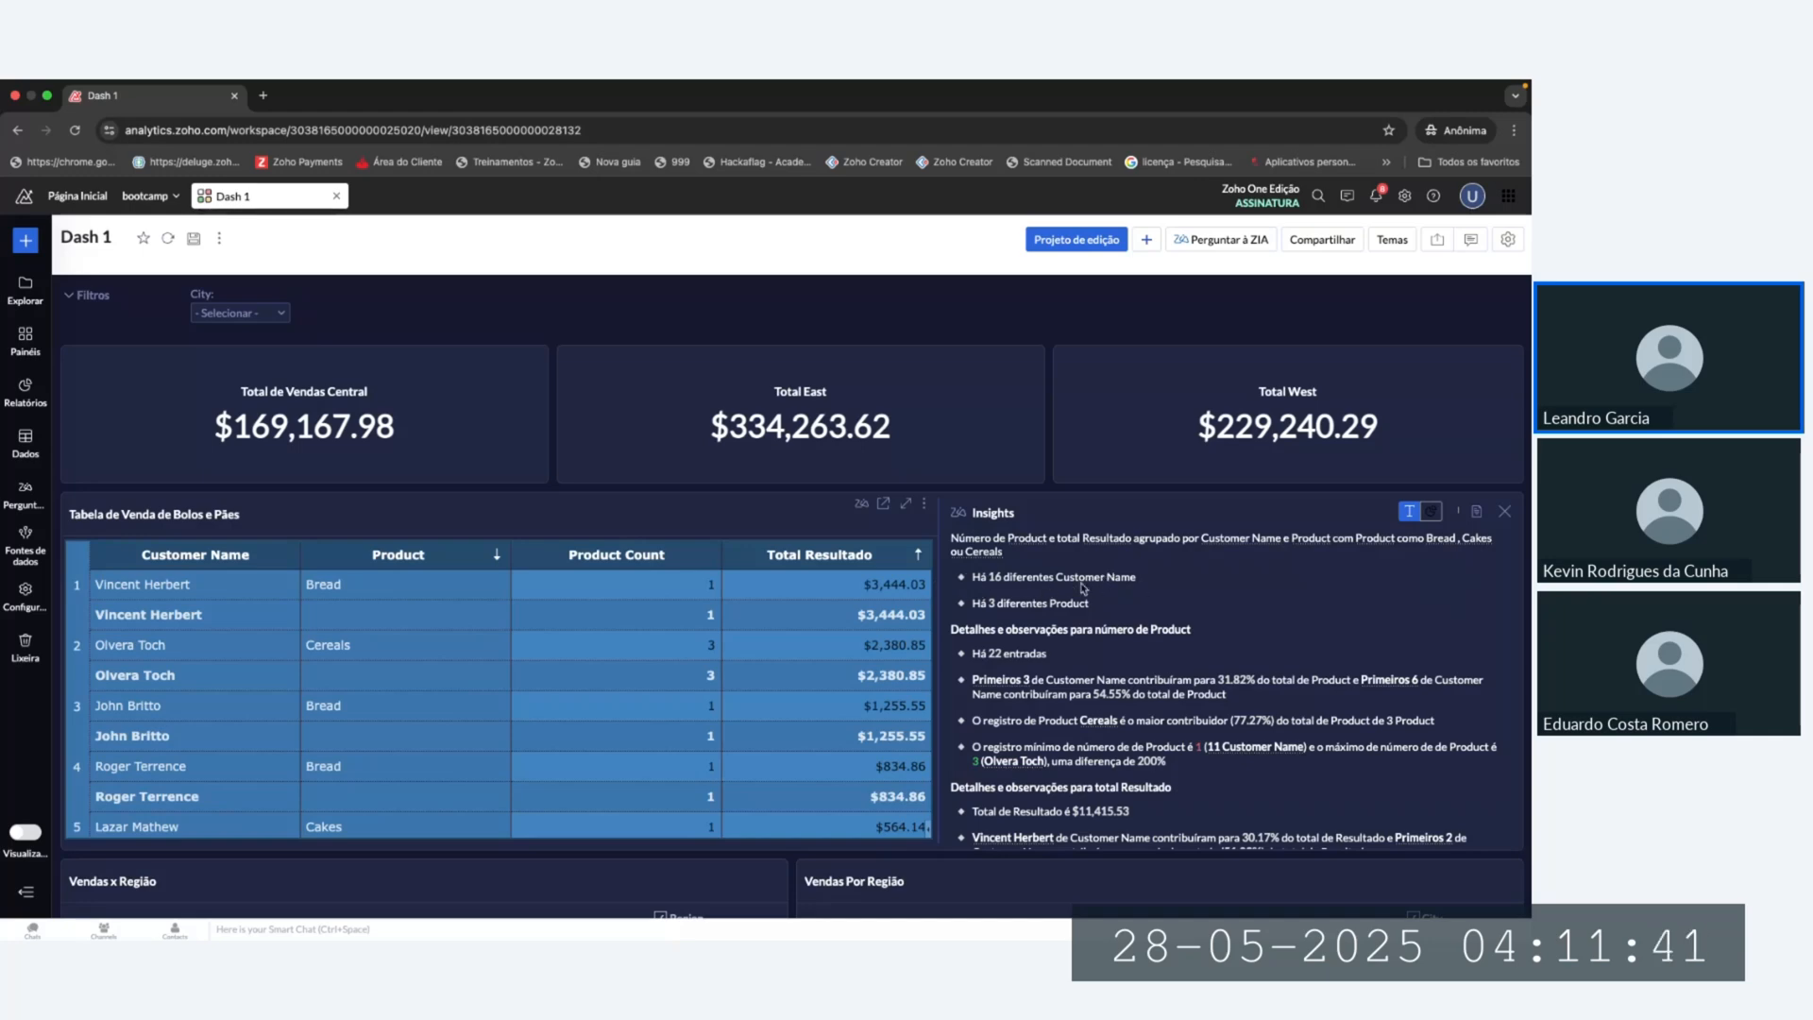
Step: Read the table's insights on customers, products and total results, comparing them with the table's rows down to the grand total
drag(1055, 577, 1138, 582)
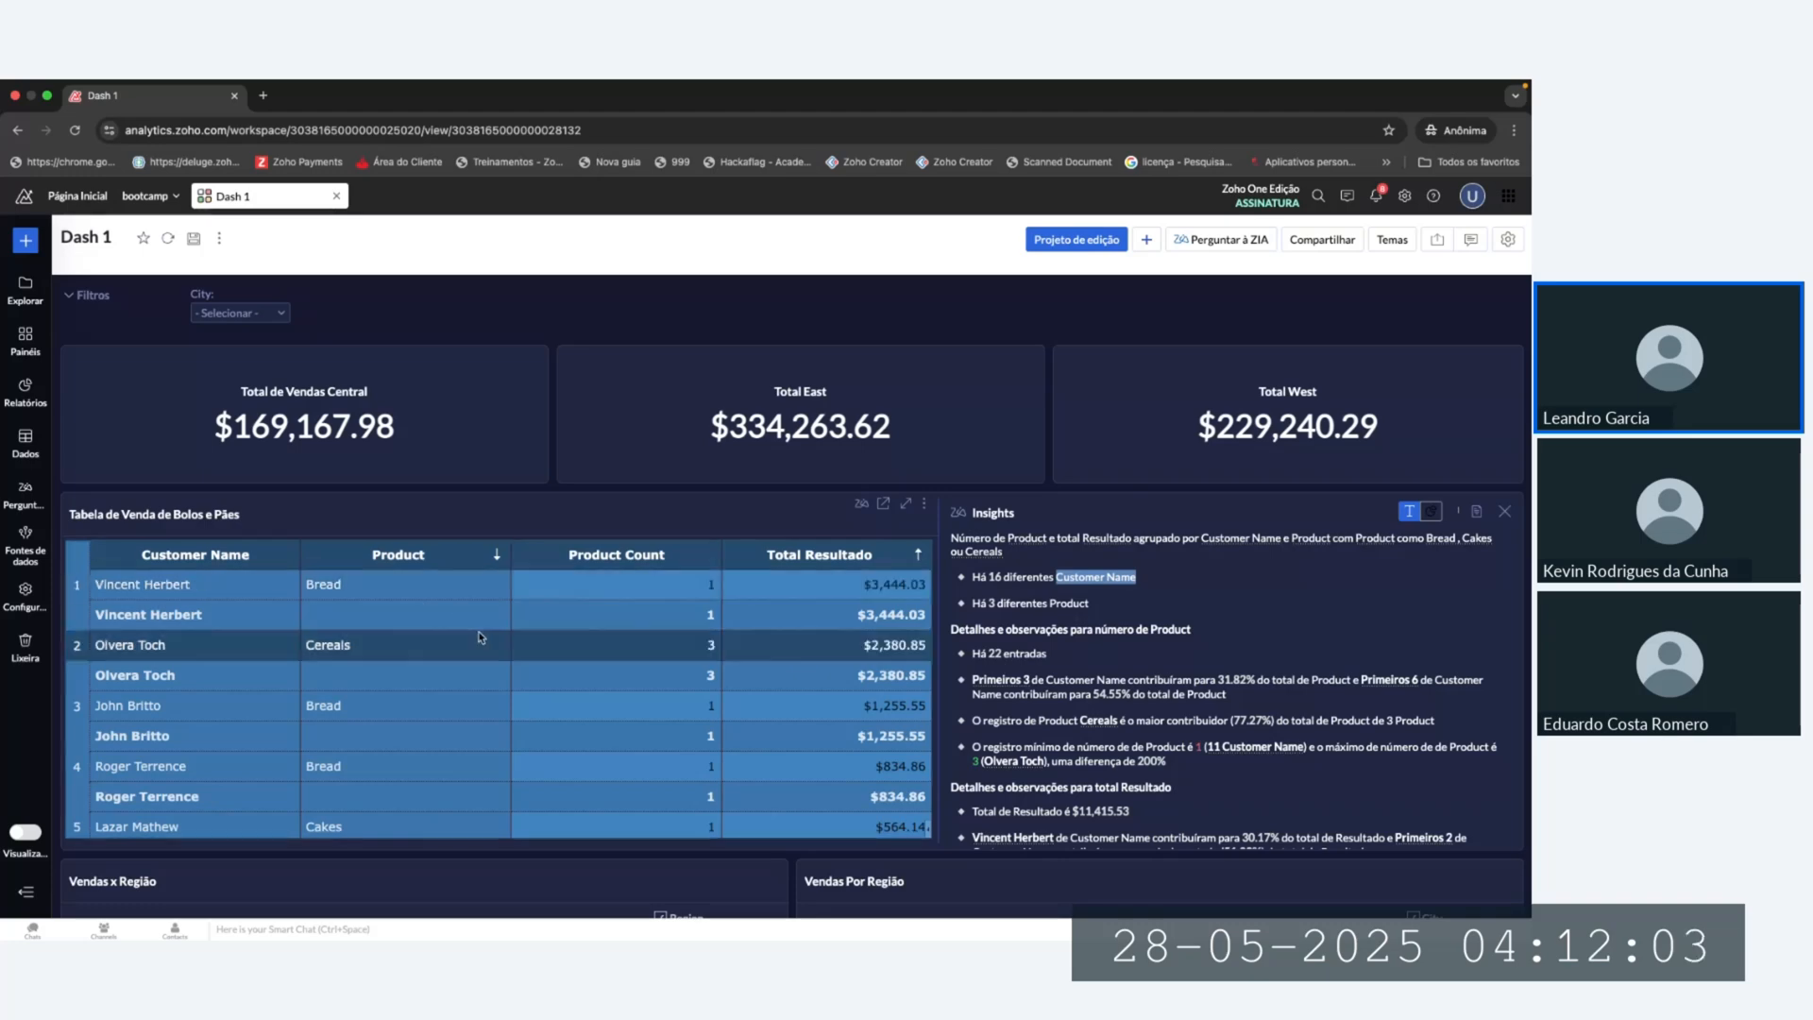
scroll(378, 706, down, 5)
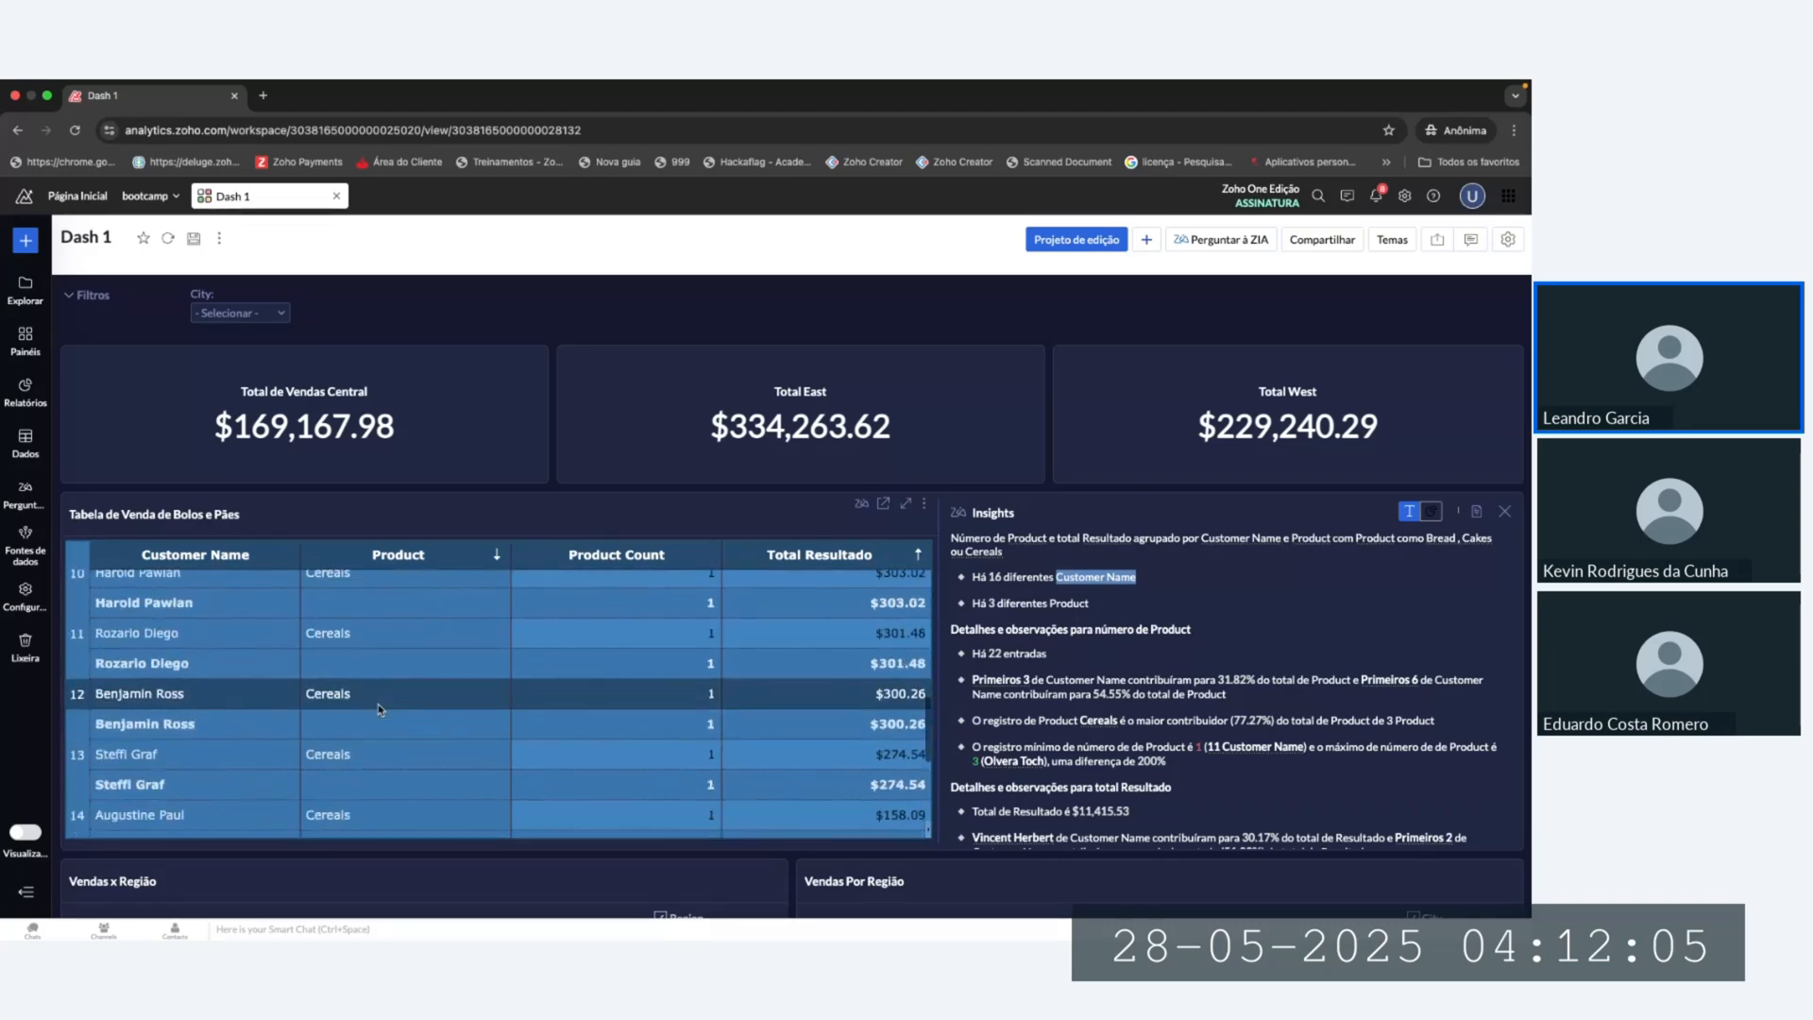
scroll(377, 706, up, 5)
scroll(697, 708, down, 10)
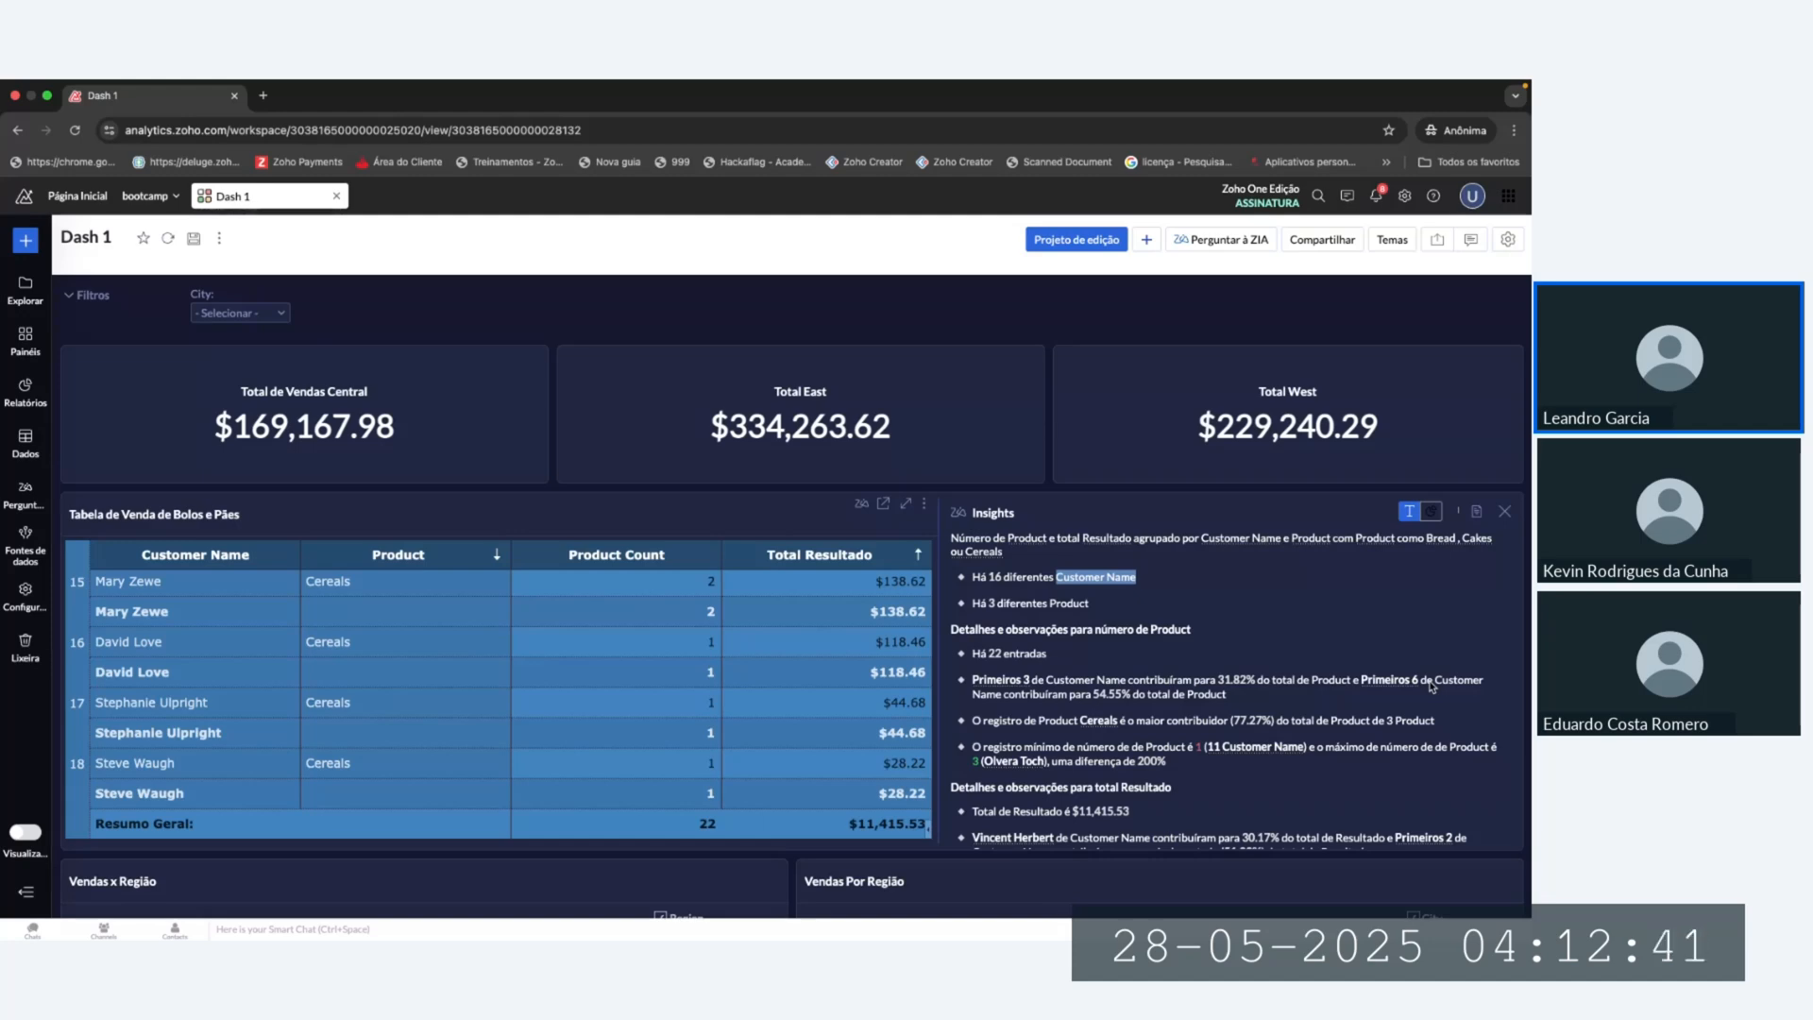
scroll(1142, 798, down, 1)
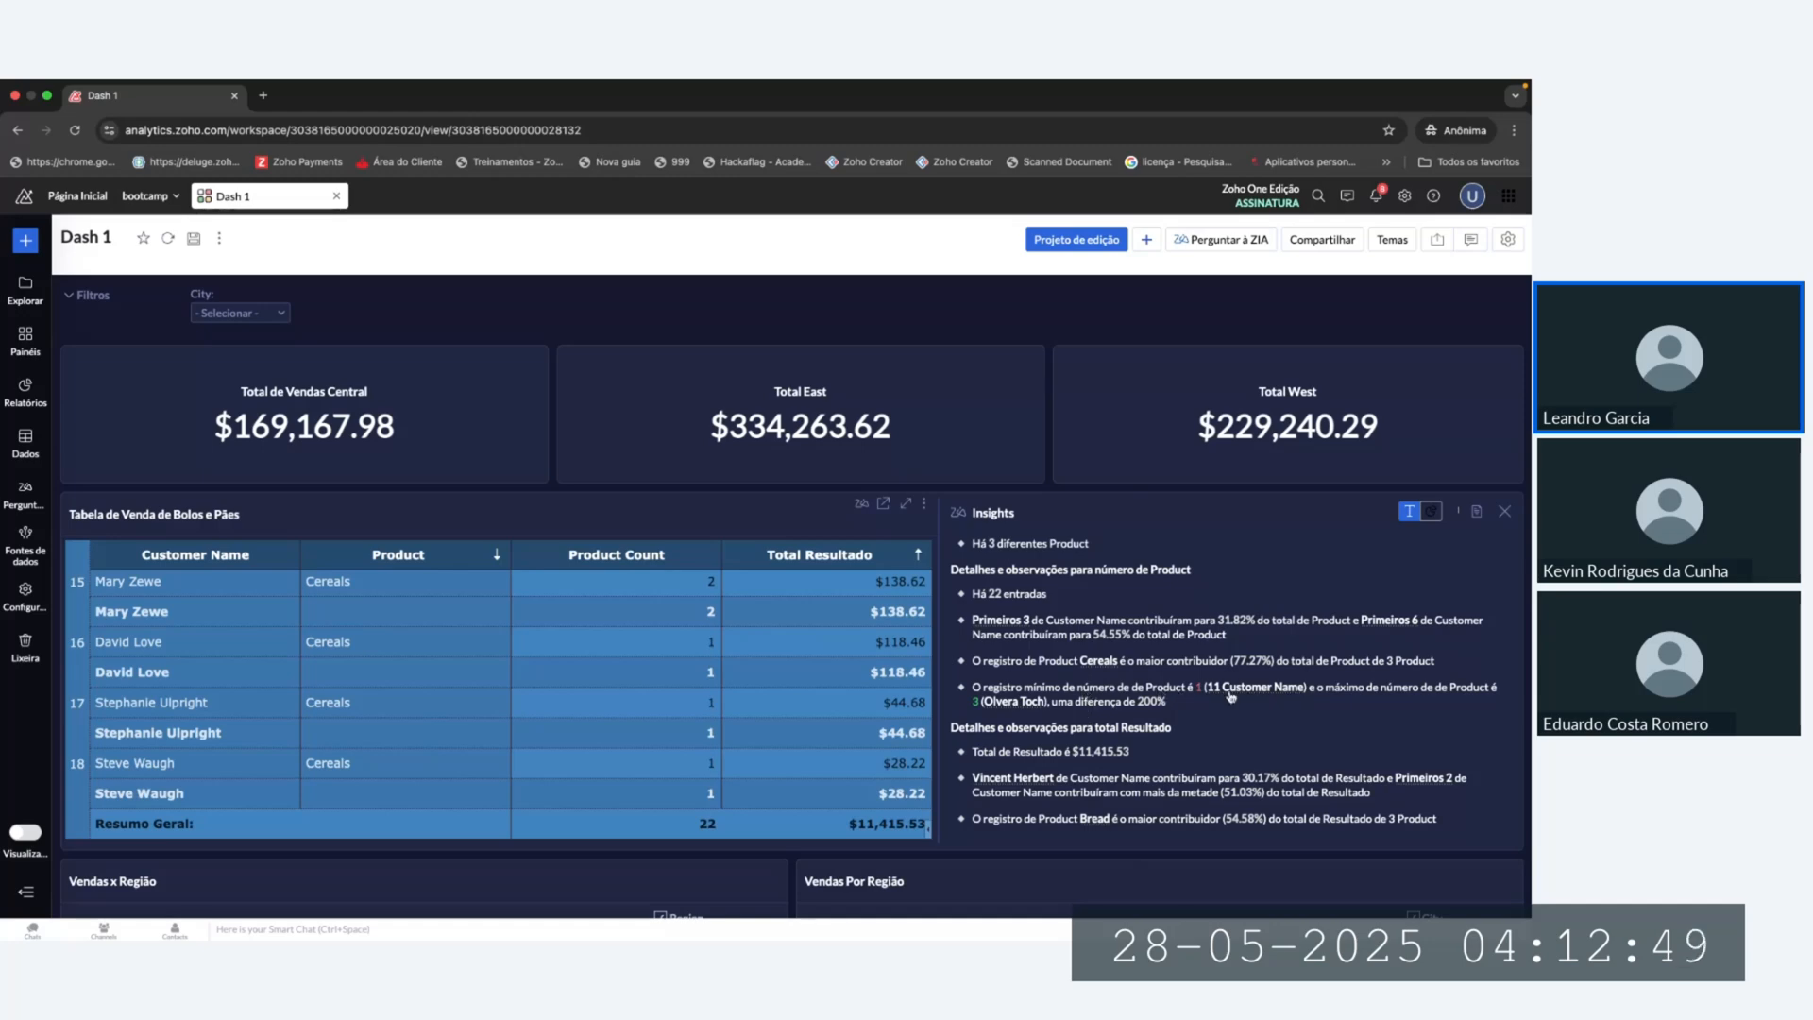
mouse_move(1258, 694)
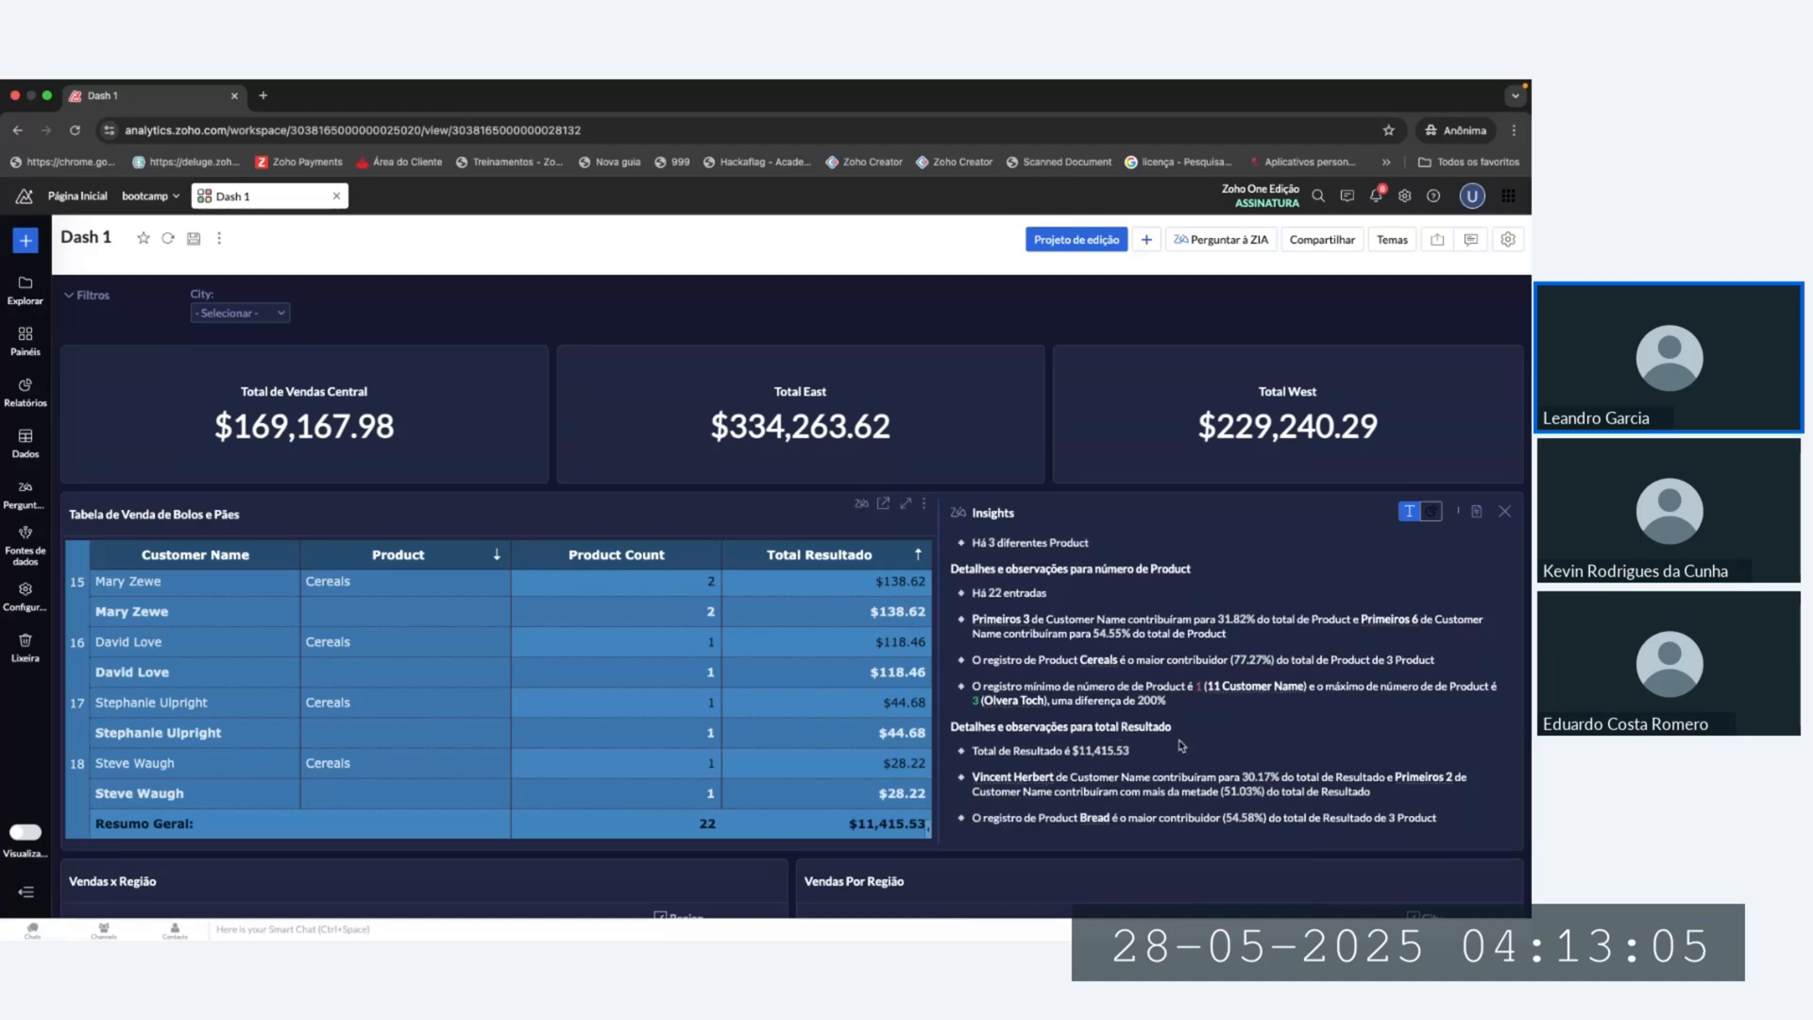
Step: View the Zia Insights for the "Vendas Por Região" chart, and close both the chart's and the table's insights
scroll(954, 887, down, 3)
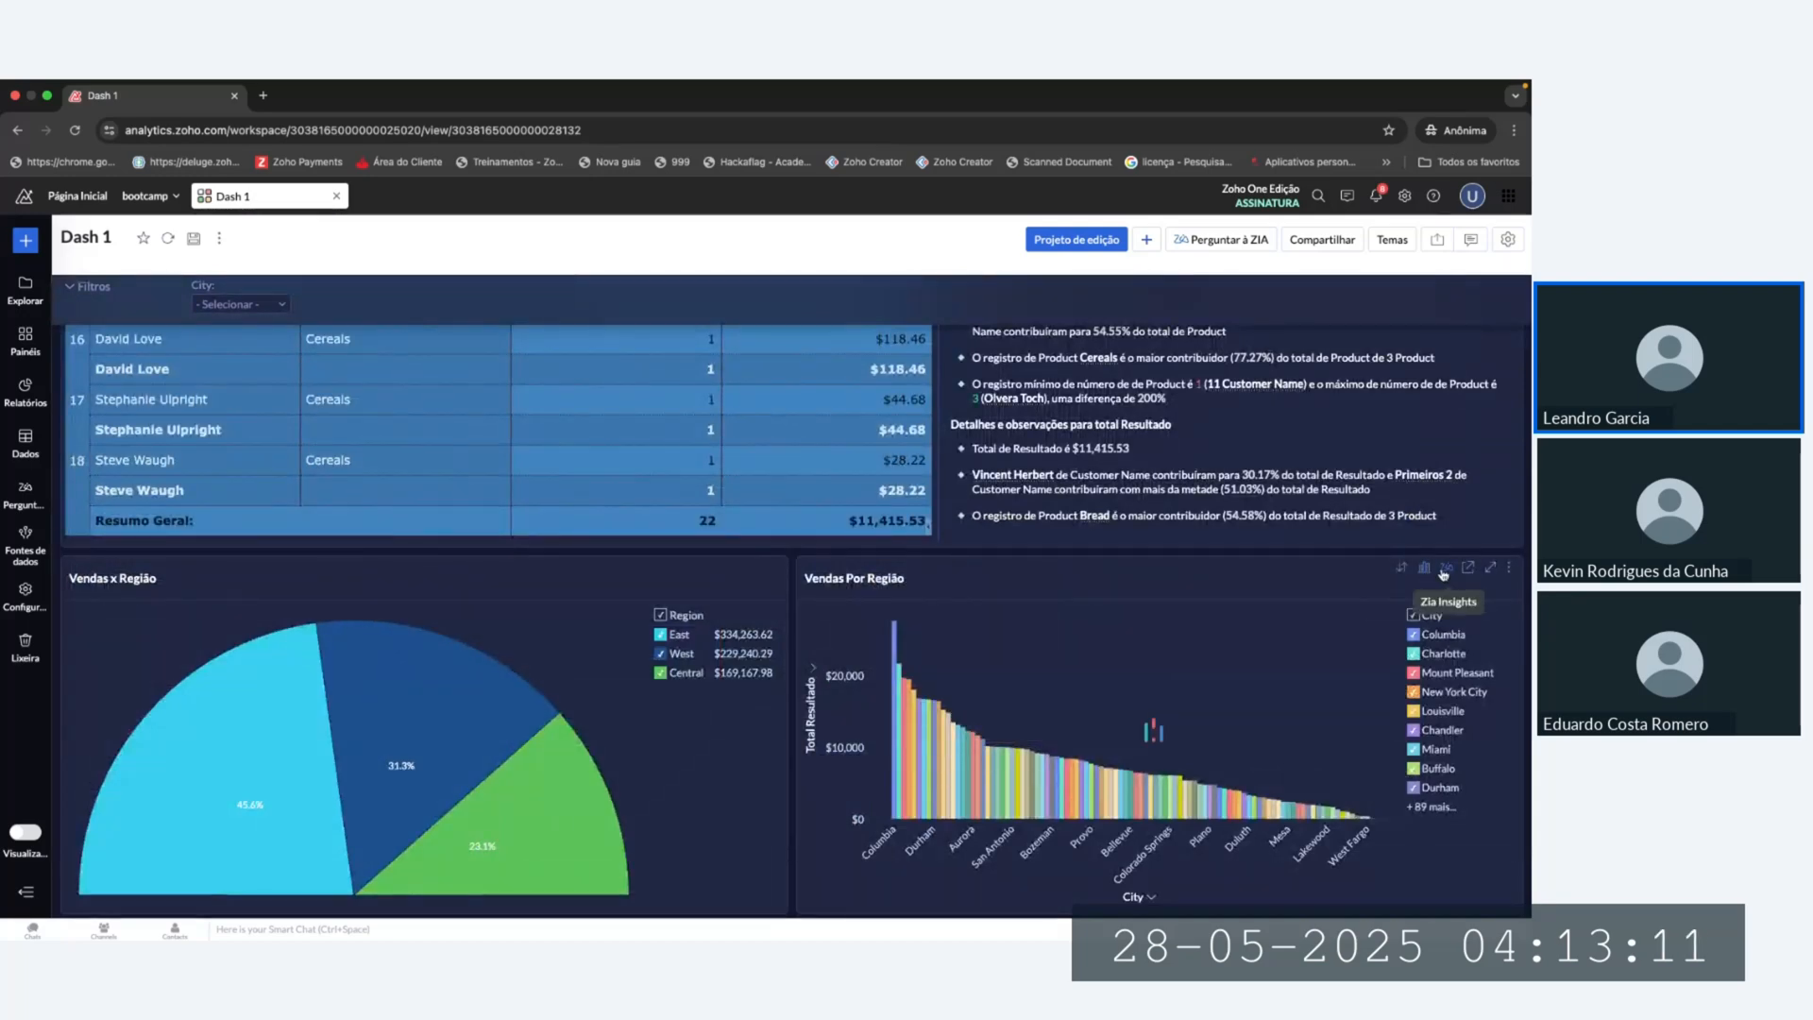
click(1442, 573)
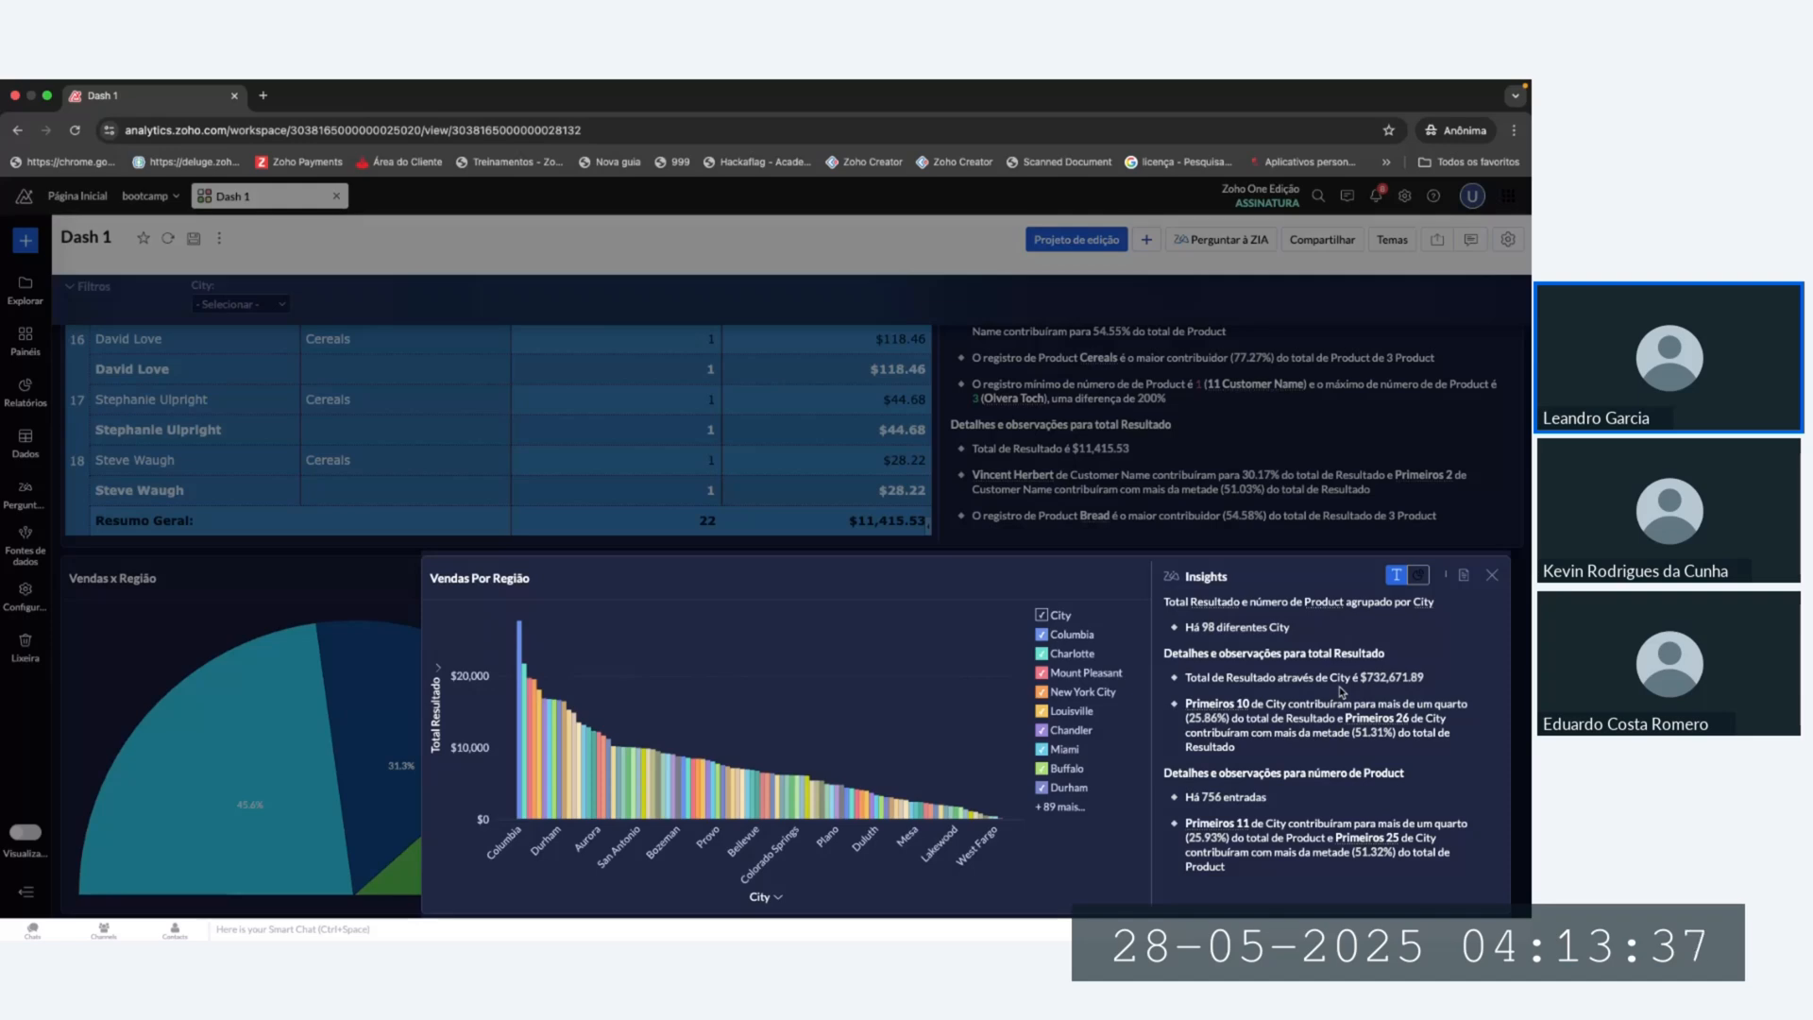
click(1490, 575)
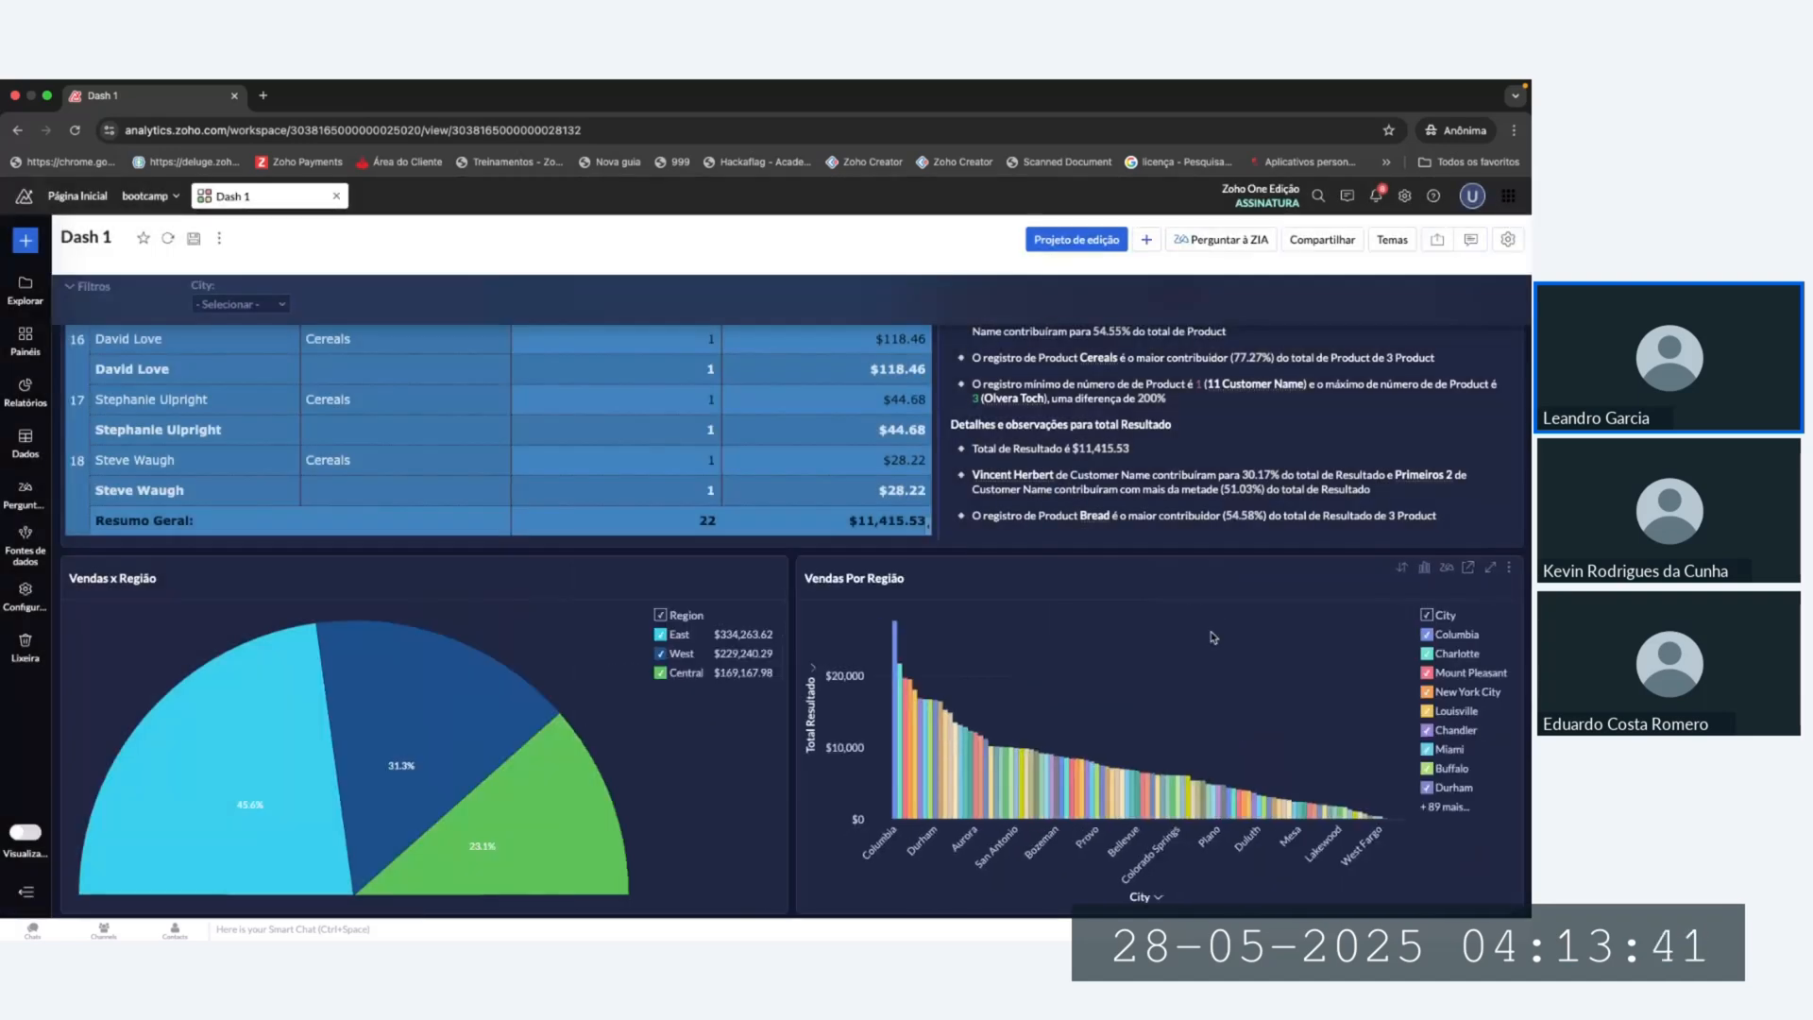
scroll(1354, 533, up, 5)
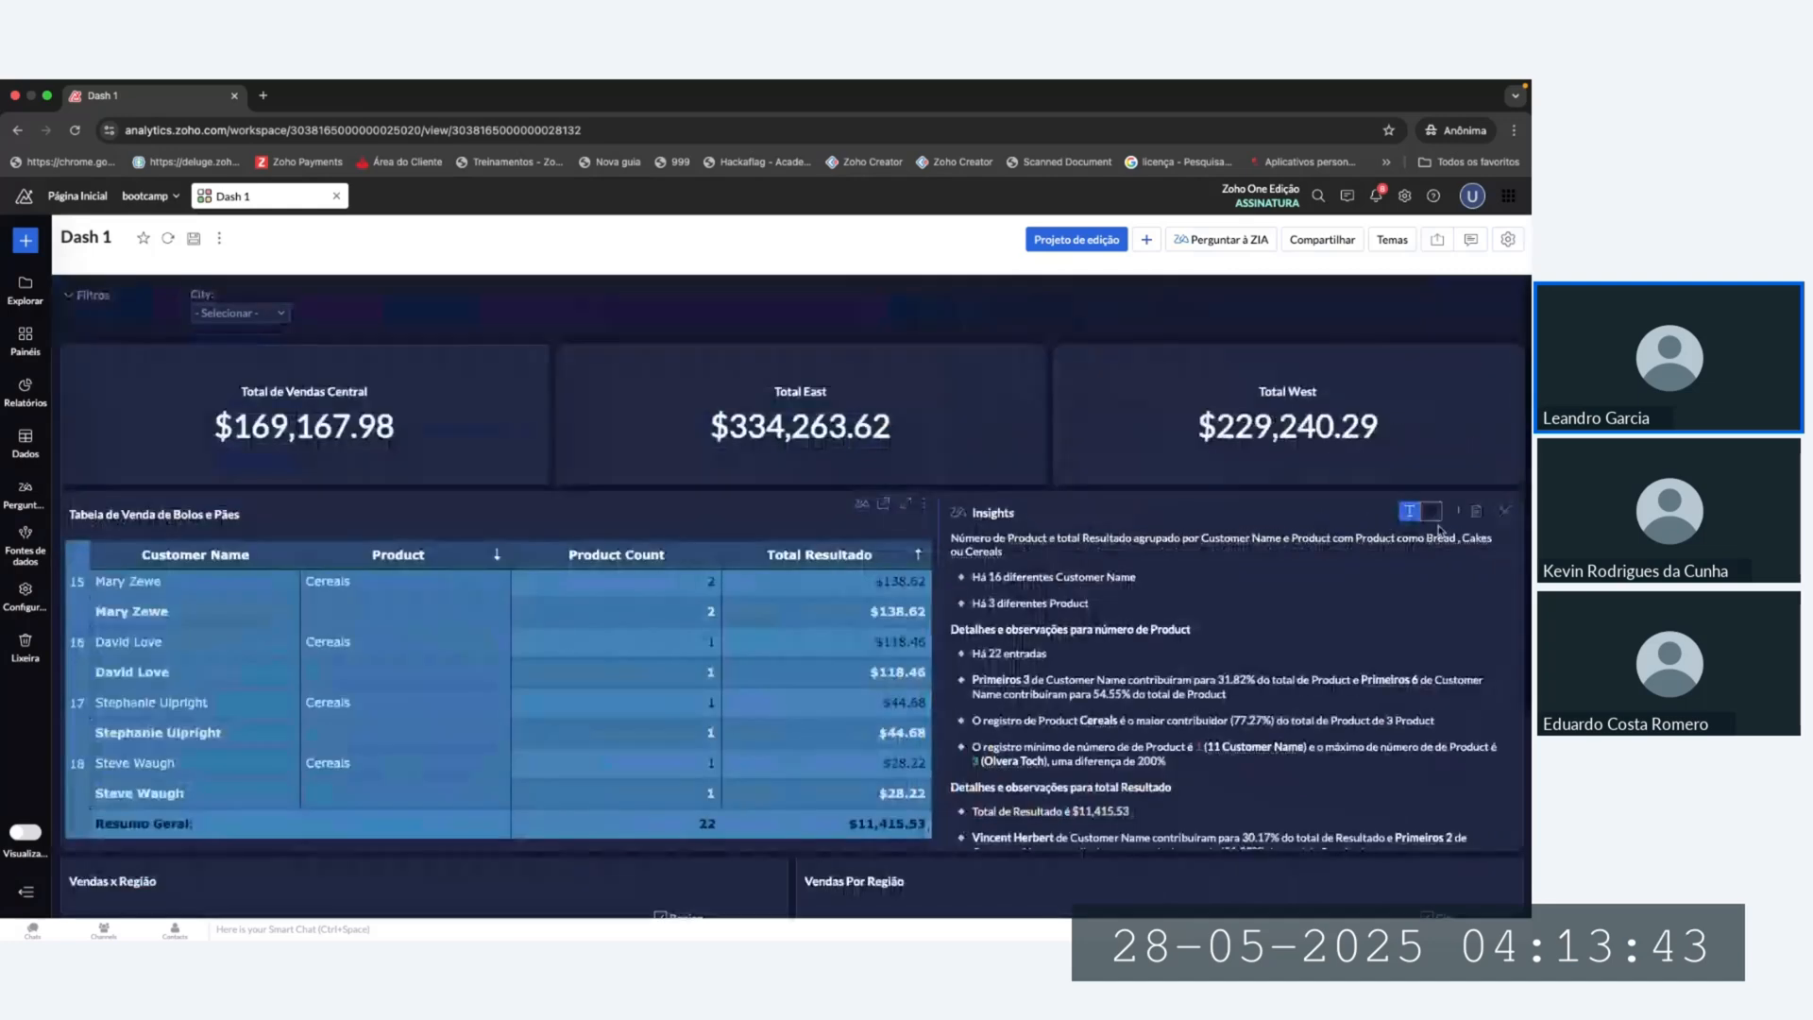
click(1505, 514)
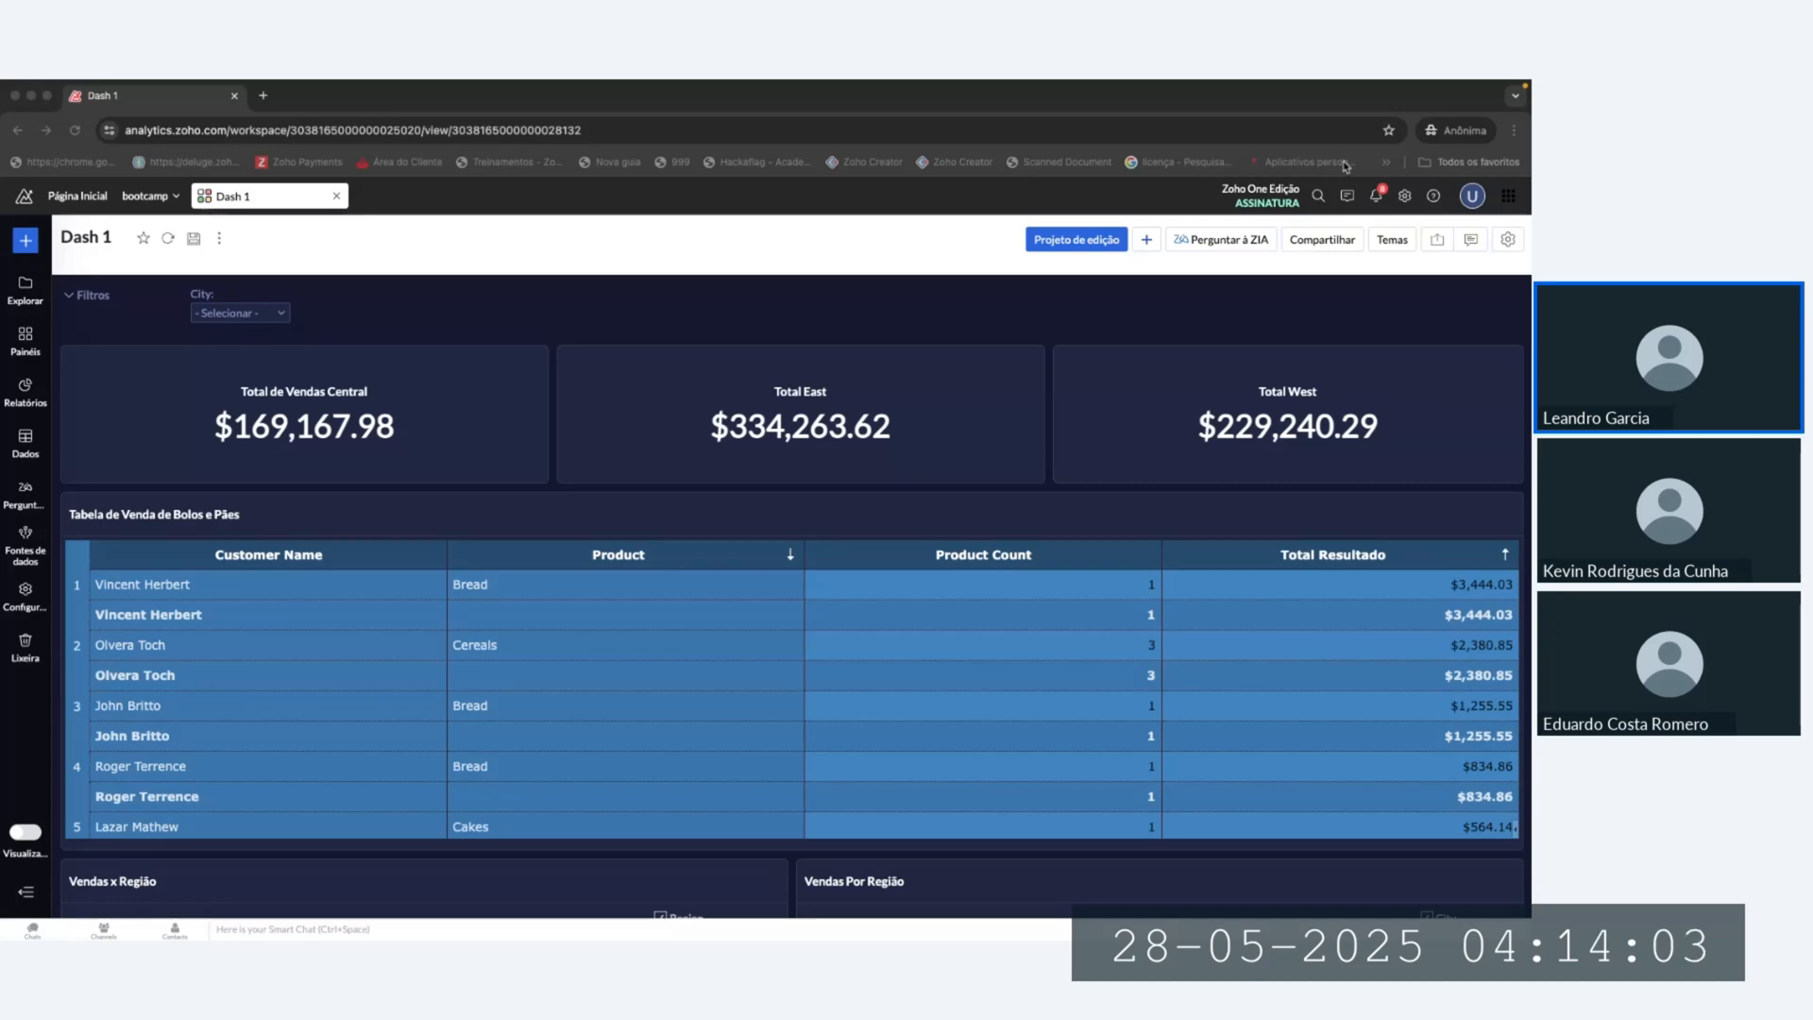
Step: Ask Zia "Which product had the highest sales?" and expand the answer into its result table
click(1221, 244)
click(1222, 243)
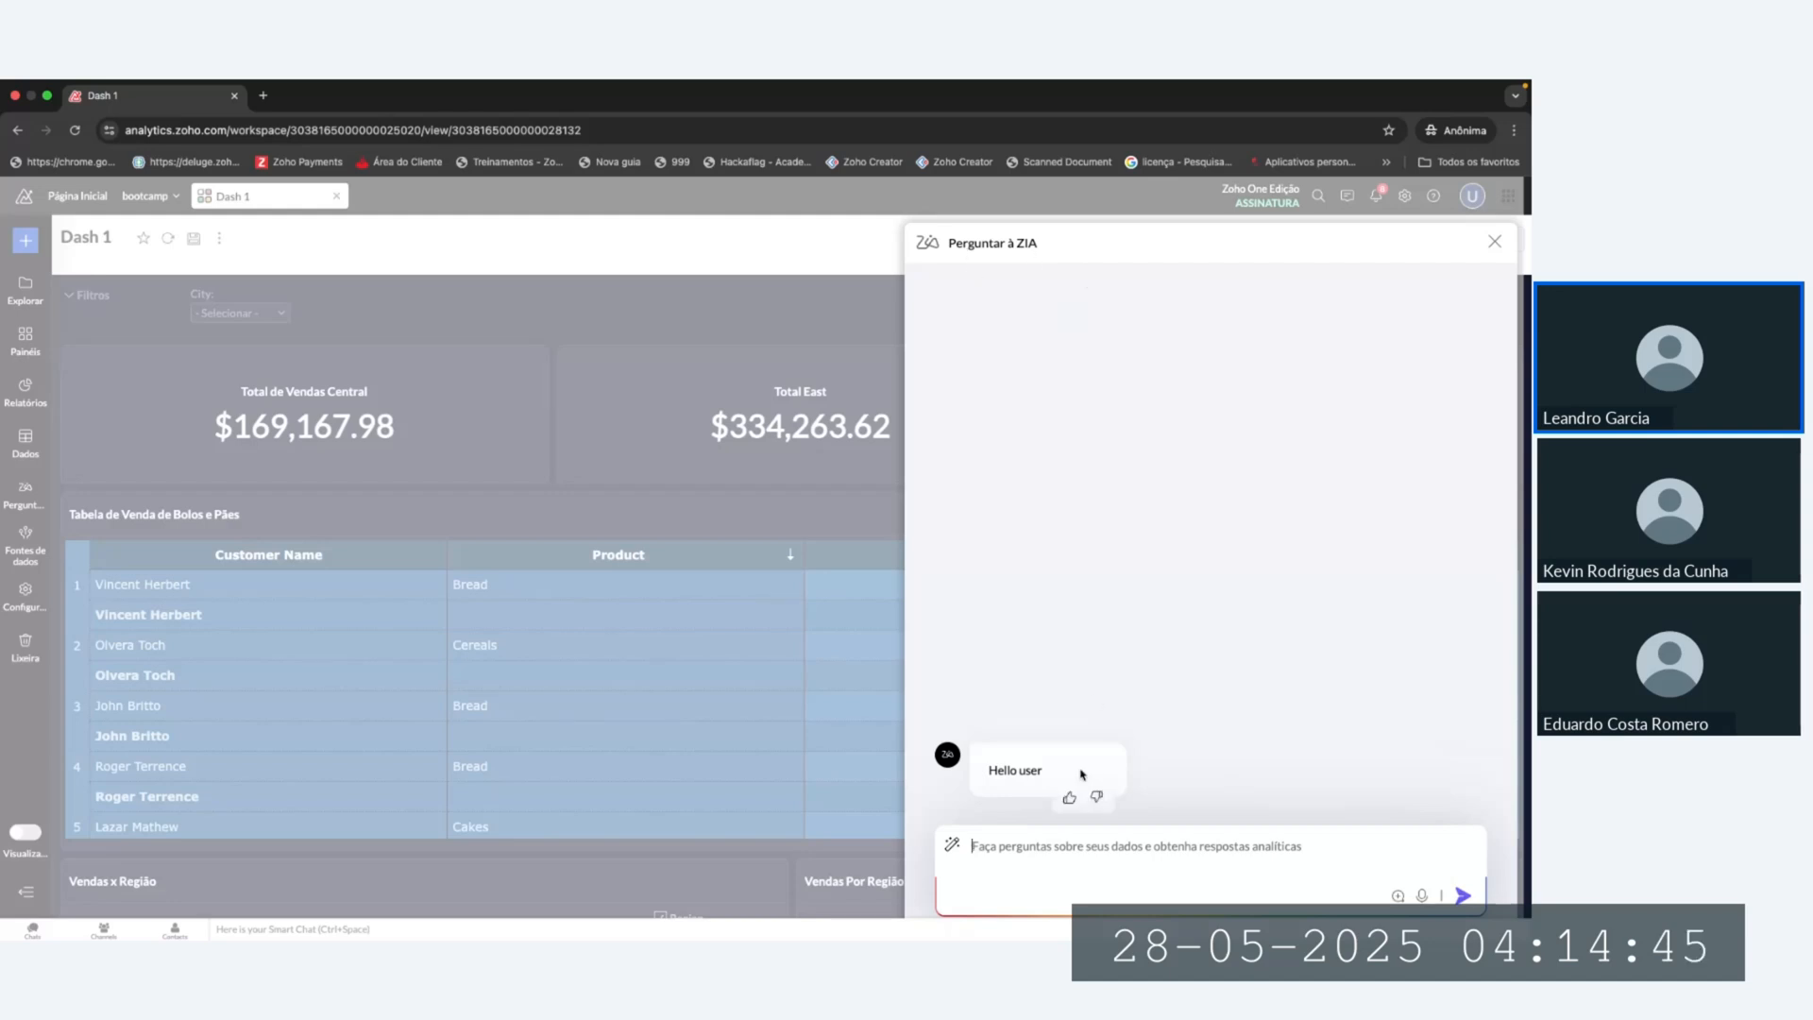
text(Which product had the highest sales?)
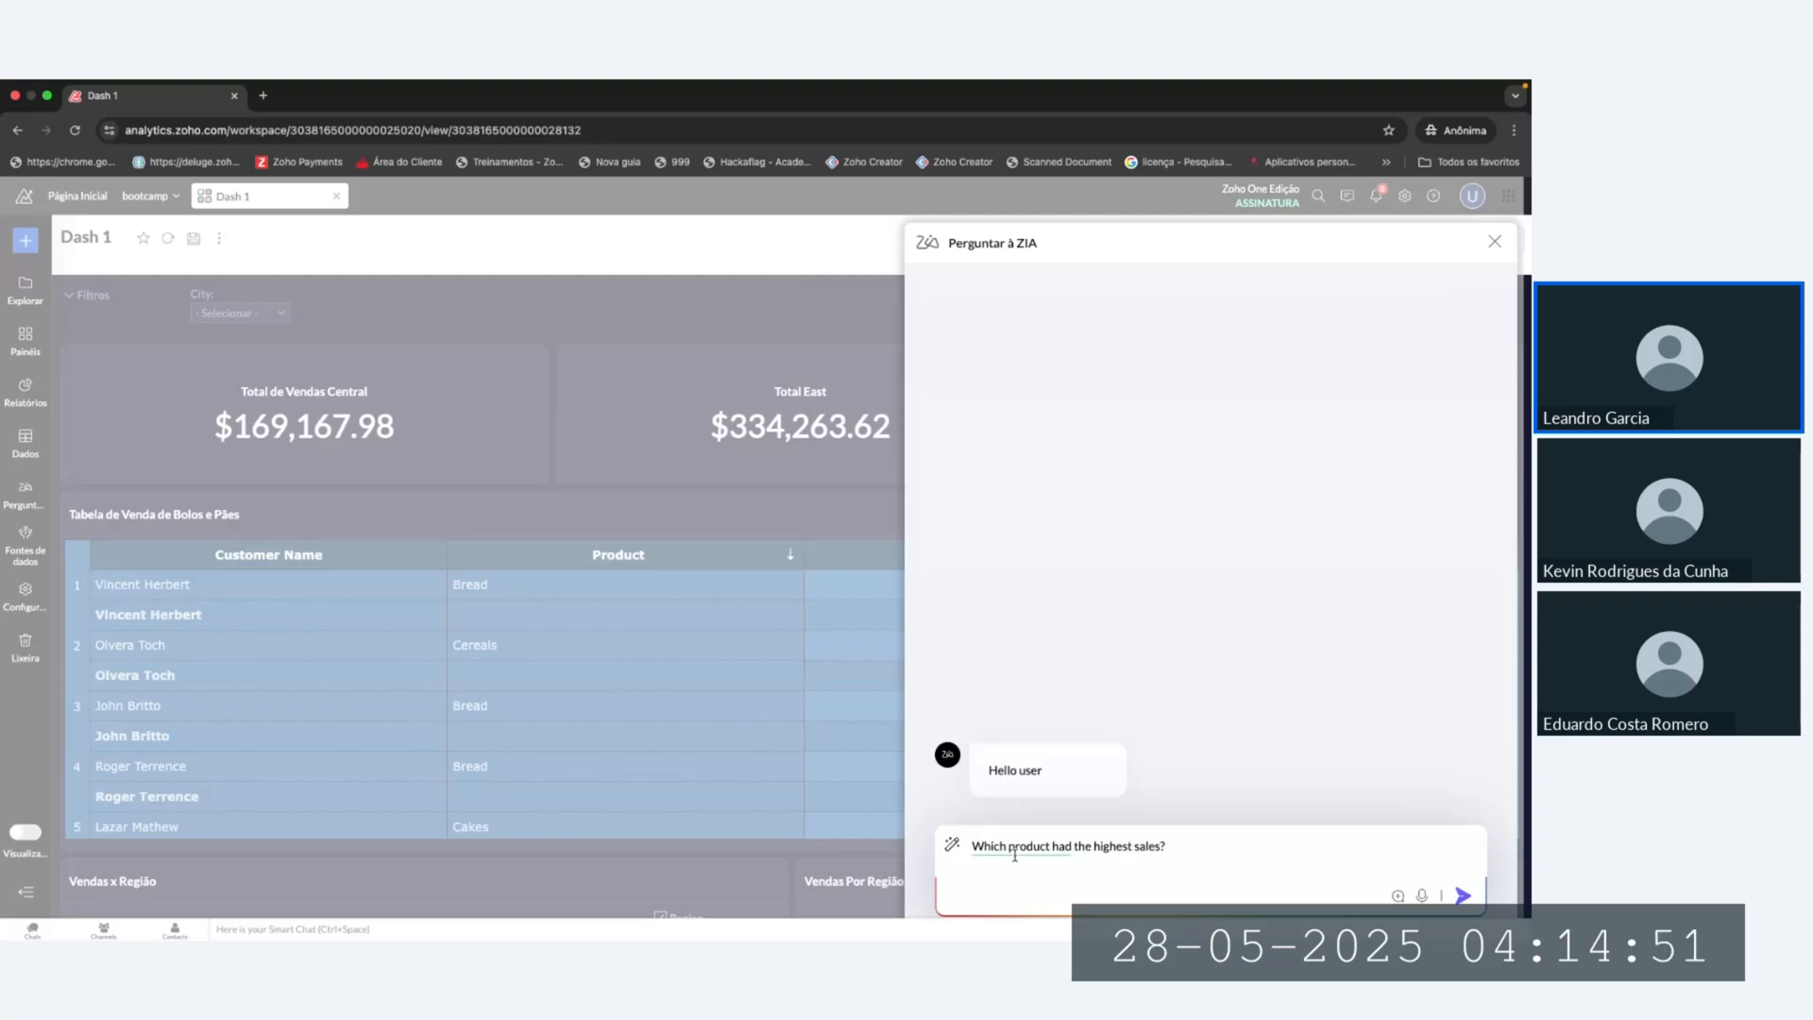
key(Return)
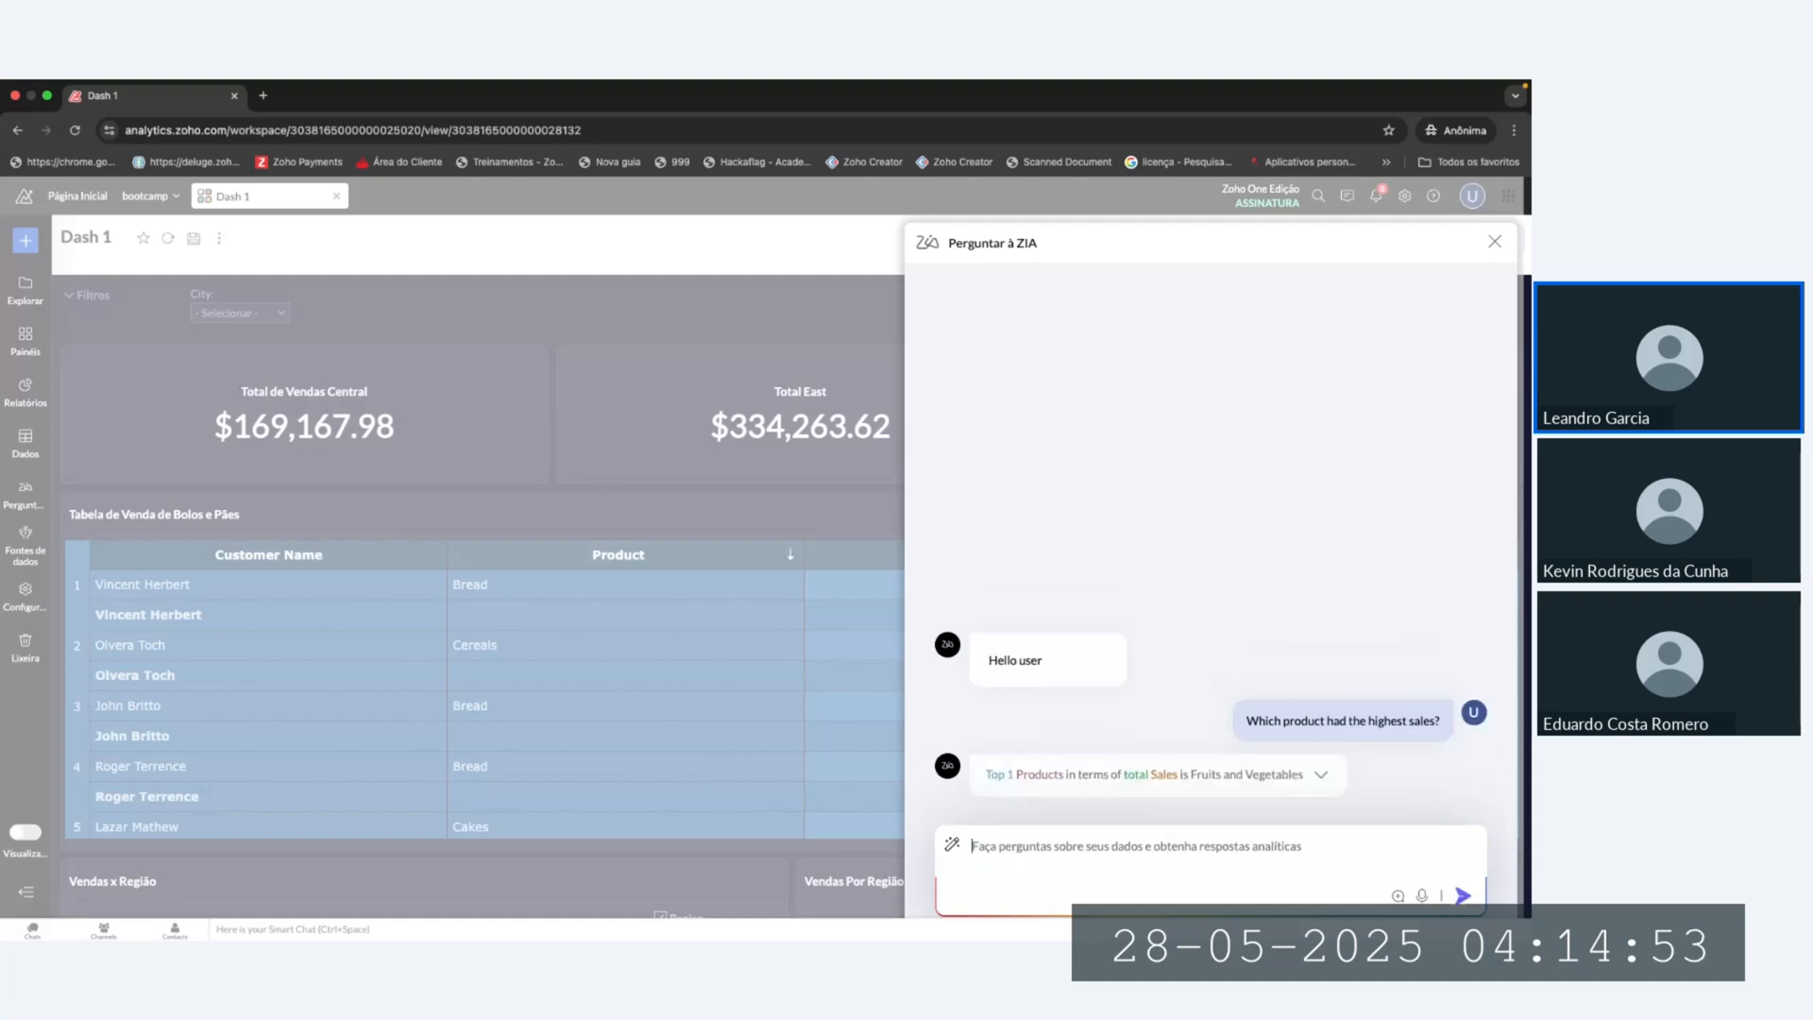
click(1321, 775)
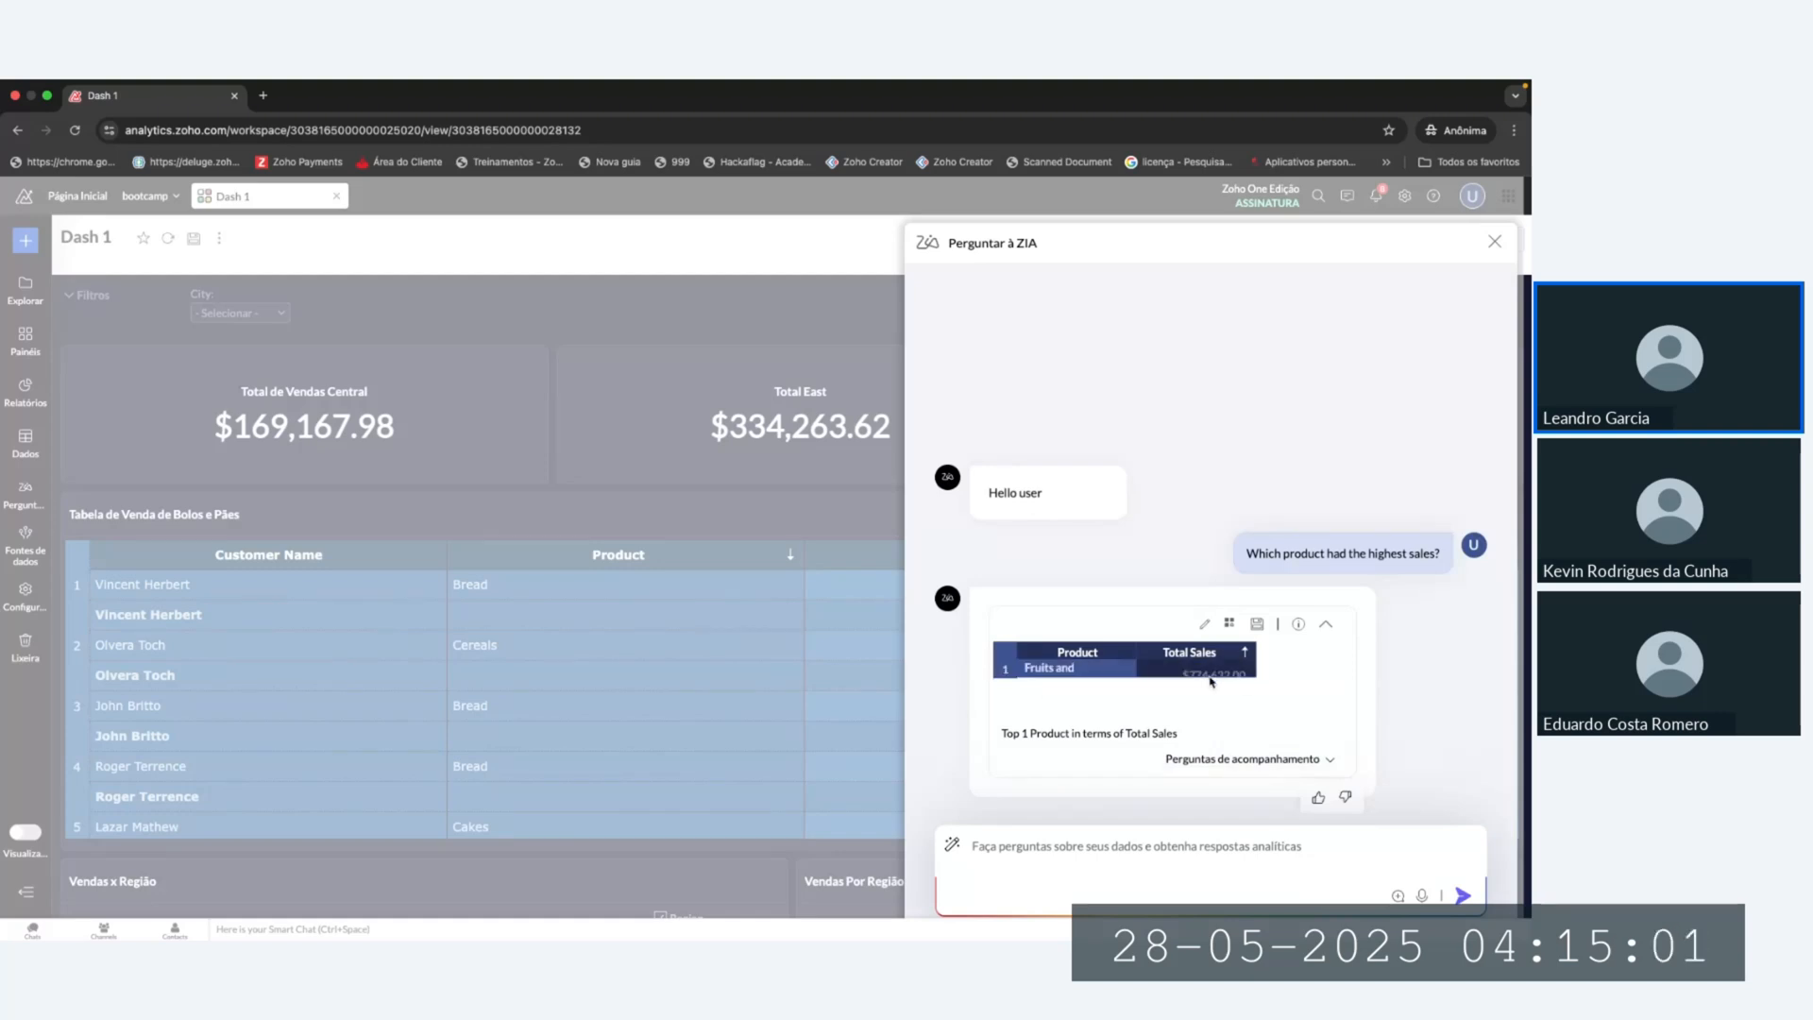
Step: Examine the underlying sales records of the product in Zia's answer across their rows and columns, and close them
click(1049, 671)
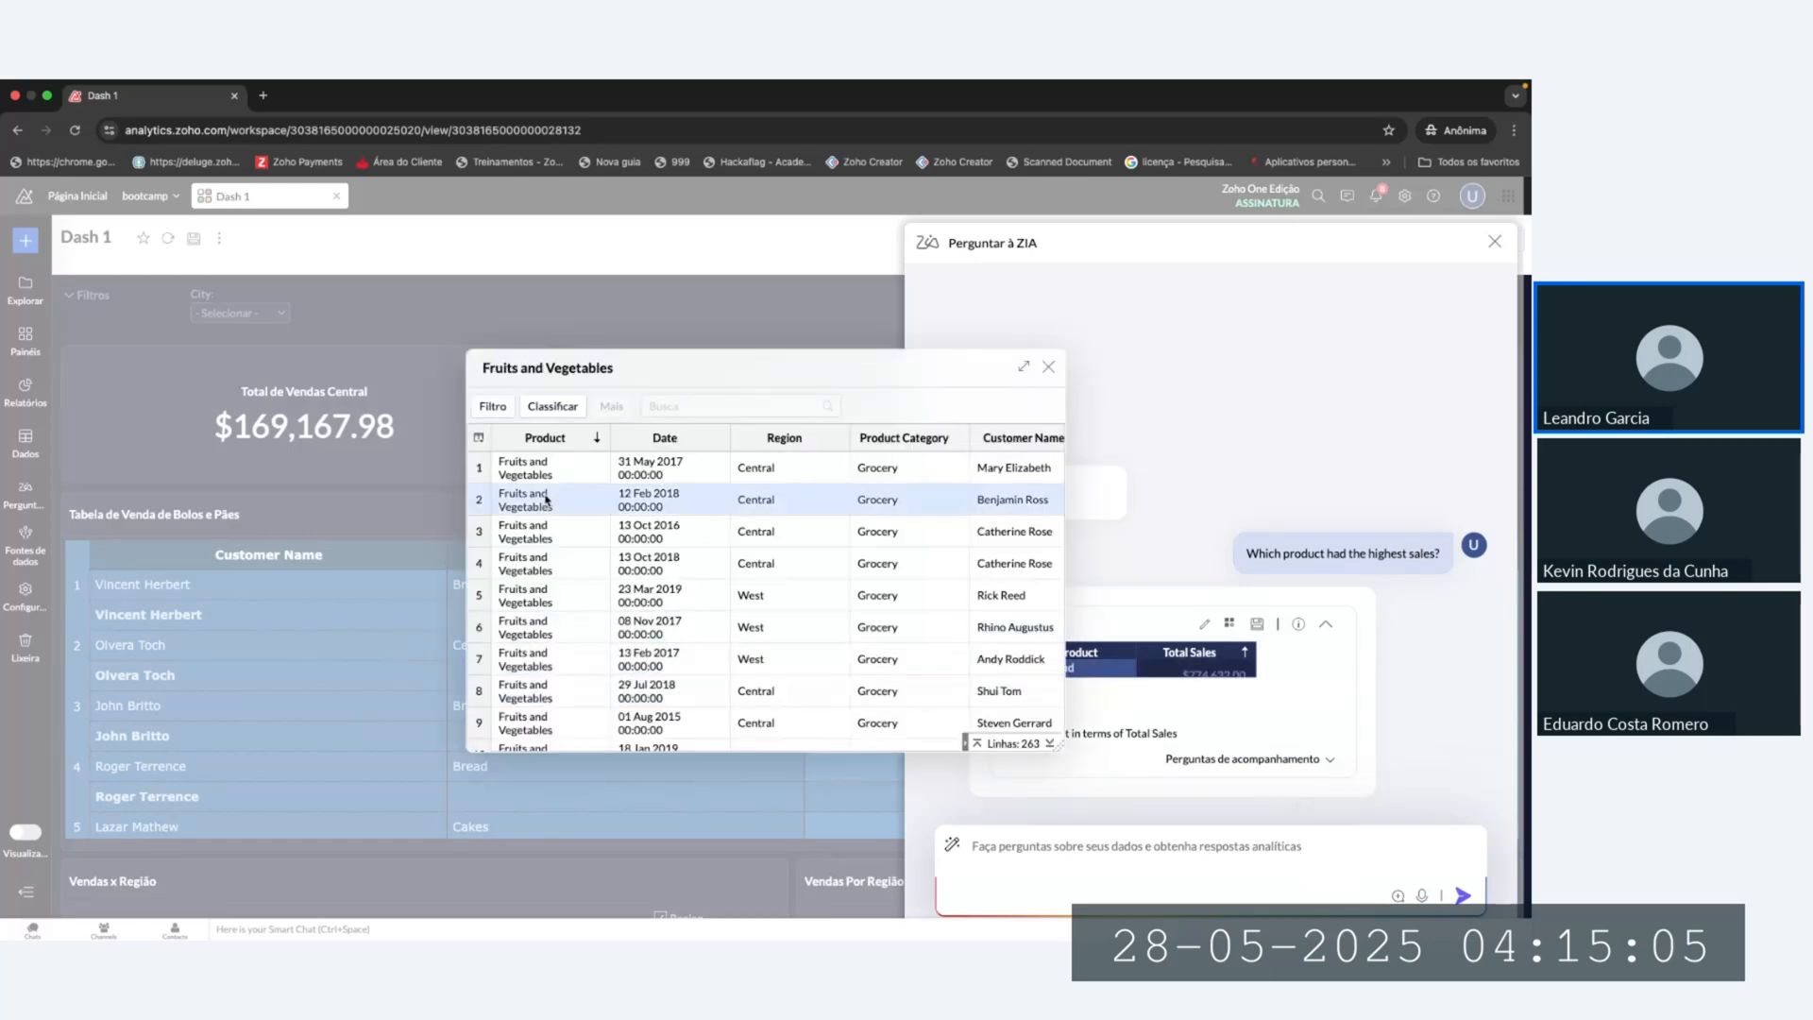
scroll(570, 501, down, 3)
scroll(570, 501, down, 15)
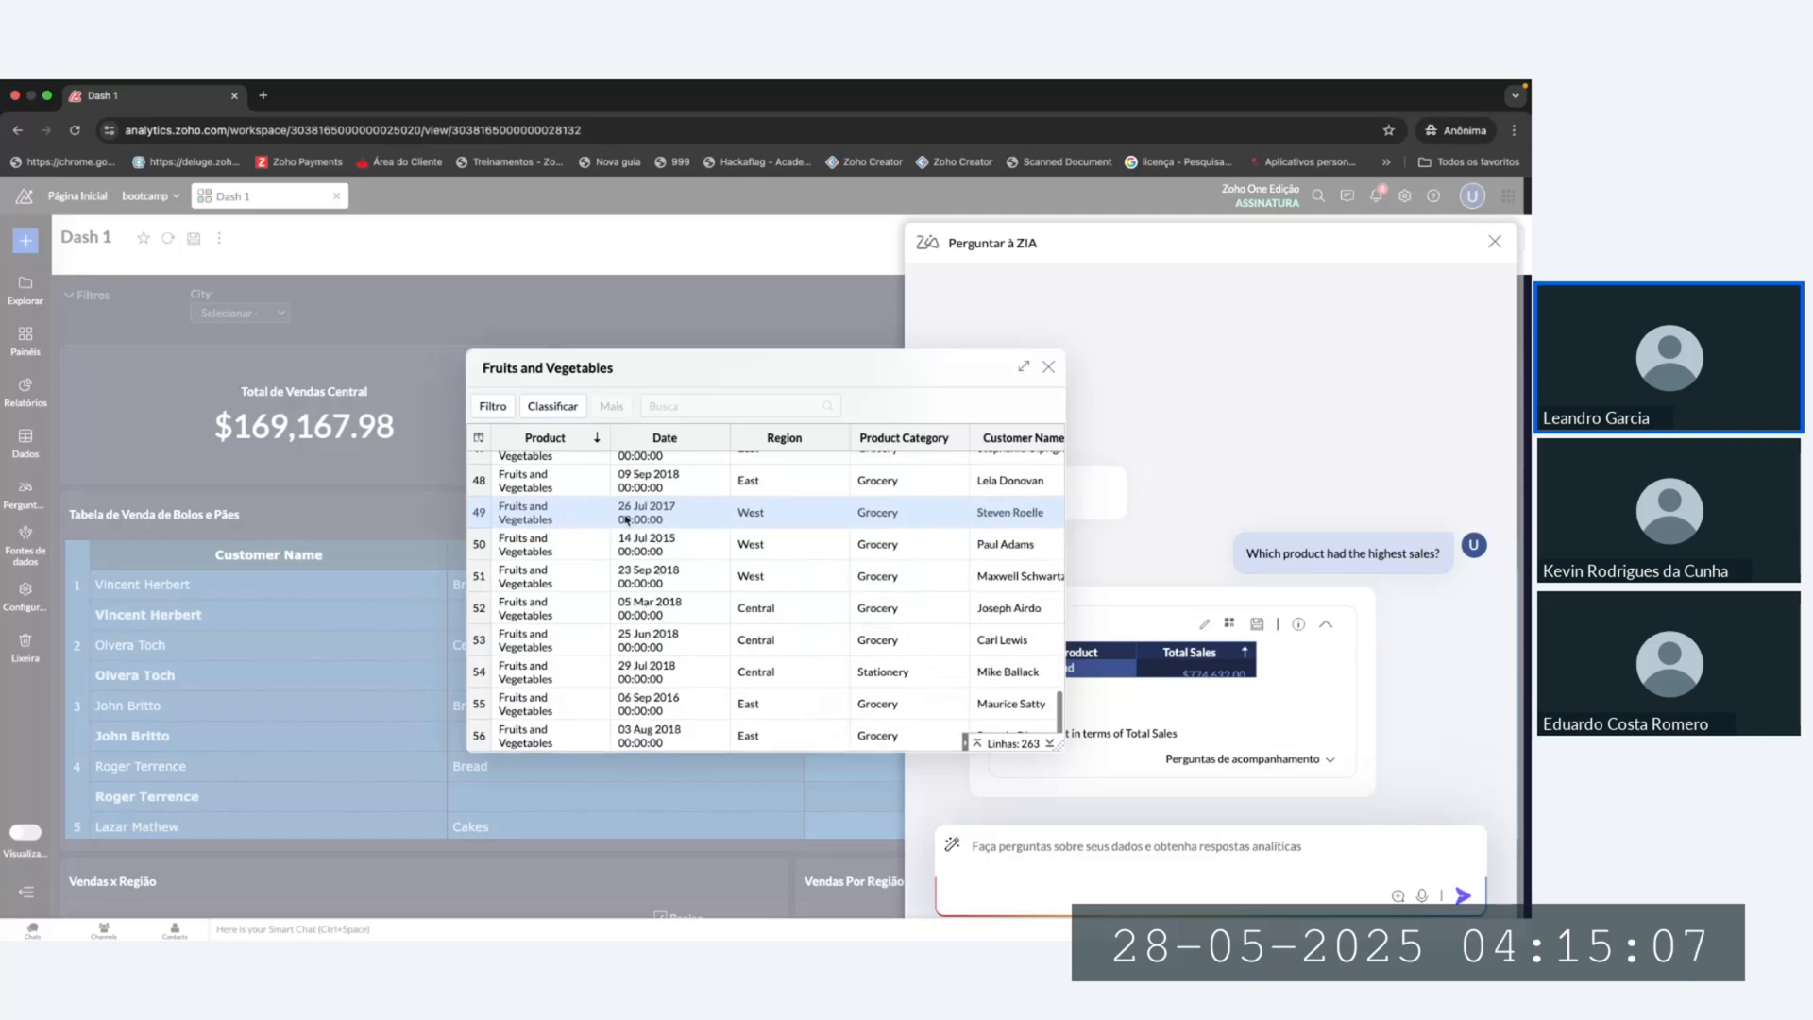
scroll(626, 518, right, 10)
scroll(626, 518, down, 8)
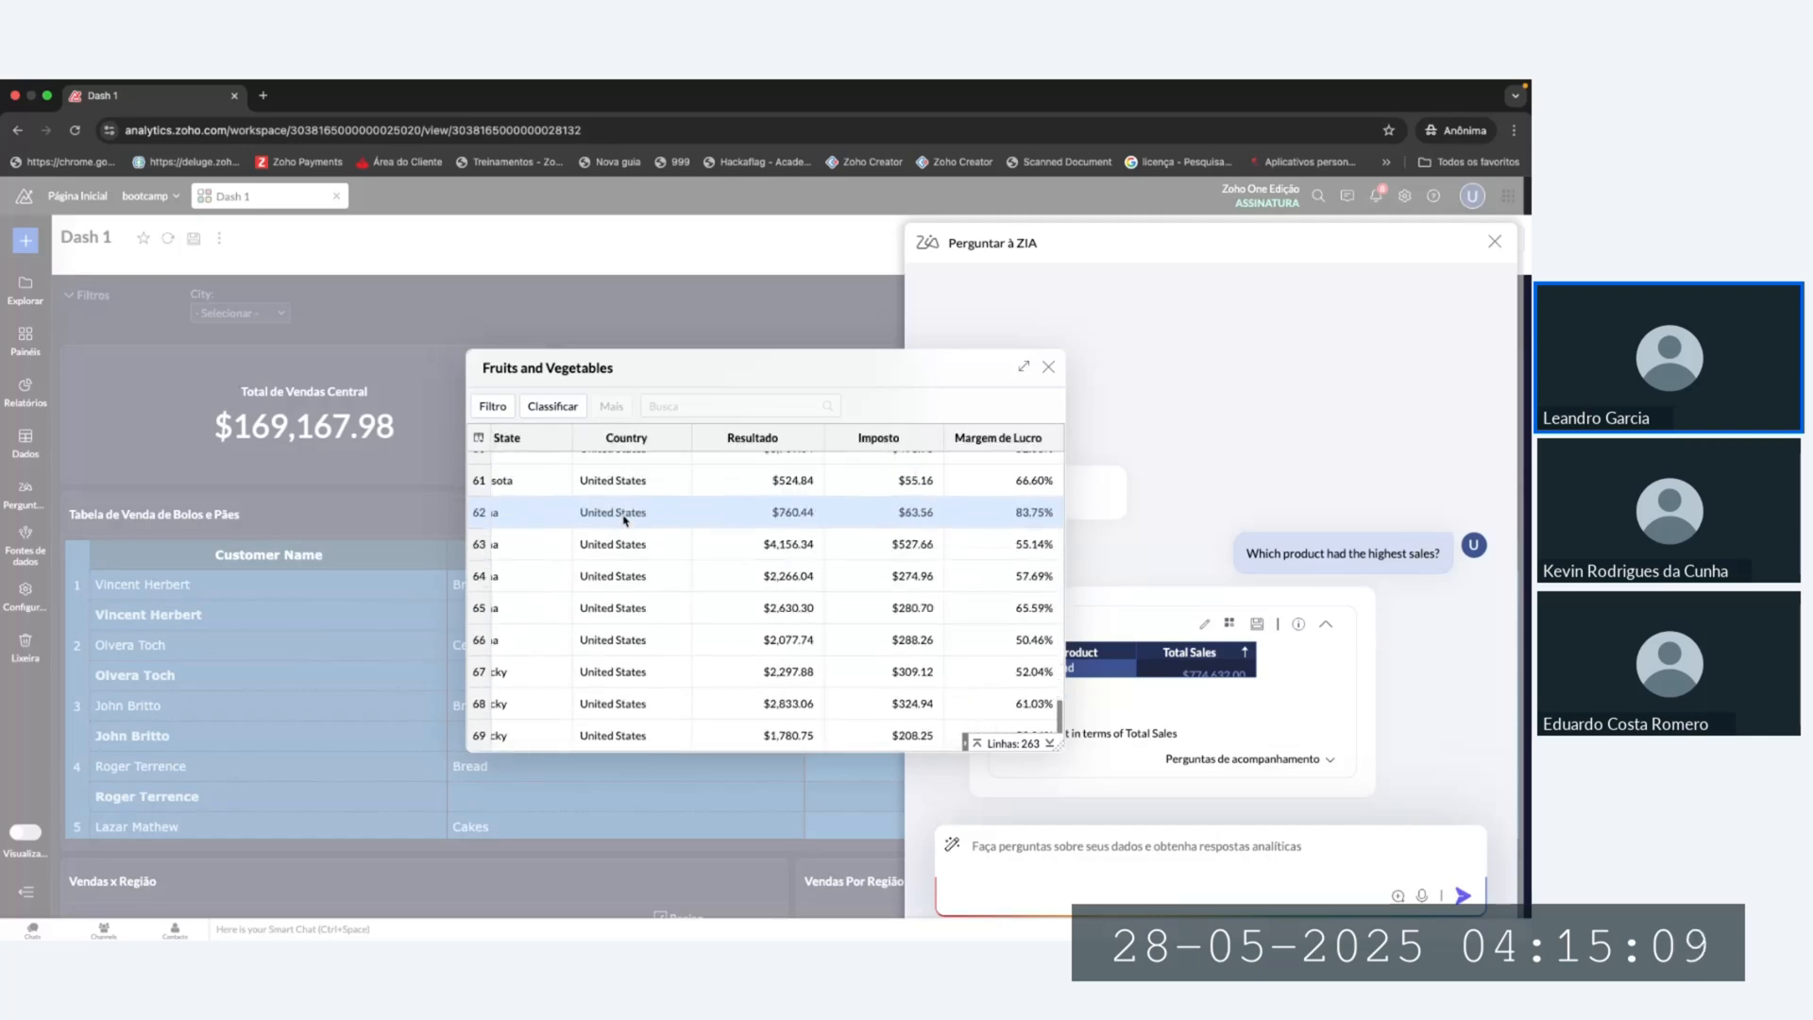
click(1049, 368)
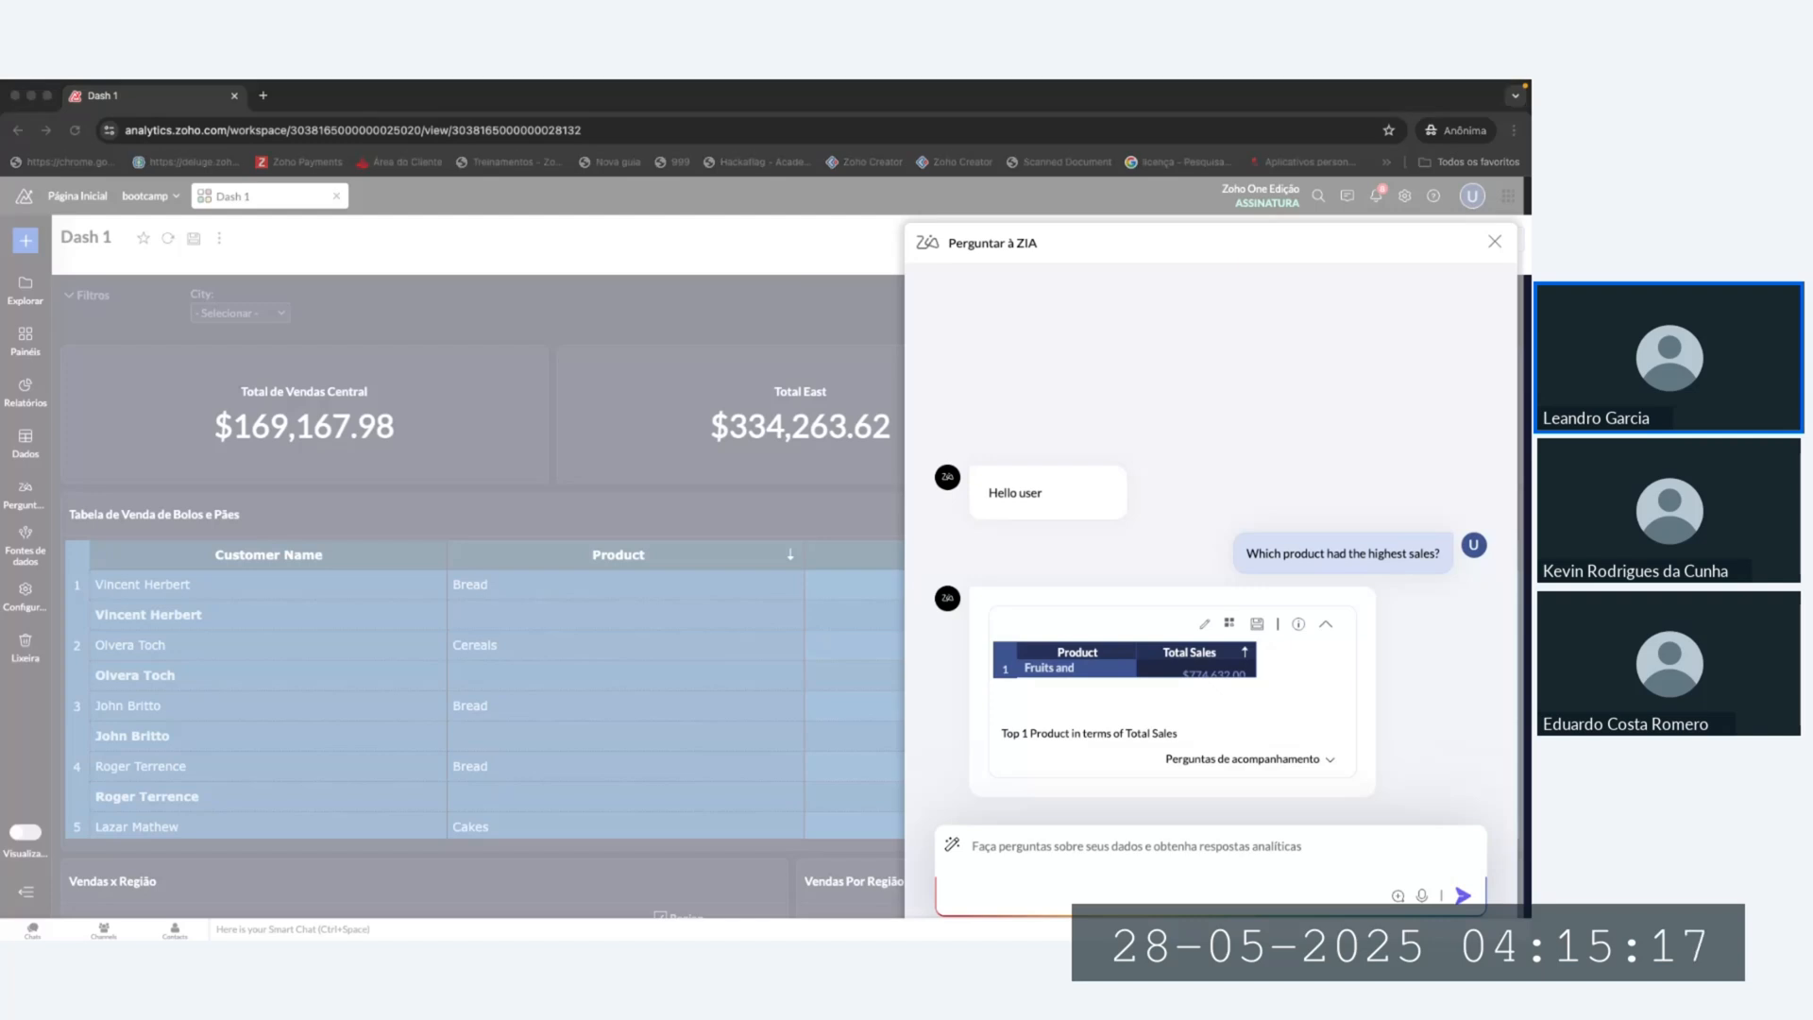
Step: Ask Zia "Which client has bought the most?" and look across all columns of the resulting table
click(1011, 843)
text(Which client has bought the most?)
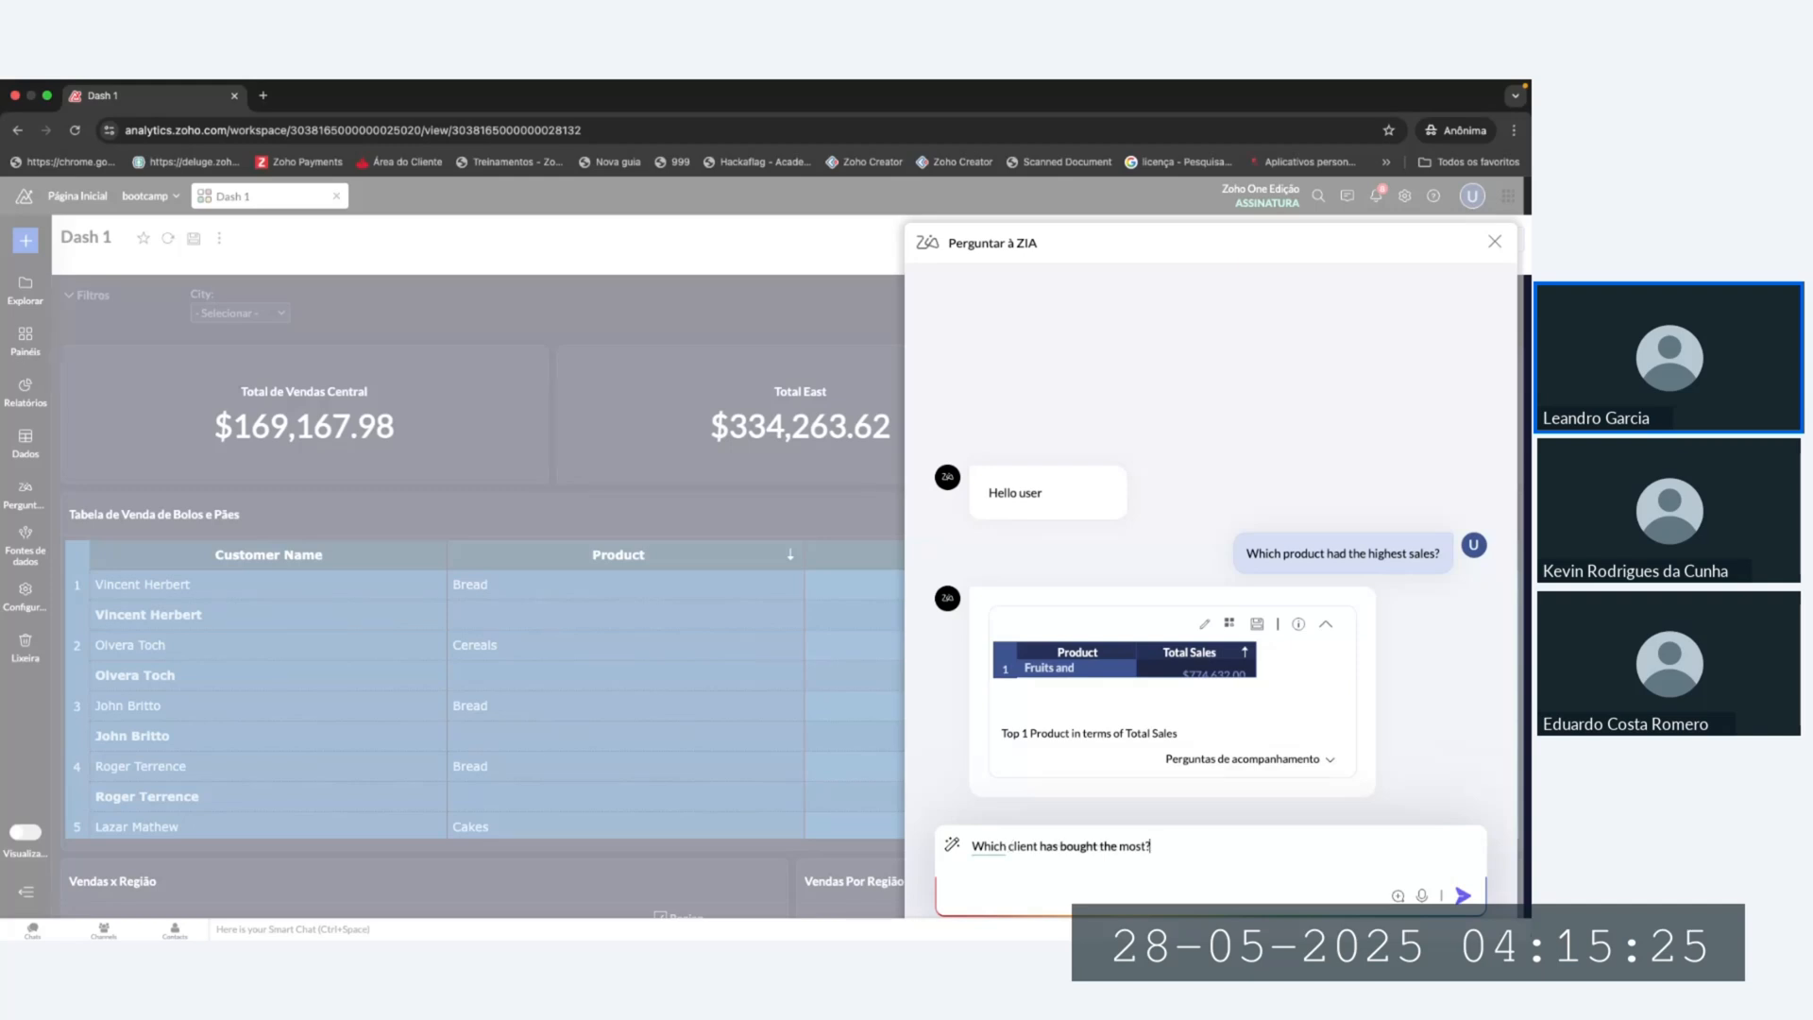
key(Return)
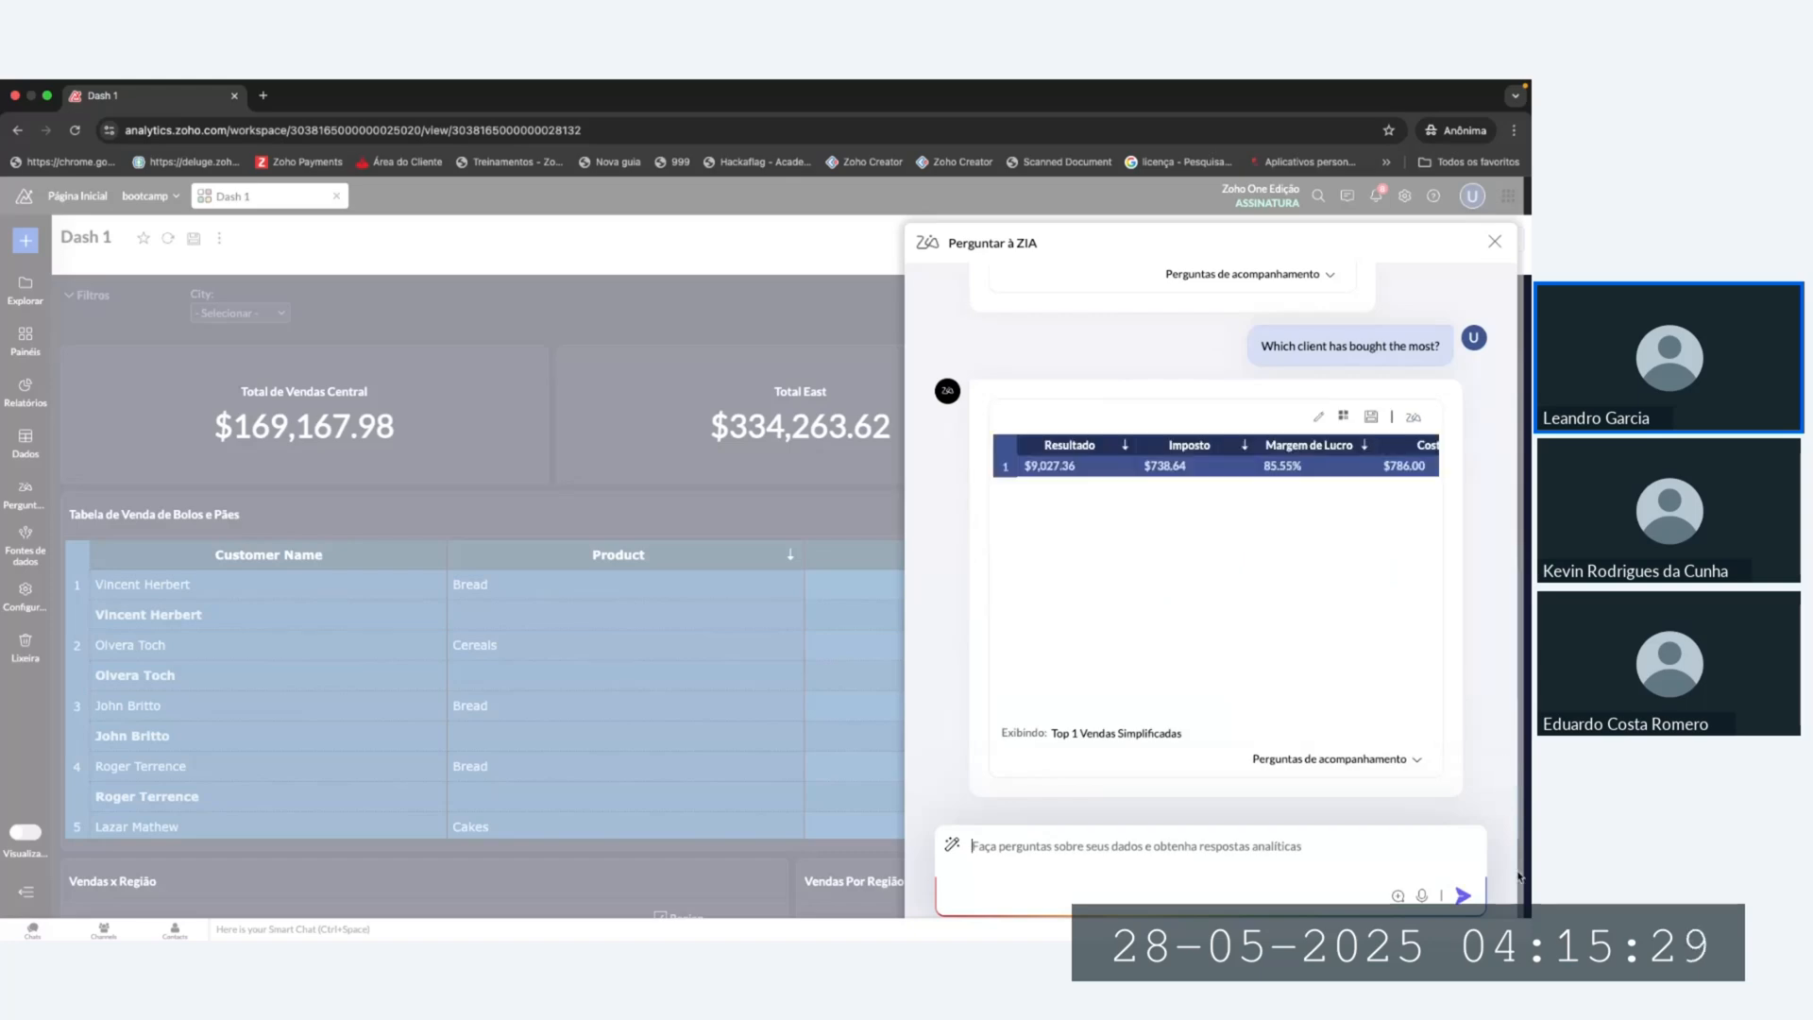
scroll(1091, 472, right, 5)
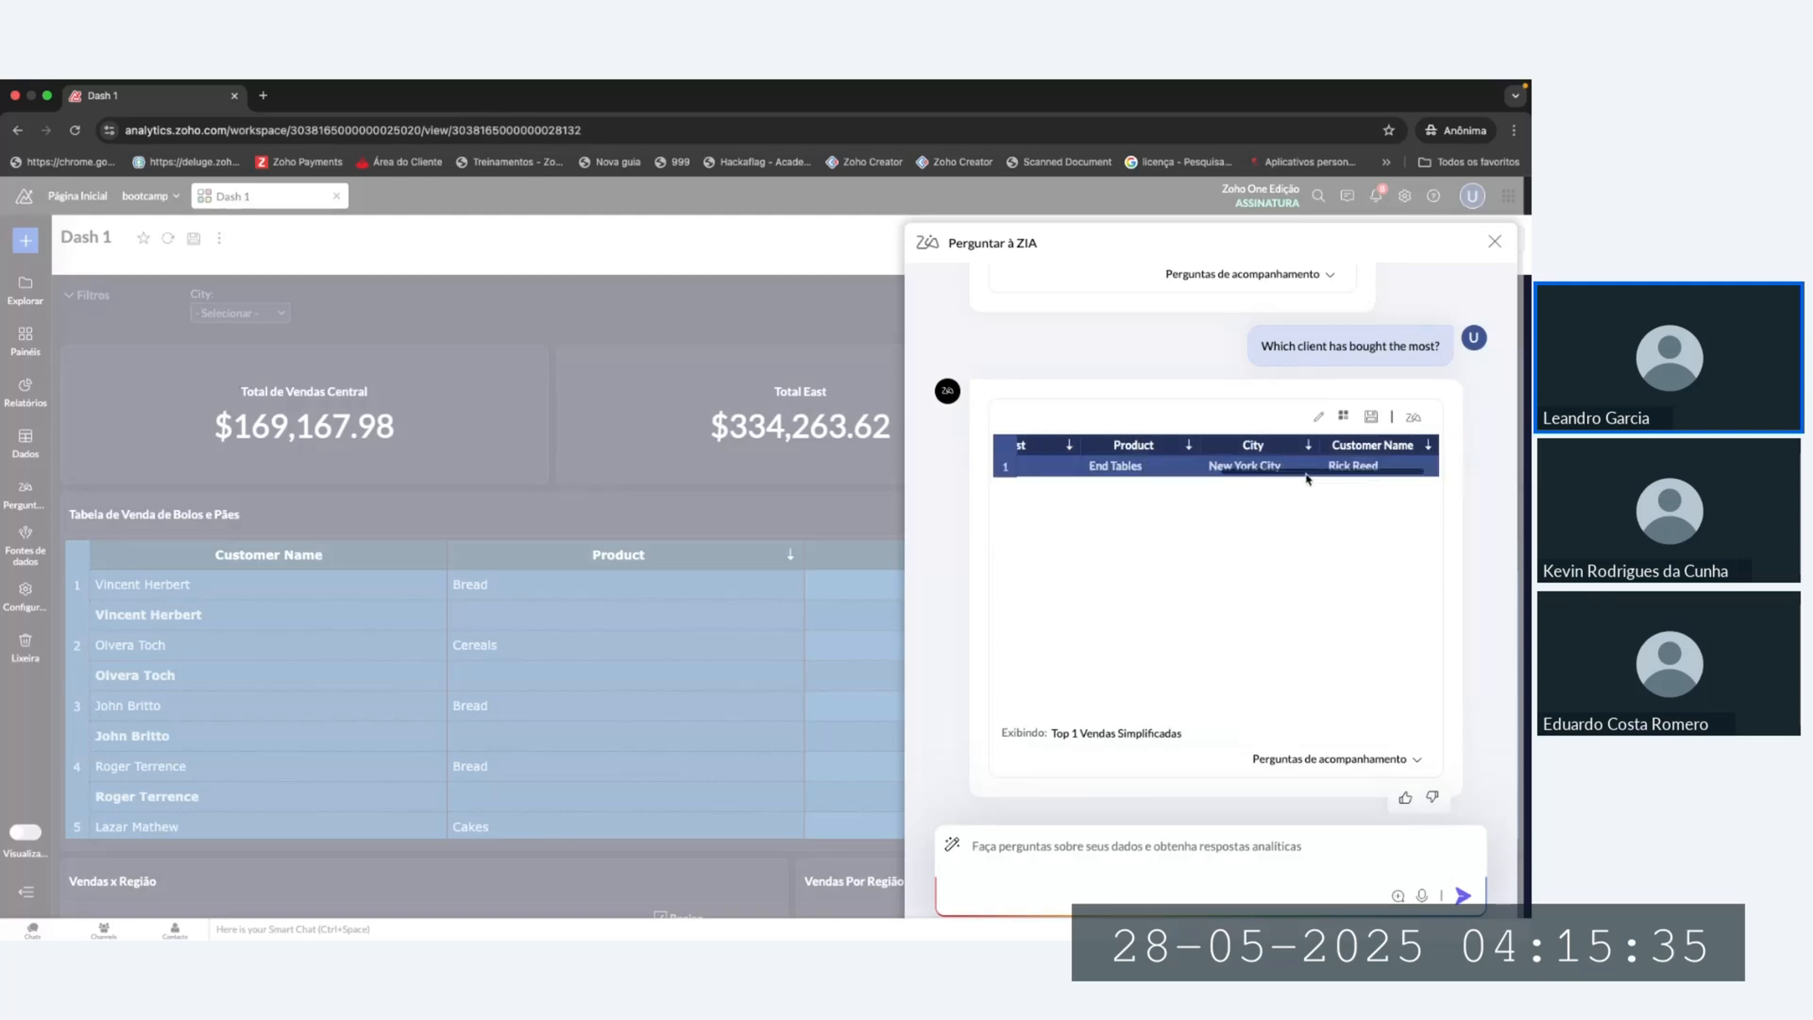
scroll(1227, 473, left, 5)
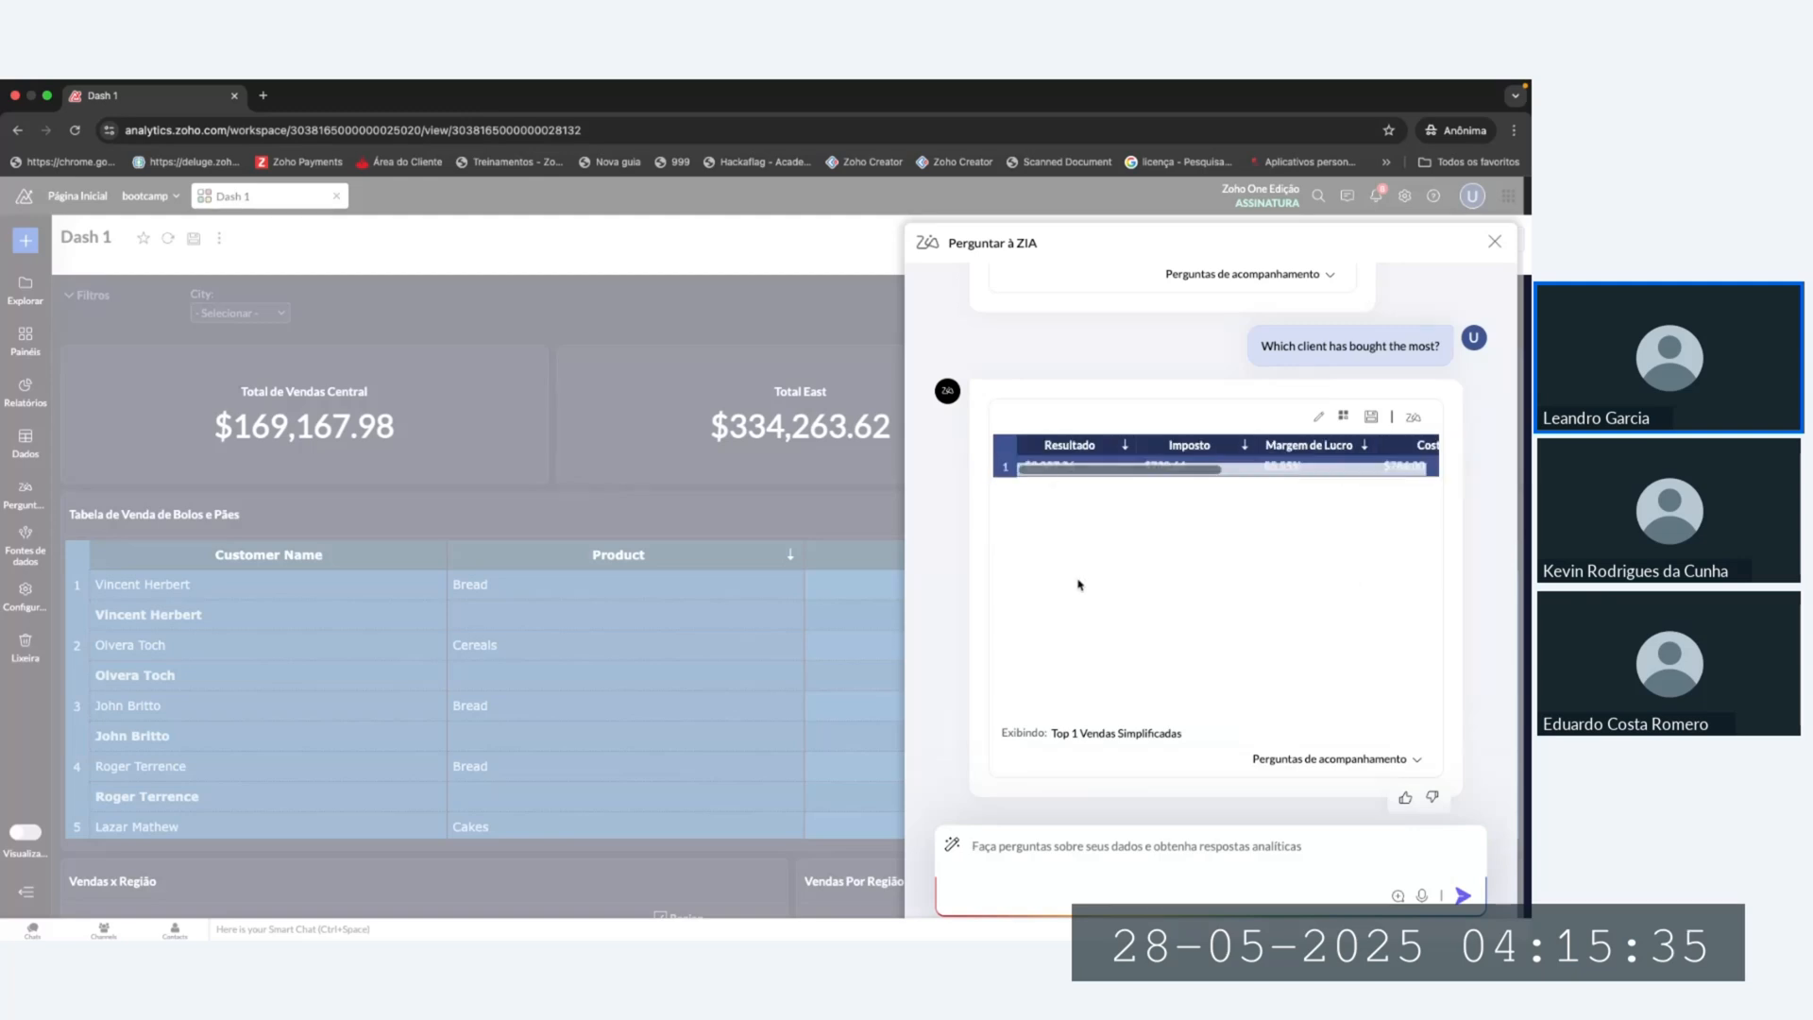
Step: Inspect the underlying record of the top client result through to the customer name column, and close it
click(1057, 472)
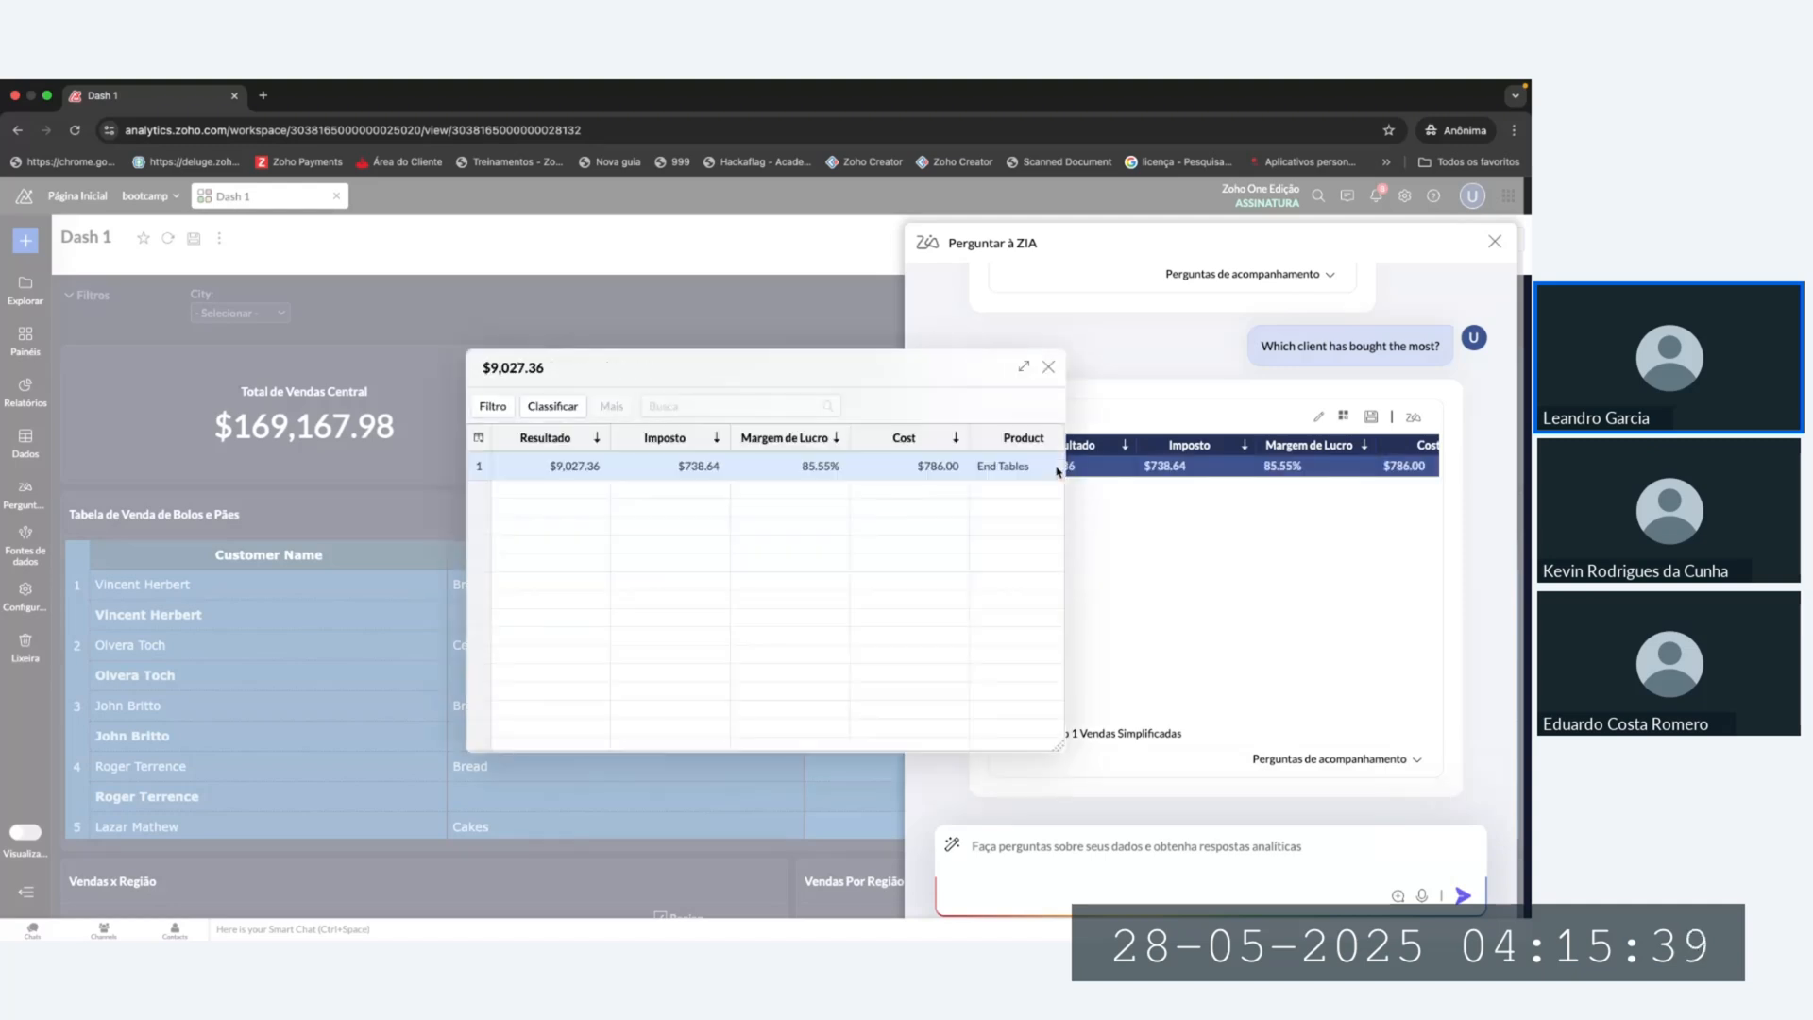
scroll(750, 481, right, 5)
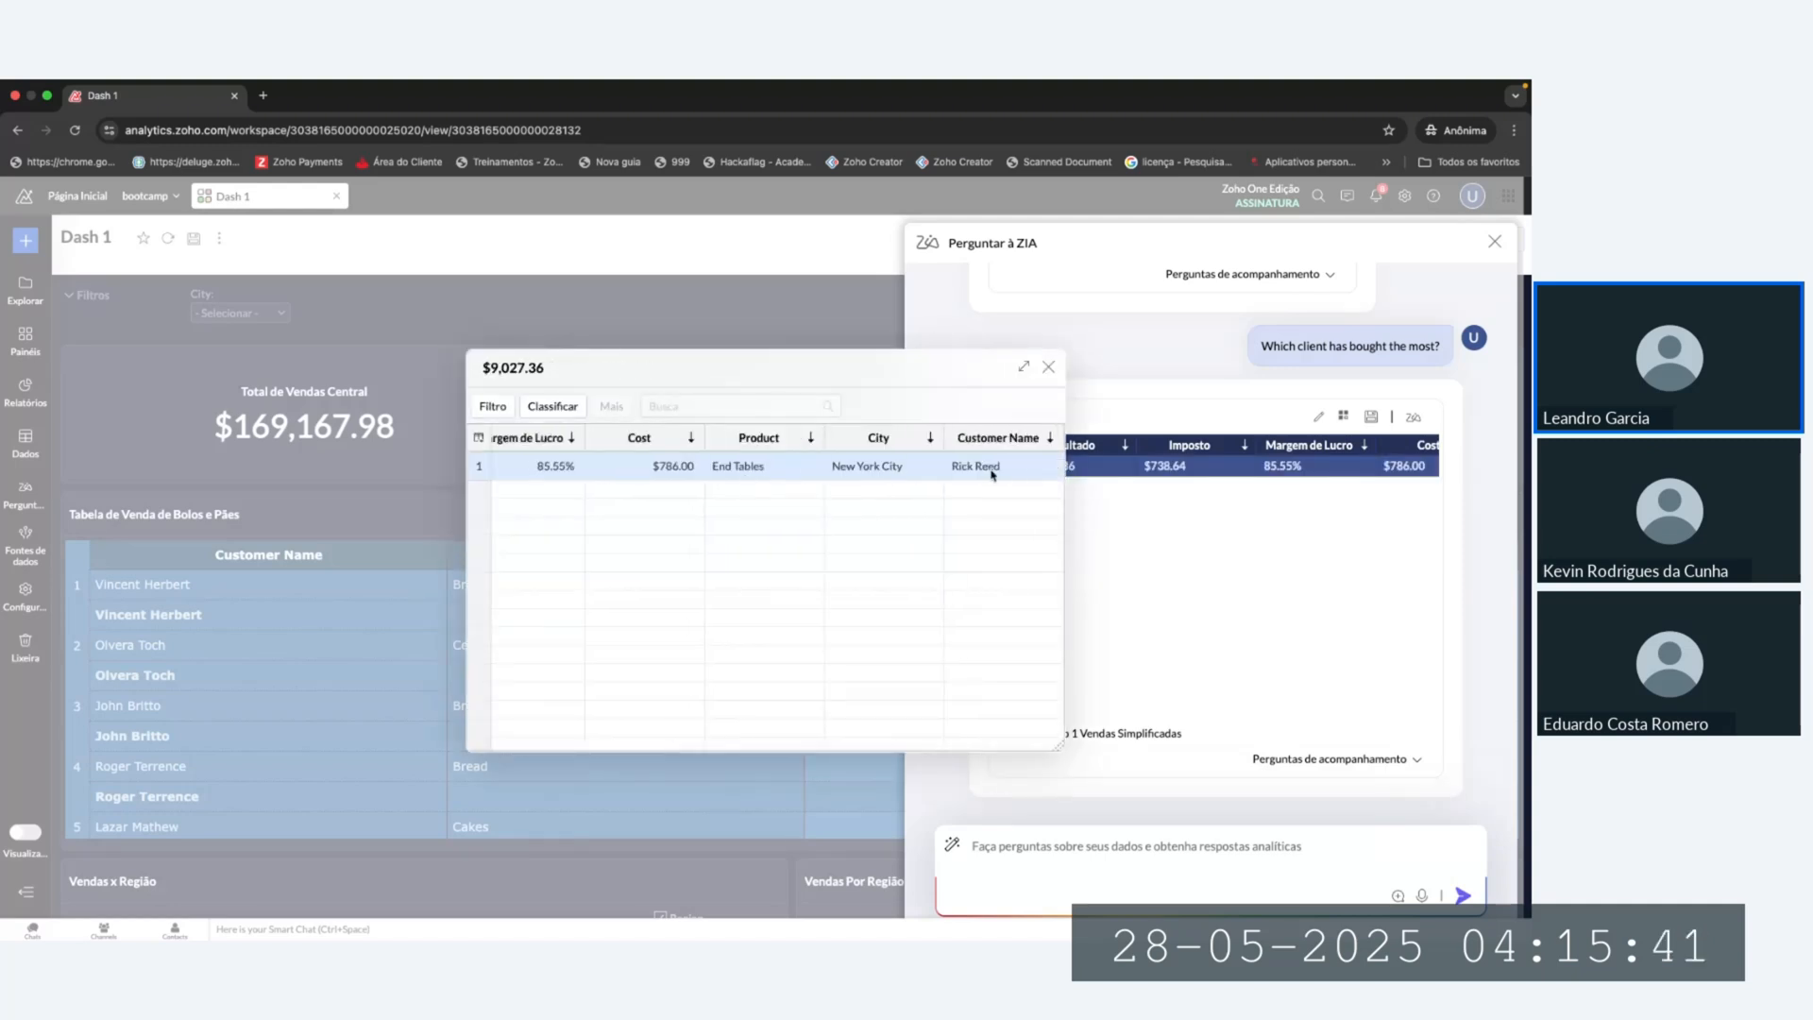
click(1048, 366)
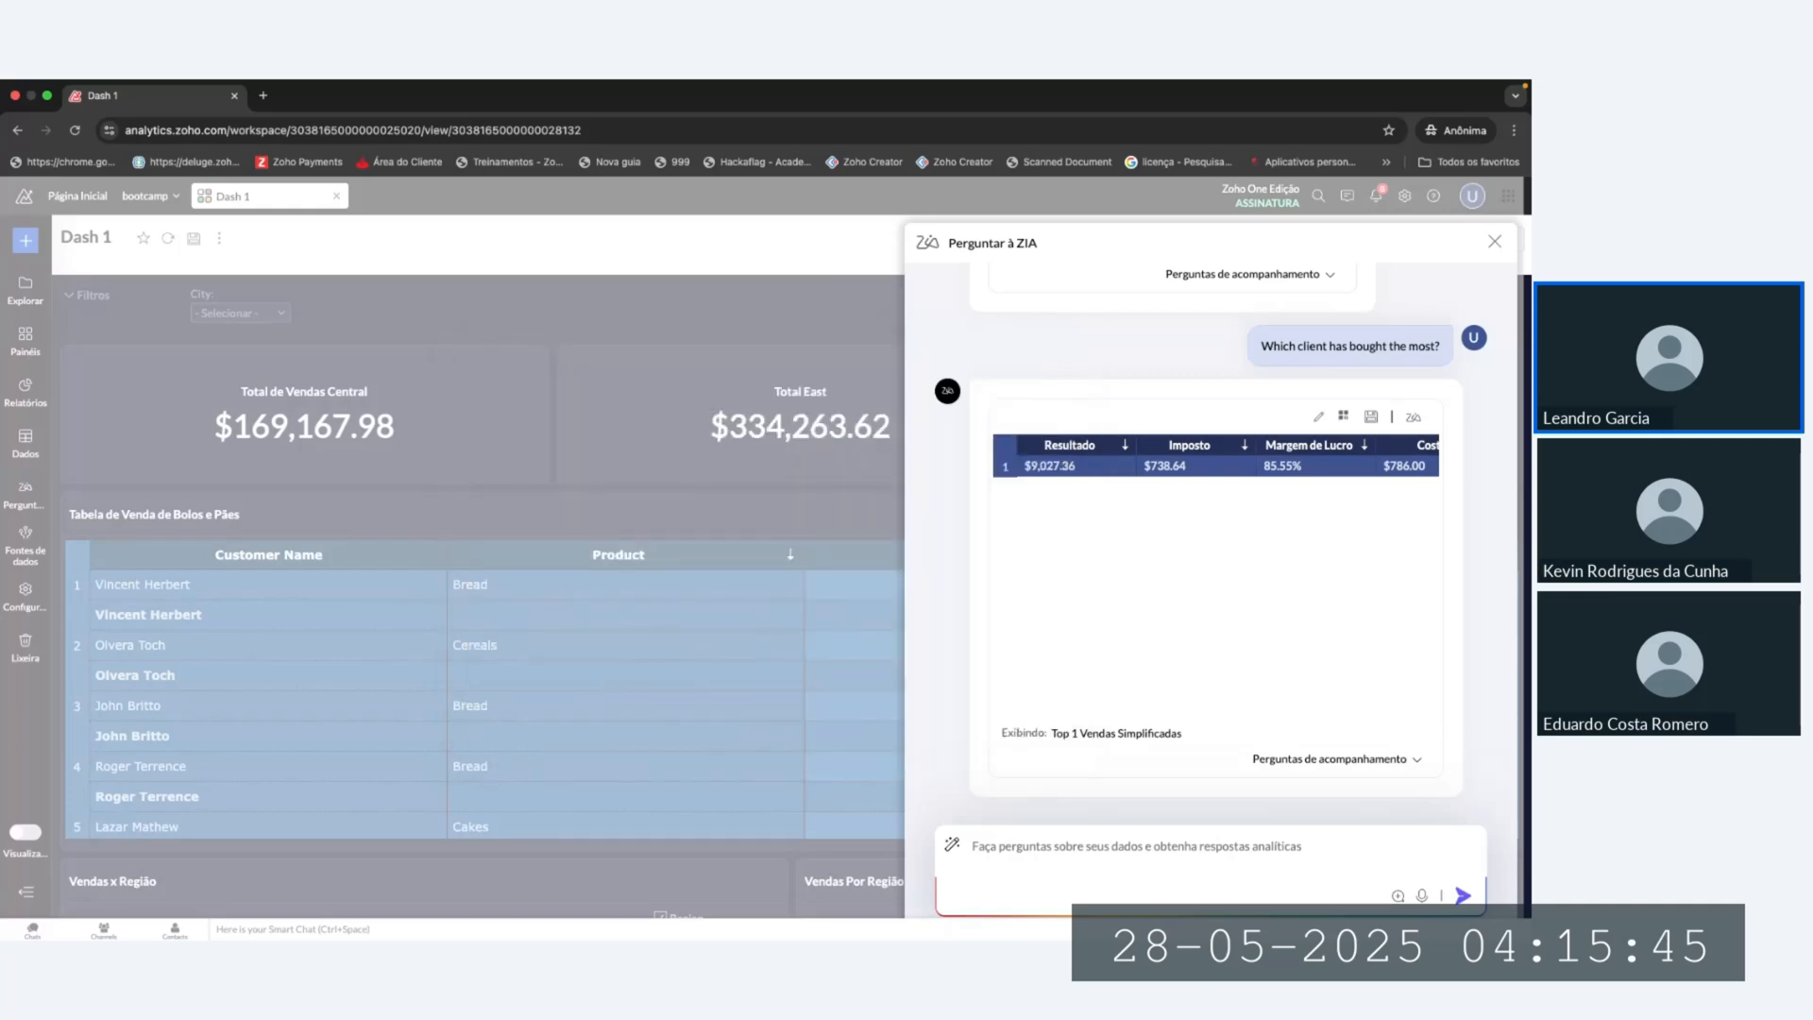
Step: Ask Zia "Wich product has the highest cost", expand the answer into its result view and collapse it again
key(super+Tab)
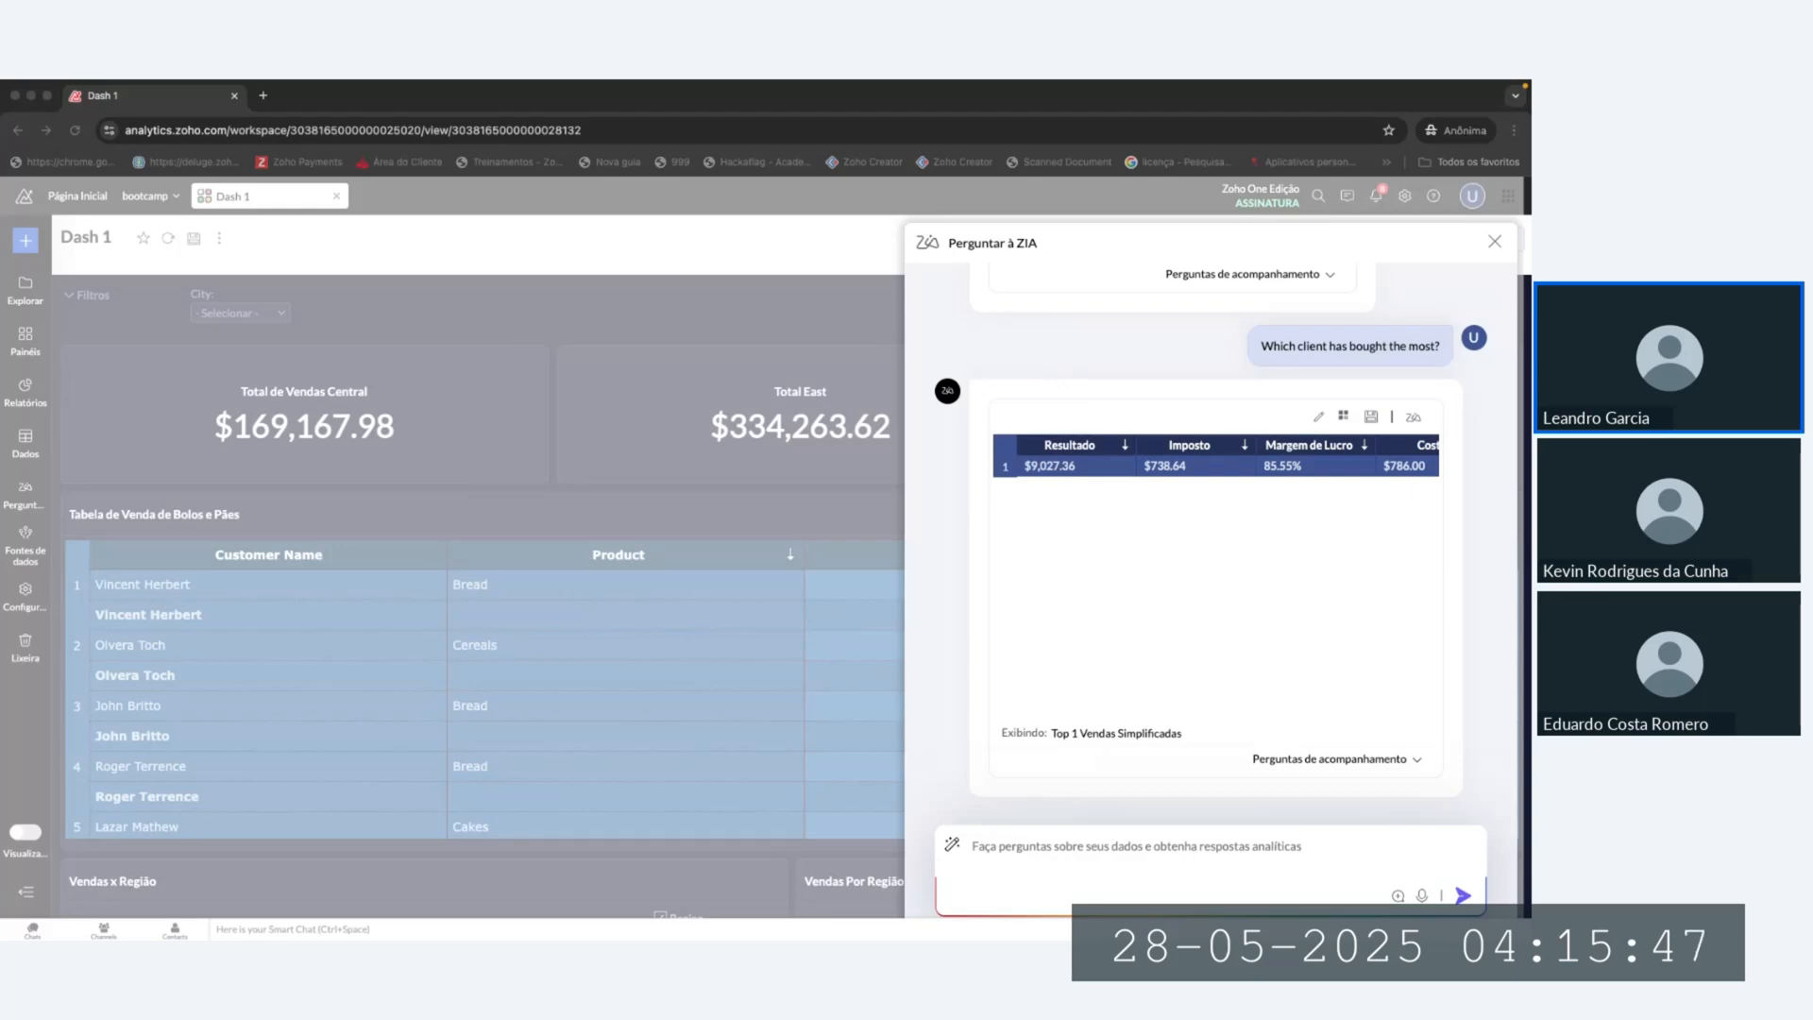
click(1380, 429)
click(1011, 840)
text(Wich)
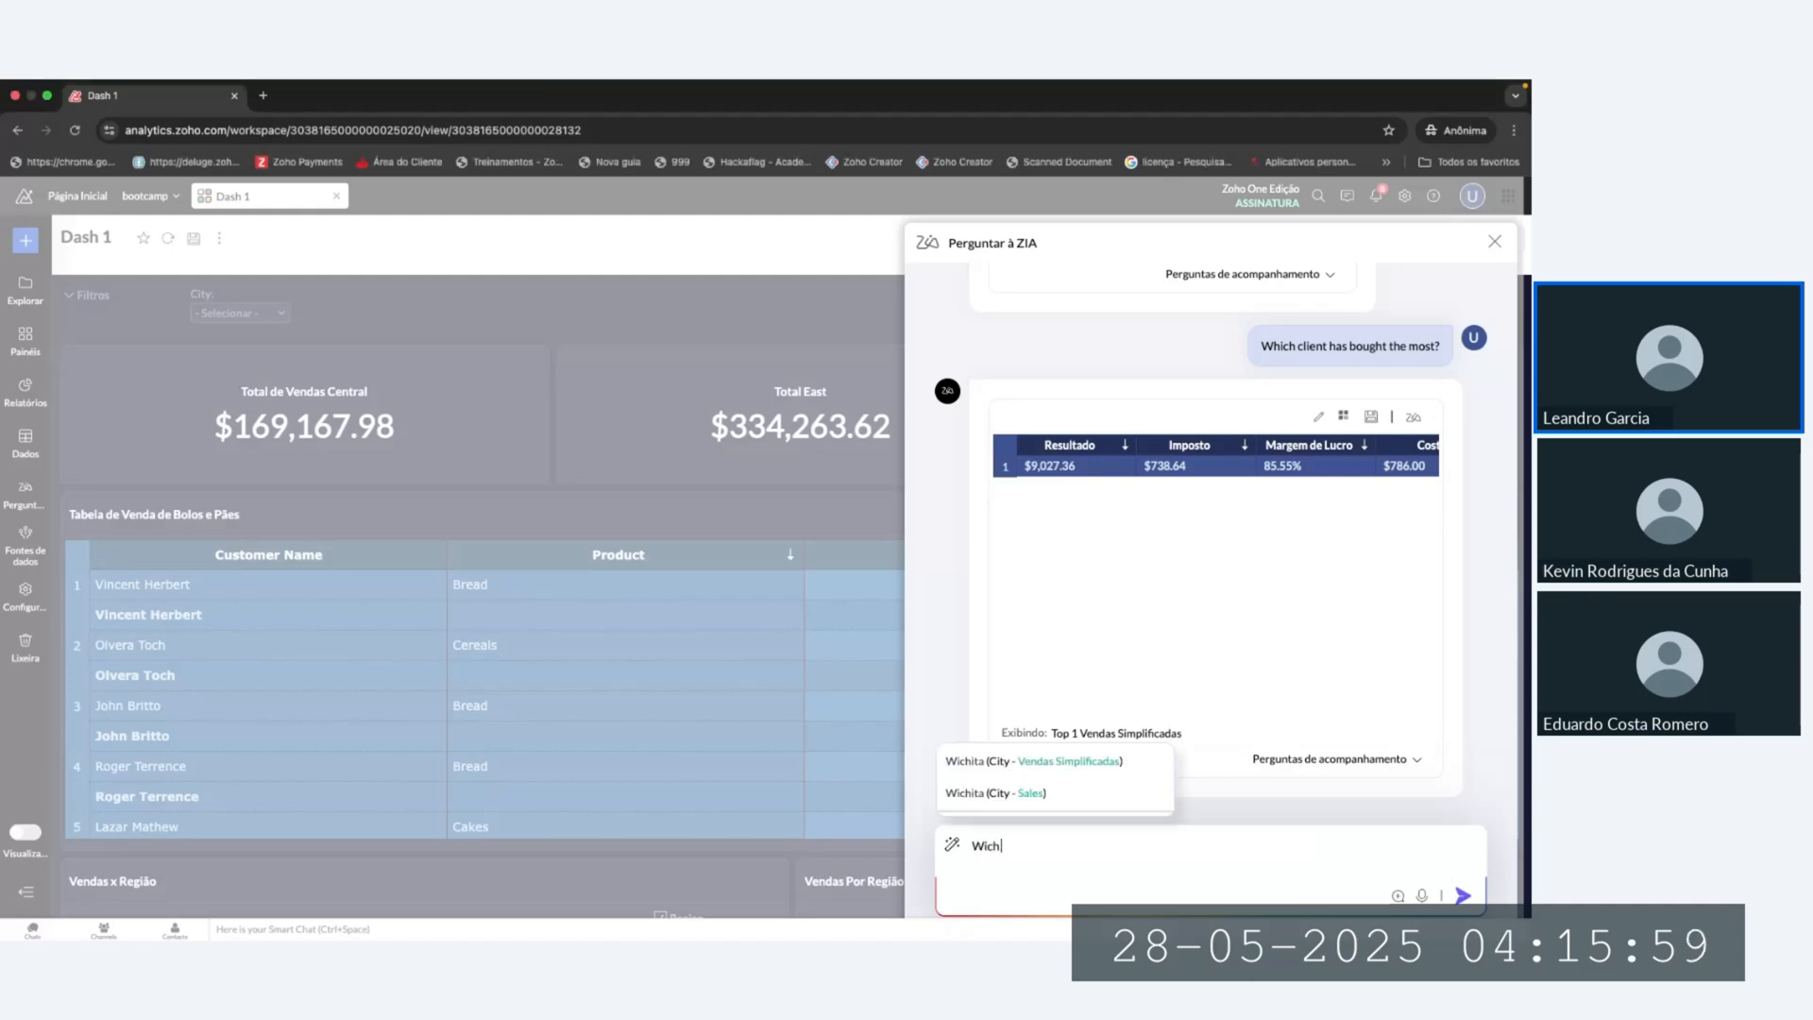
text( pro)
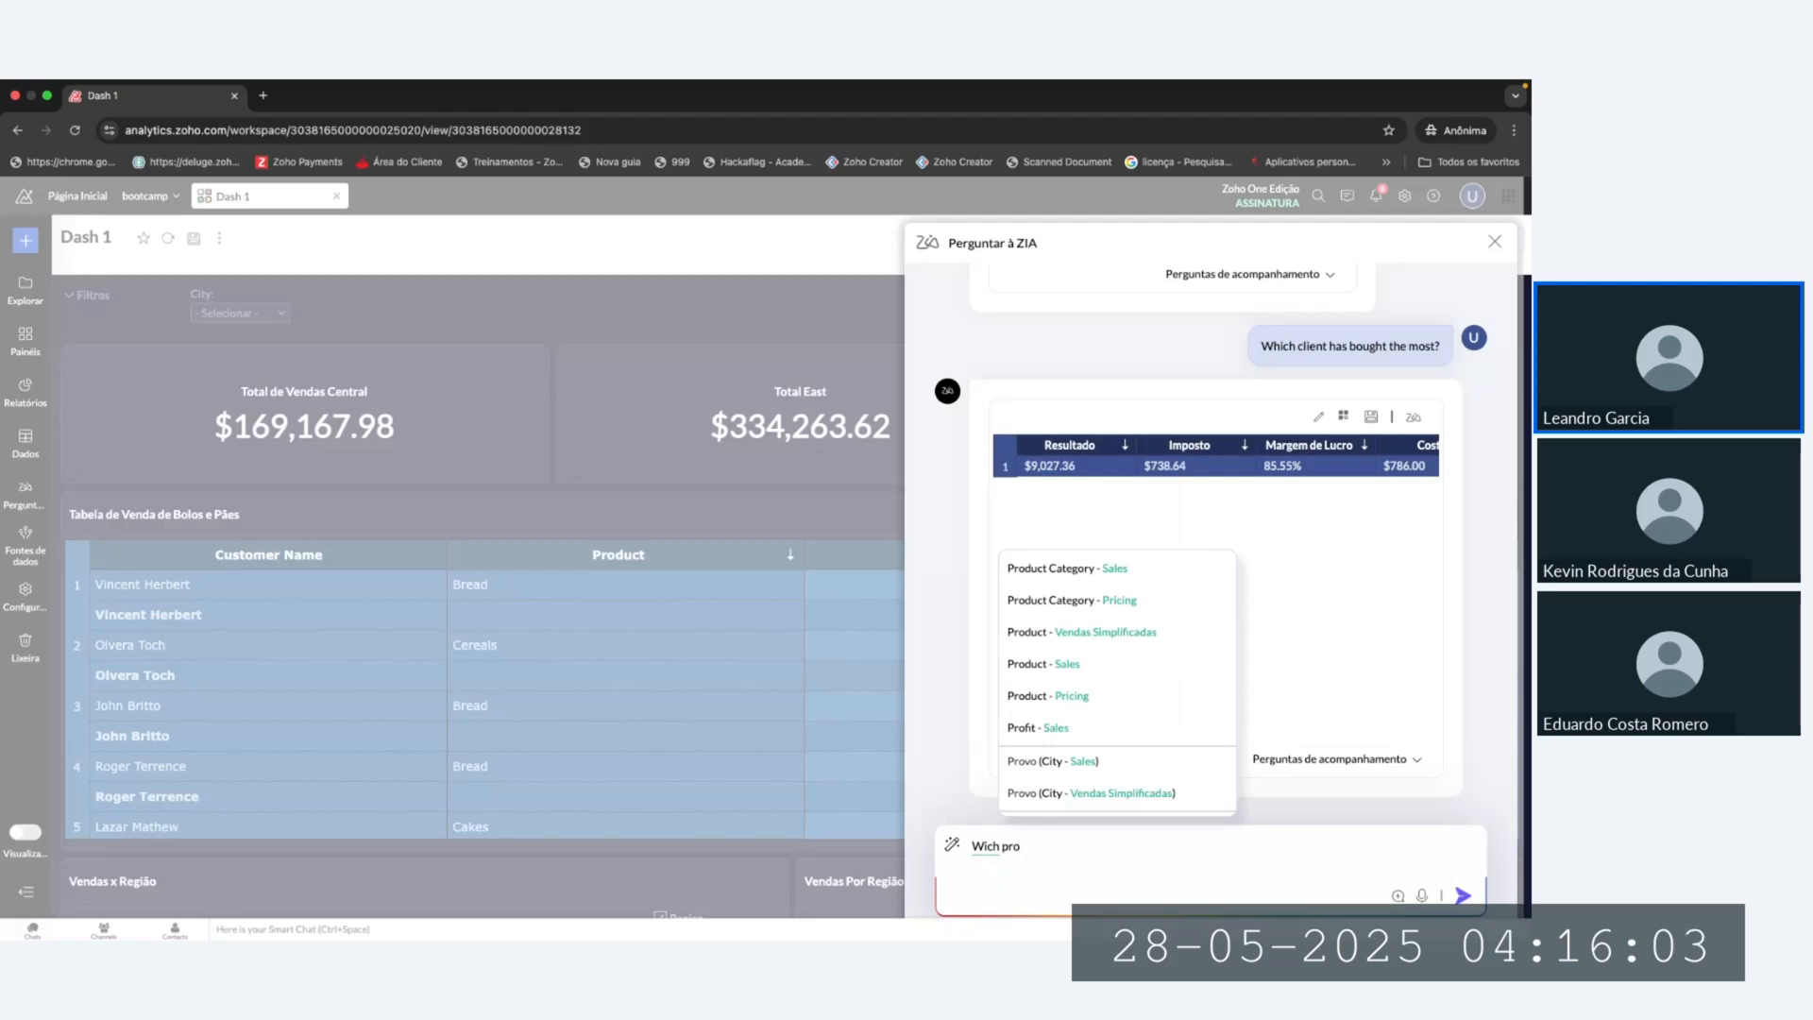
text(duc)
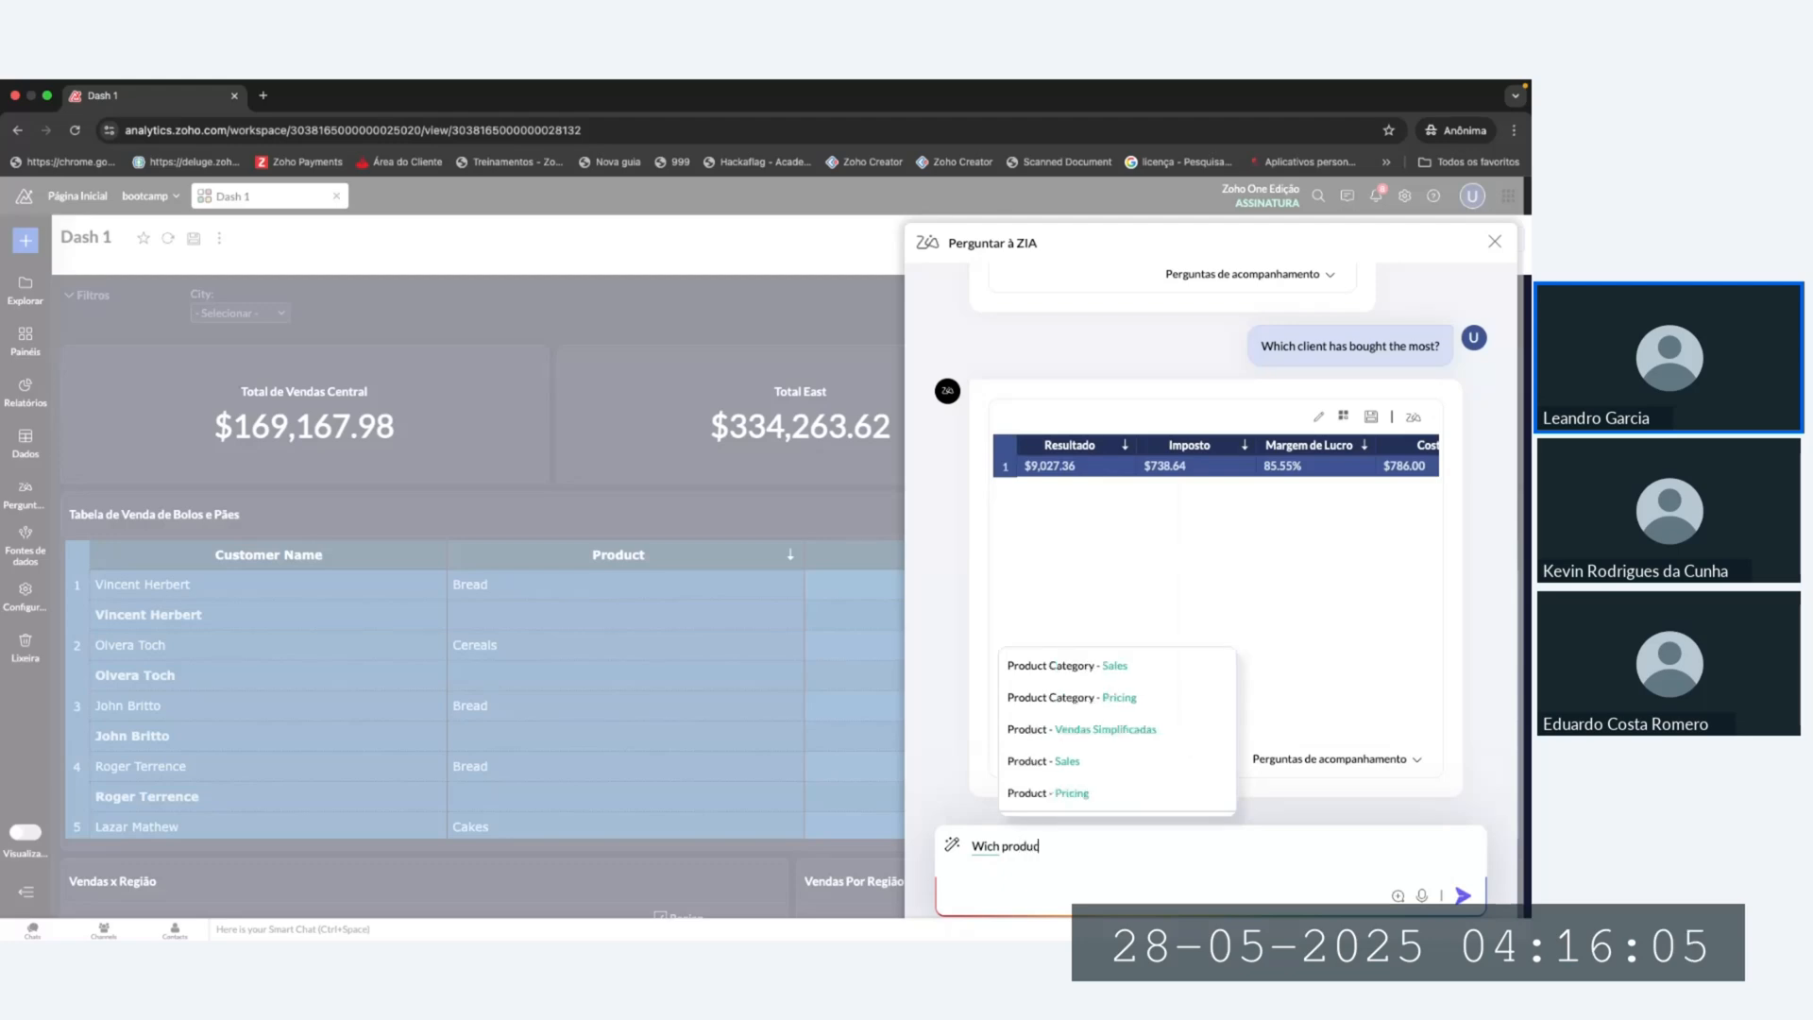
text(t)
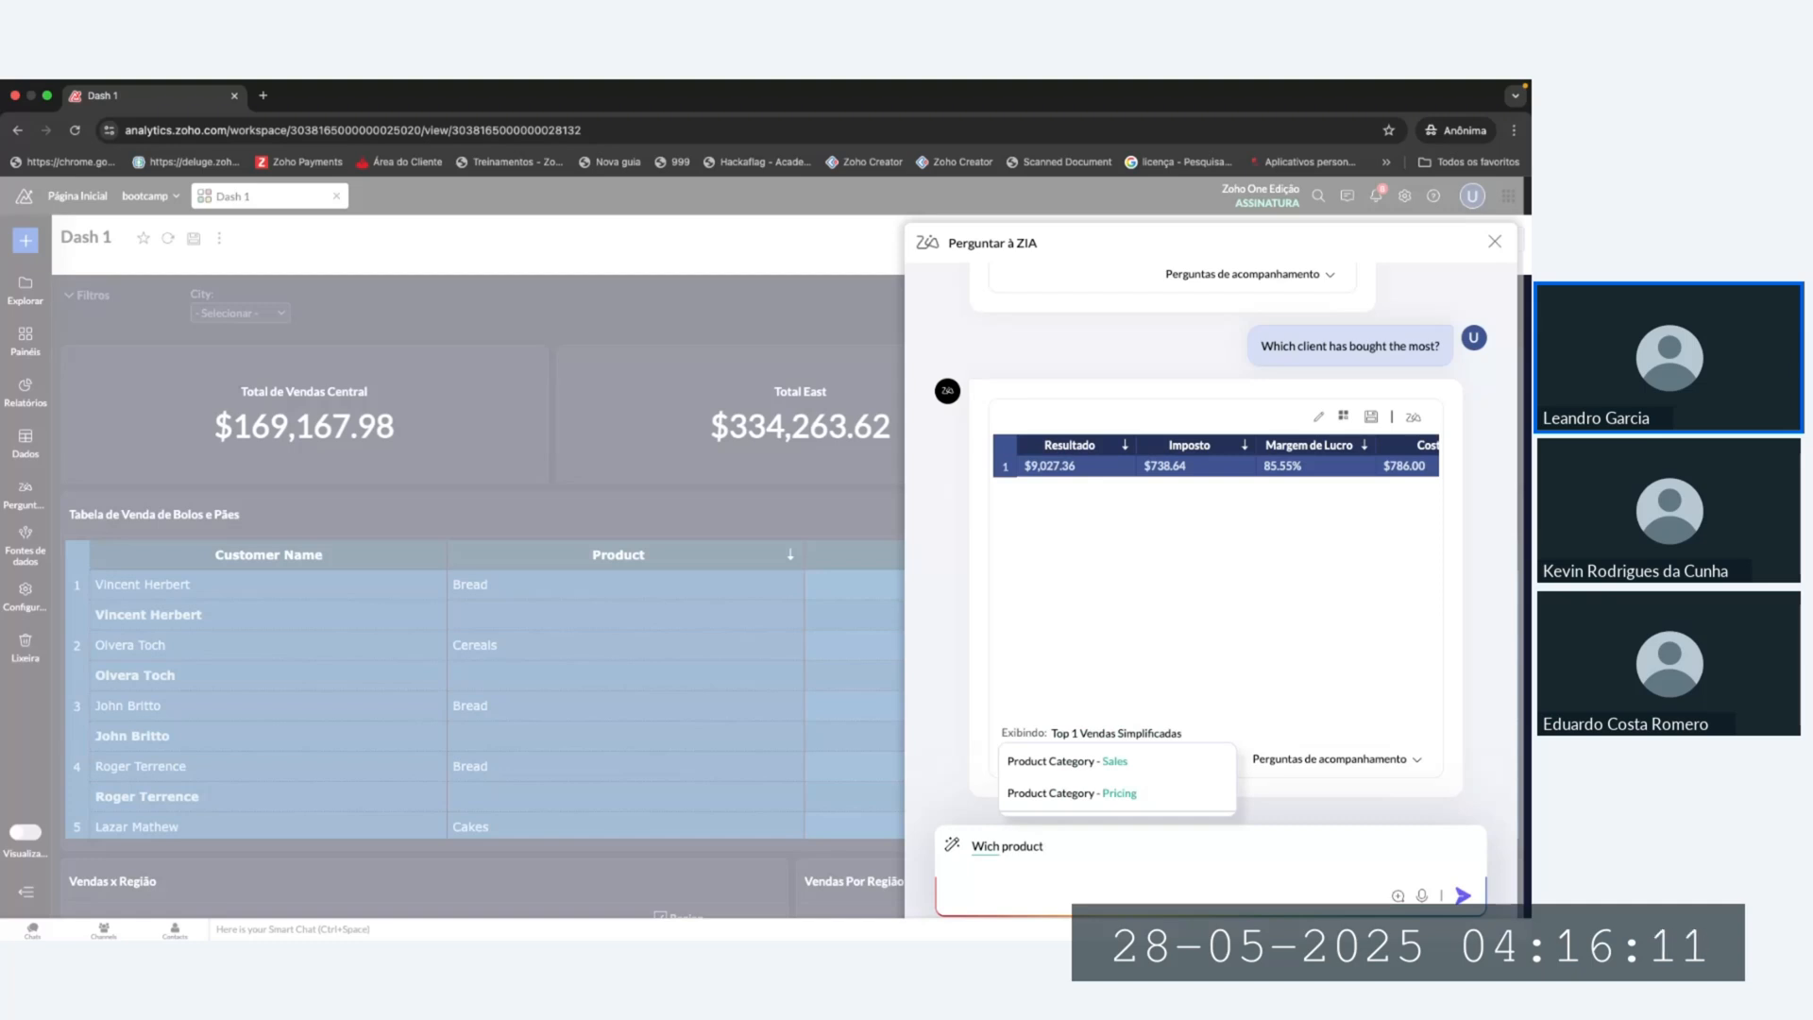
text(has)
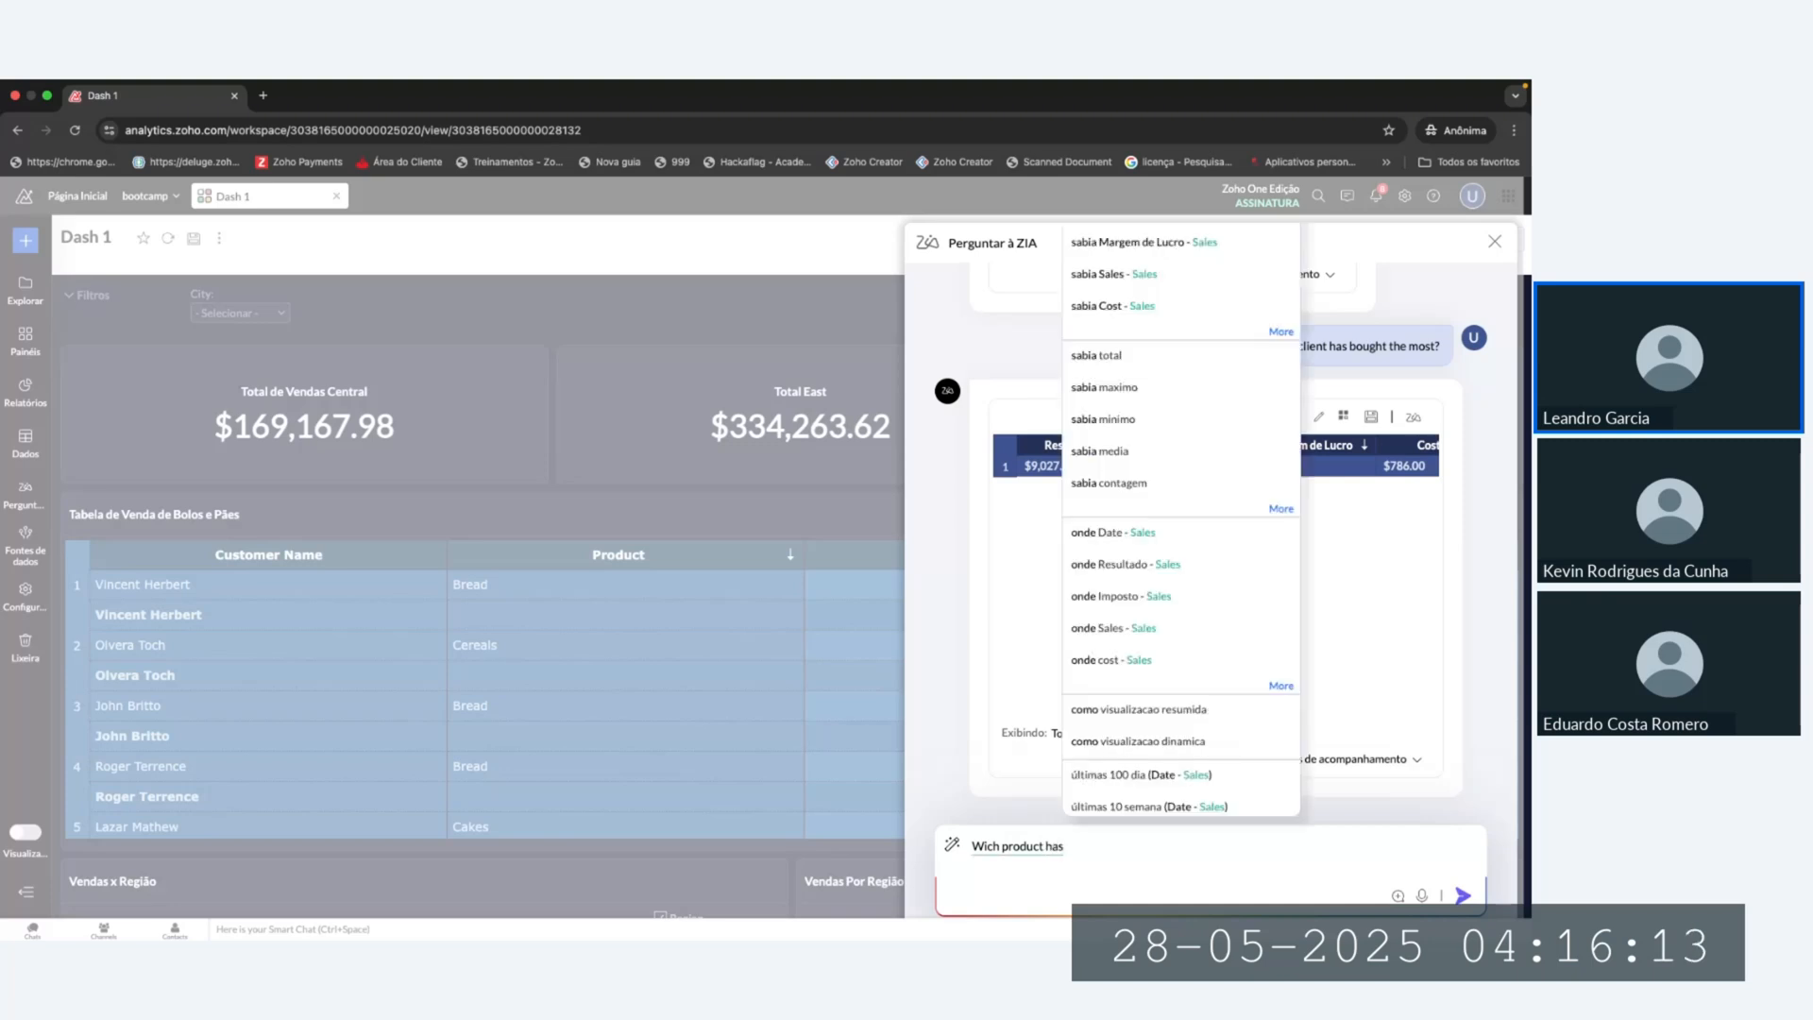
text( the)
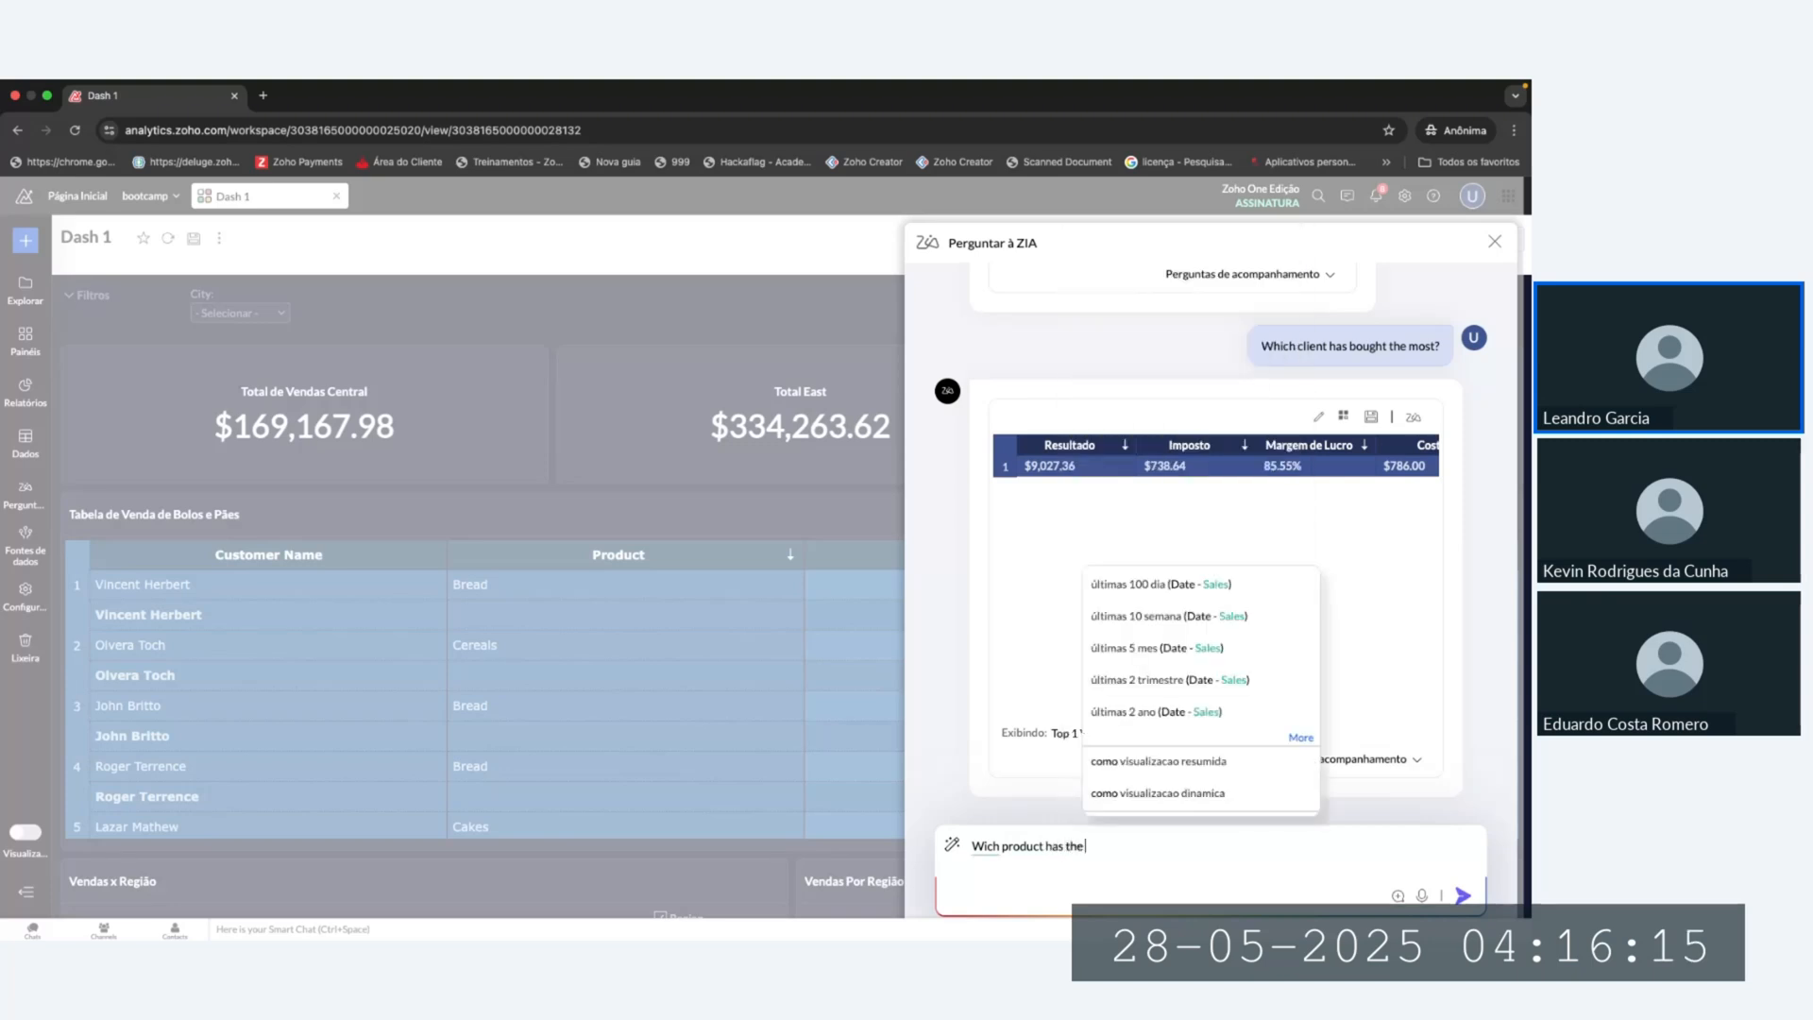
text( highes)
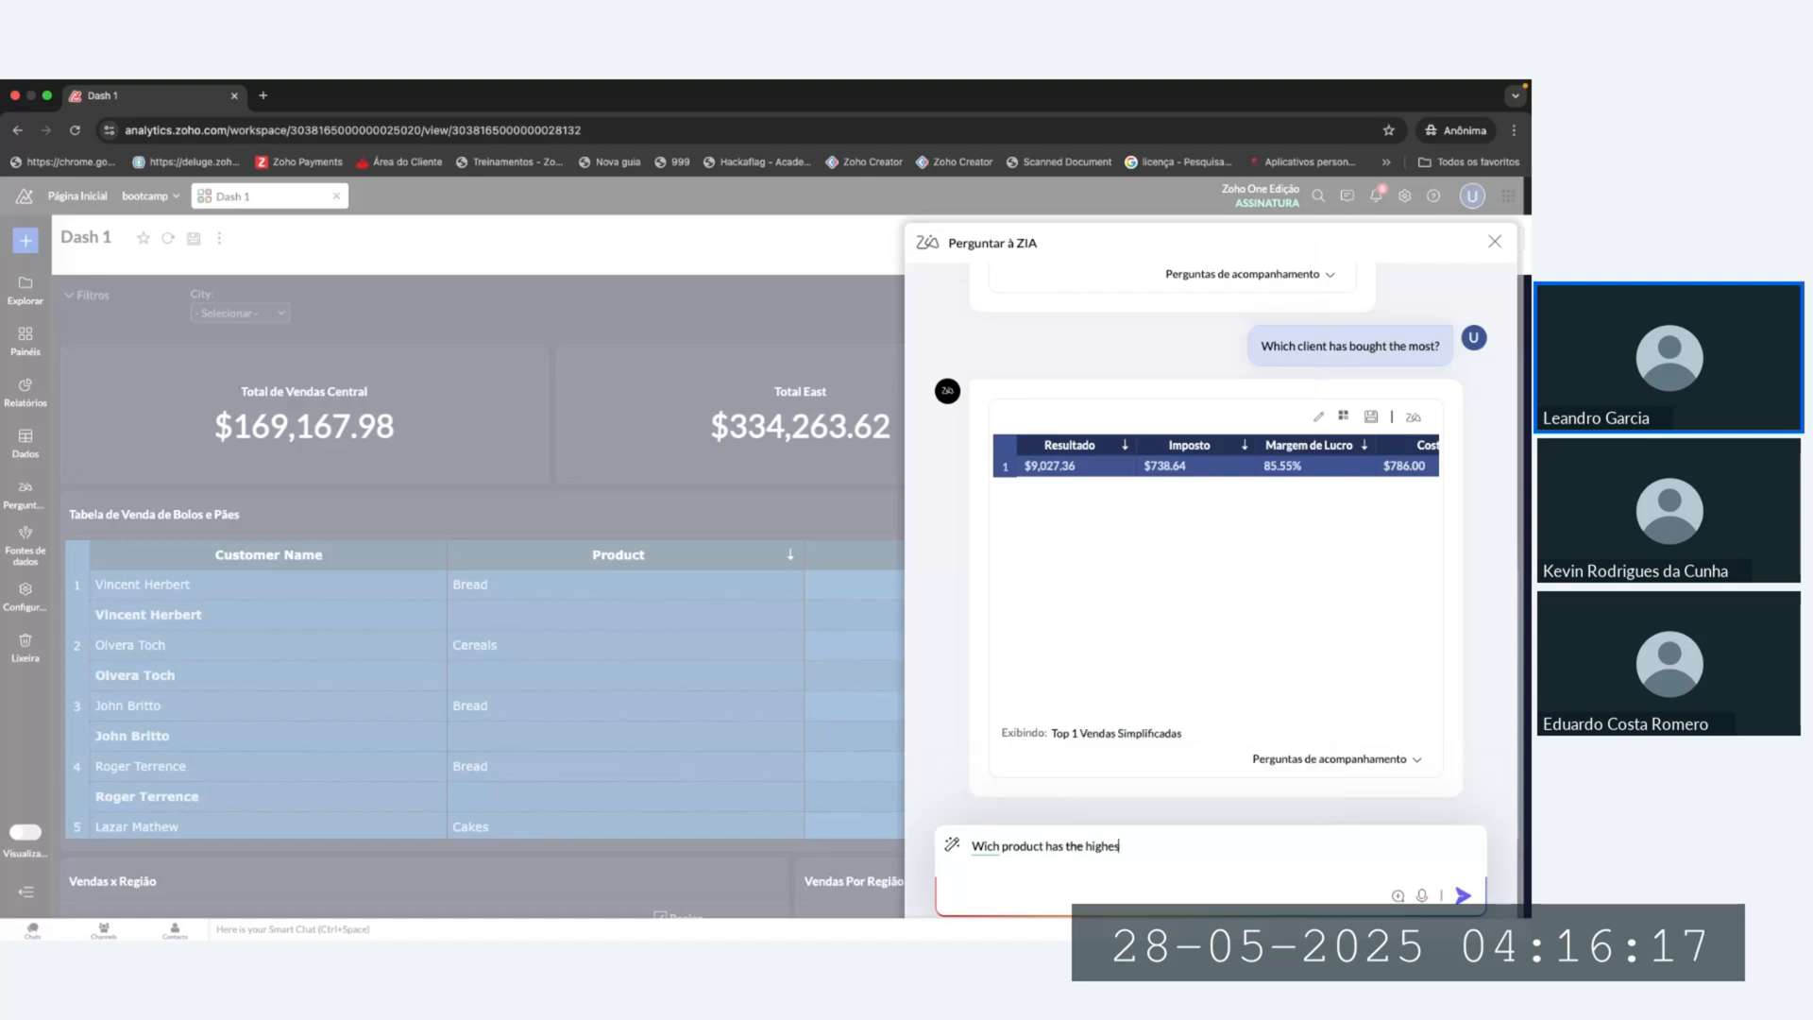
text(t cost)
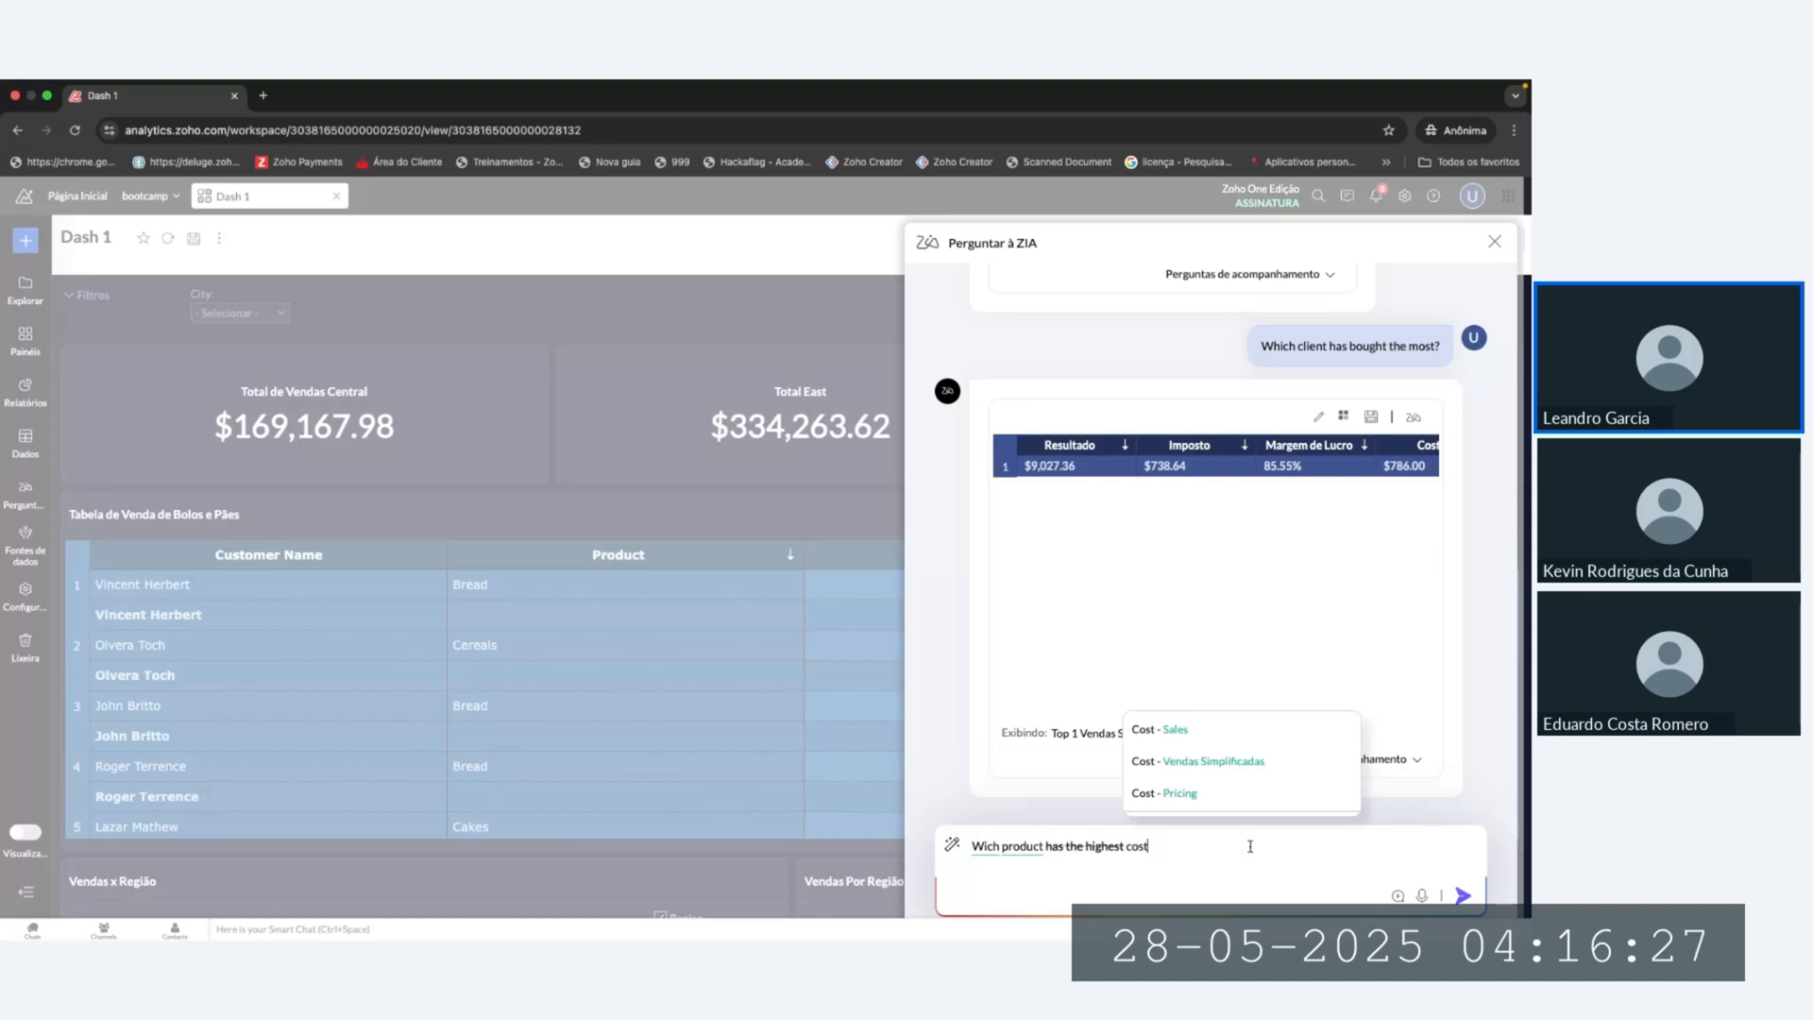
key(Return)
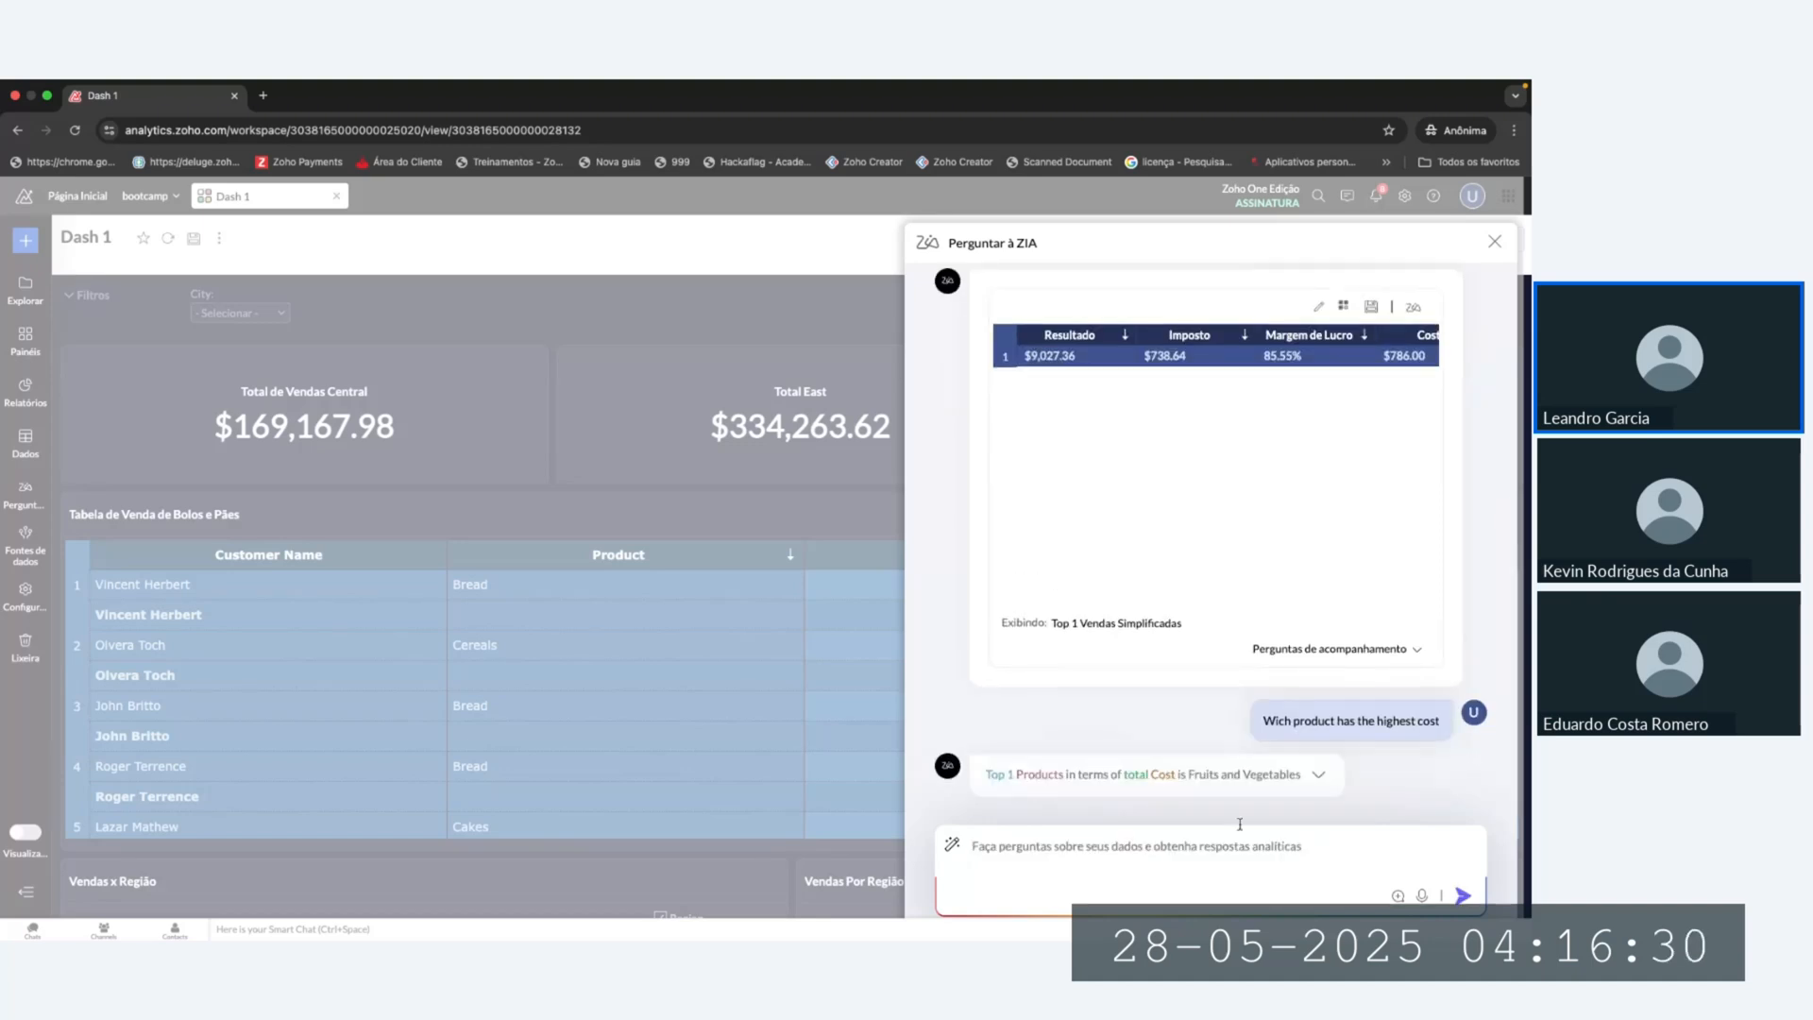
click(1318, 774)
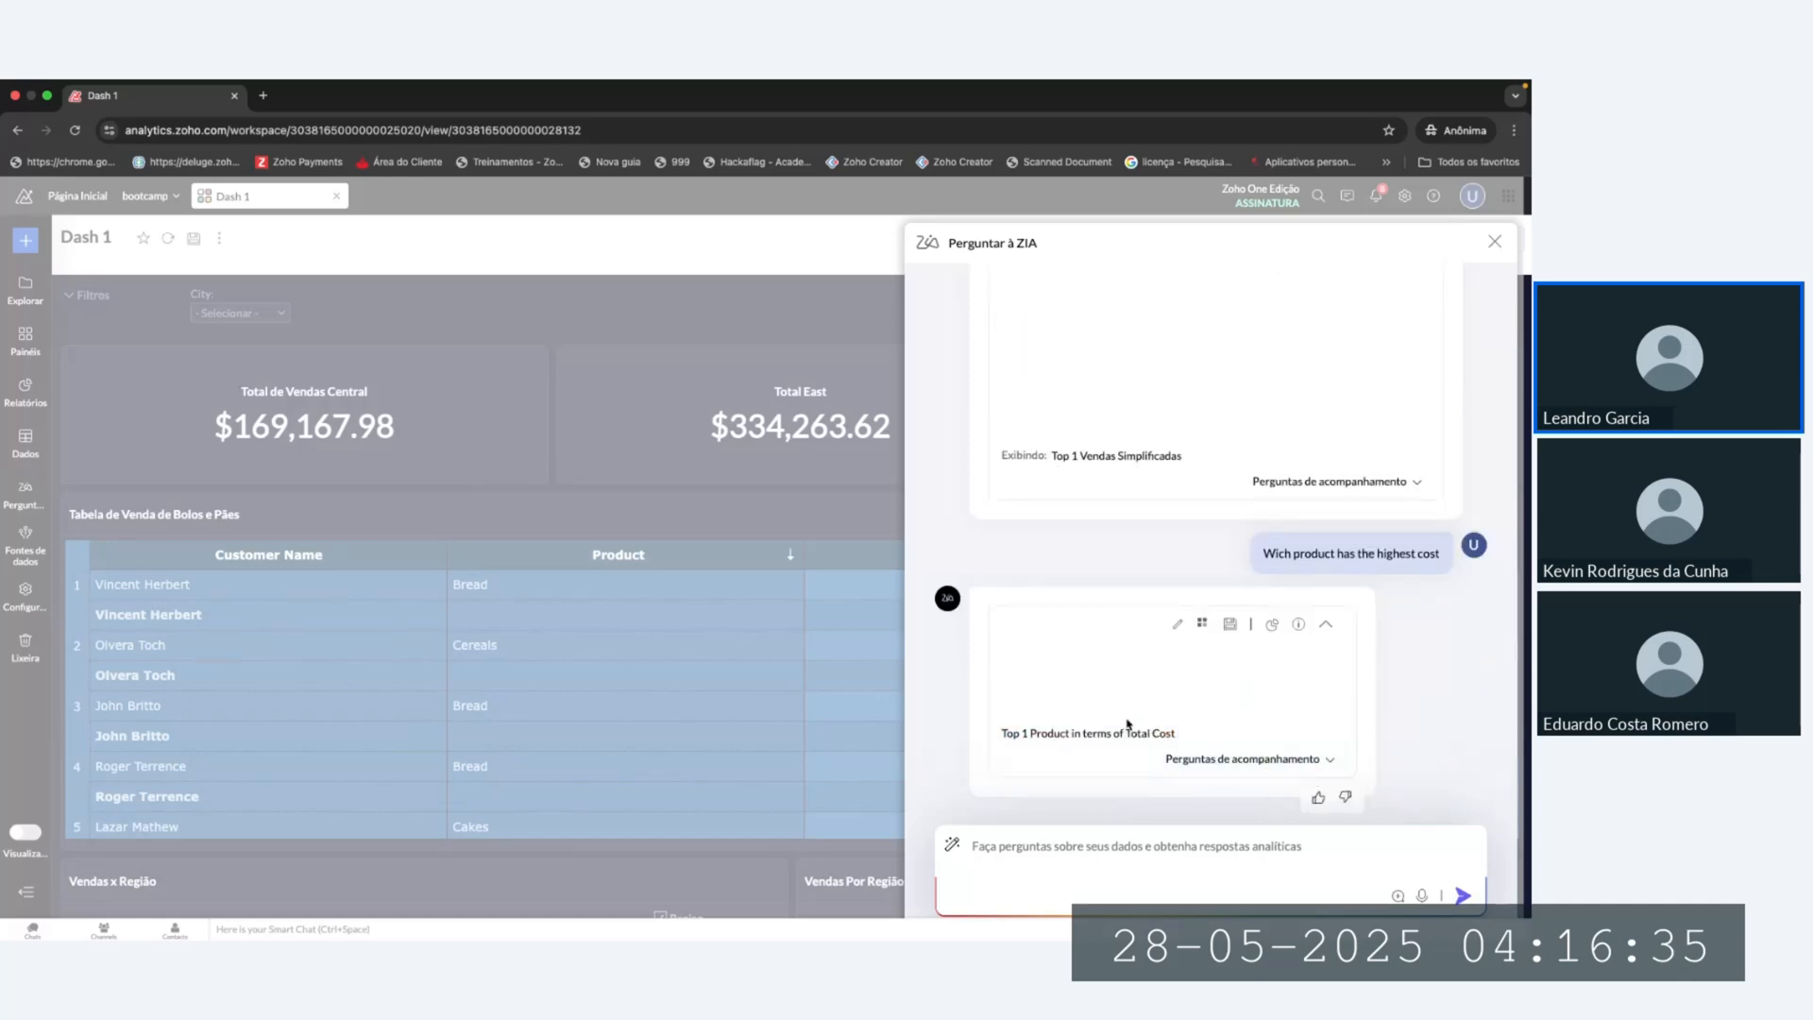
click(1326, 624)
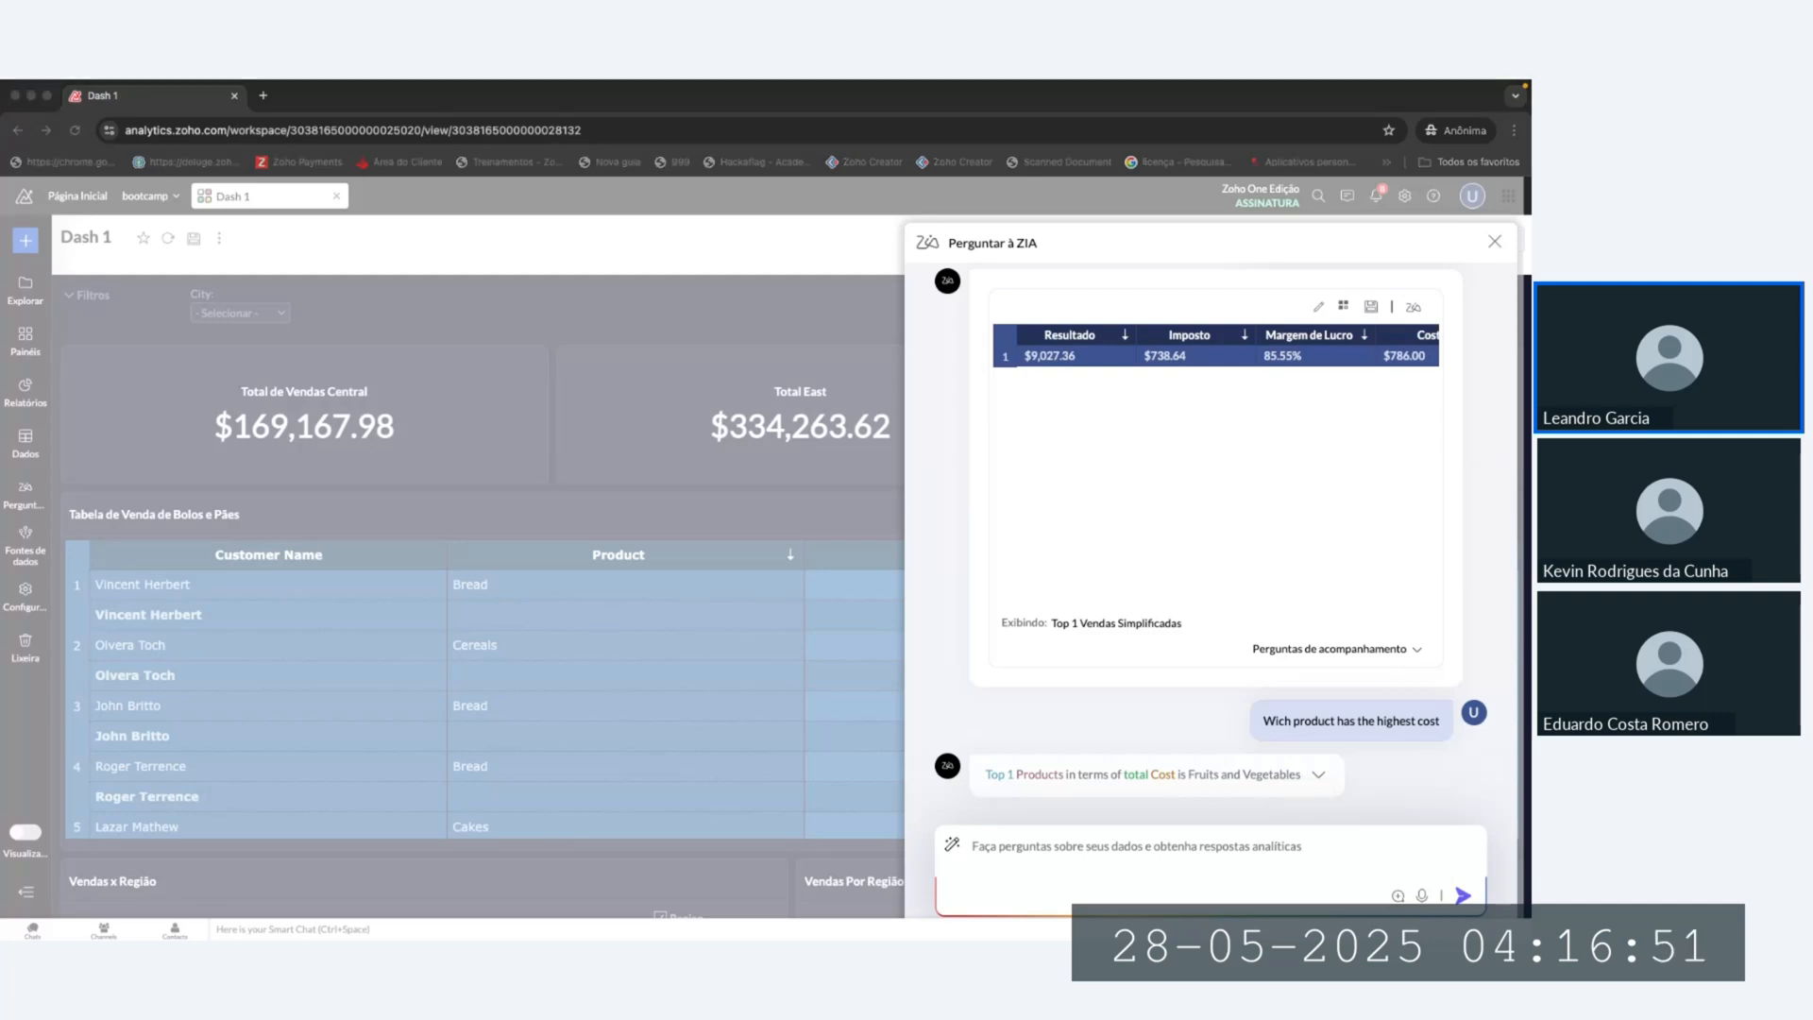
Step: Ask Zia "Which product is the most expensive?" and look through the whole resulting product list
click(1046, 855)
text(Which product is the most expensive?)
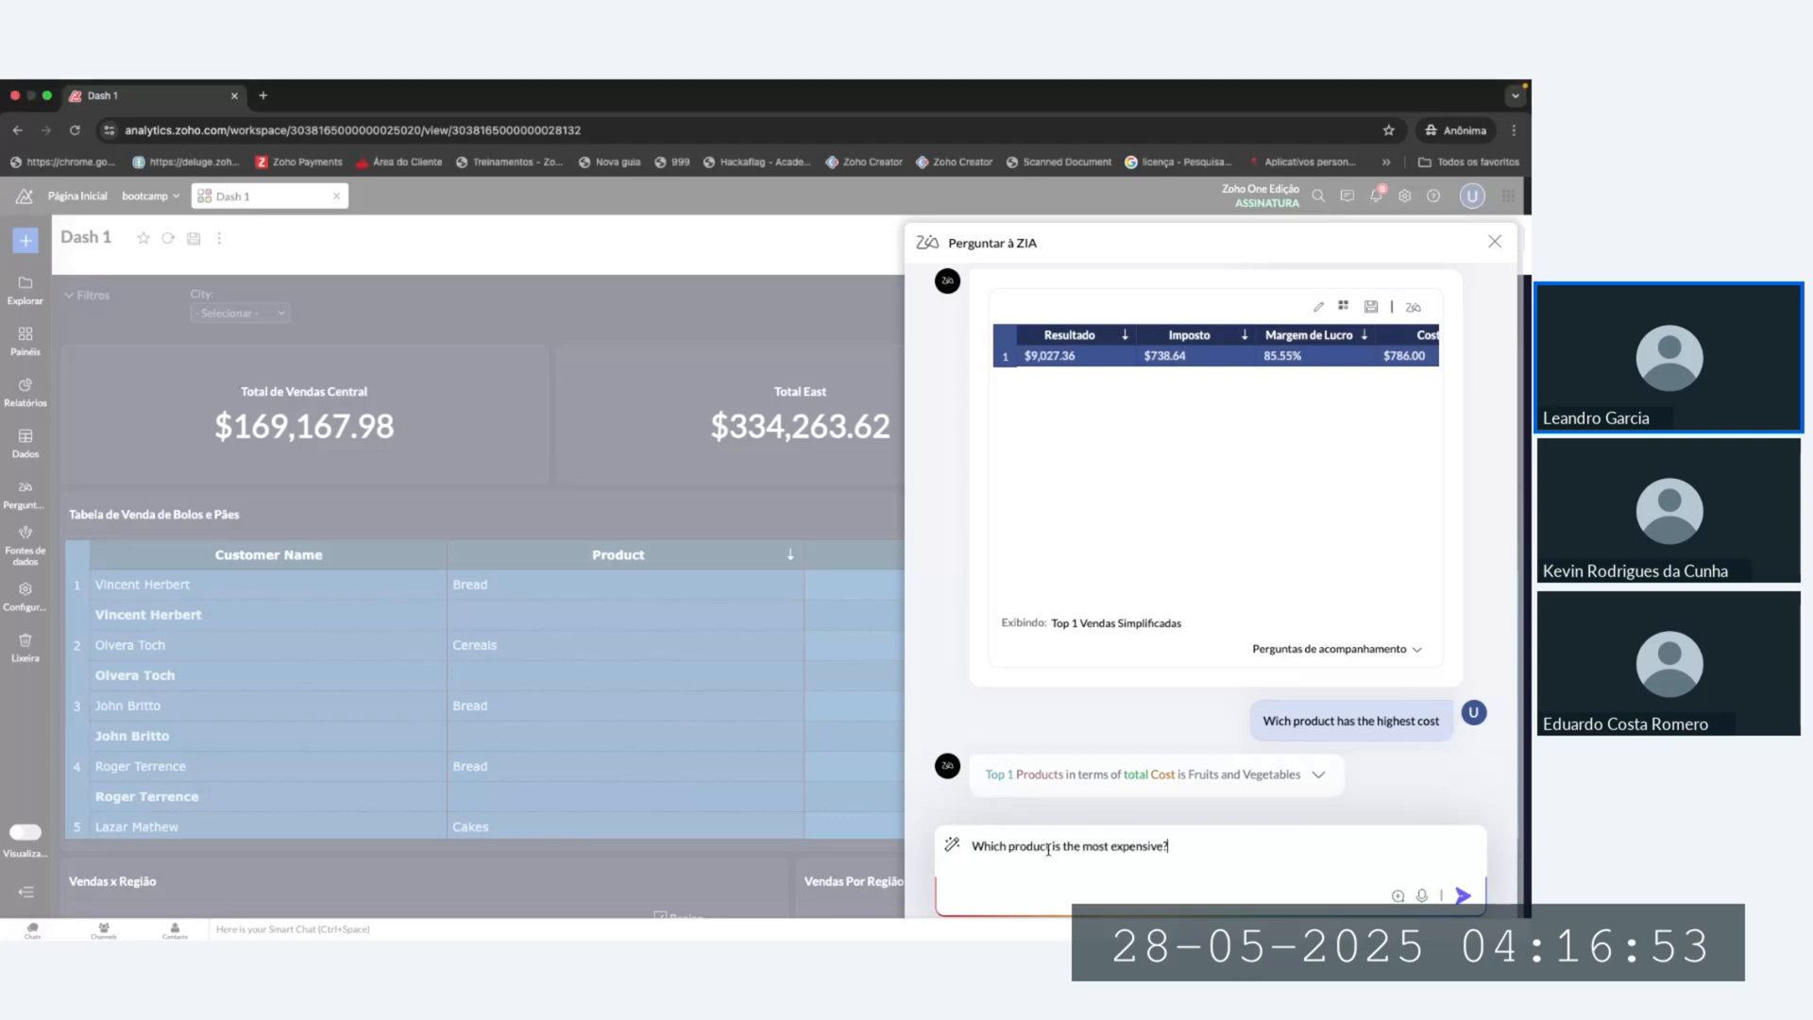
key(Return)
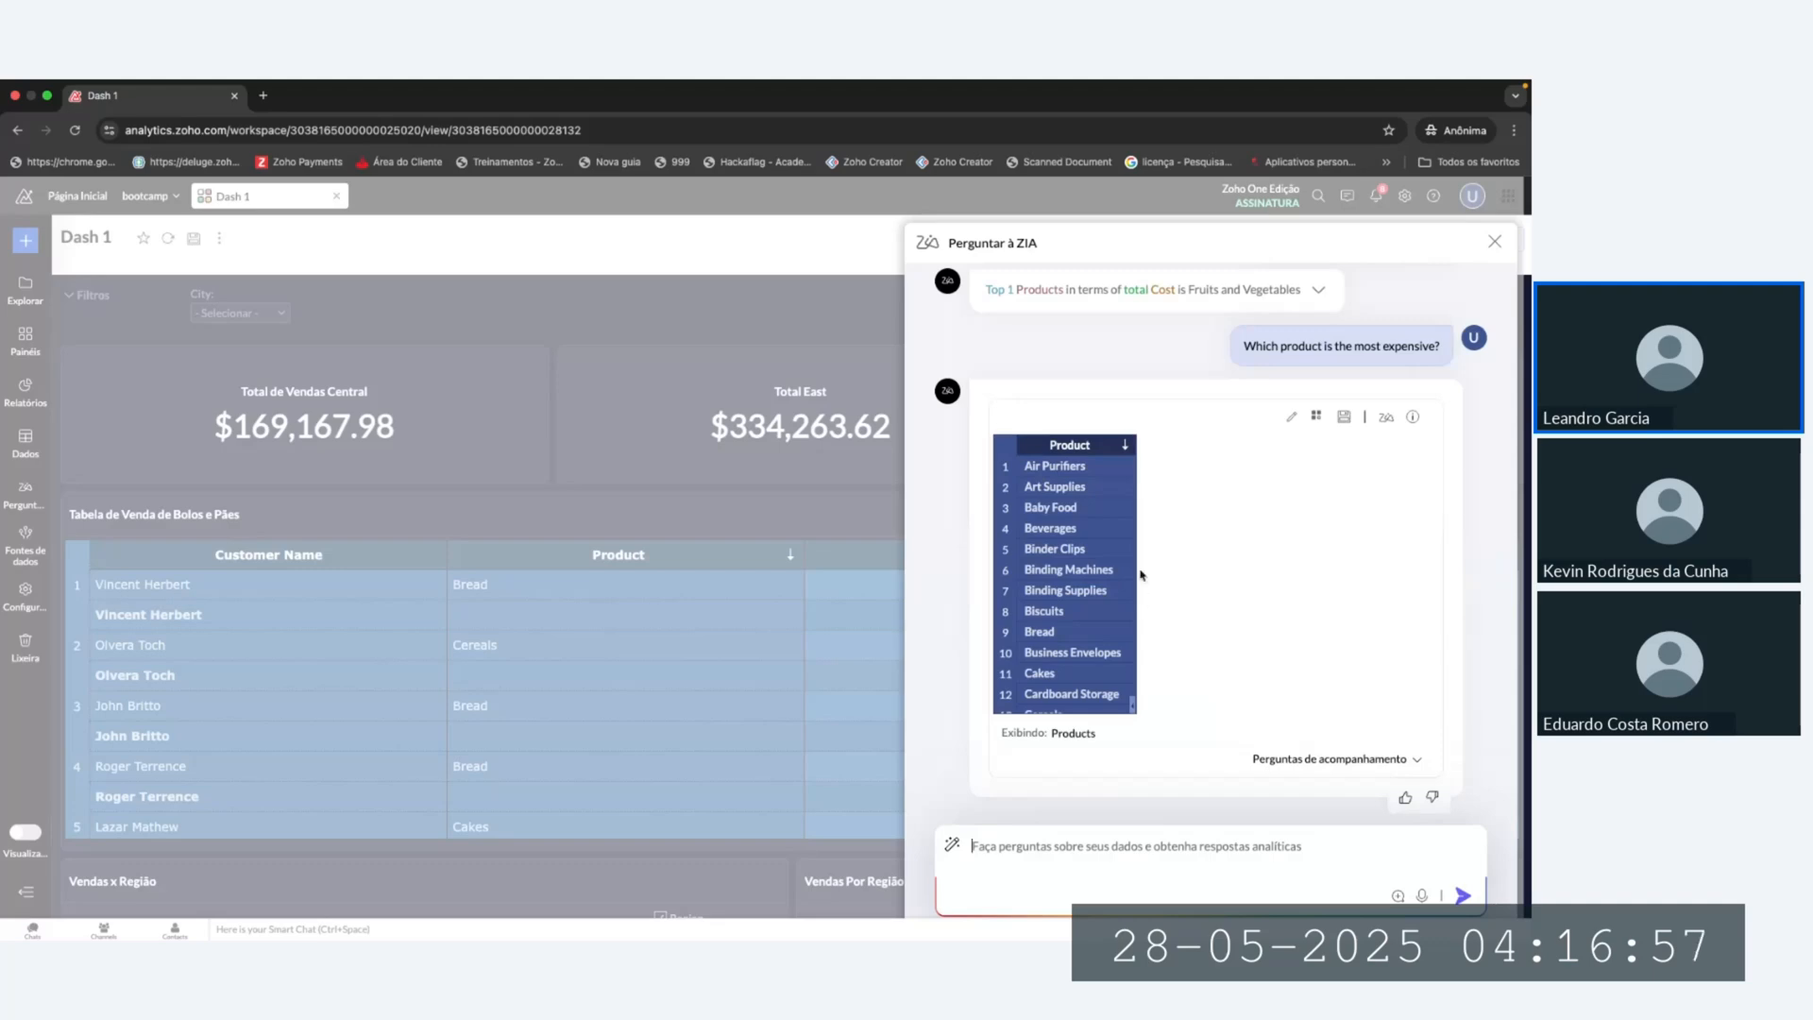
scroll(1075, 599, down, 3)
scroll(1075, 599, down, 10)
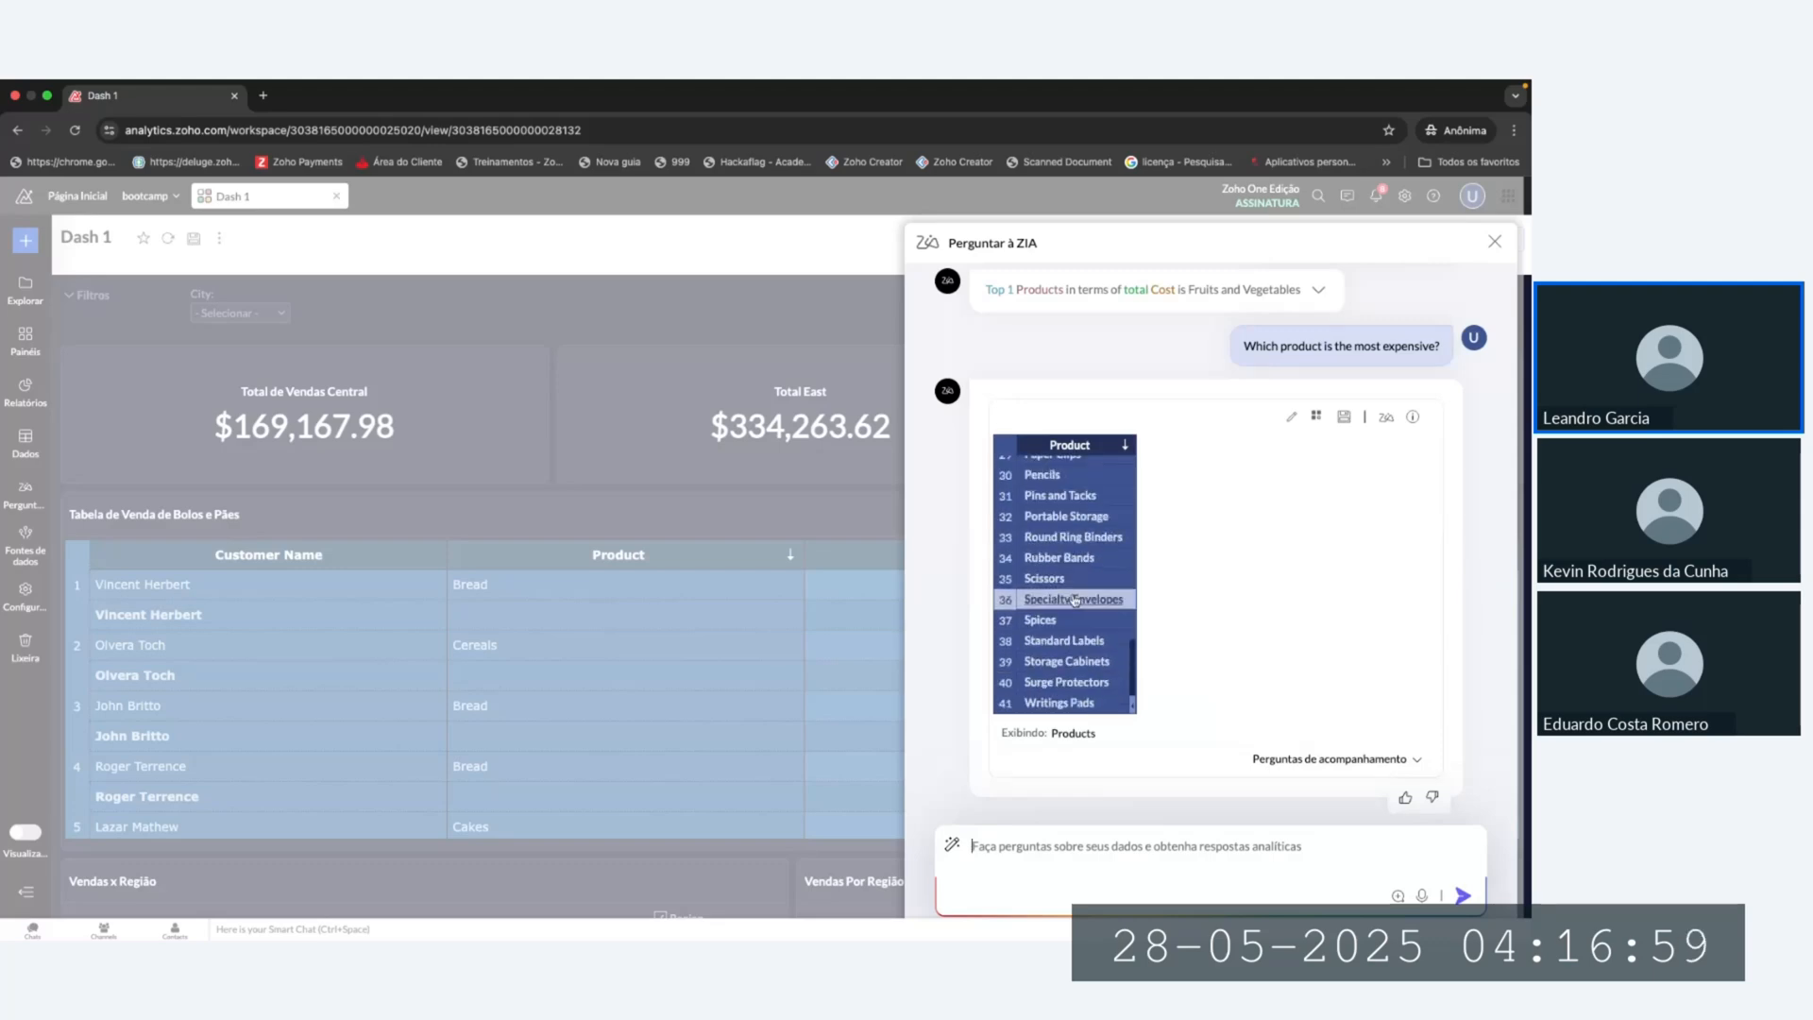
scroll(1075, 599, up, 12)
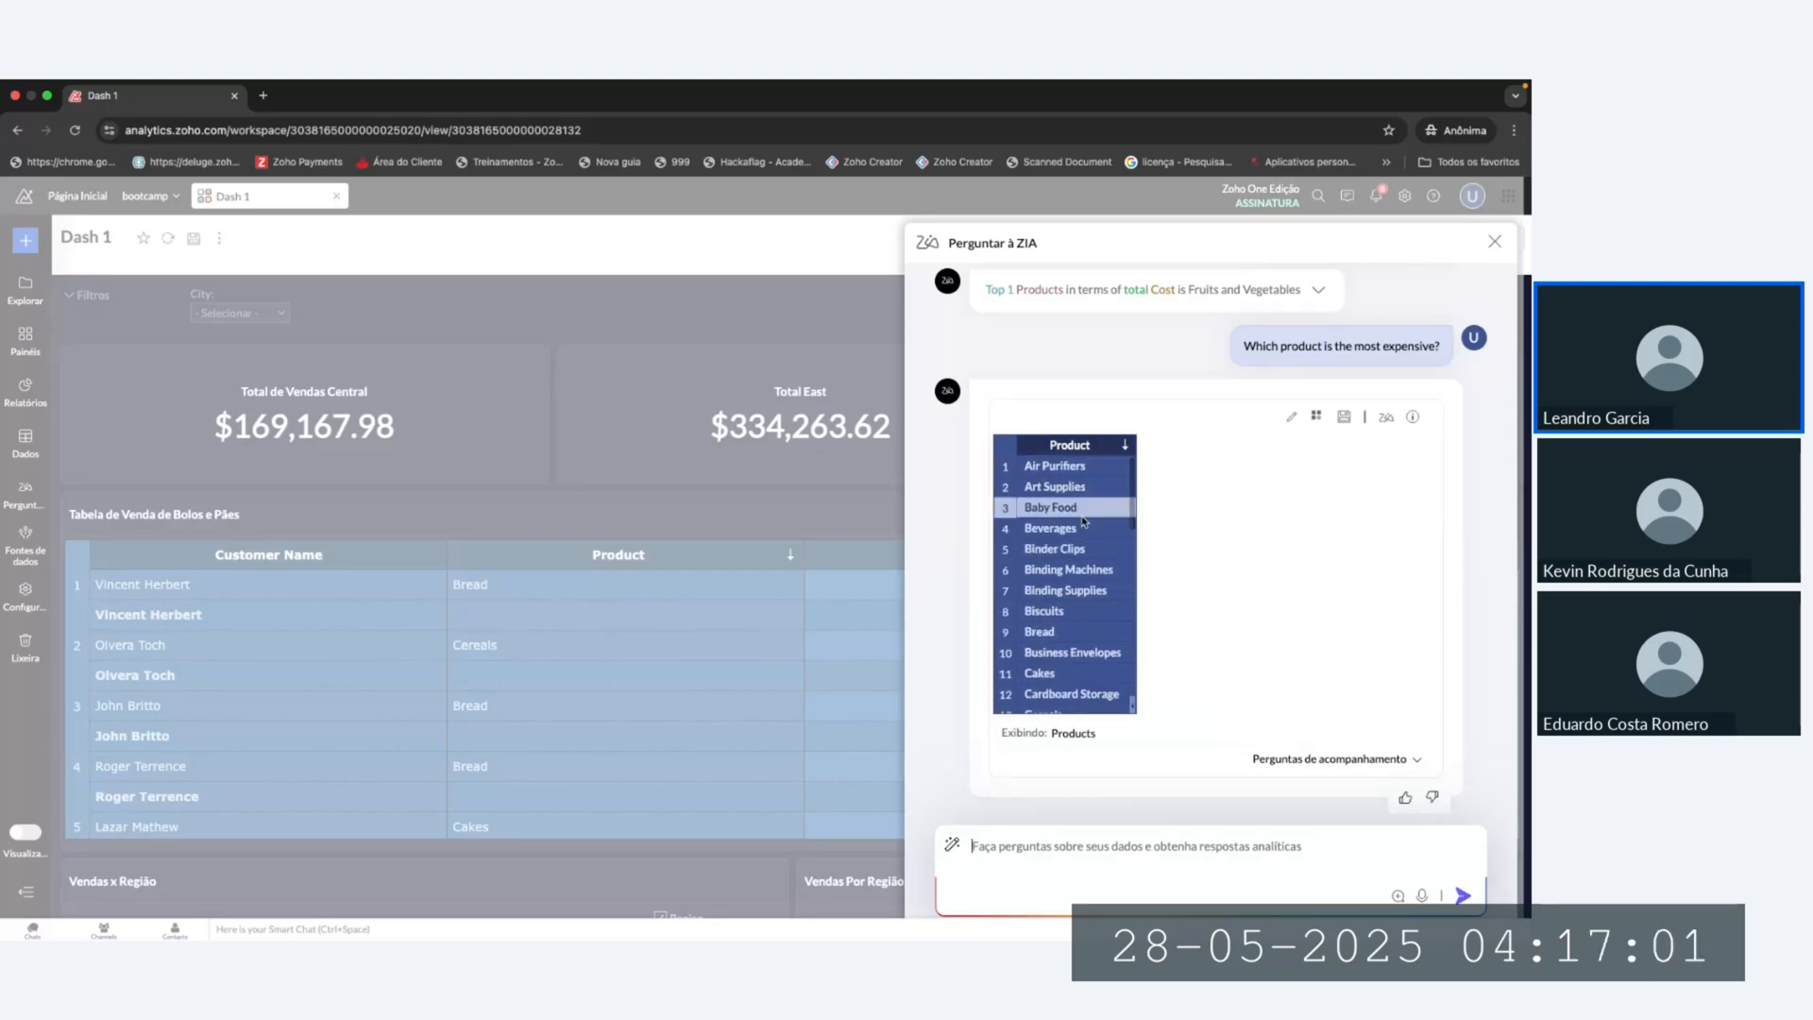
Step: Examine the underlying records of Air Purifiers across their rows and columns through to City, and close them
click(1062, 472)
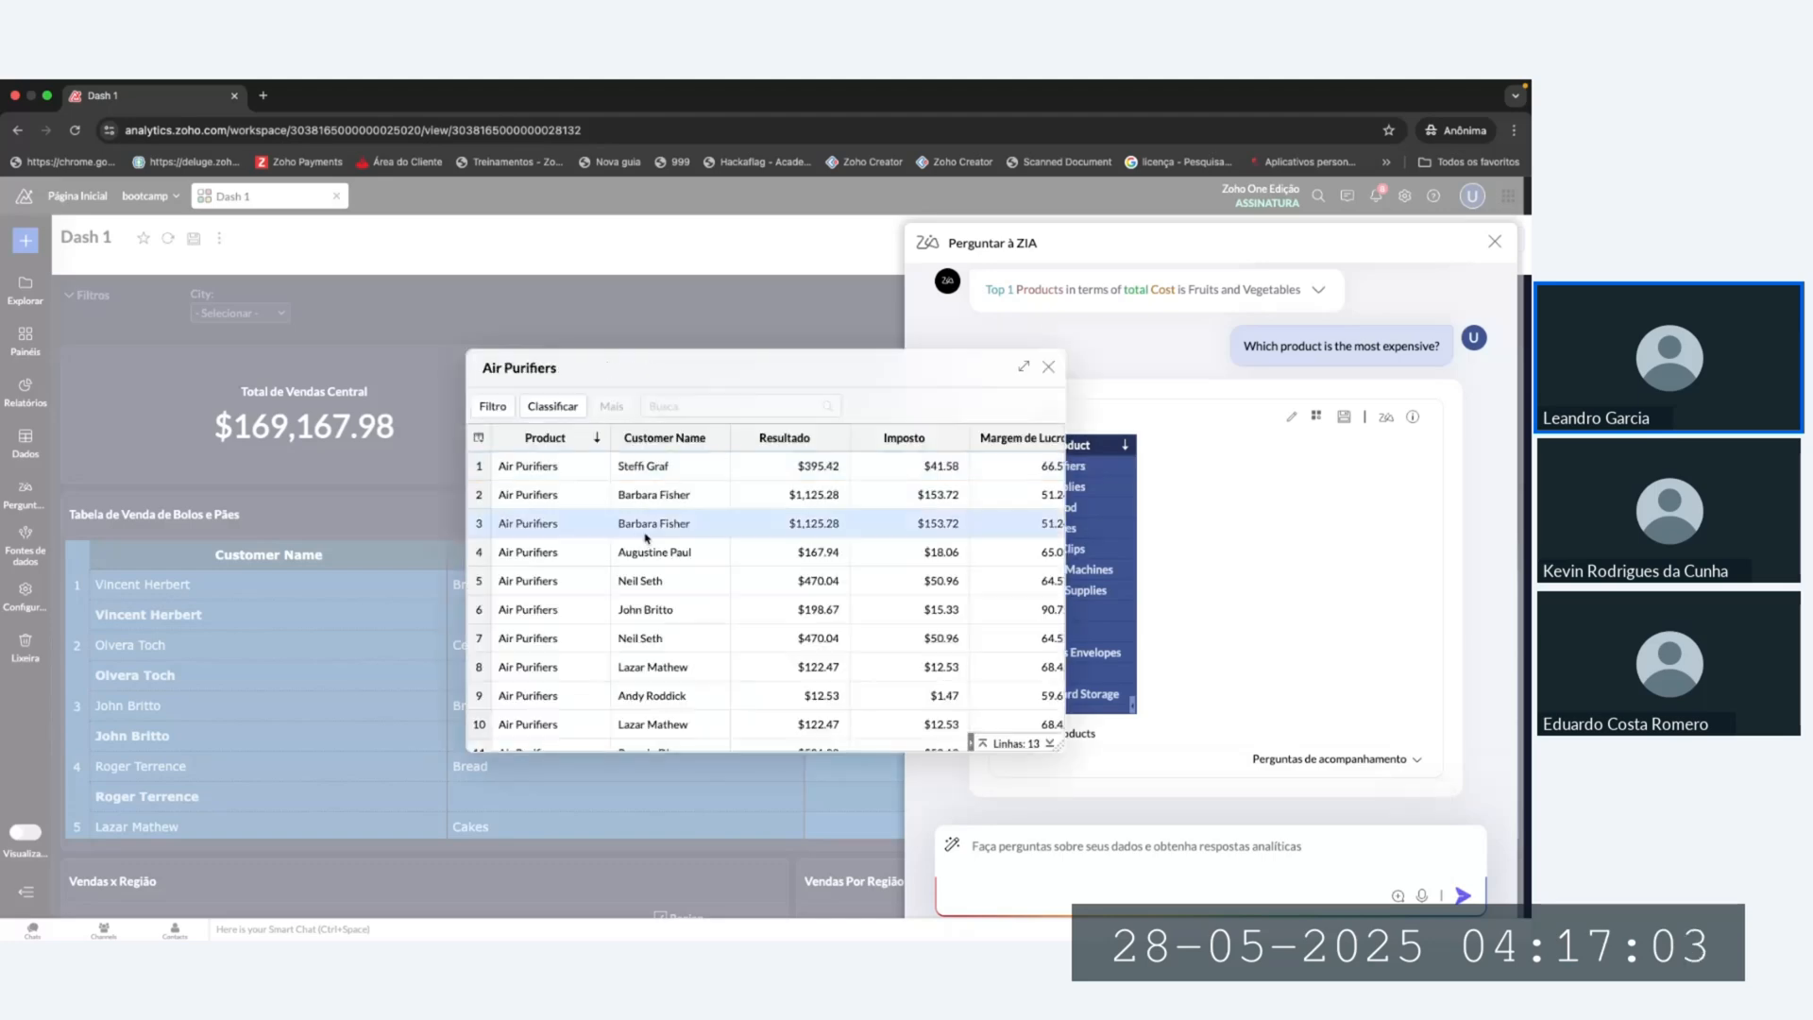
scroll(646, 539, down, 2)
scroll(642, 530, up, 2)
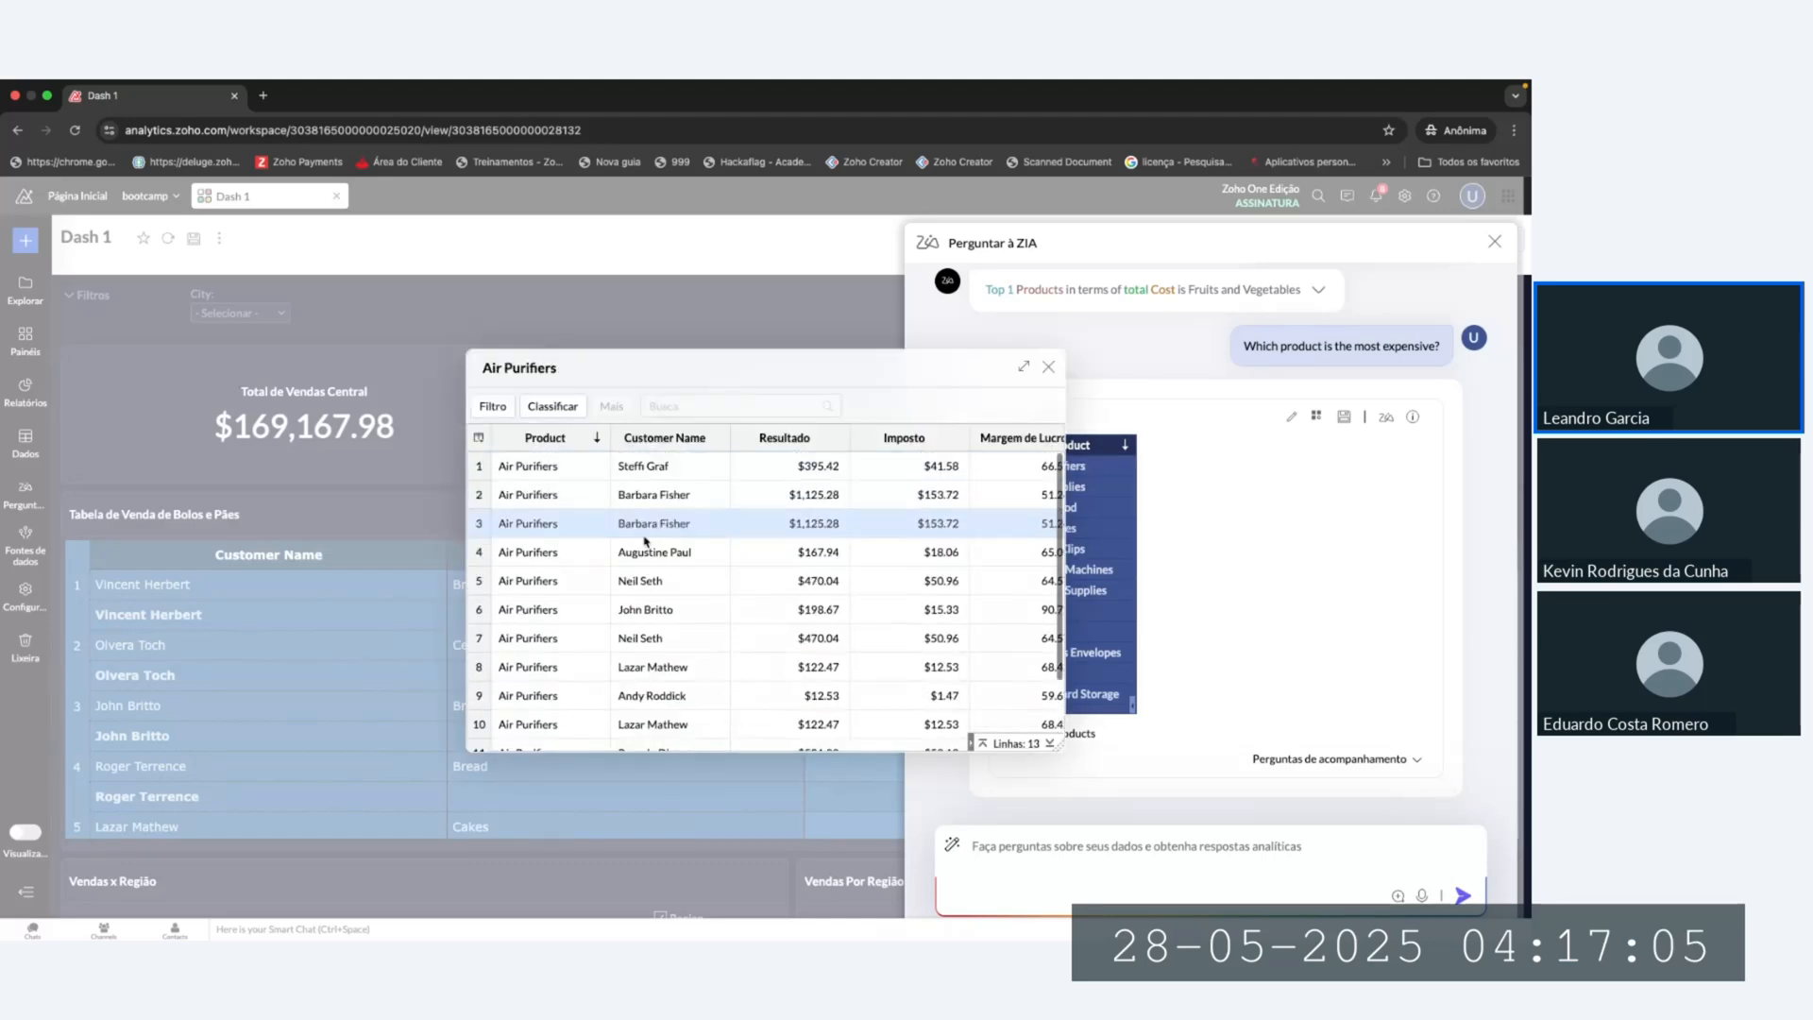
scroll(967, 517, right, 5)
scroll(897, 467, down, 3)
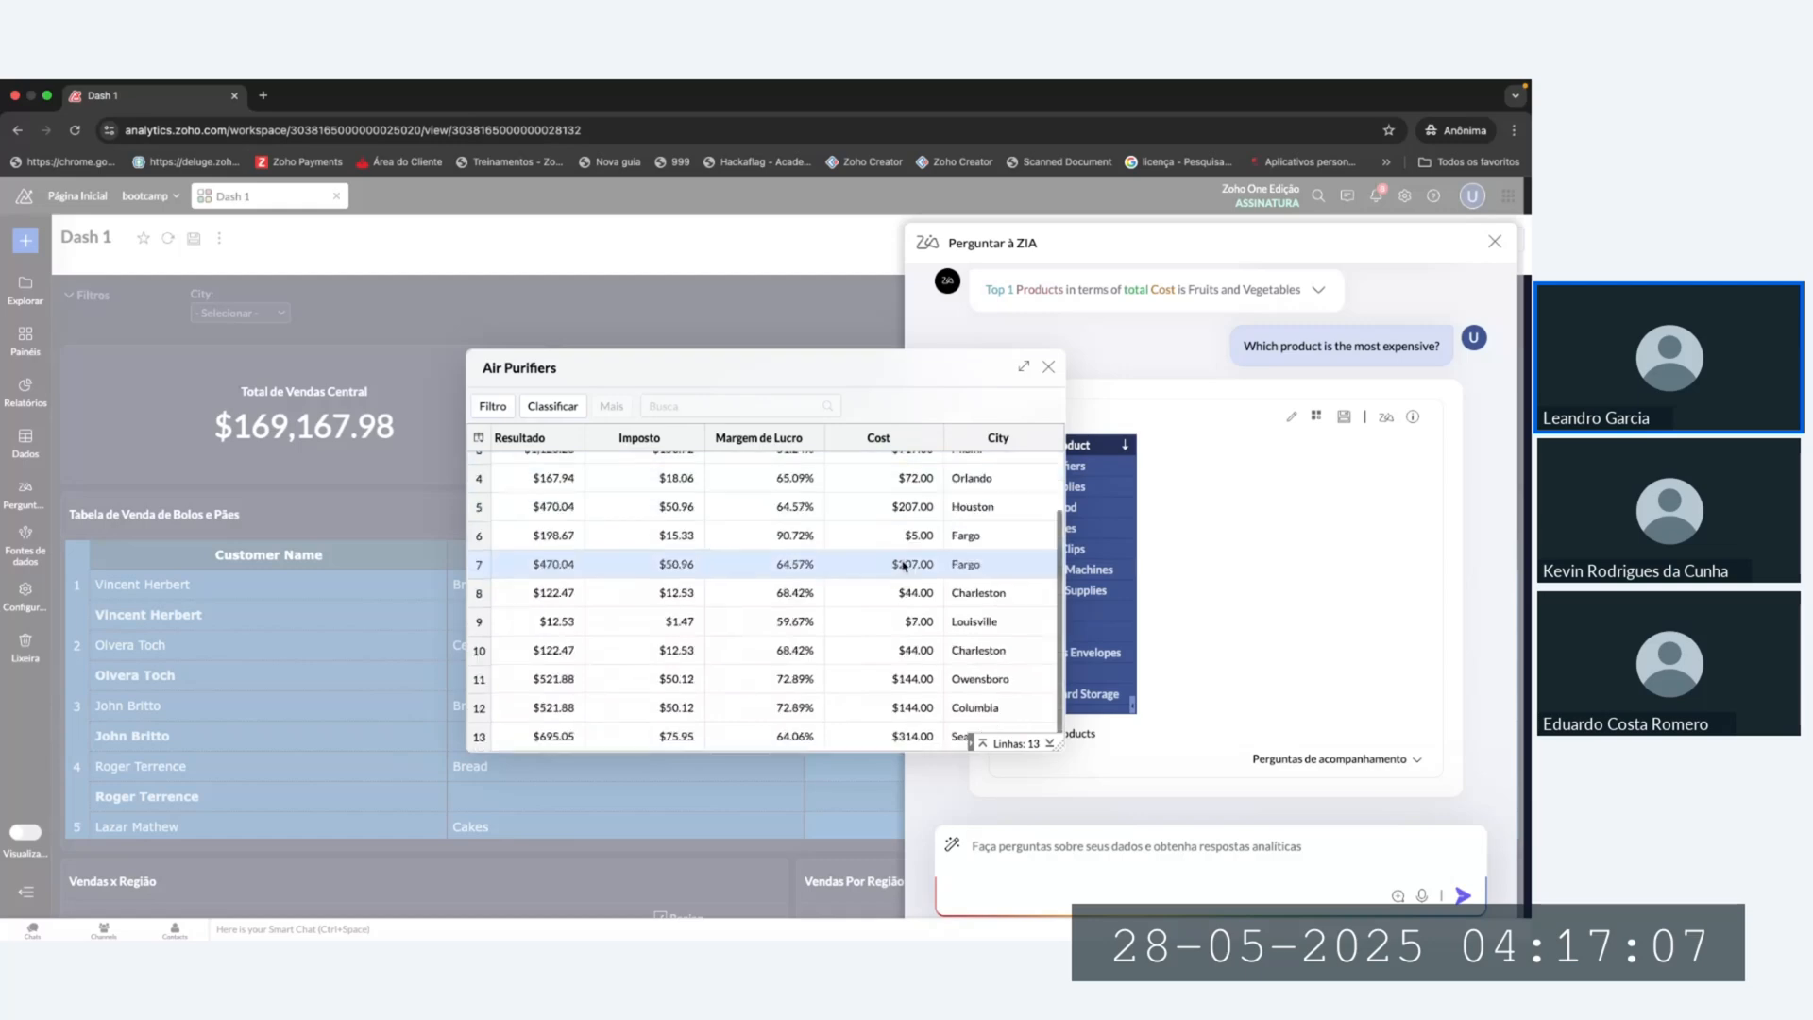
click(1048, 367)
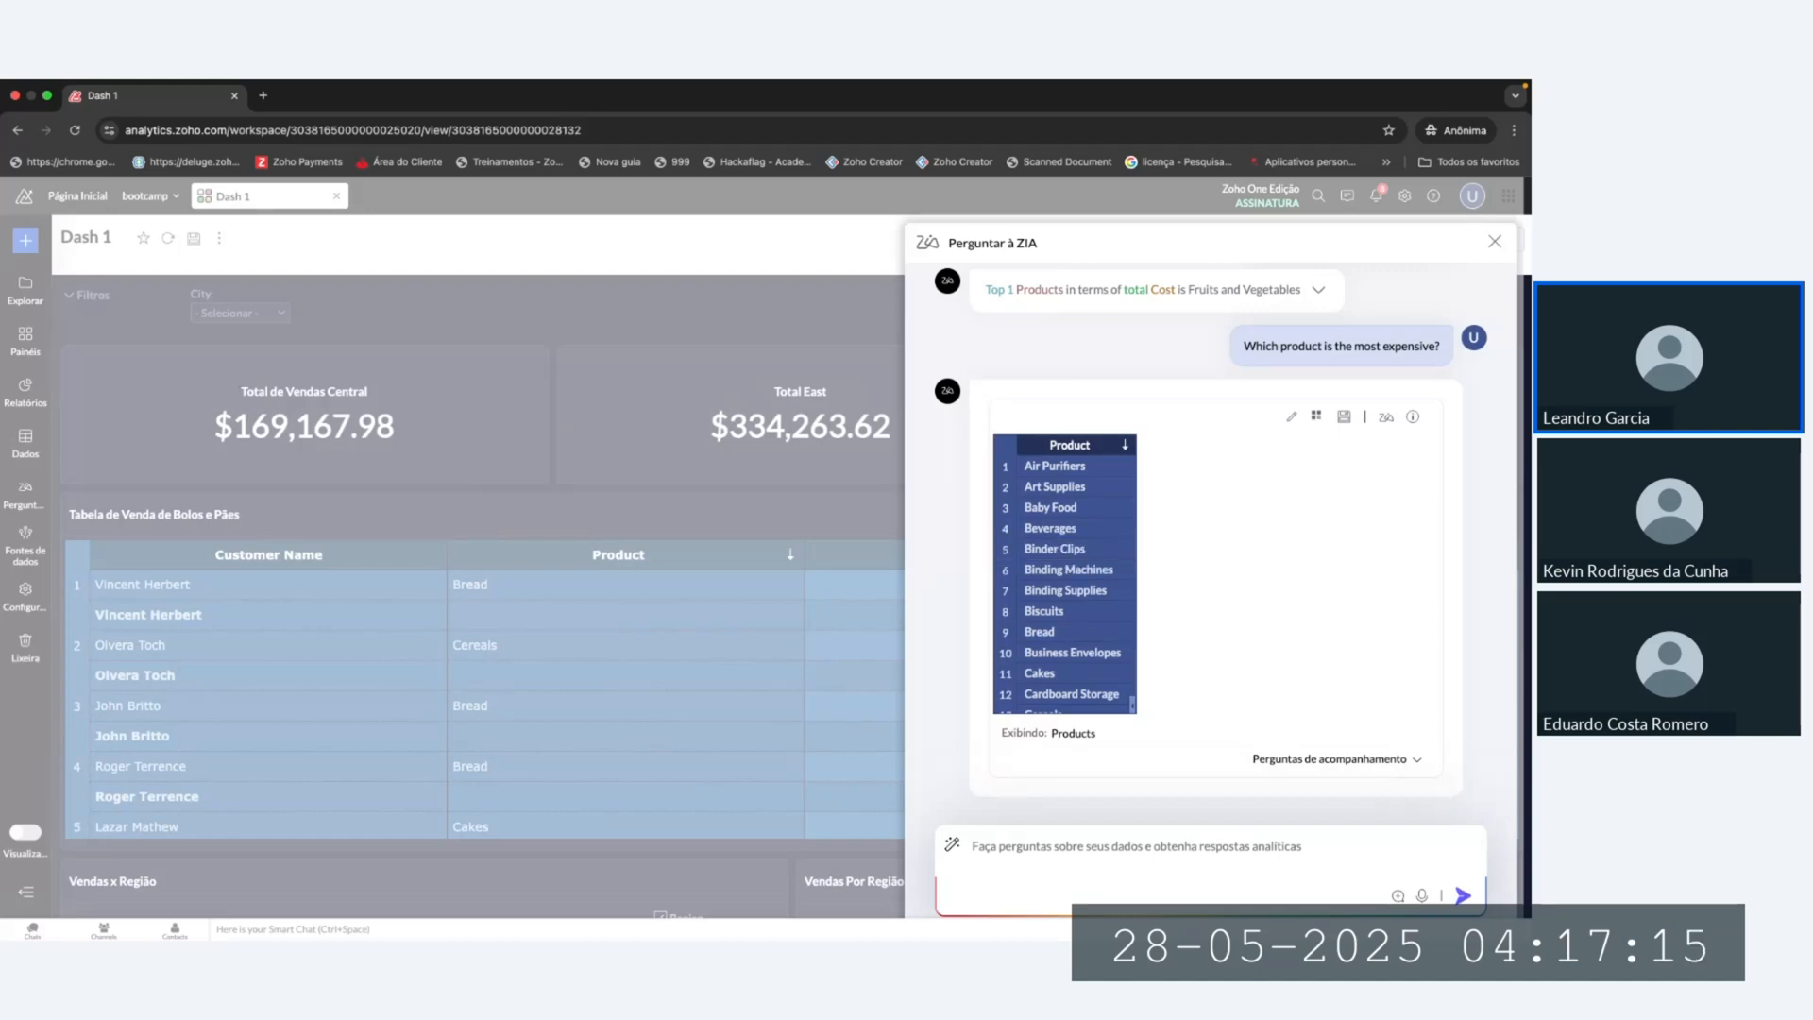
Step: Ask Zia "Which product worked best?" and expand the answer into its result table
click(1006, 848)
text(Whi)
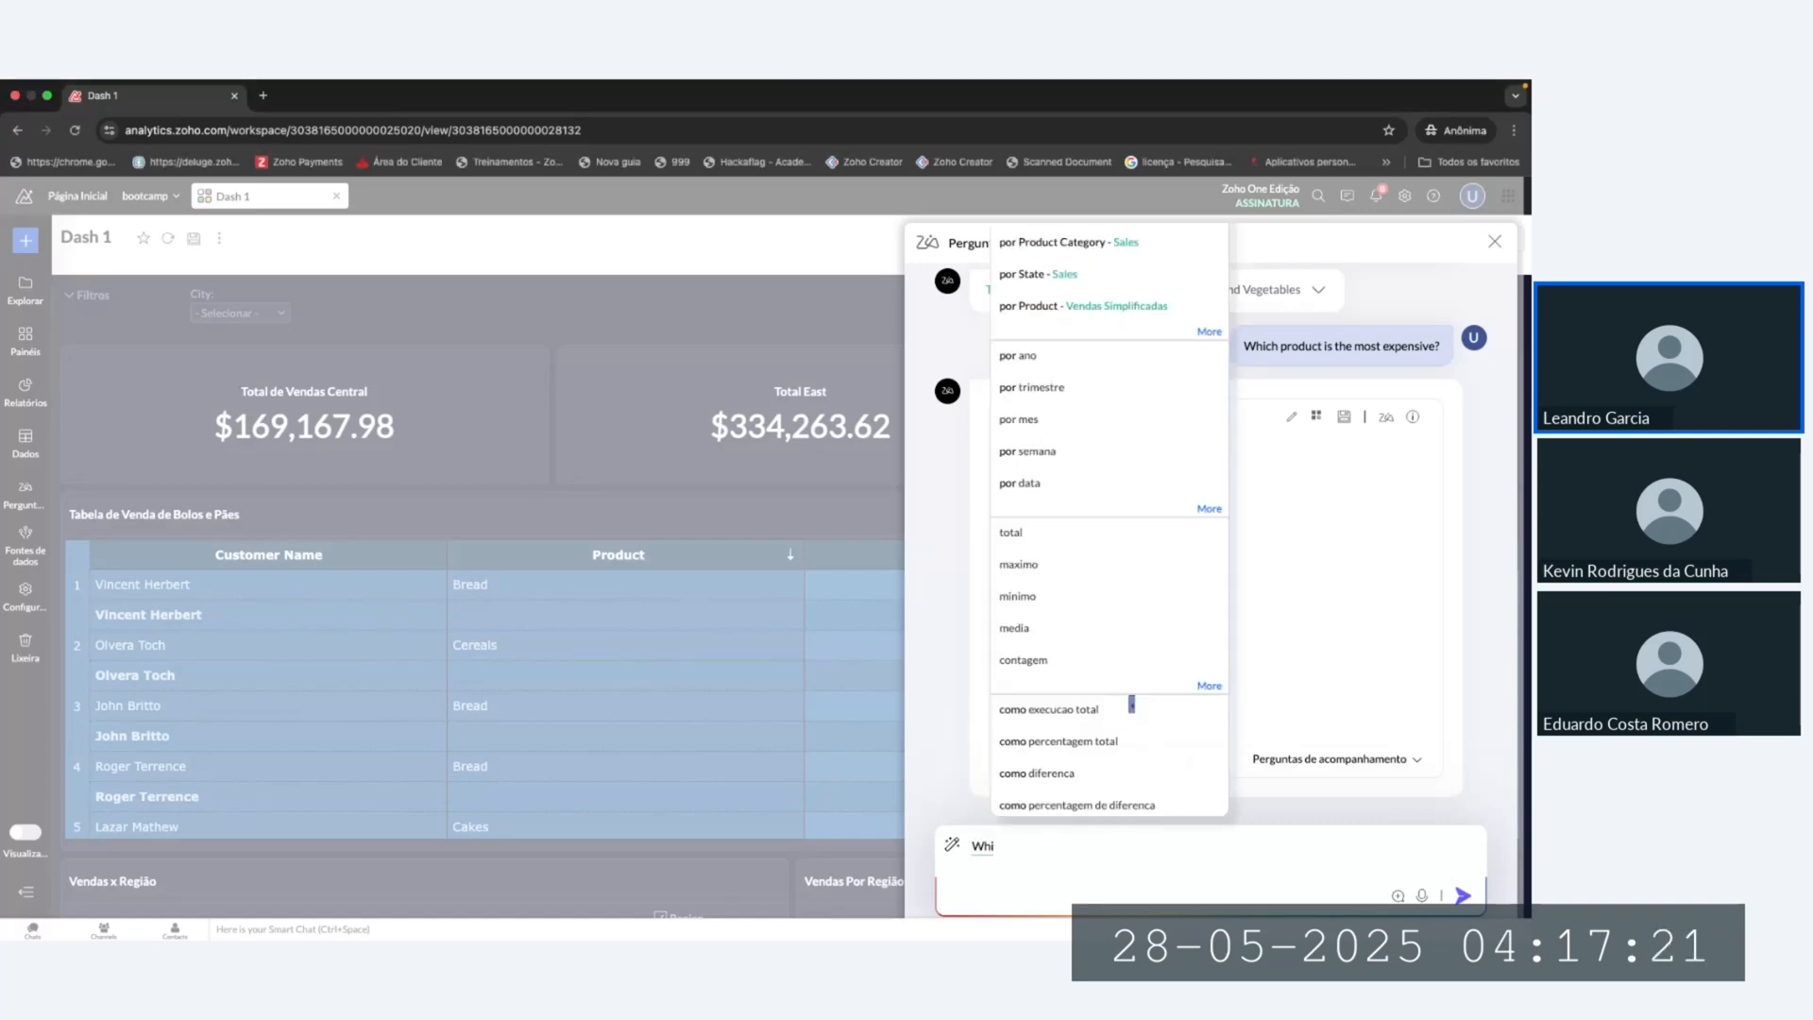
text(ch prod)
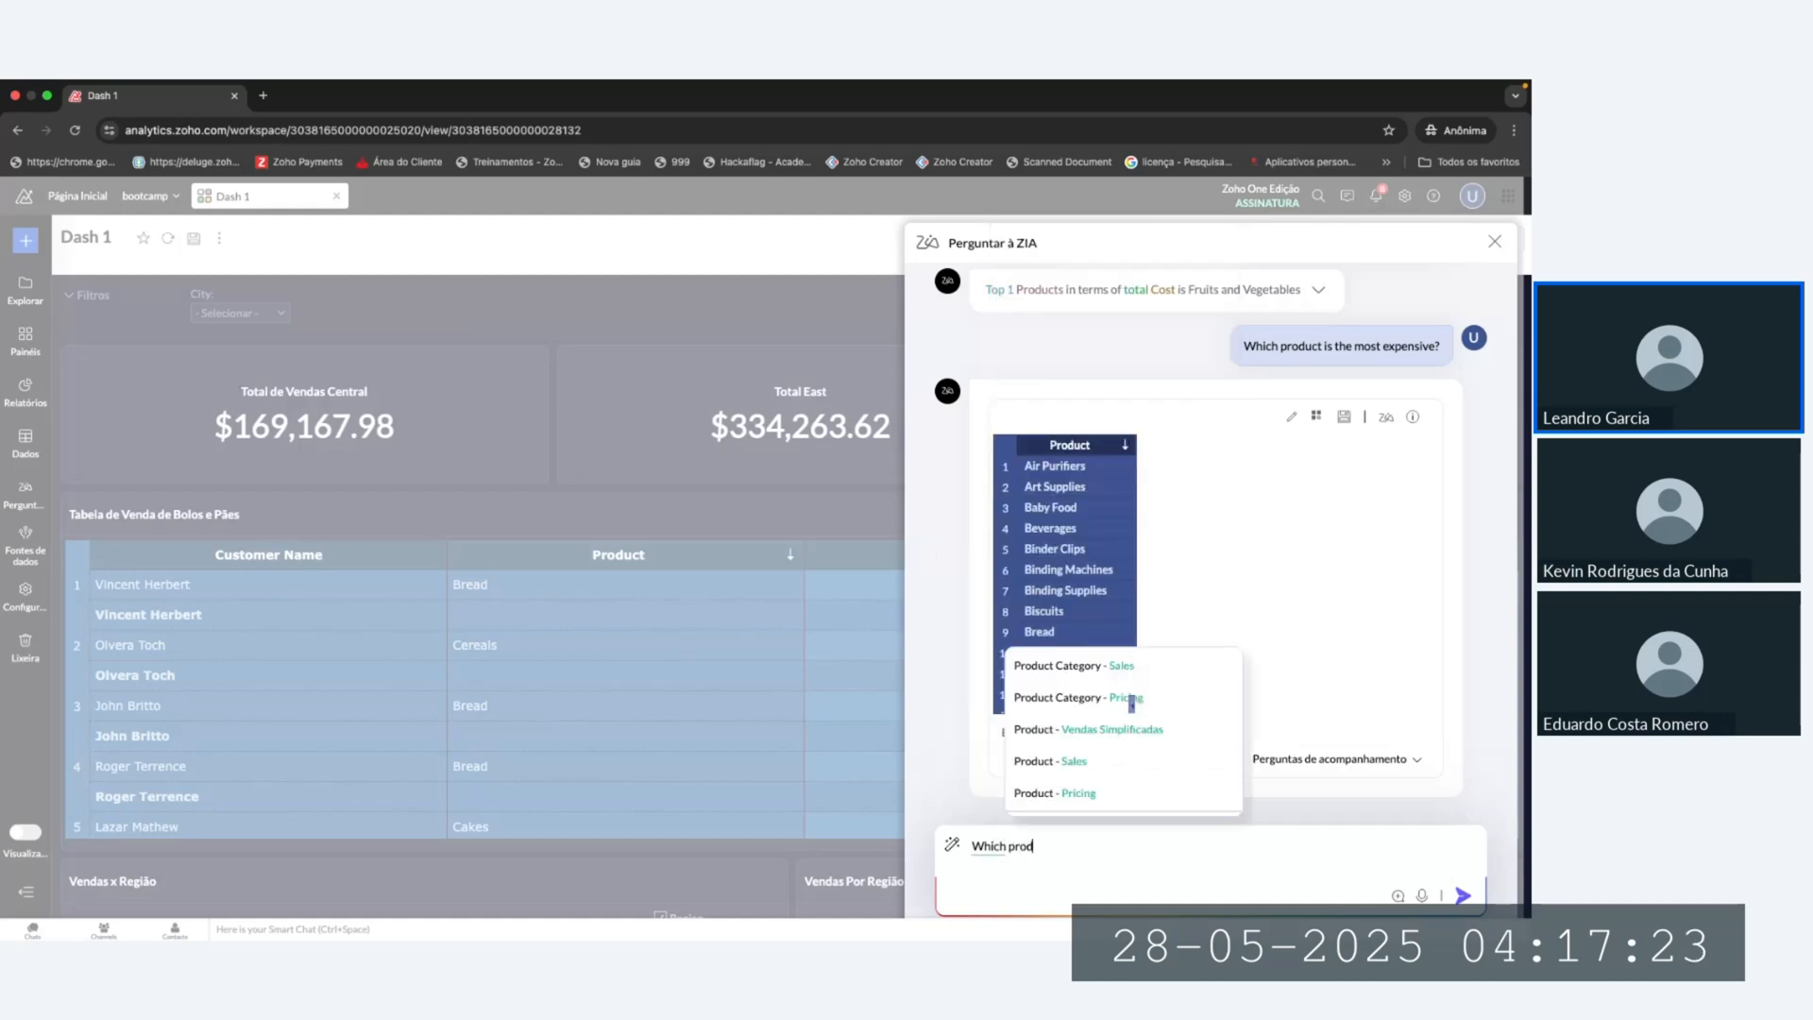
text(uct wor)
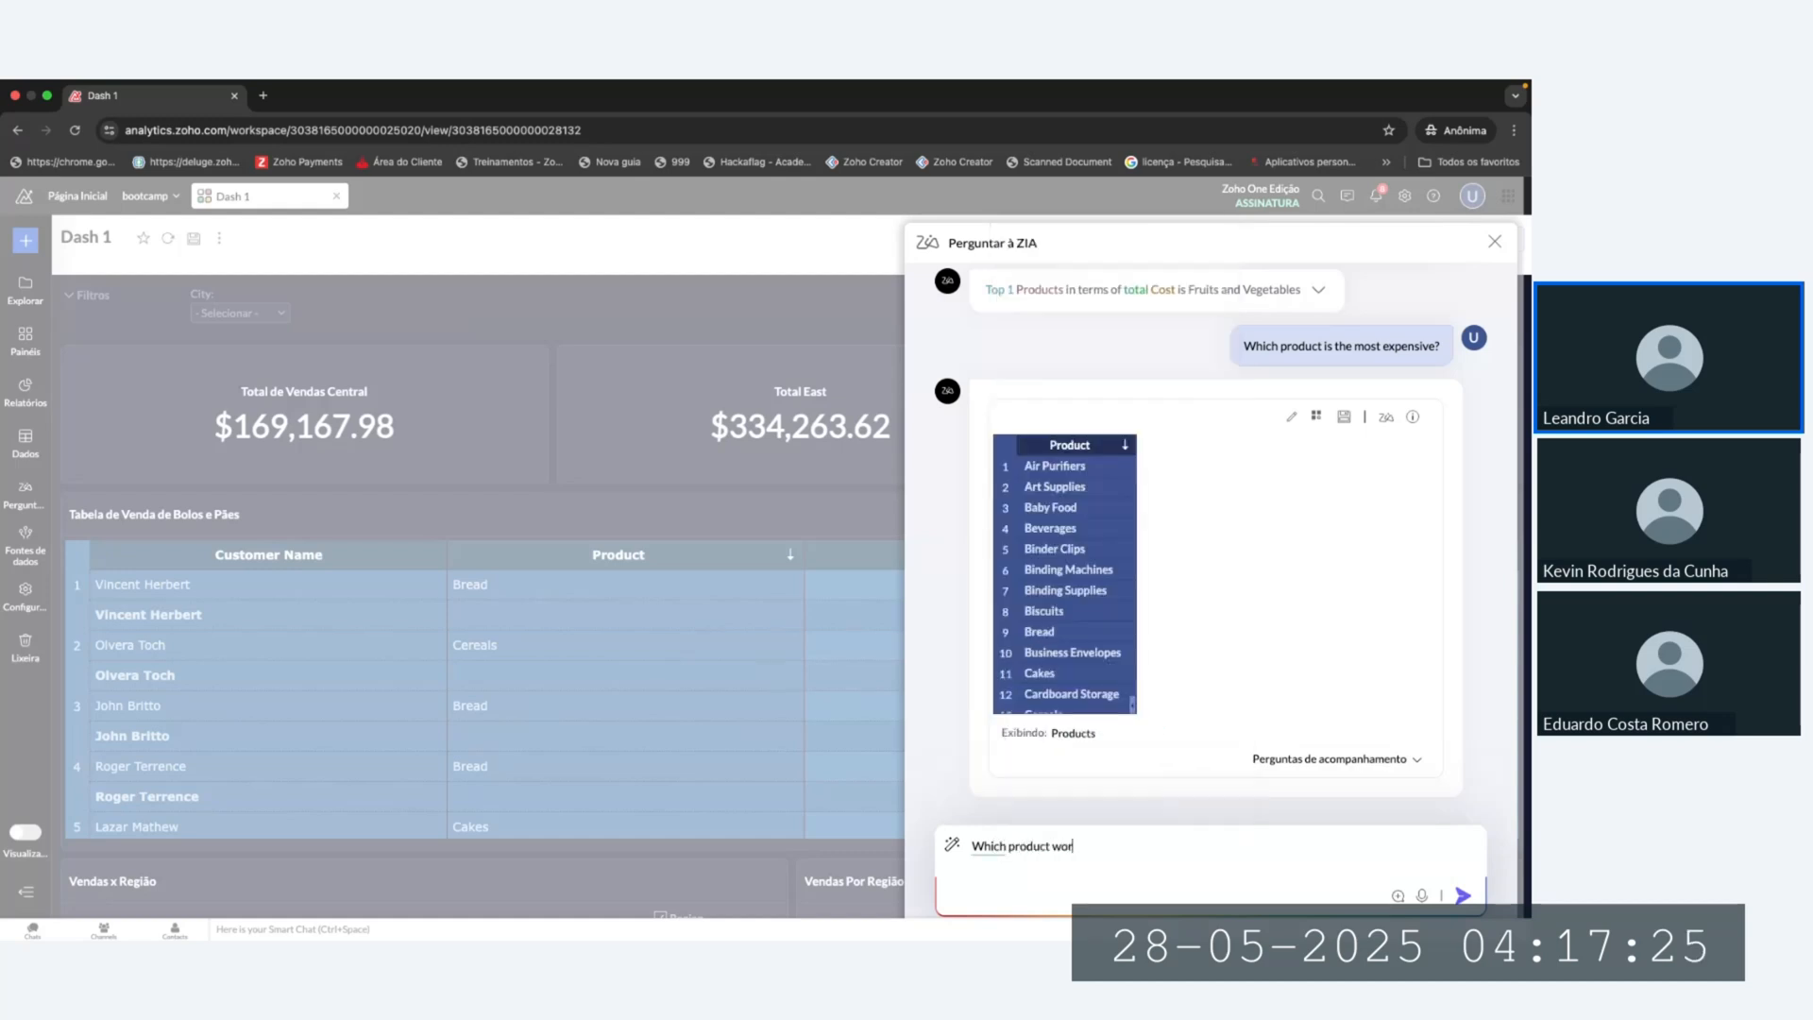
text(ked best?)
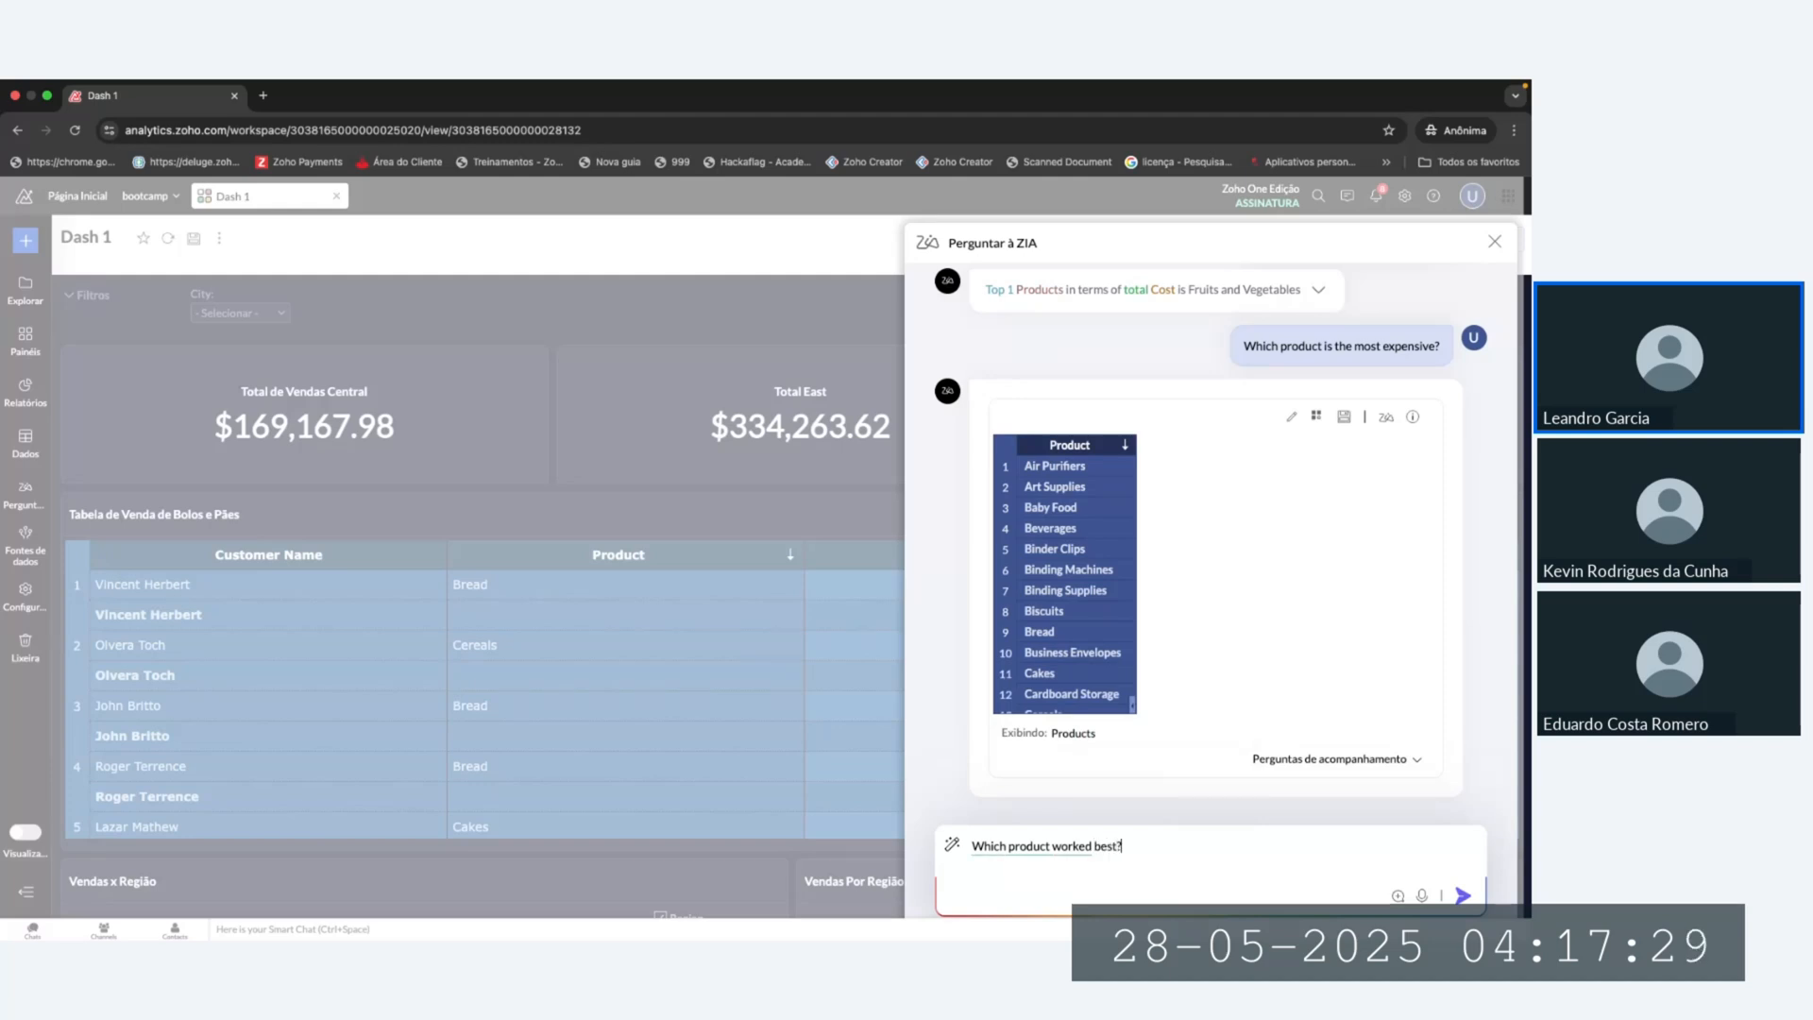
key(Return)
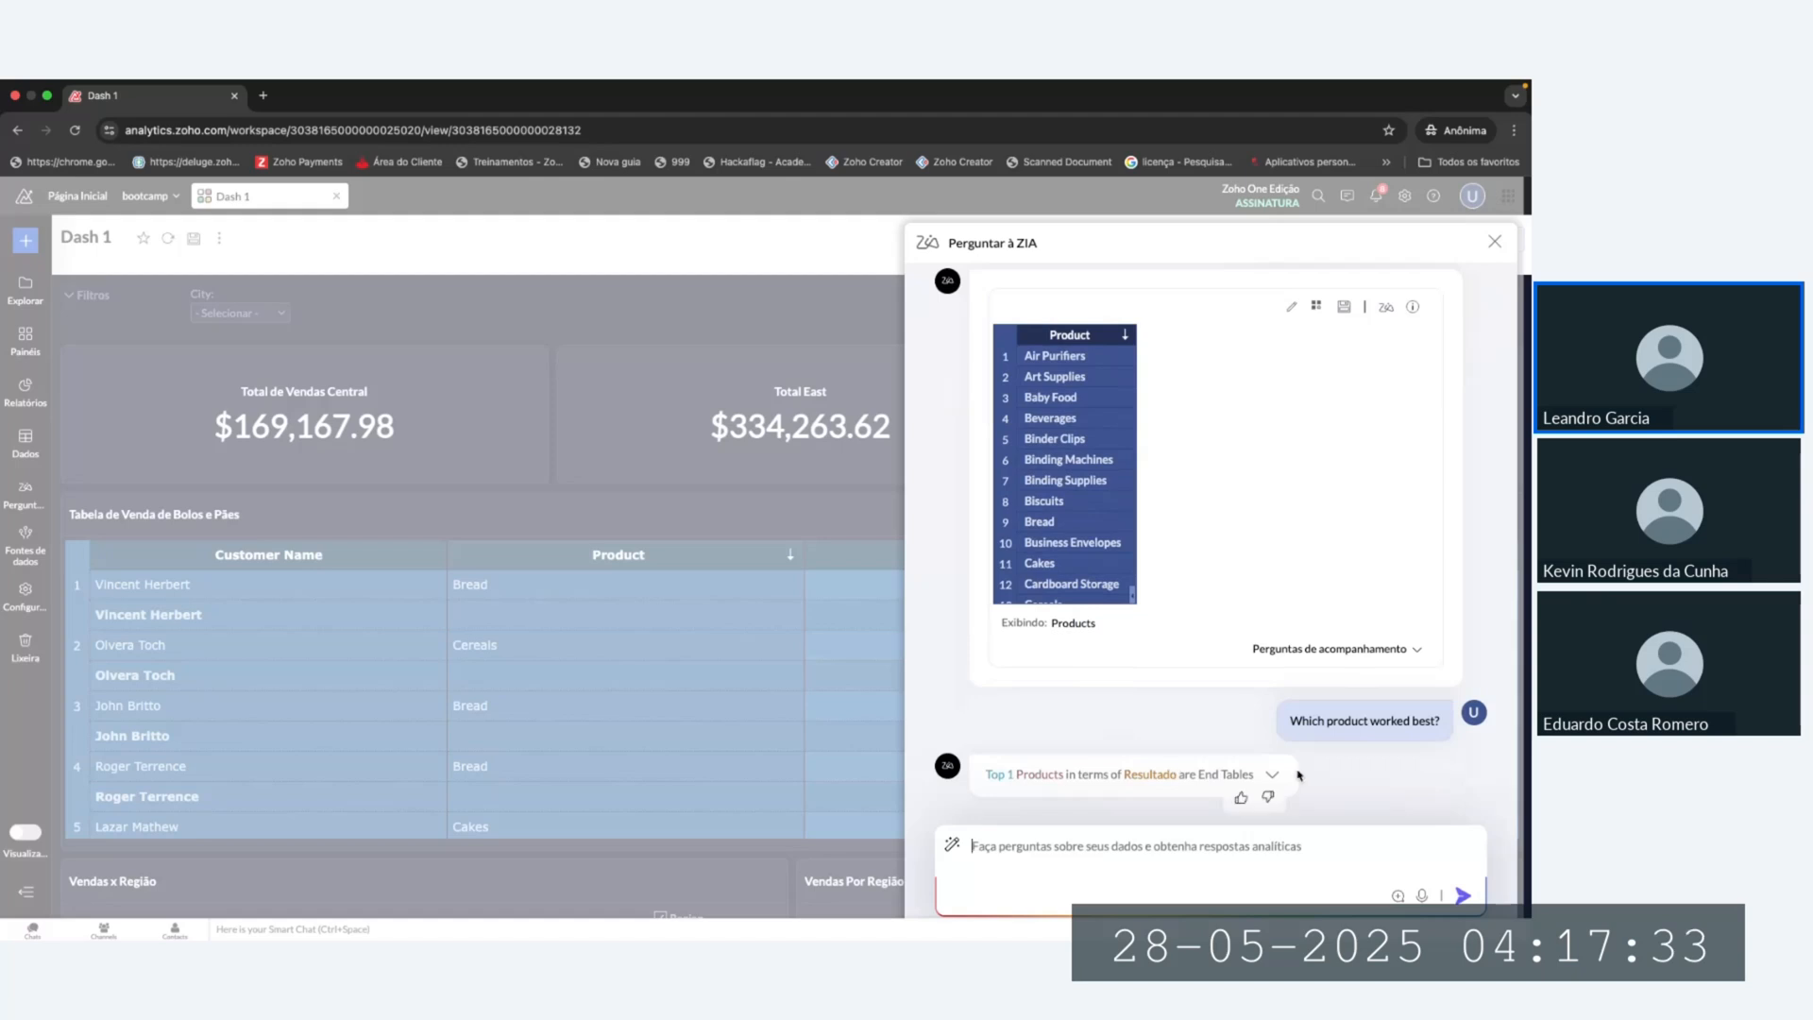
click(1271, 776)
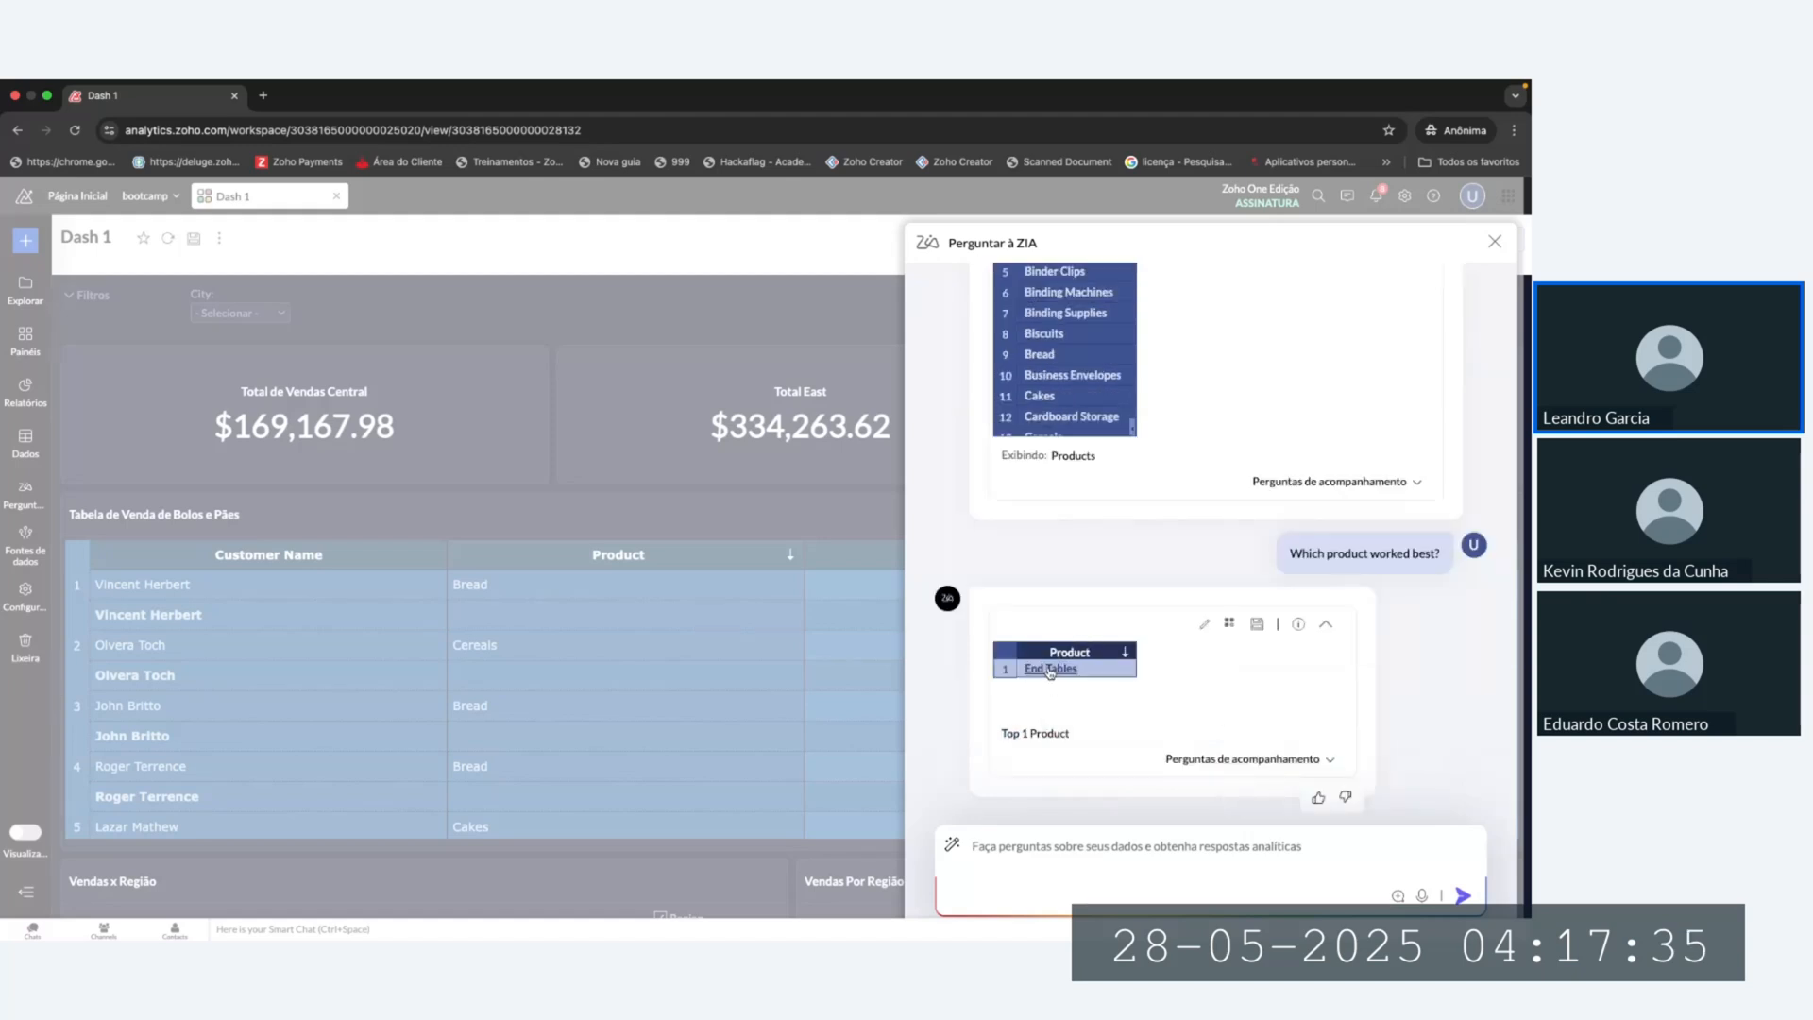
Step: Inspect the underlying record of the best-performing product through to its cost column, and close it along with the Zia chat
click(1051, 669)
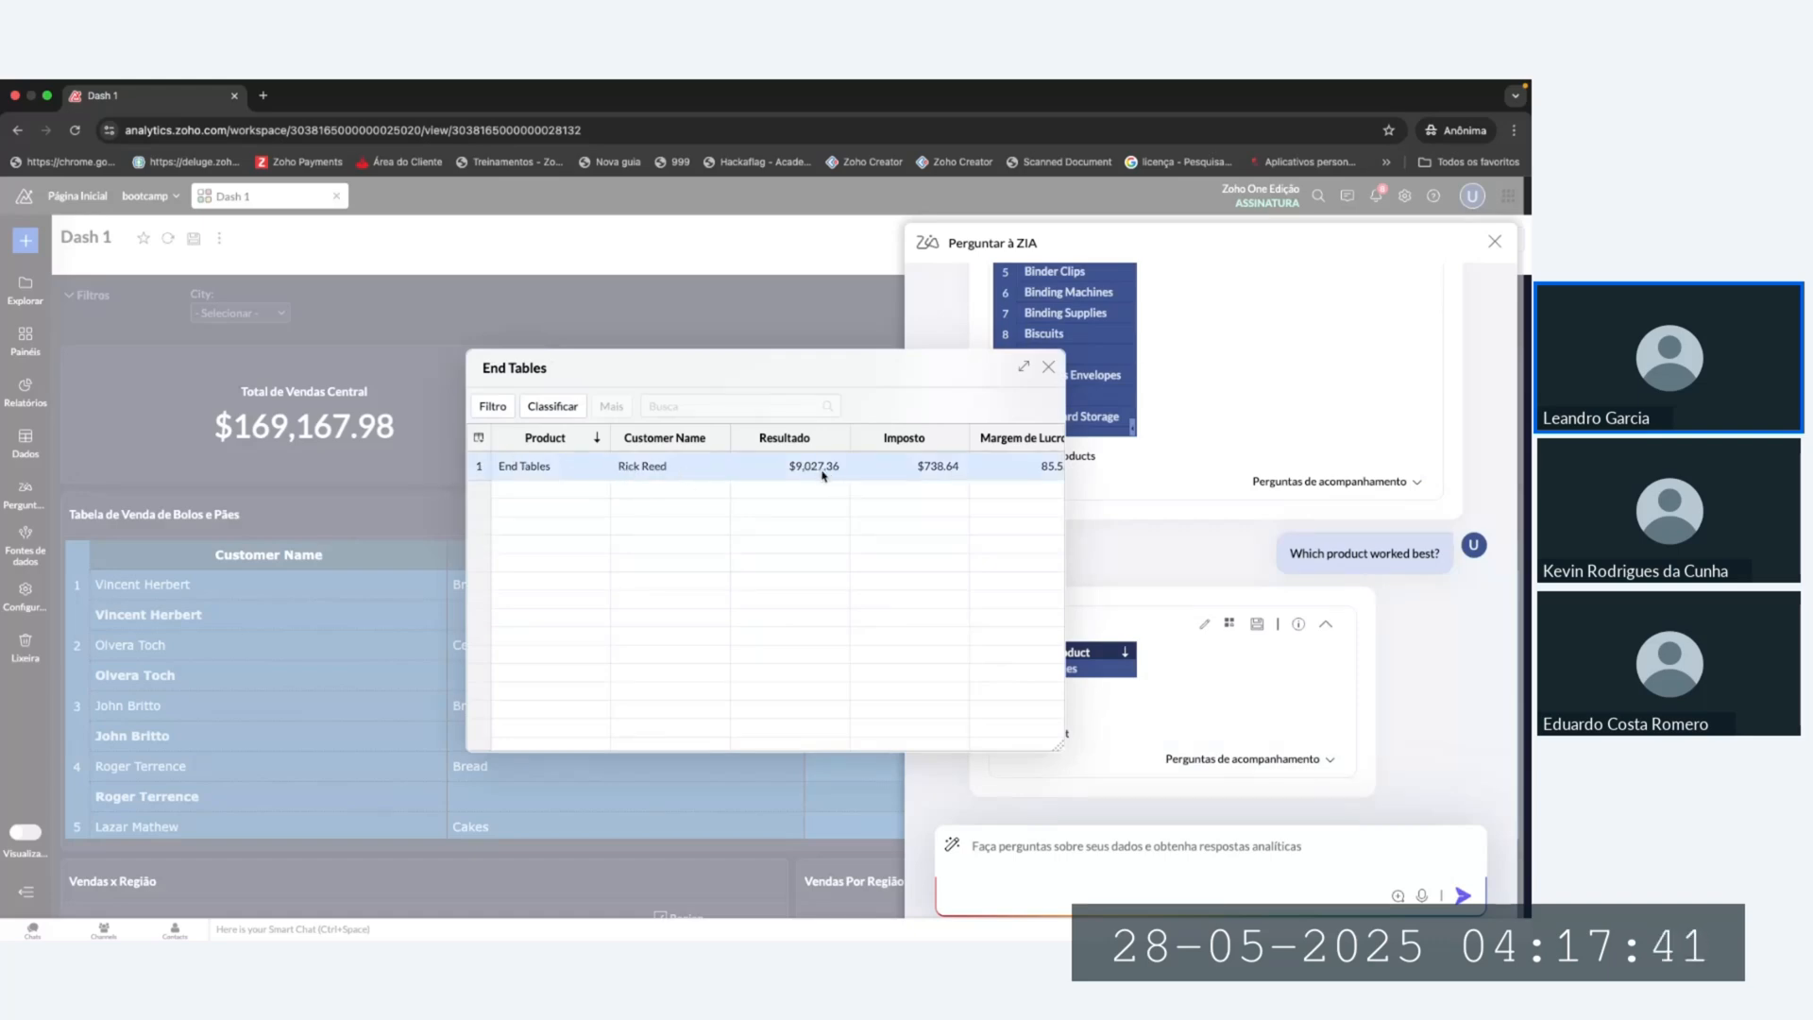
scroll(821, 474, right, 3)
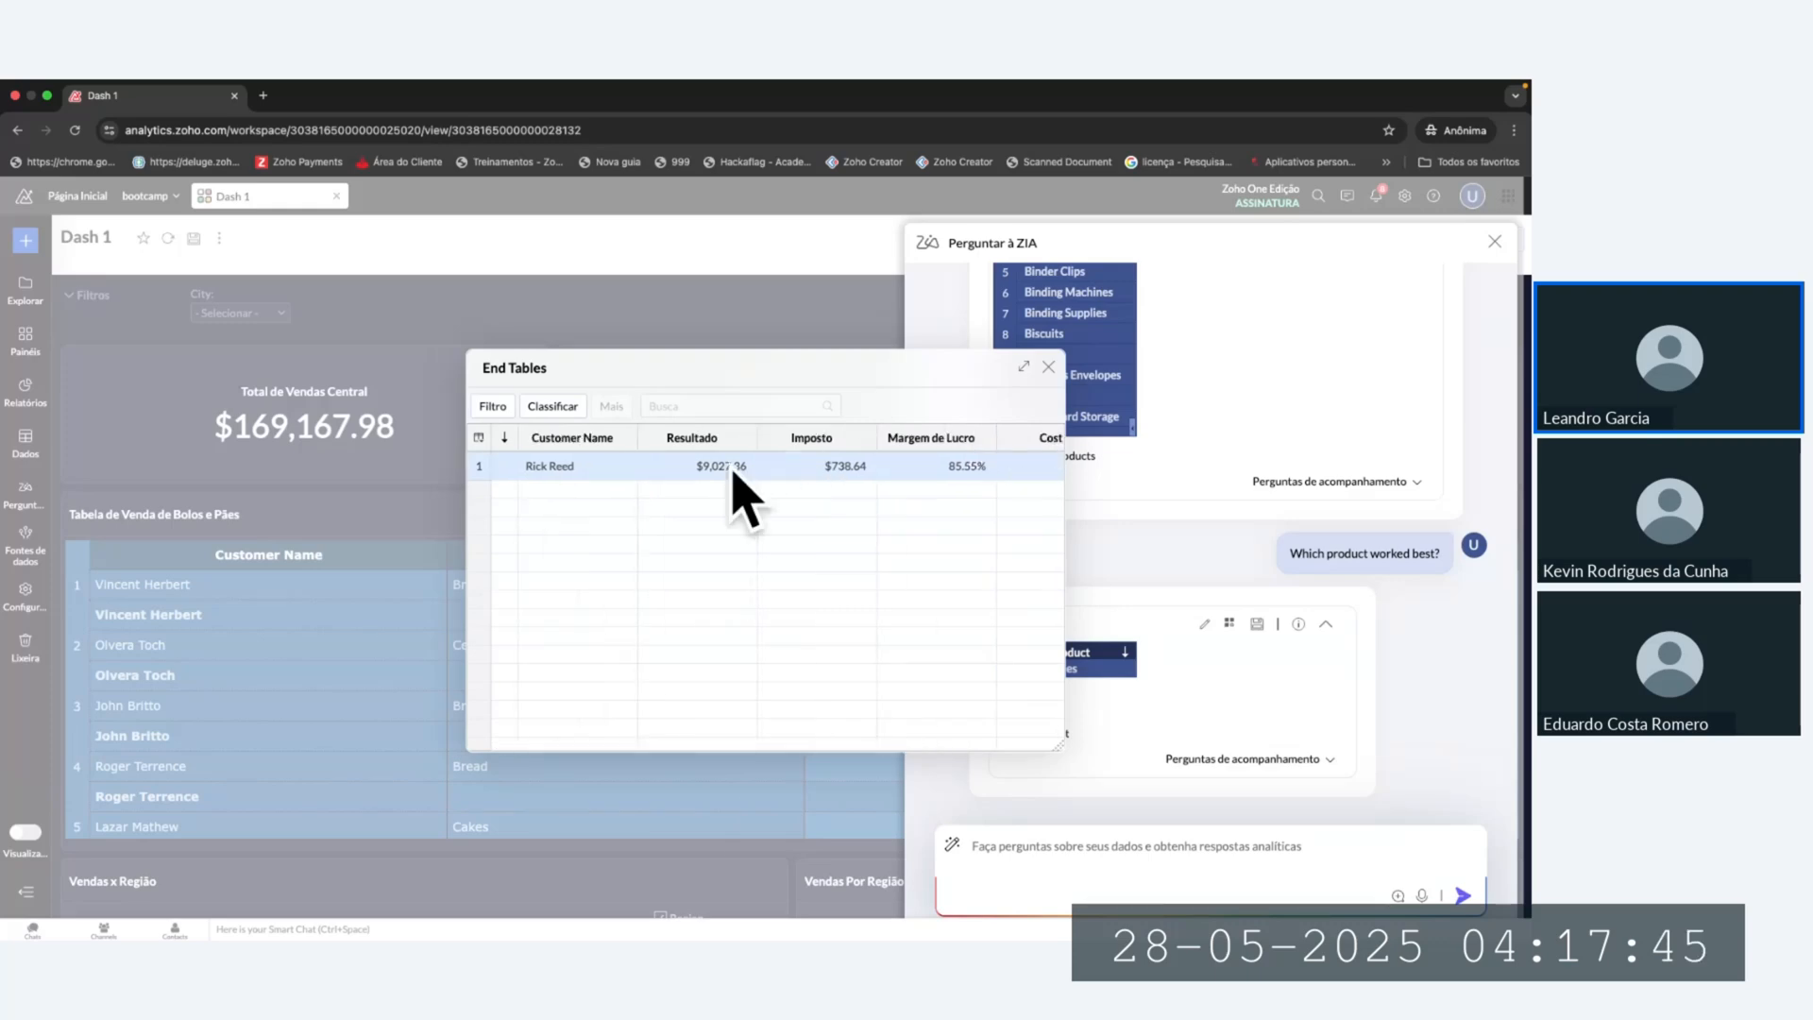
click(1048, 367)
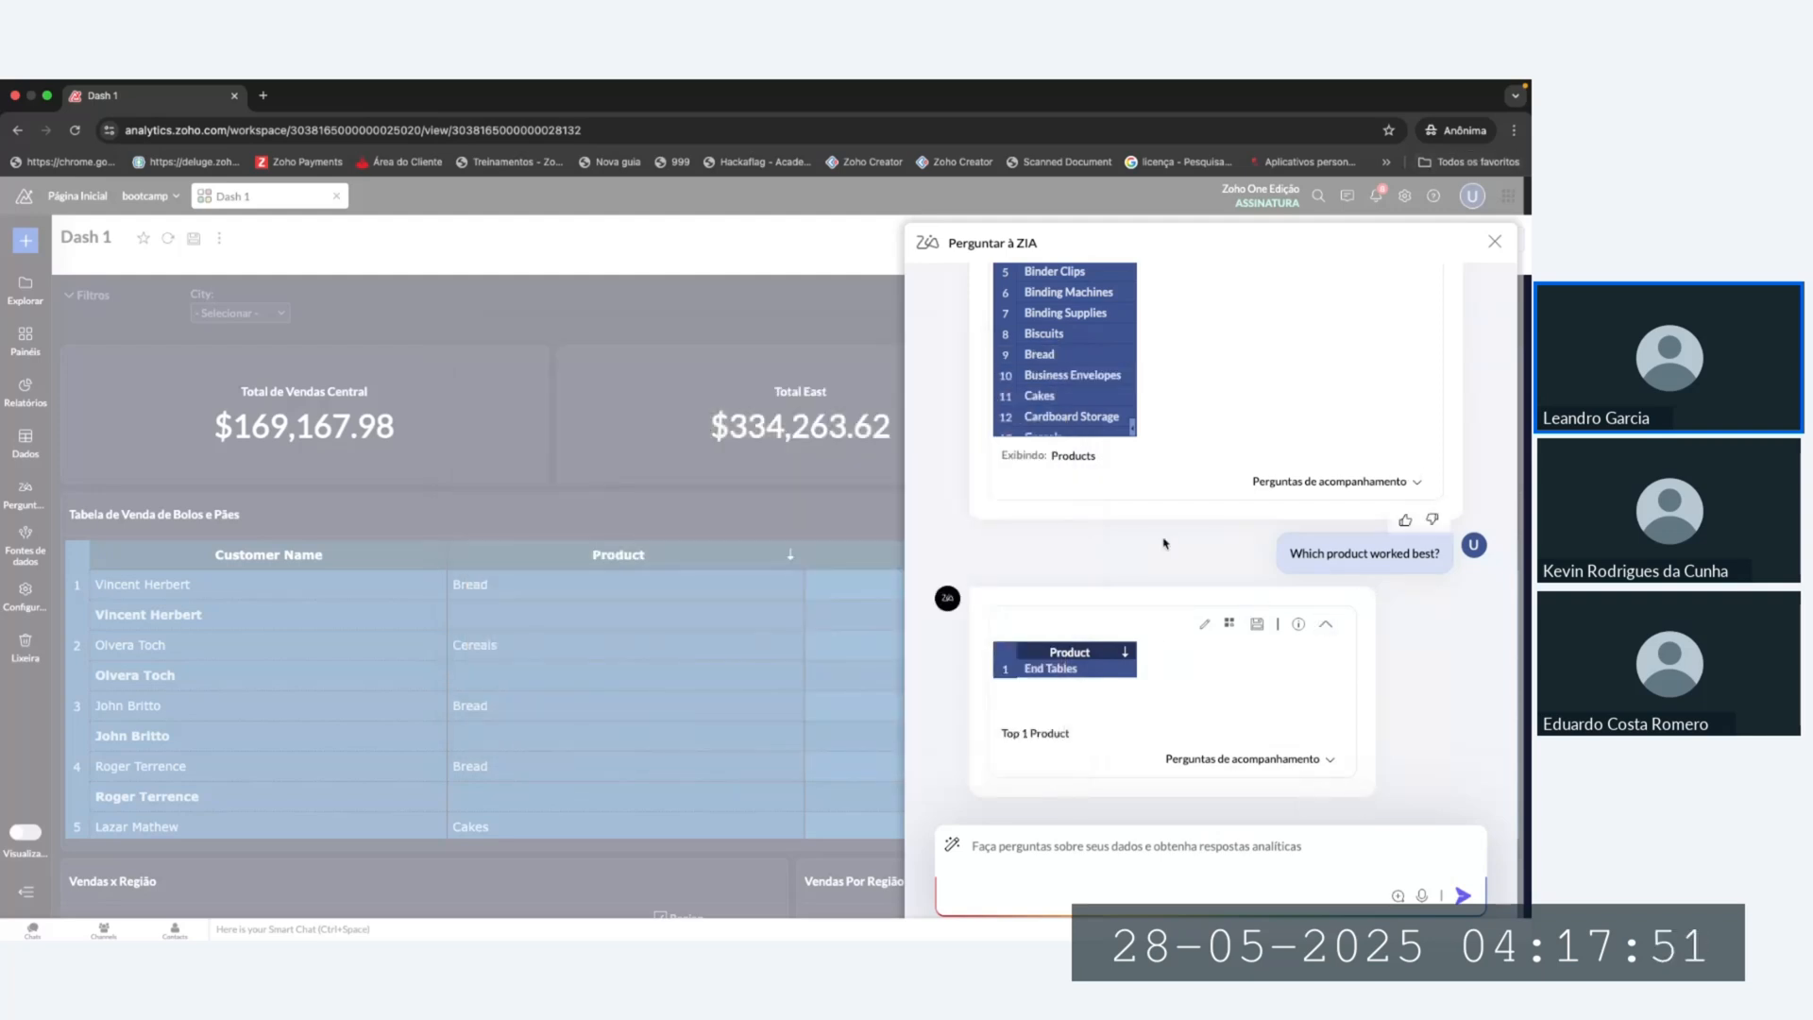
click(1495, 241)
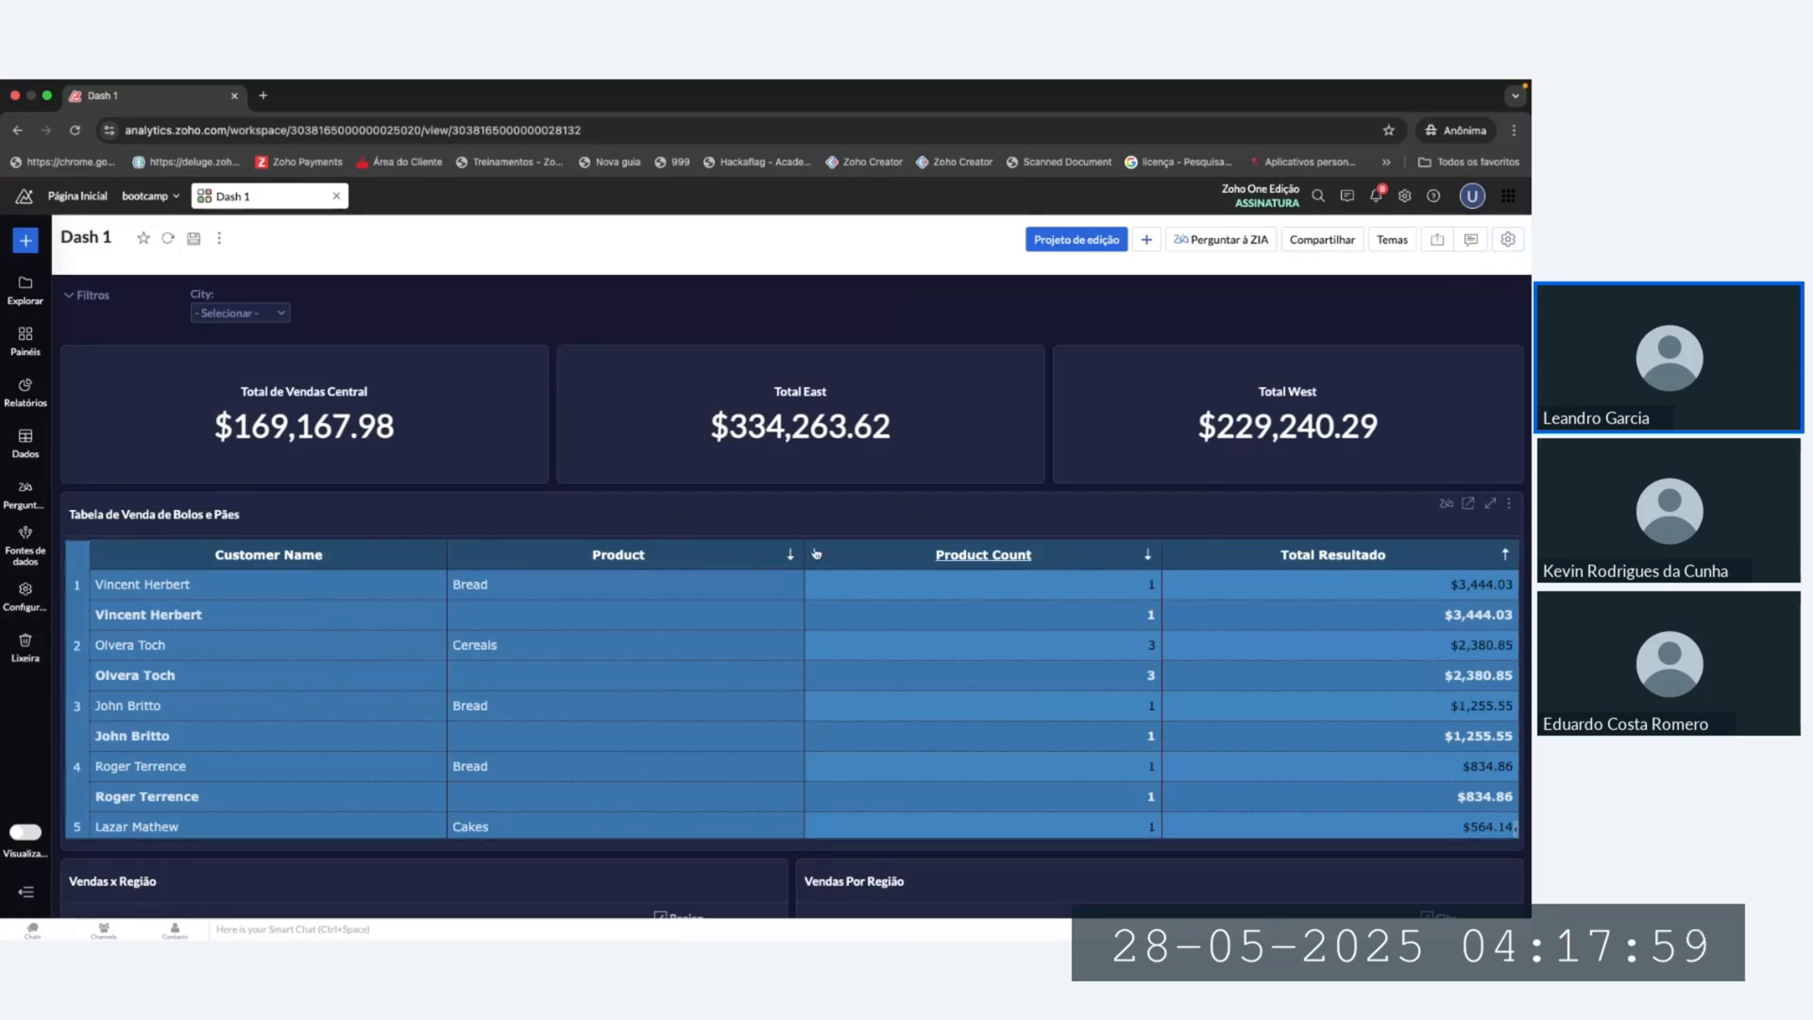
Step: Open the workspace's full Ask Zia page and choose Portuguese from its question languages
click(31, 509)
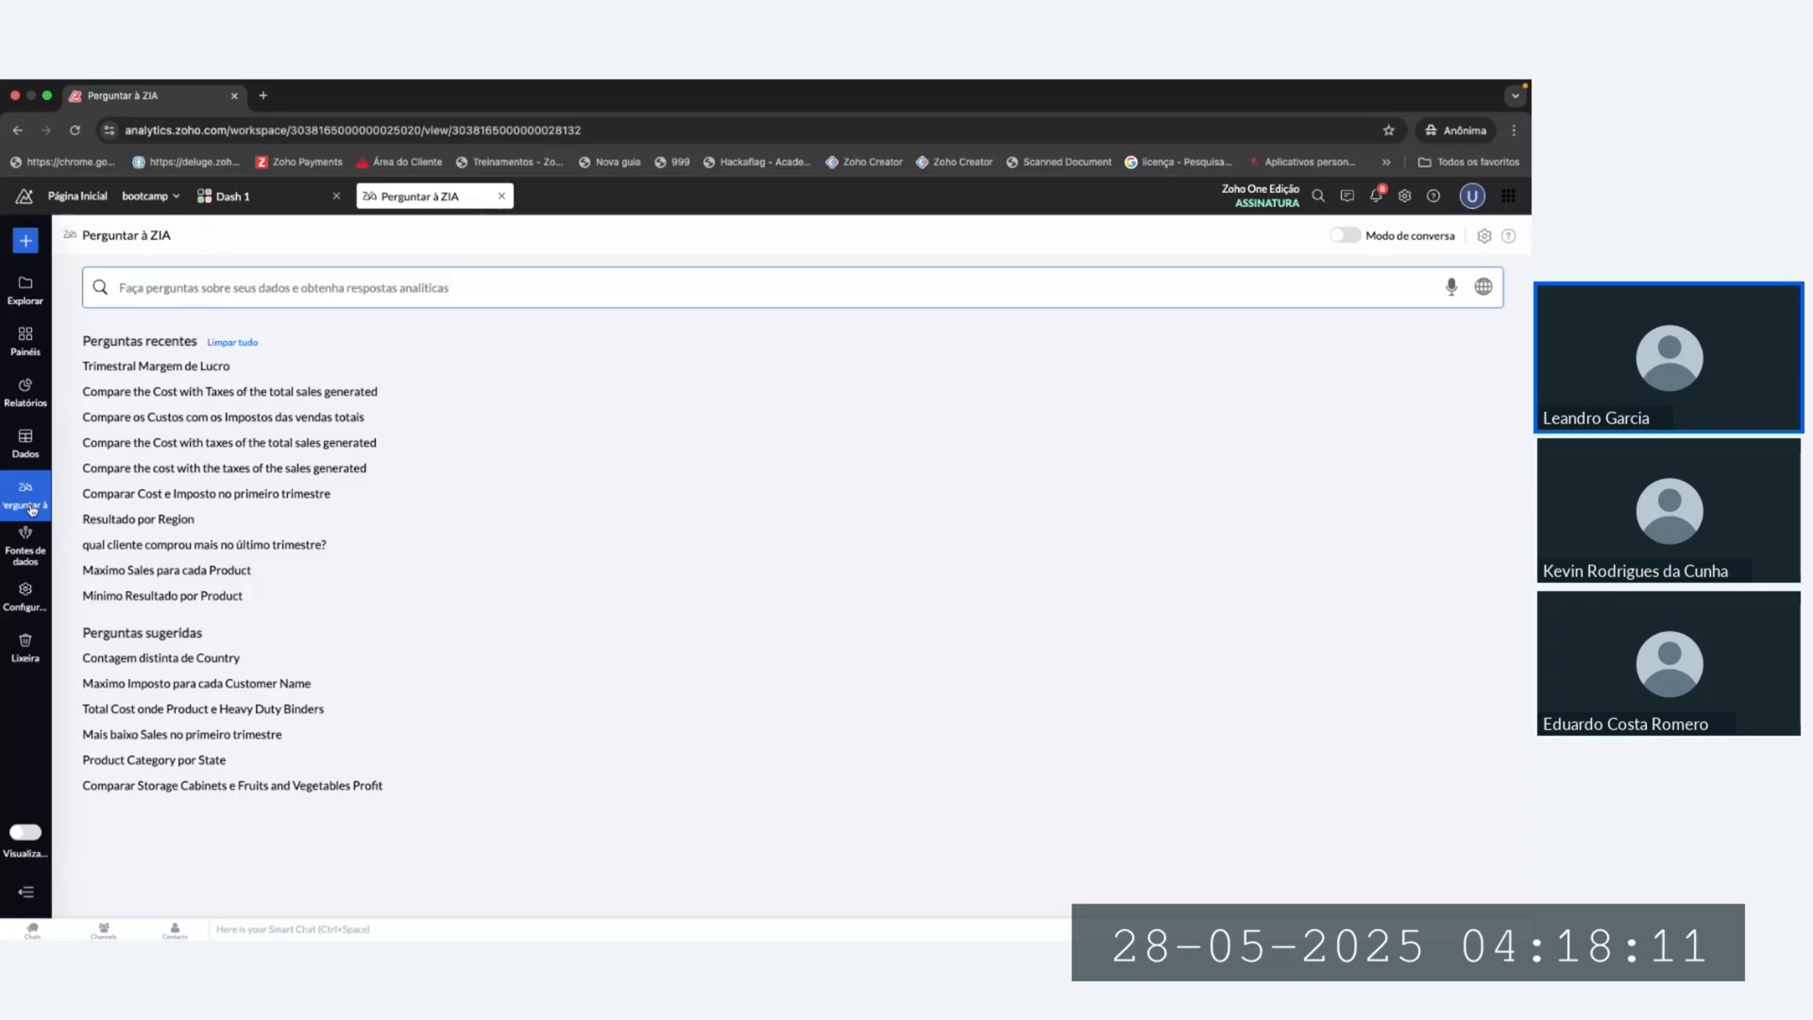
click(1484, 287)
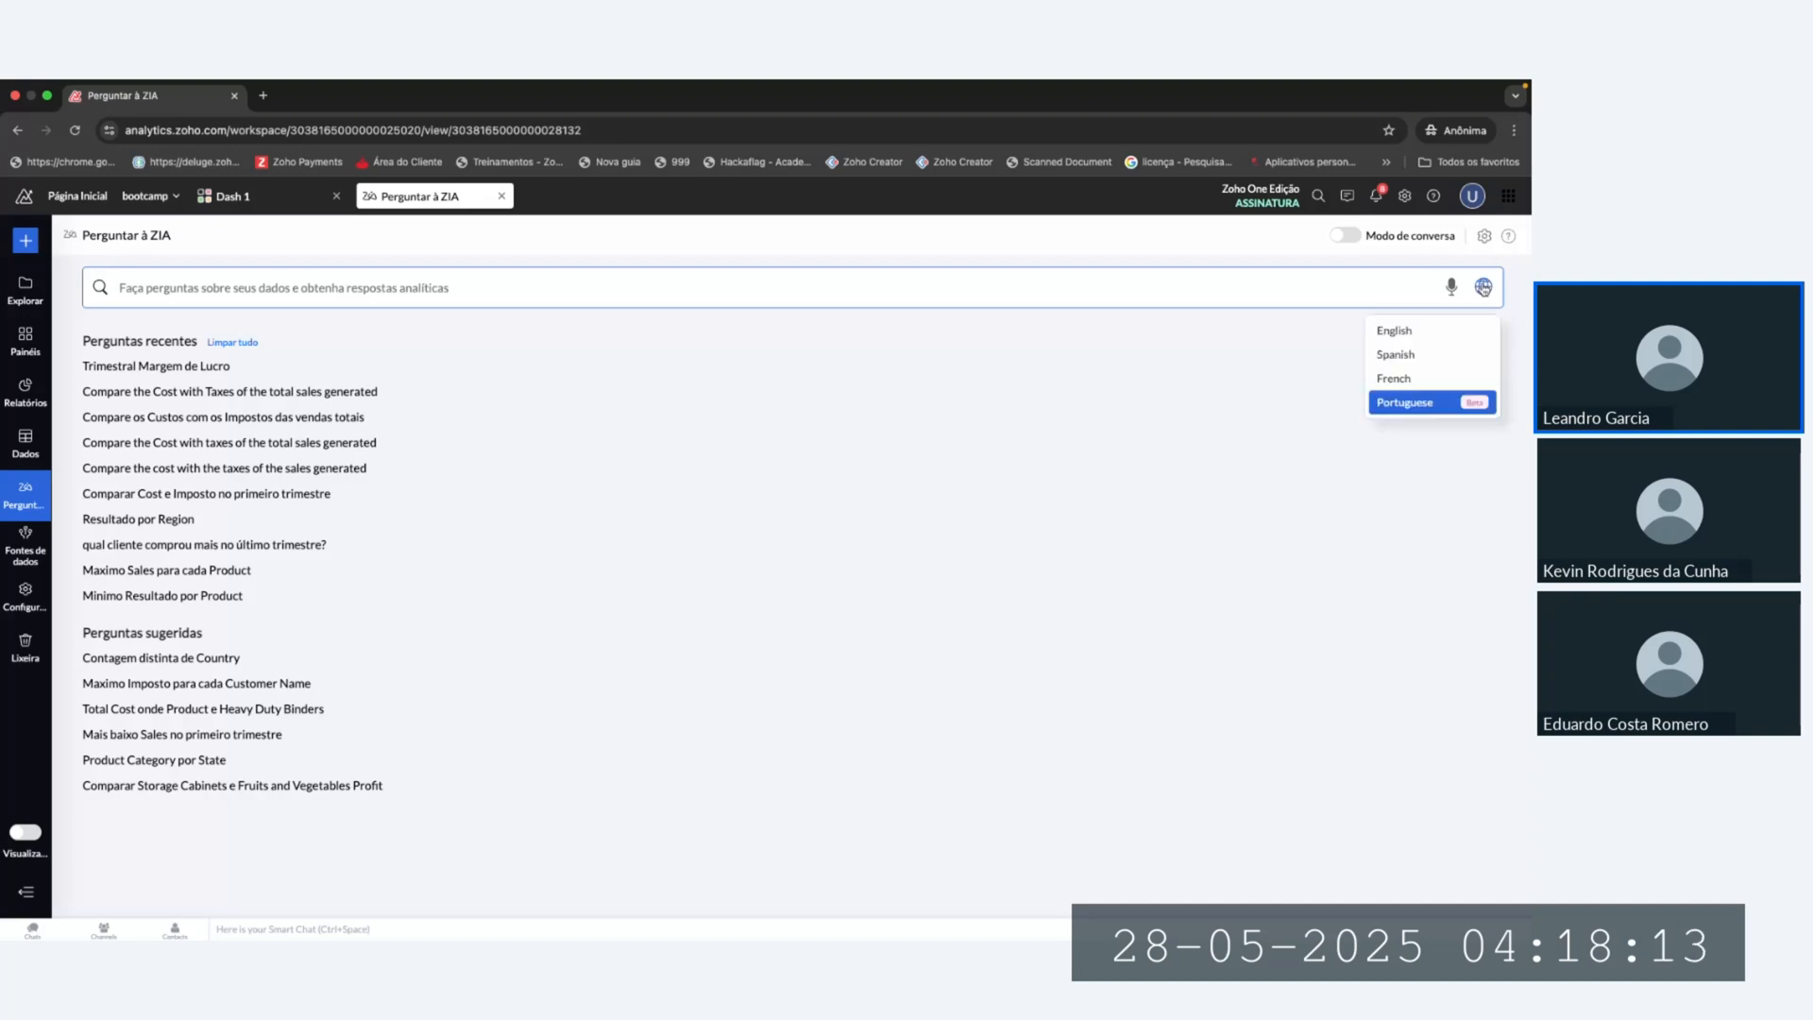
click(1427, 408)
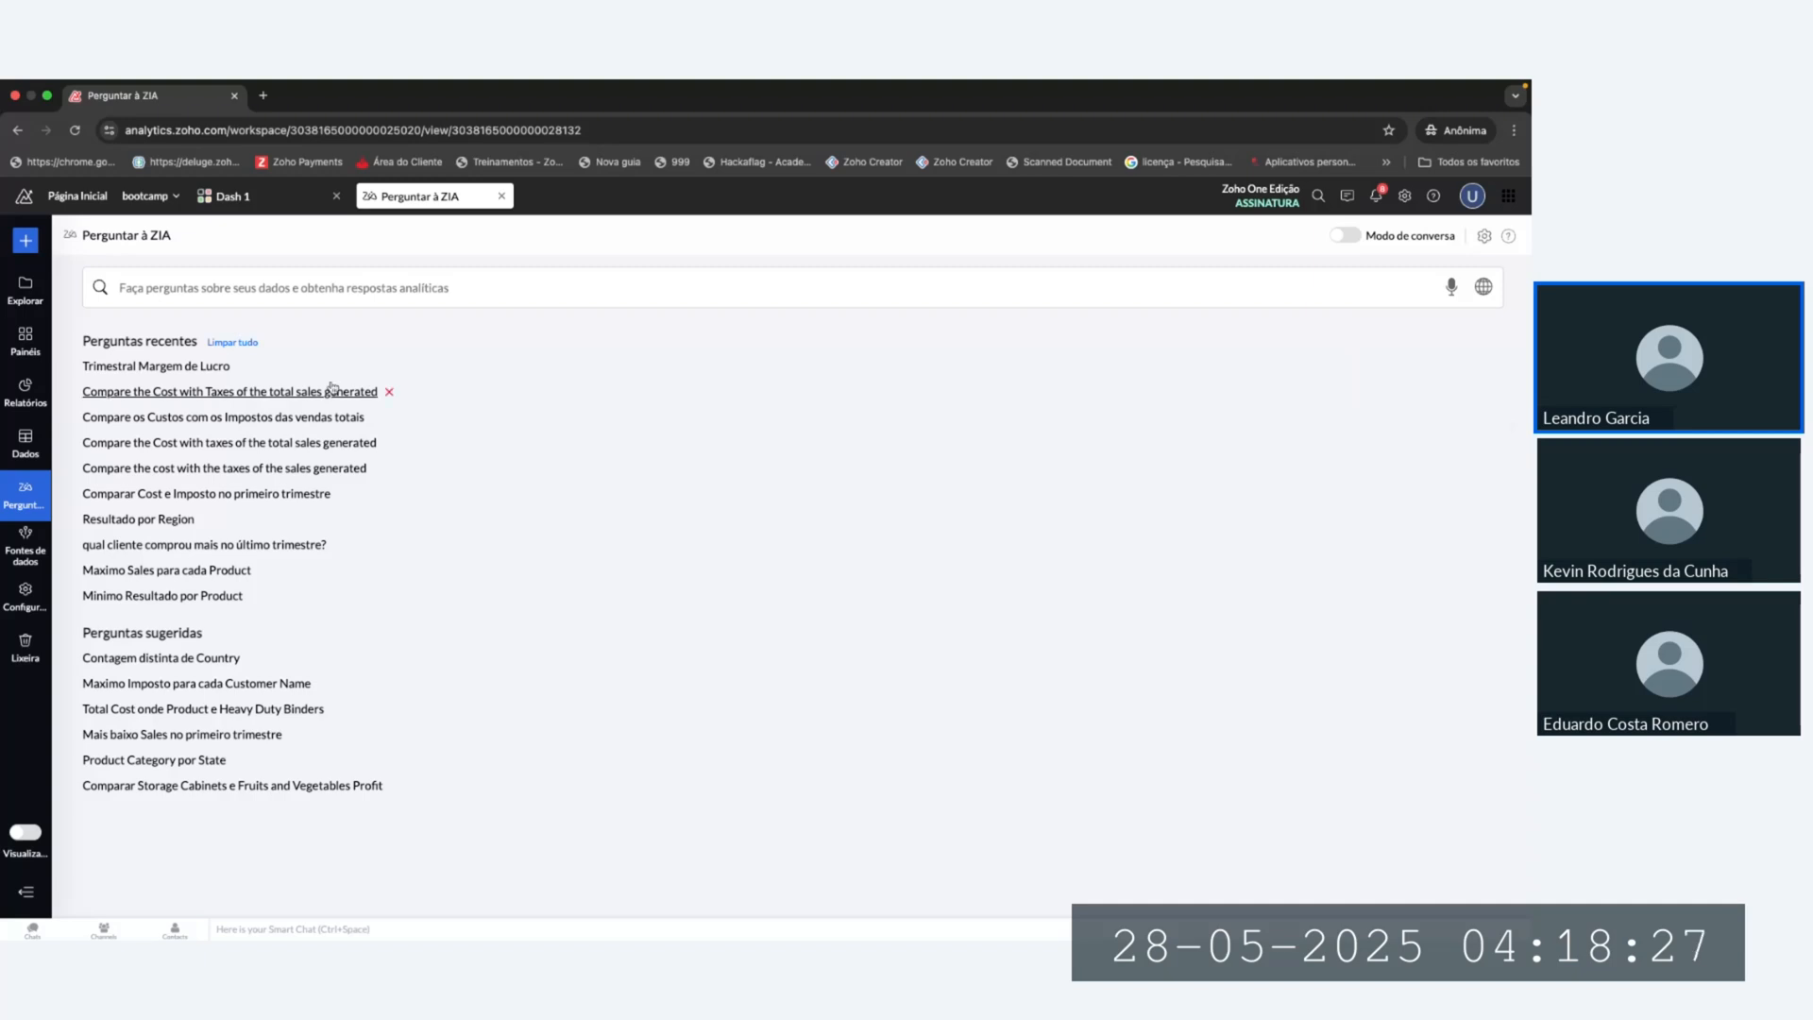
Step: Run the recent question "Trimestral Margem de Lucro" and look over its results
click(146, 368)
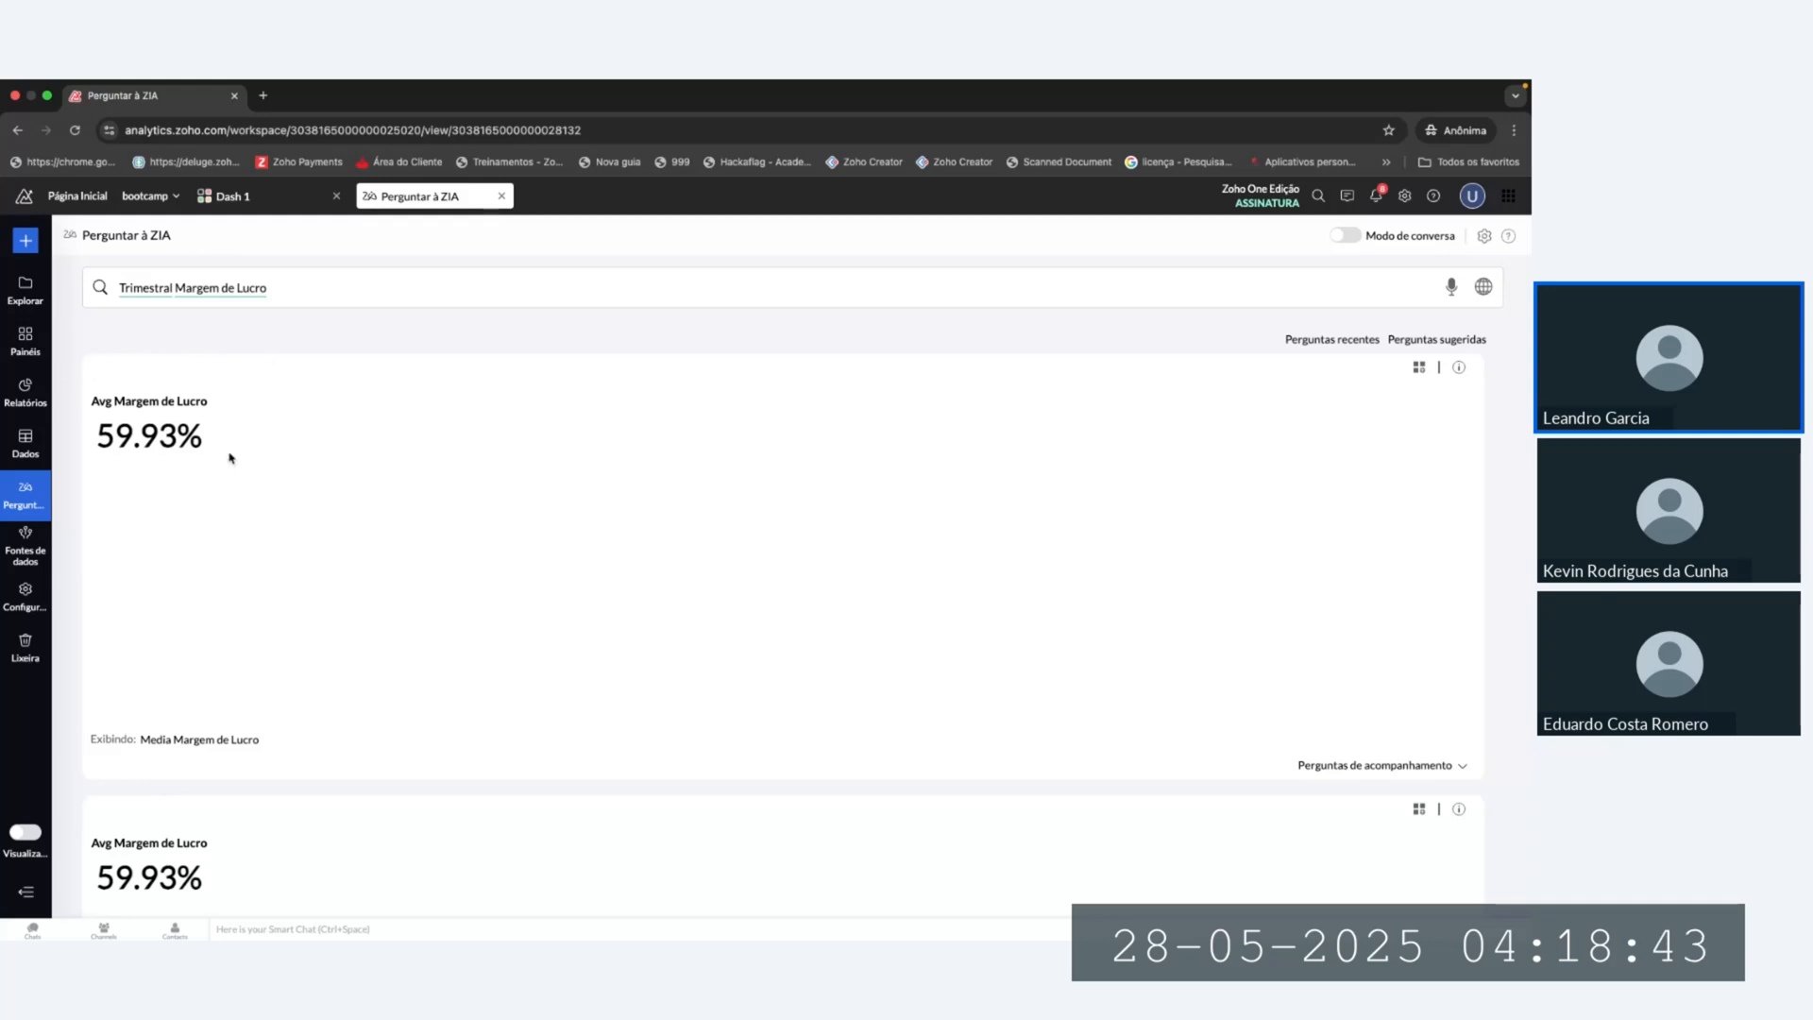
scroll(907, 634, down, 2)
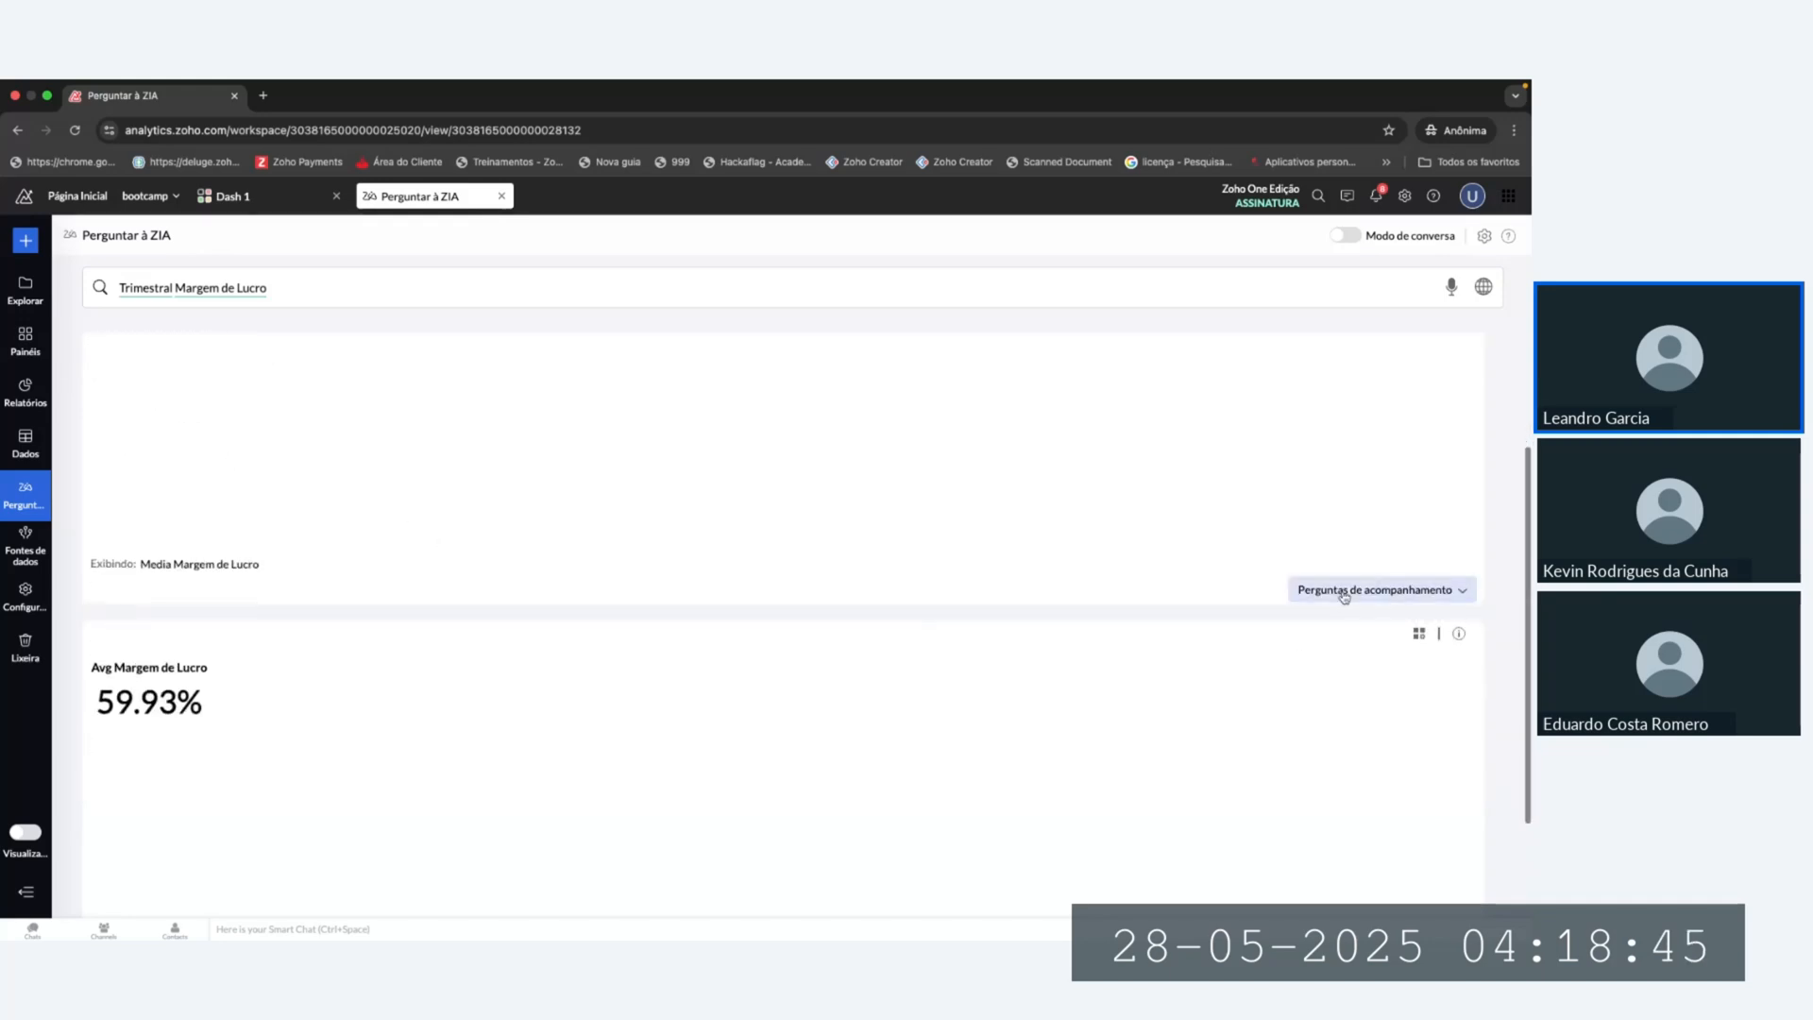
Step: Run the follow-up question "Comparar primeiro trimestre e segundo trimestre Margem de Lucro" and save its chart to the Dash 1 dashboard
click(1361, 590)
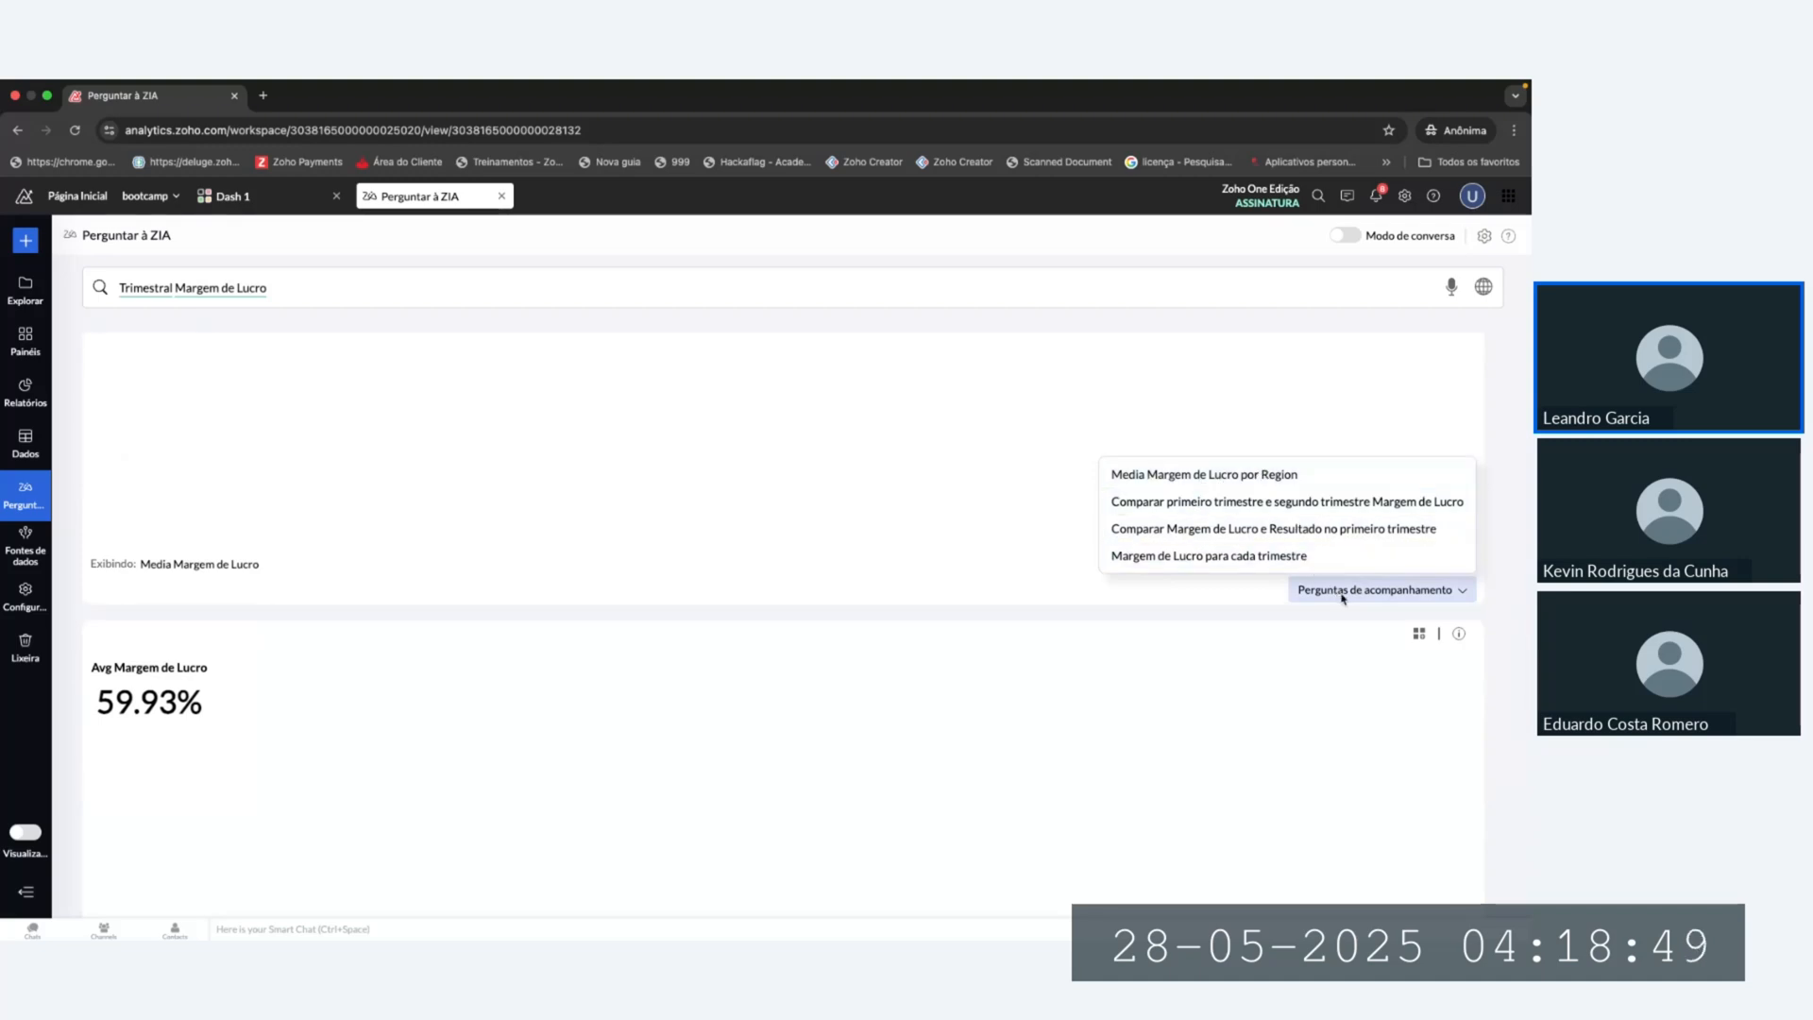
click(1220, 506)
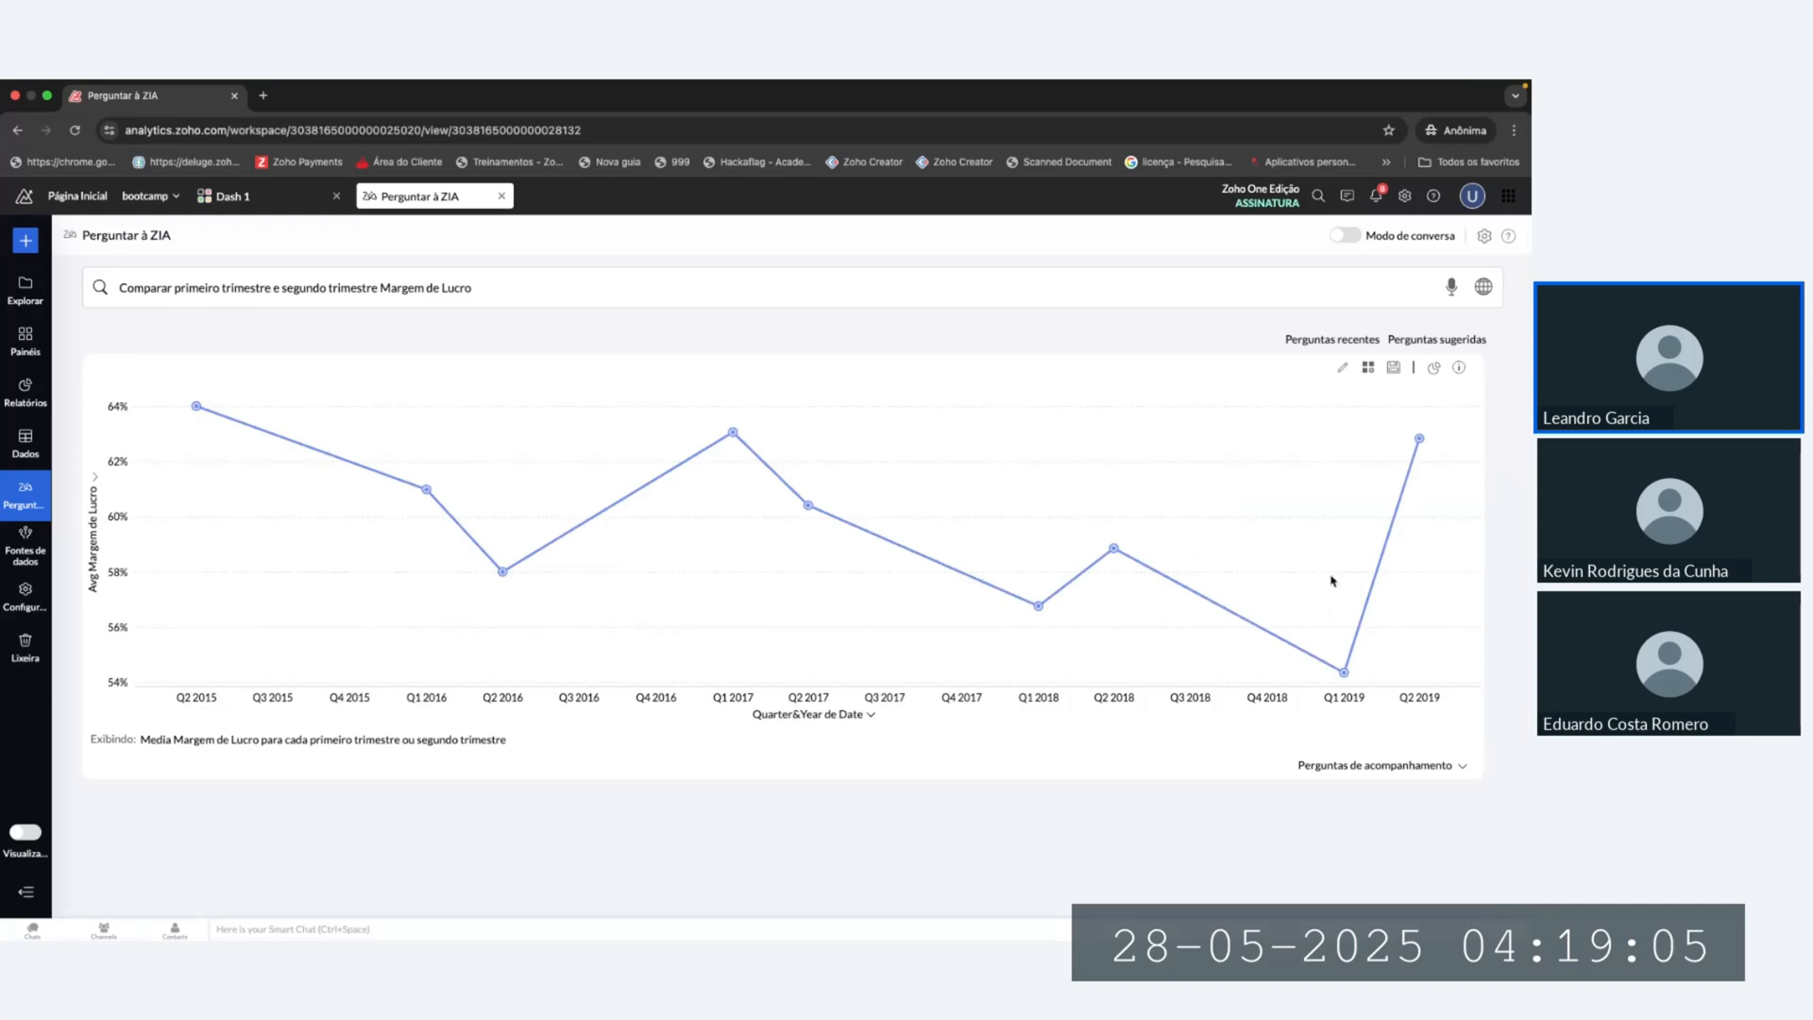
click(1368, 369)
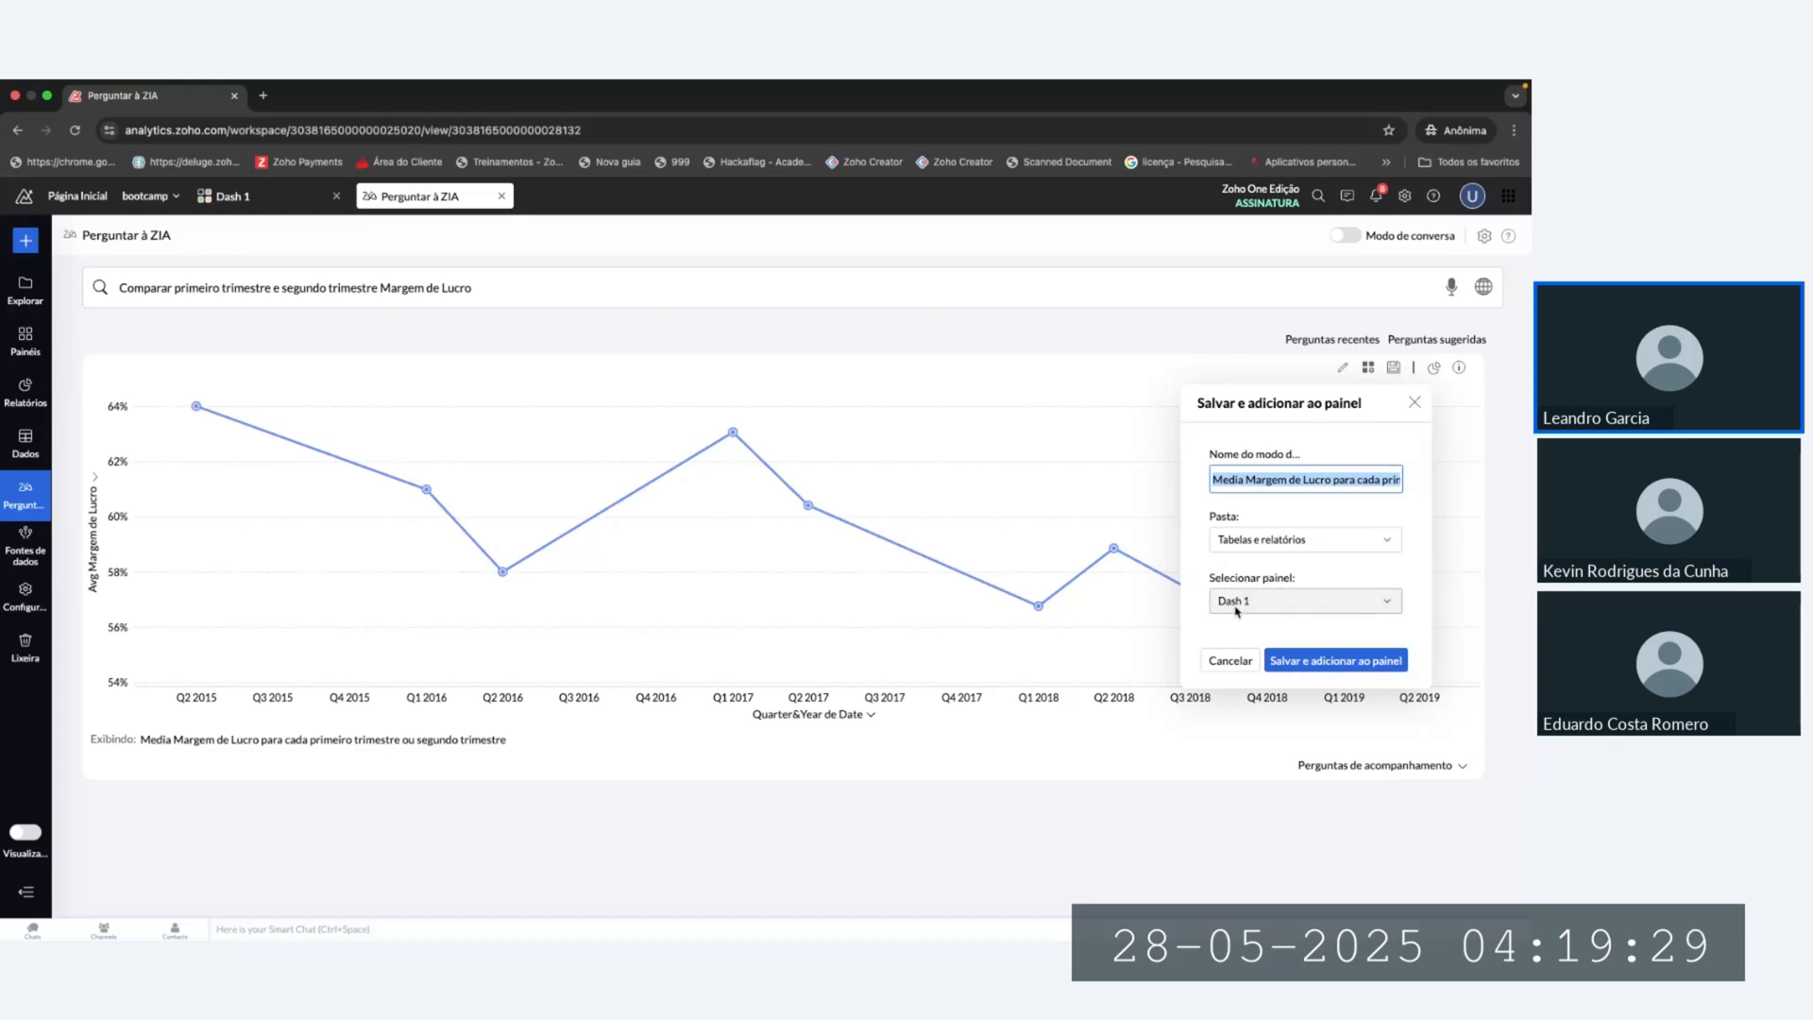
click(1346, 664)
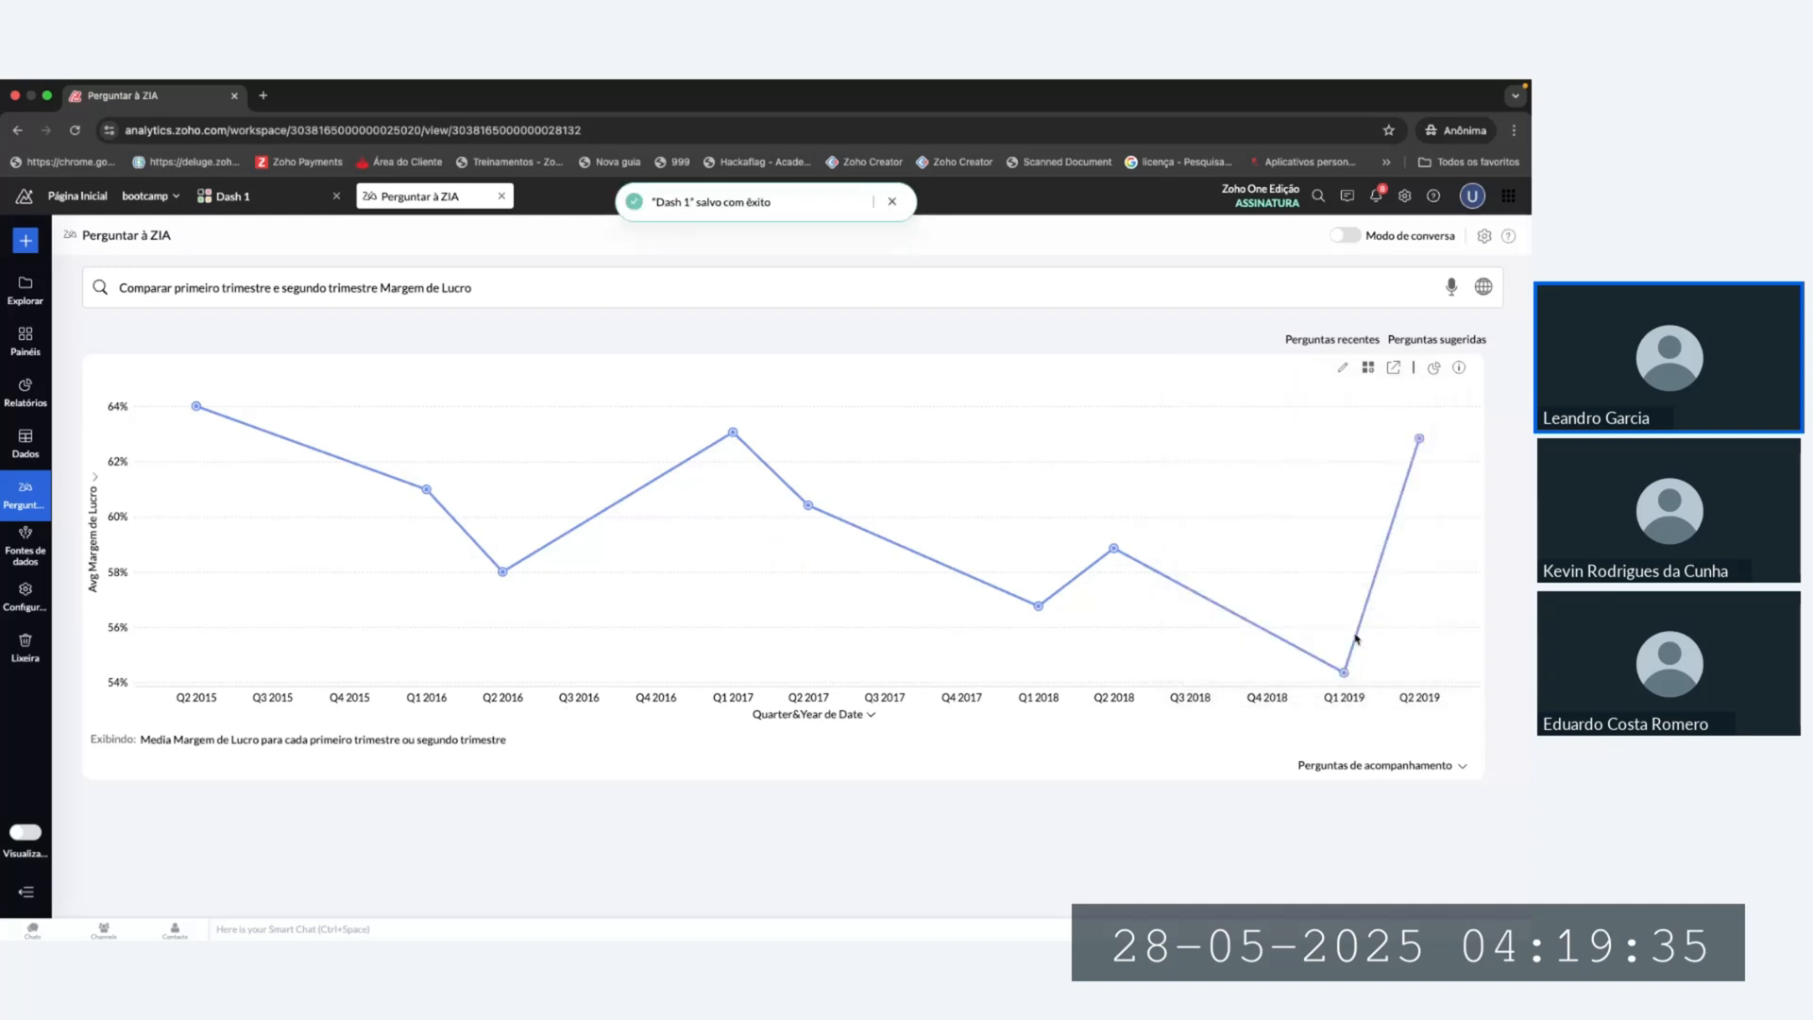
Step: Open Dash 1 with its updated design and, in edit mode, move the profit-margin line chart below the three sales total cards
click(268, 204)
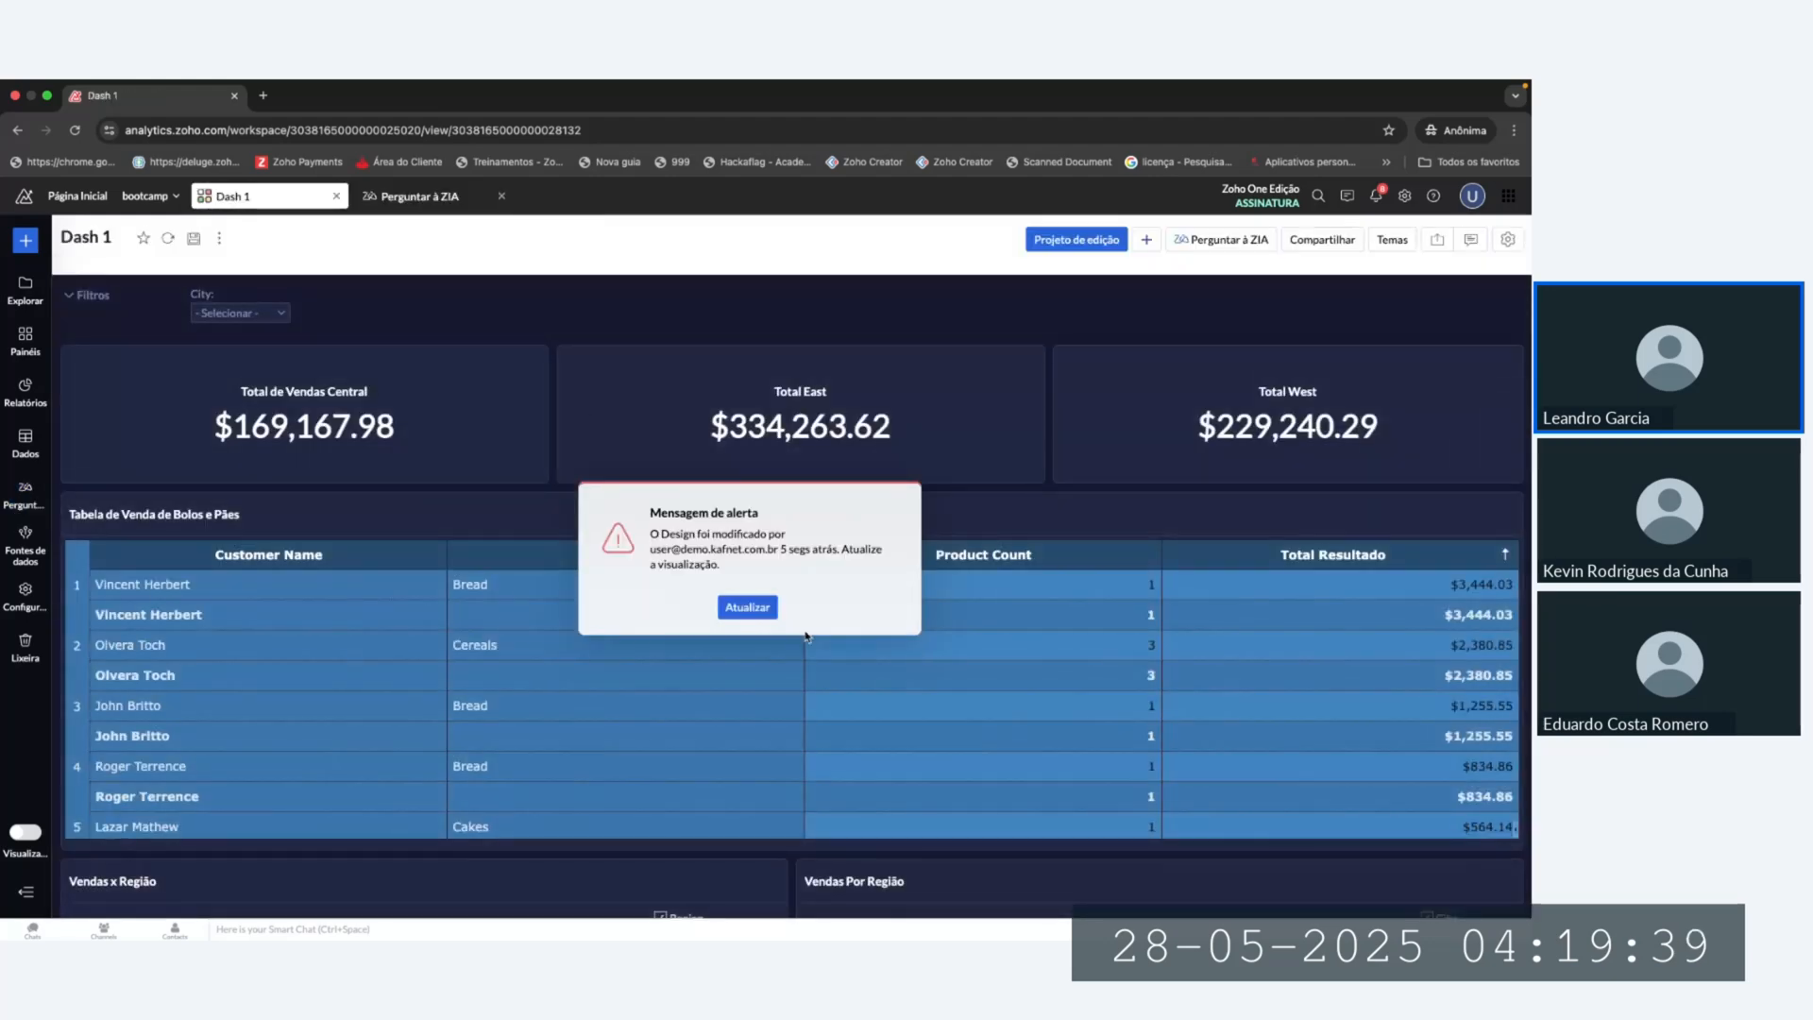
click(759, 606)
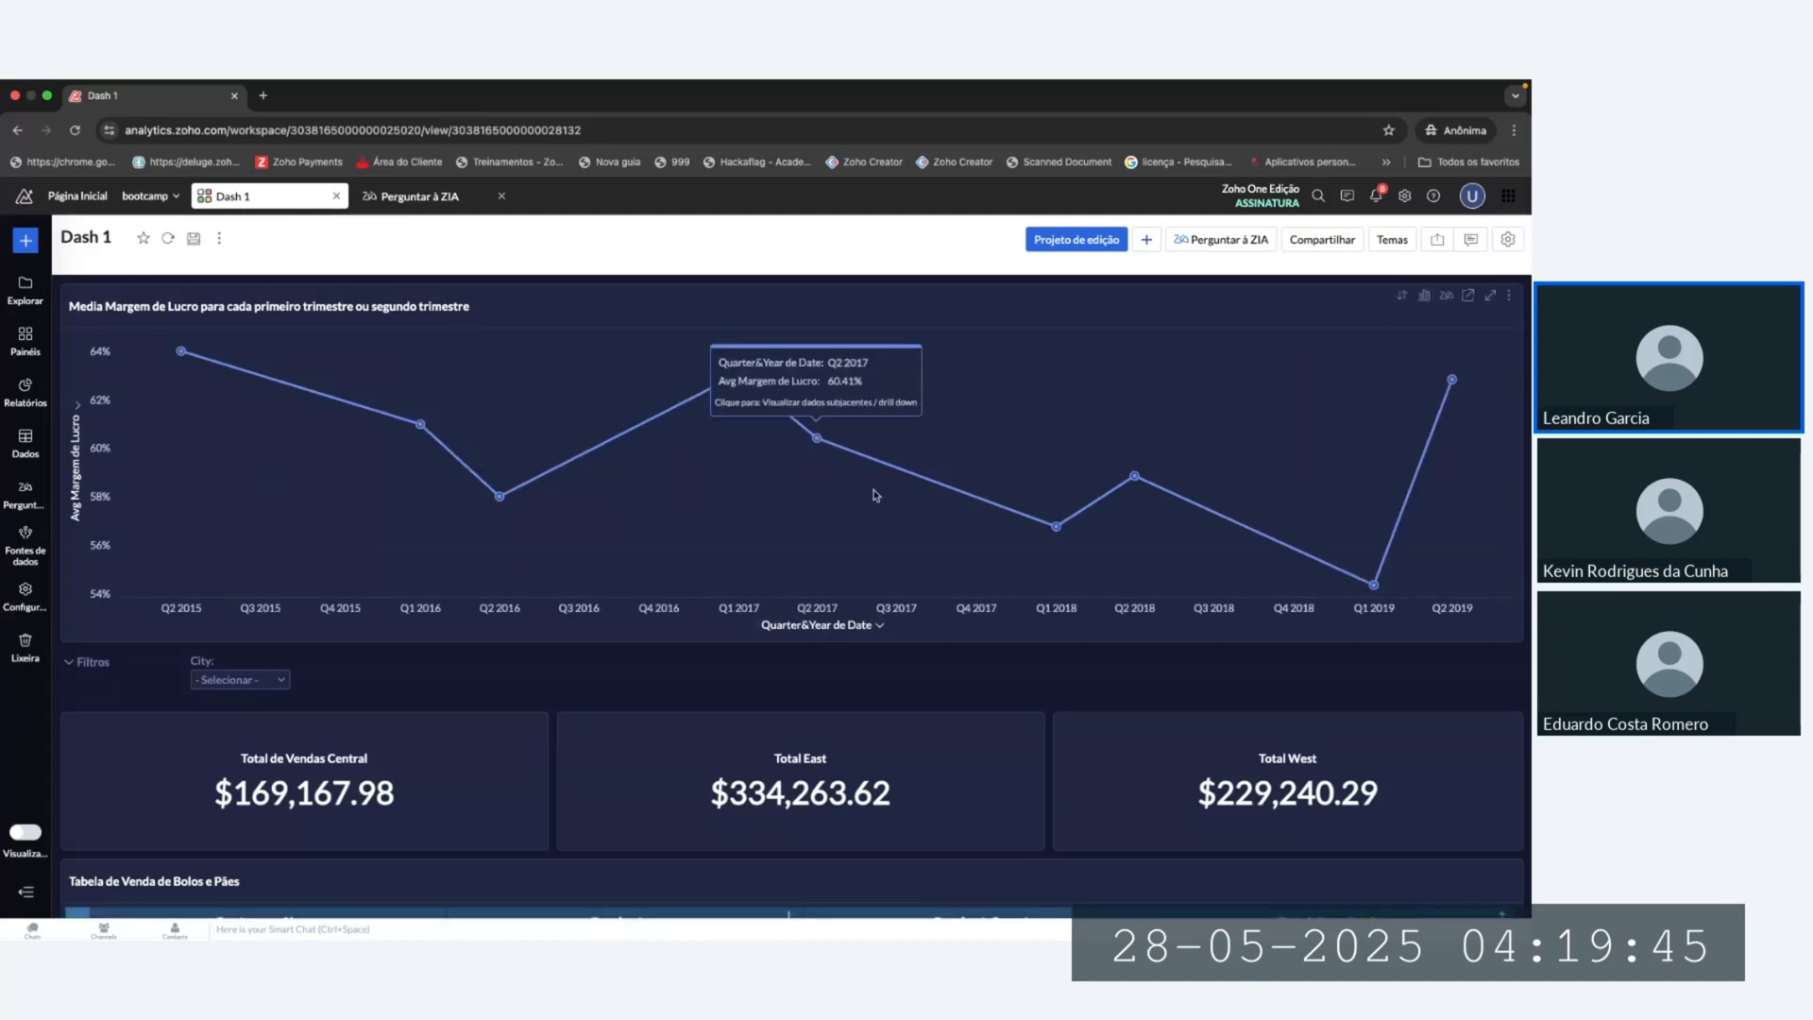
click(1072, 241)
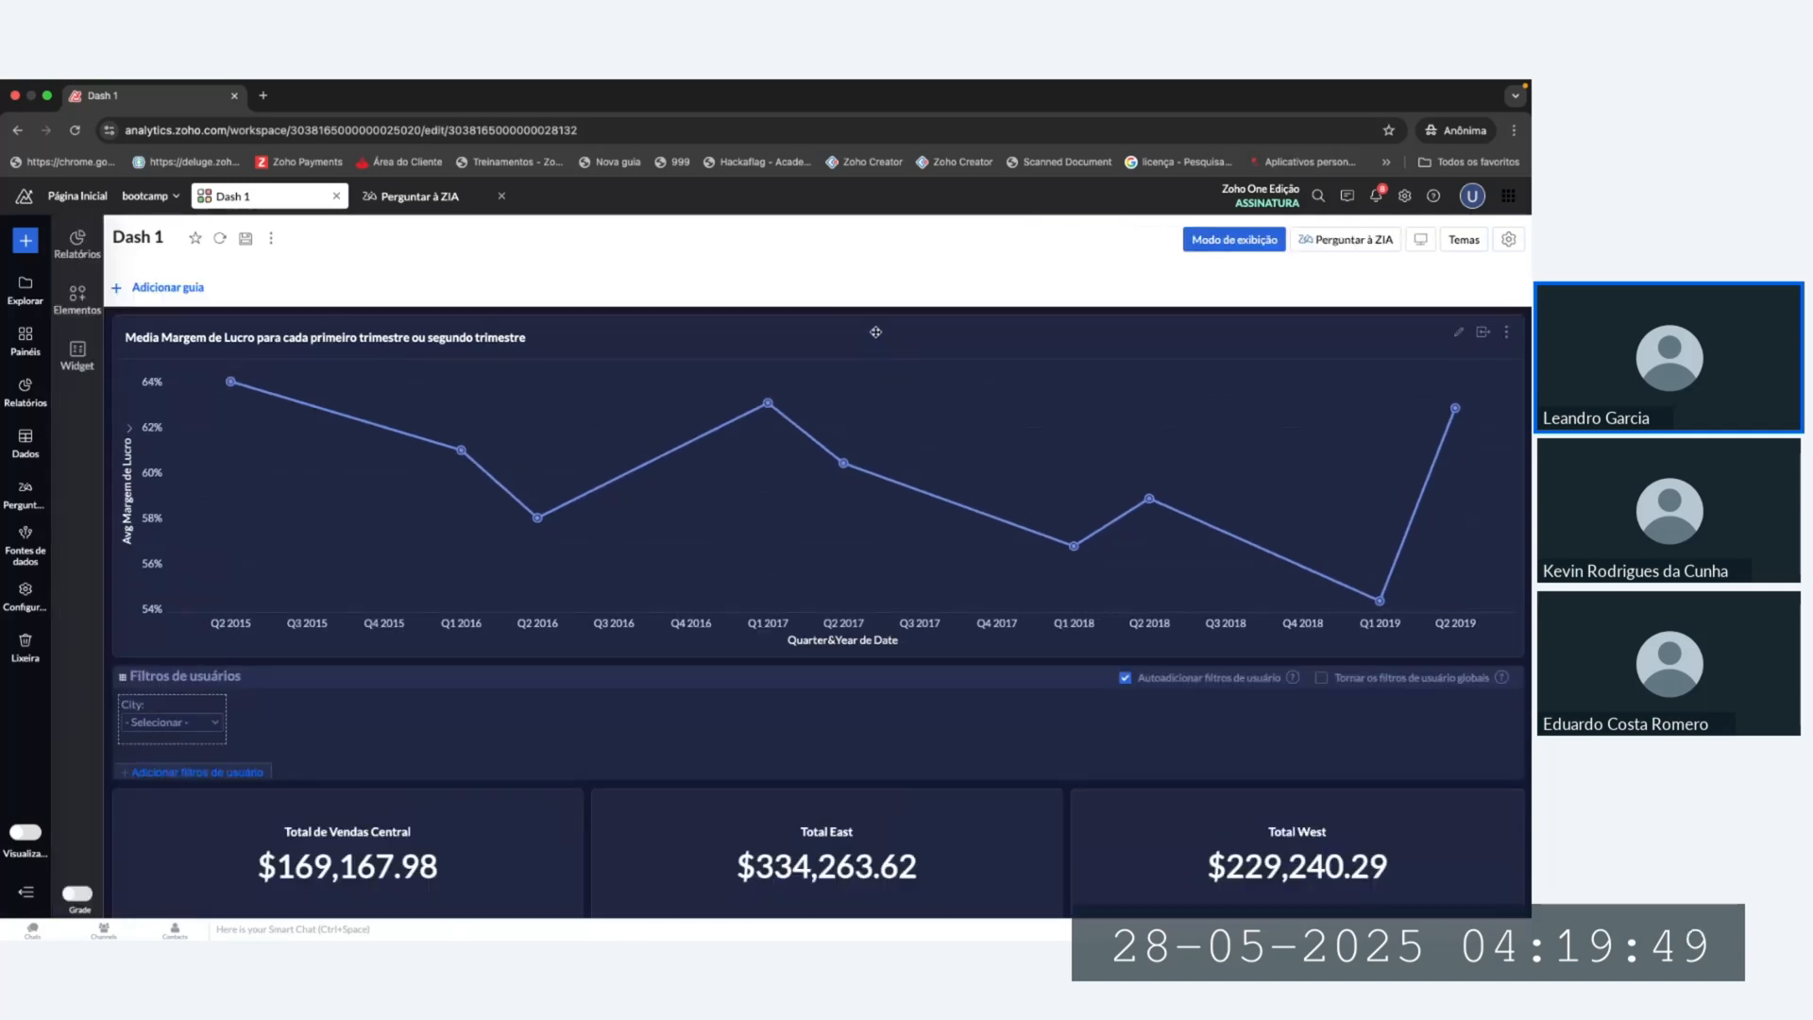
drag(881, 460, 914, 635)
scroll(916, 635, down, 10)
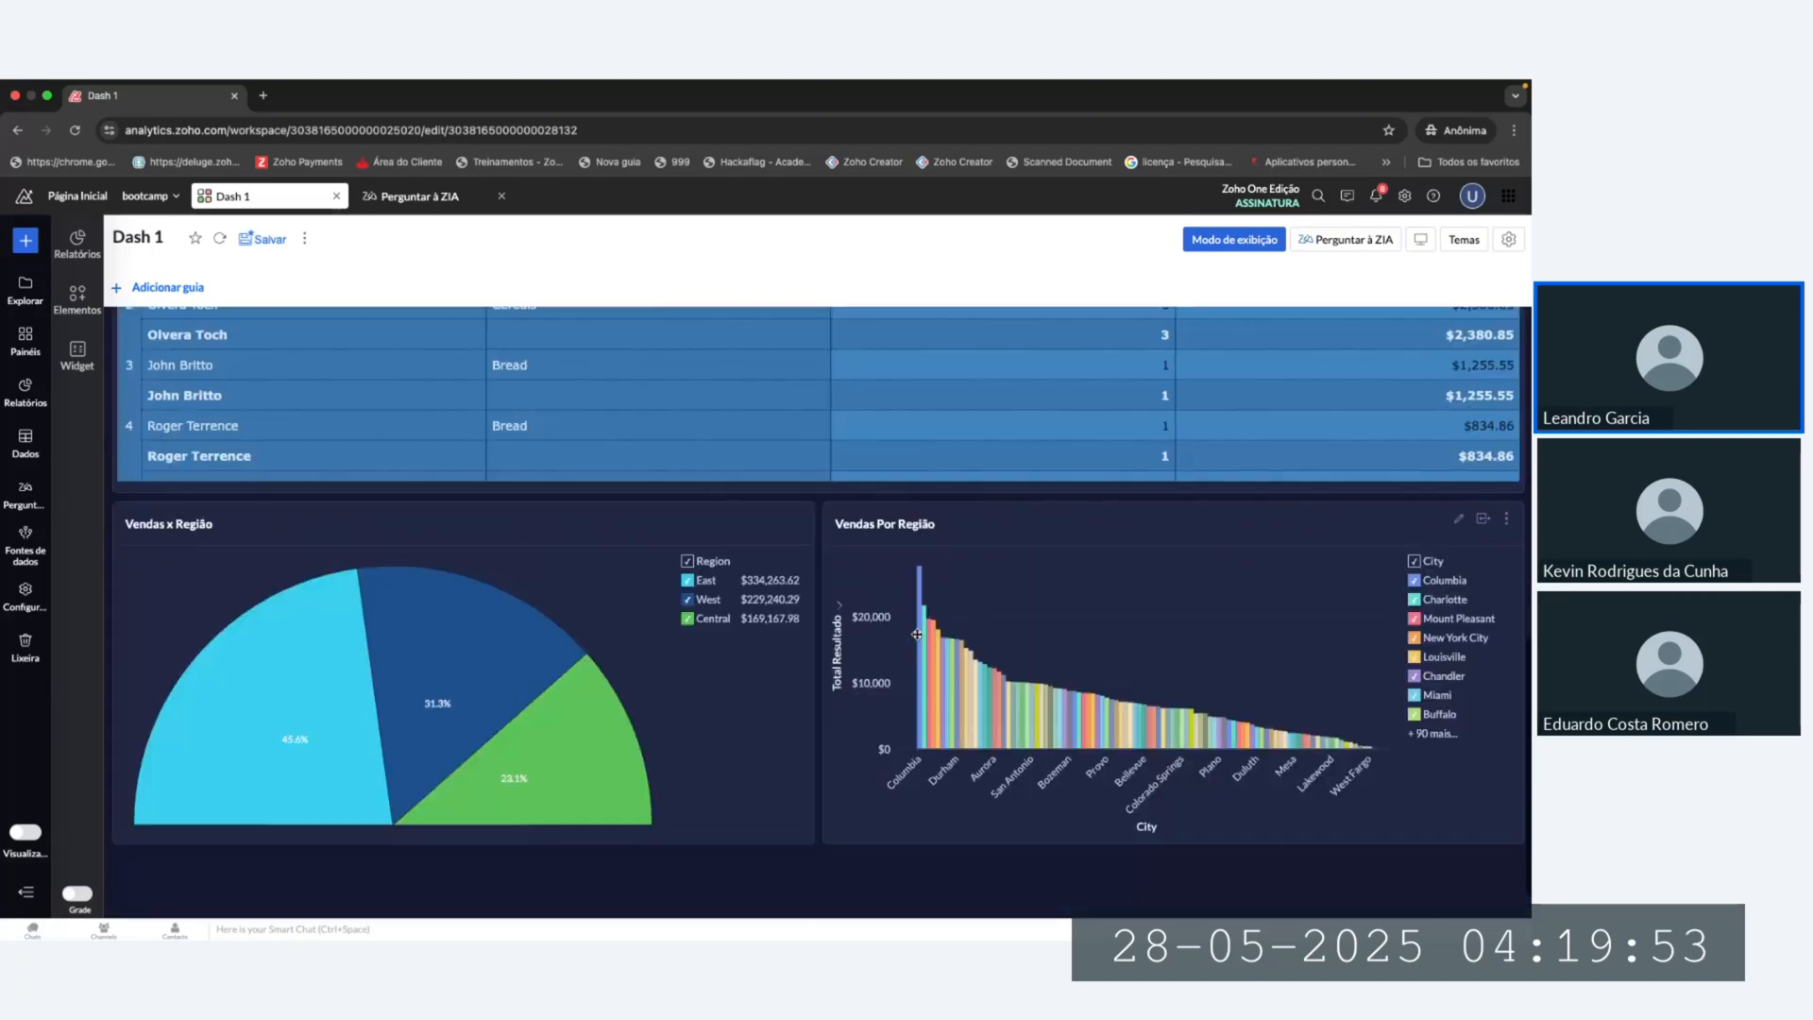
scroll(917, 634, up, 10)
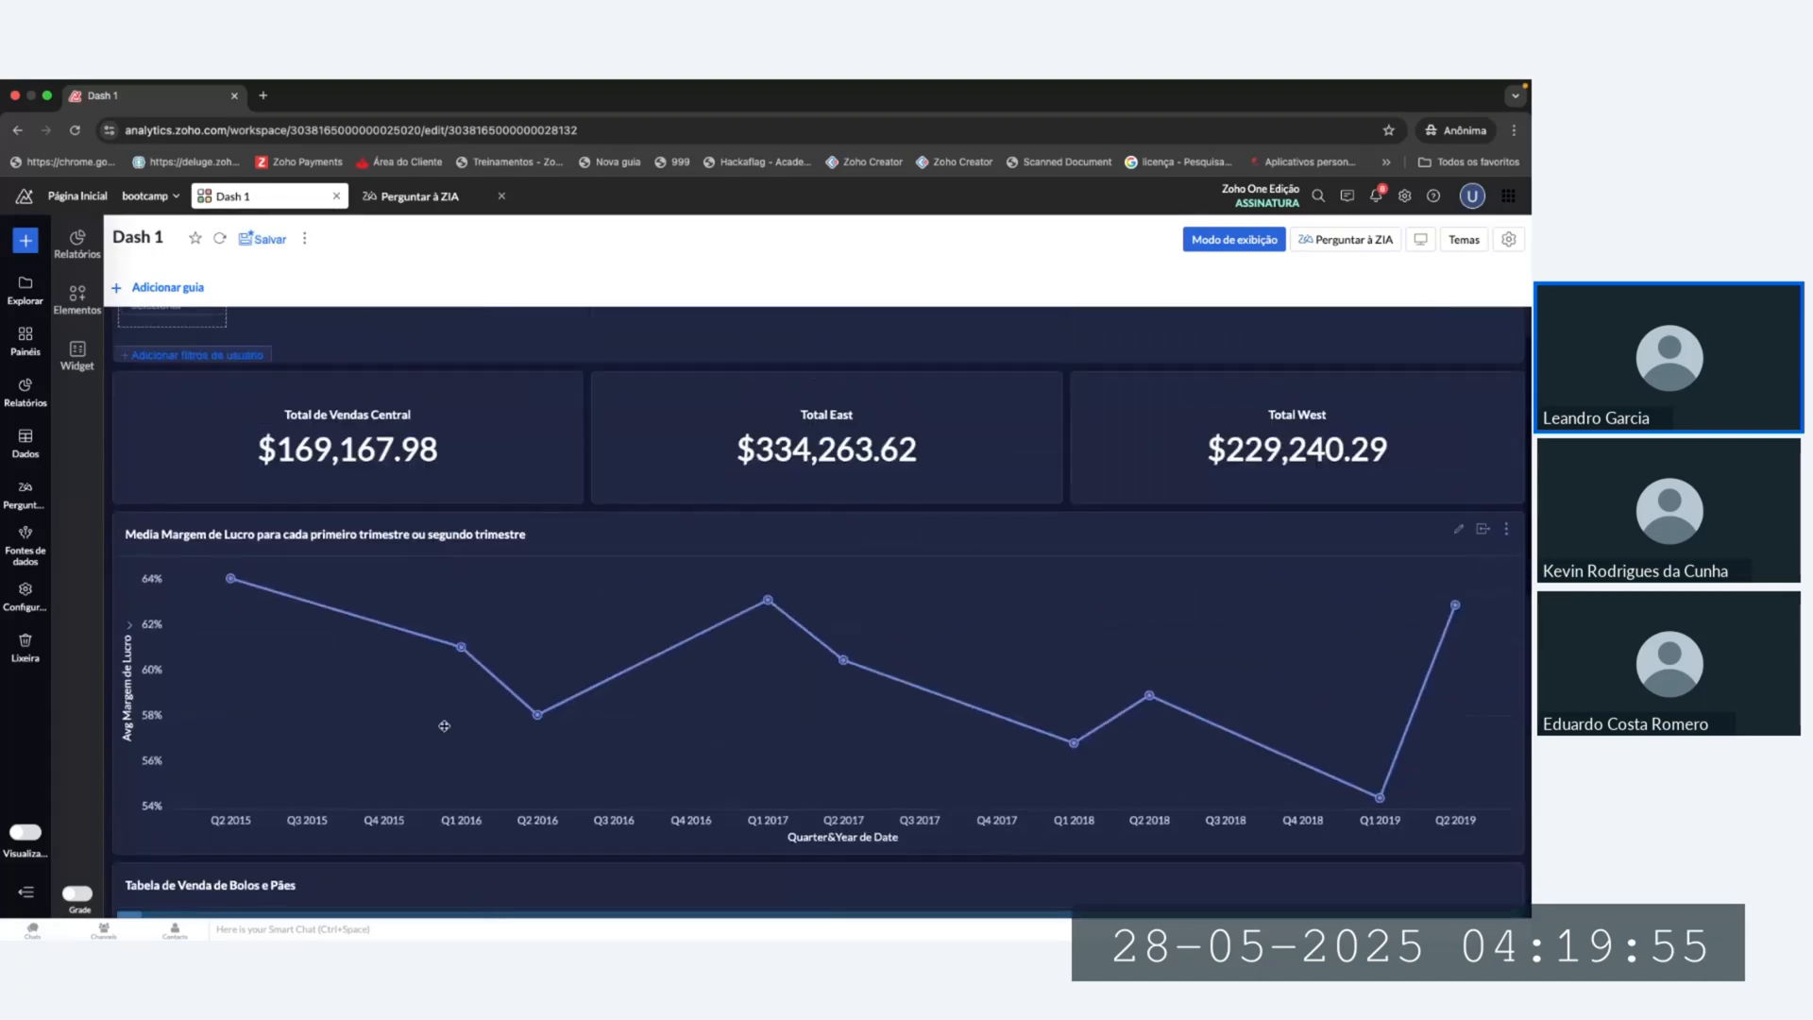
scroll(878, 708, up, 1)
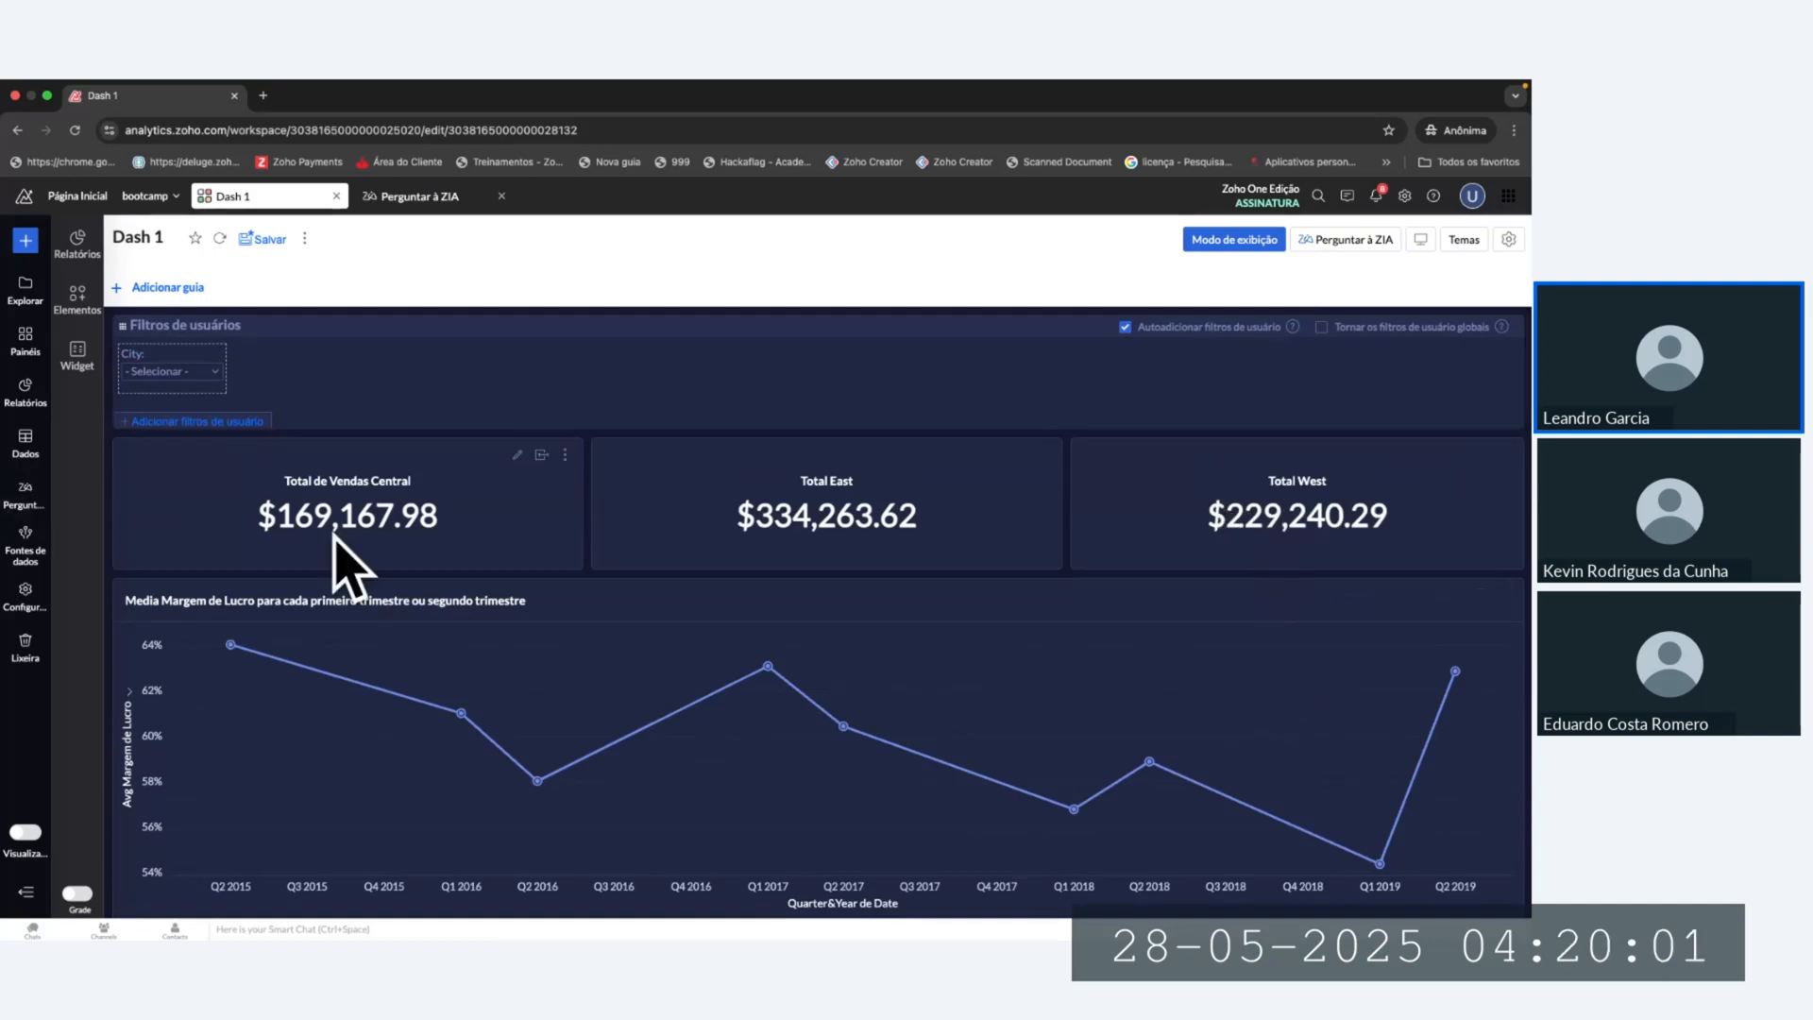
Step: Return to the Ask Zia page and ask a question by voice input
click(19, 507)
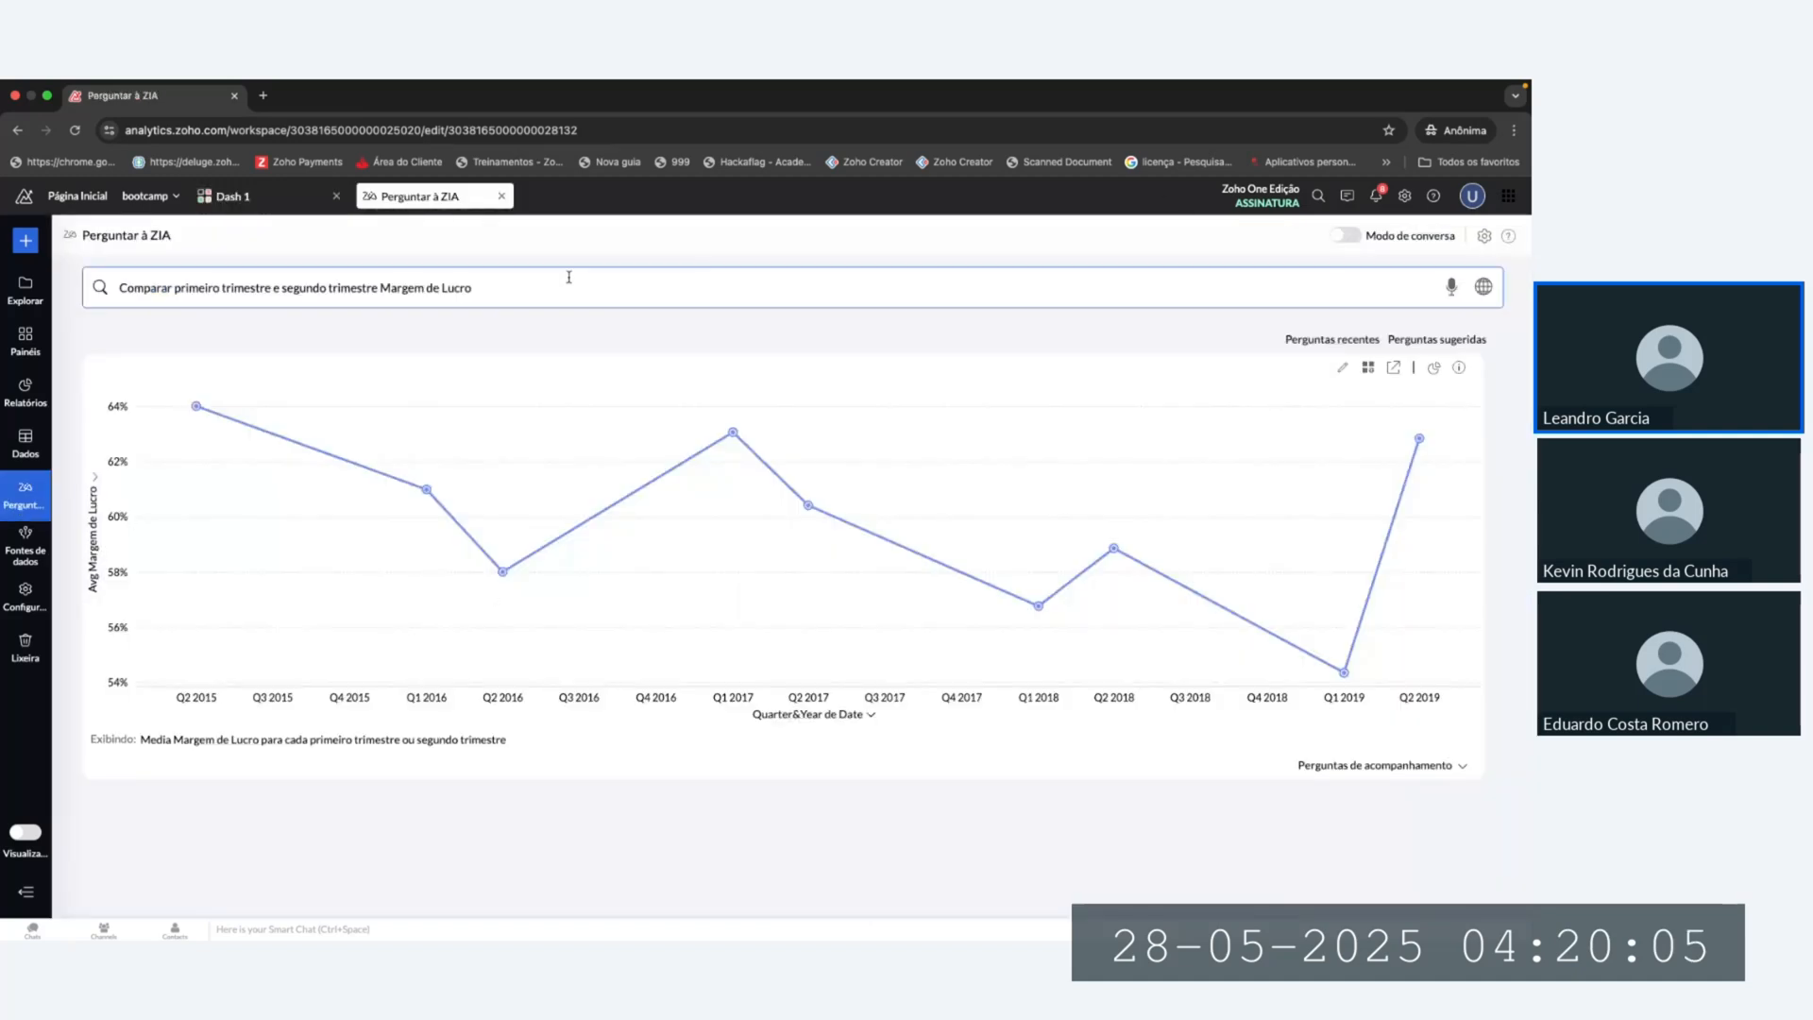
click(1451, 289)
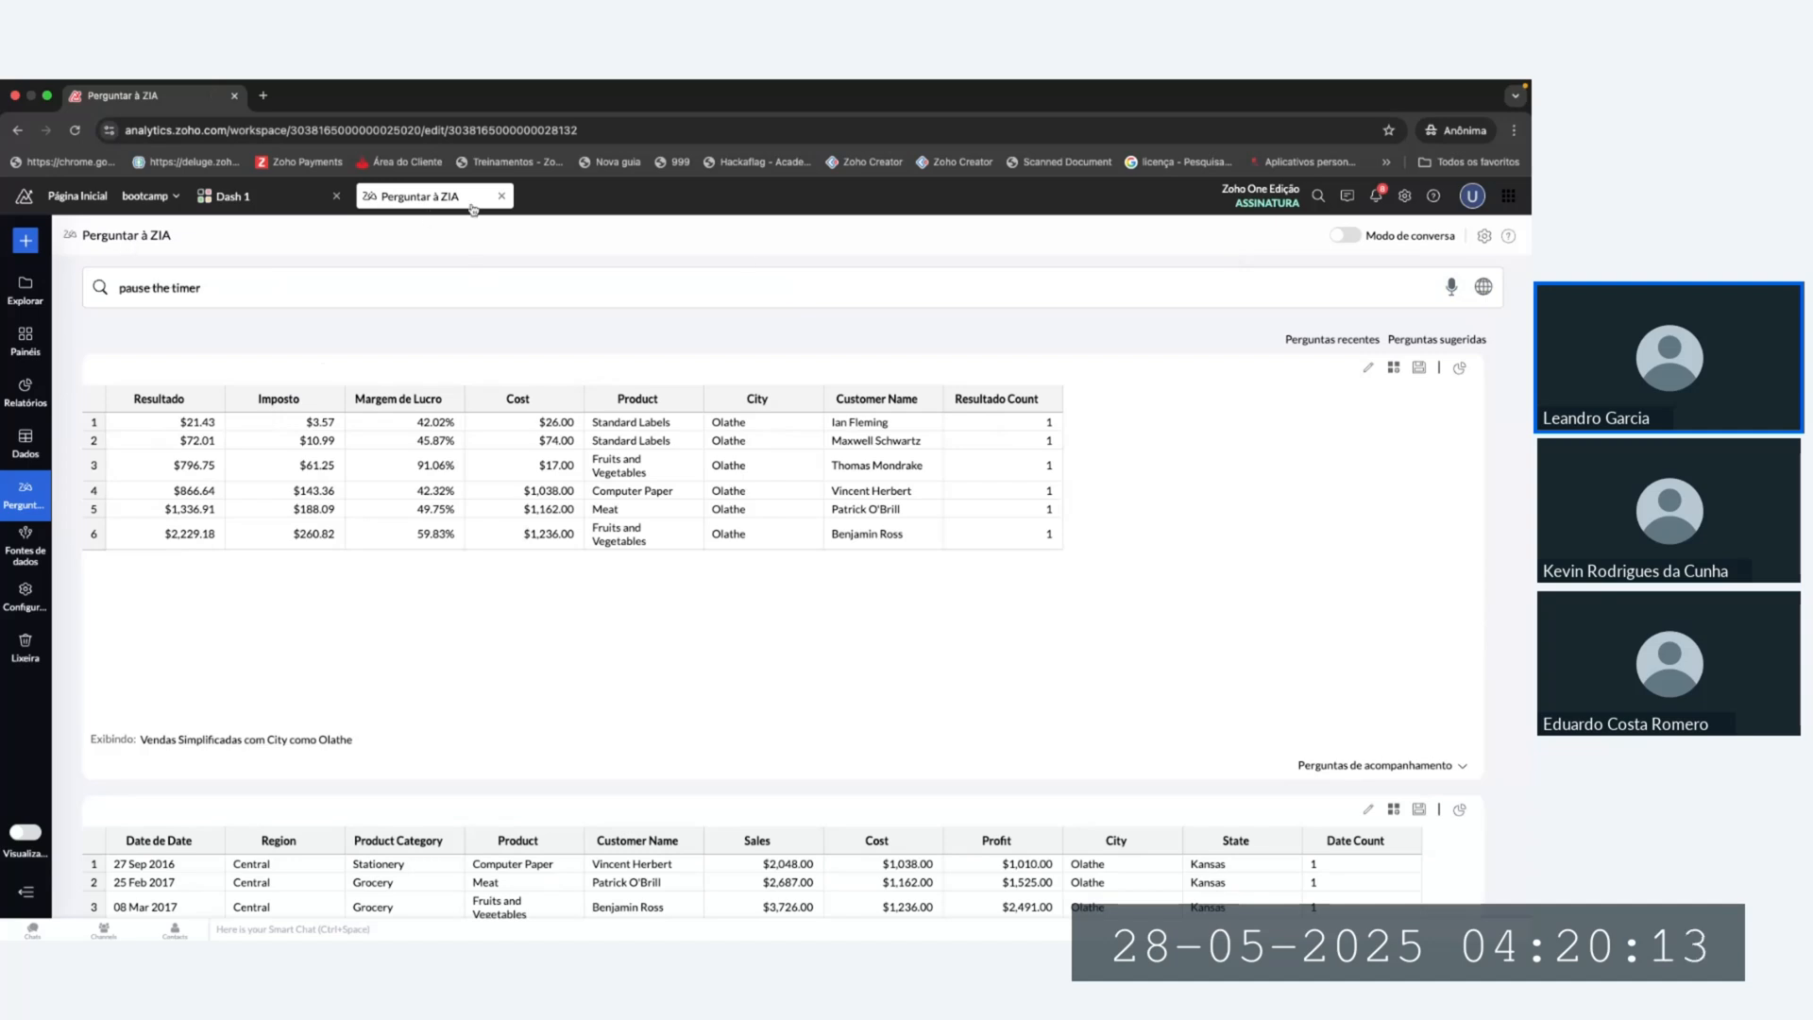
click(1449, 288)
Step: Replace the spoken question with "Trimestre Resultado" and run it
triple_click(1204, 291)
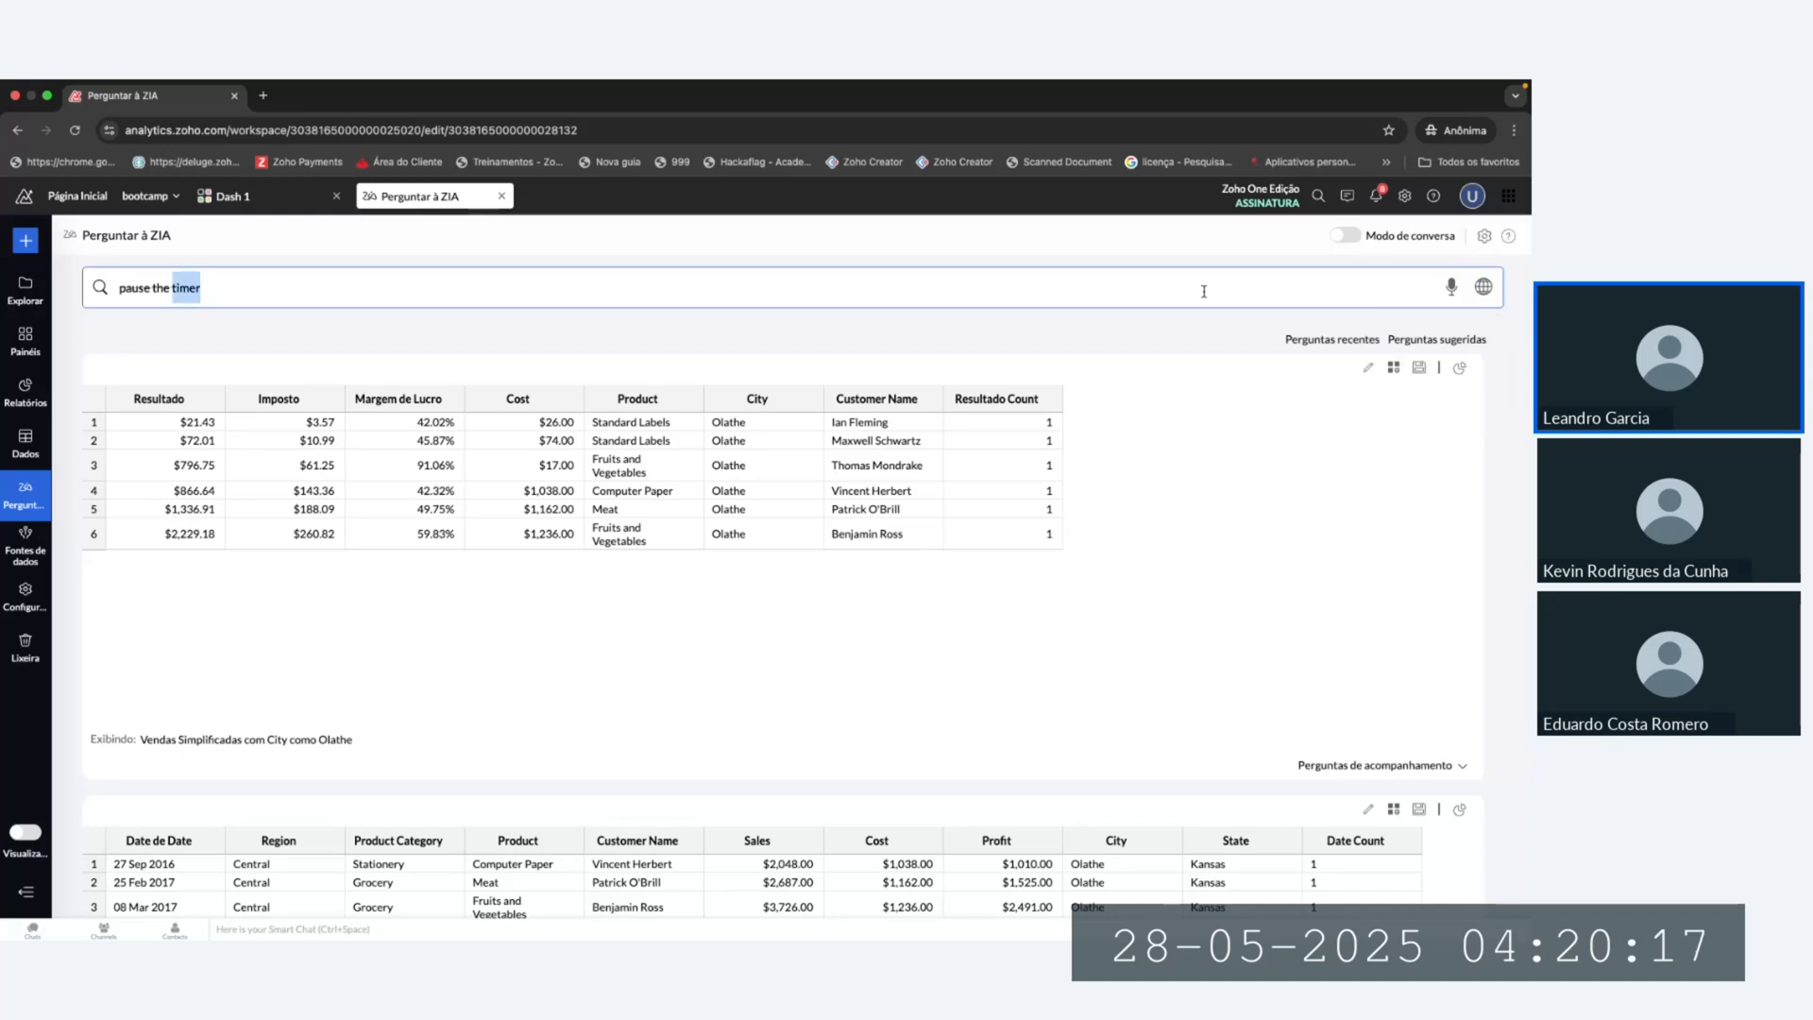
click(1203, 291)
key(BackSpace)
key(BackSpace)
key(BackSpace)
key(BackSpace)
key(BackSpace)
key(BackSpace)
key(BackSpace)
key(BackSpace)
key(BackSpace)
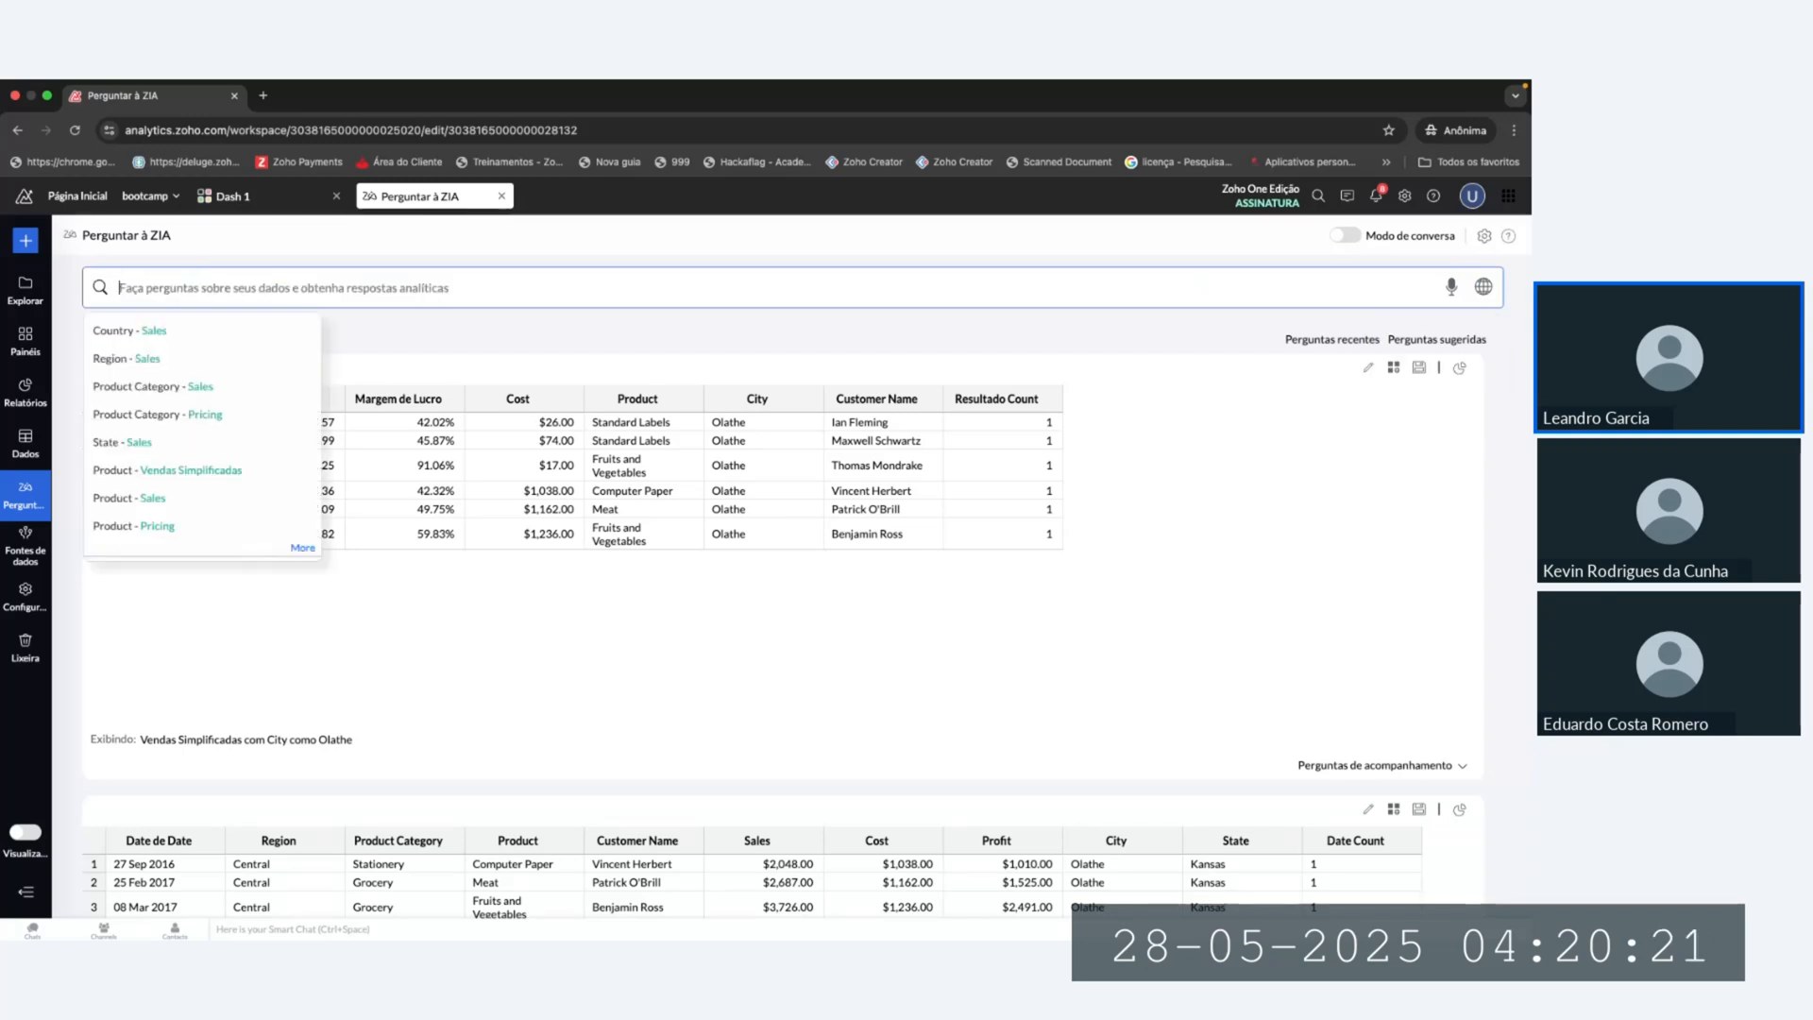
text(Trime)
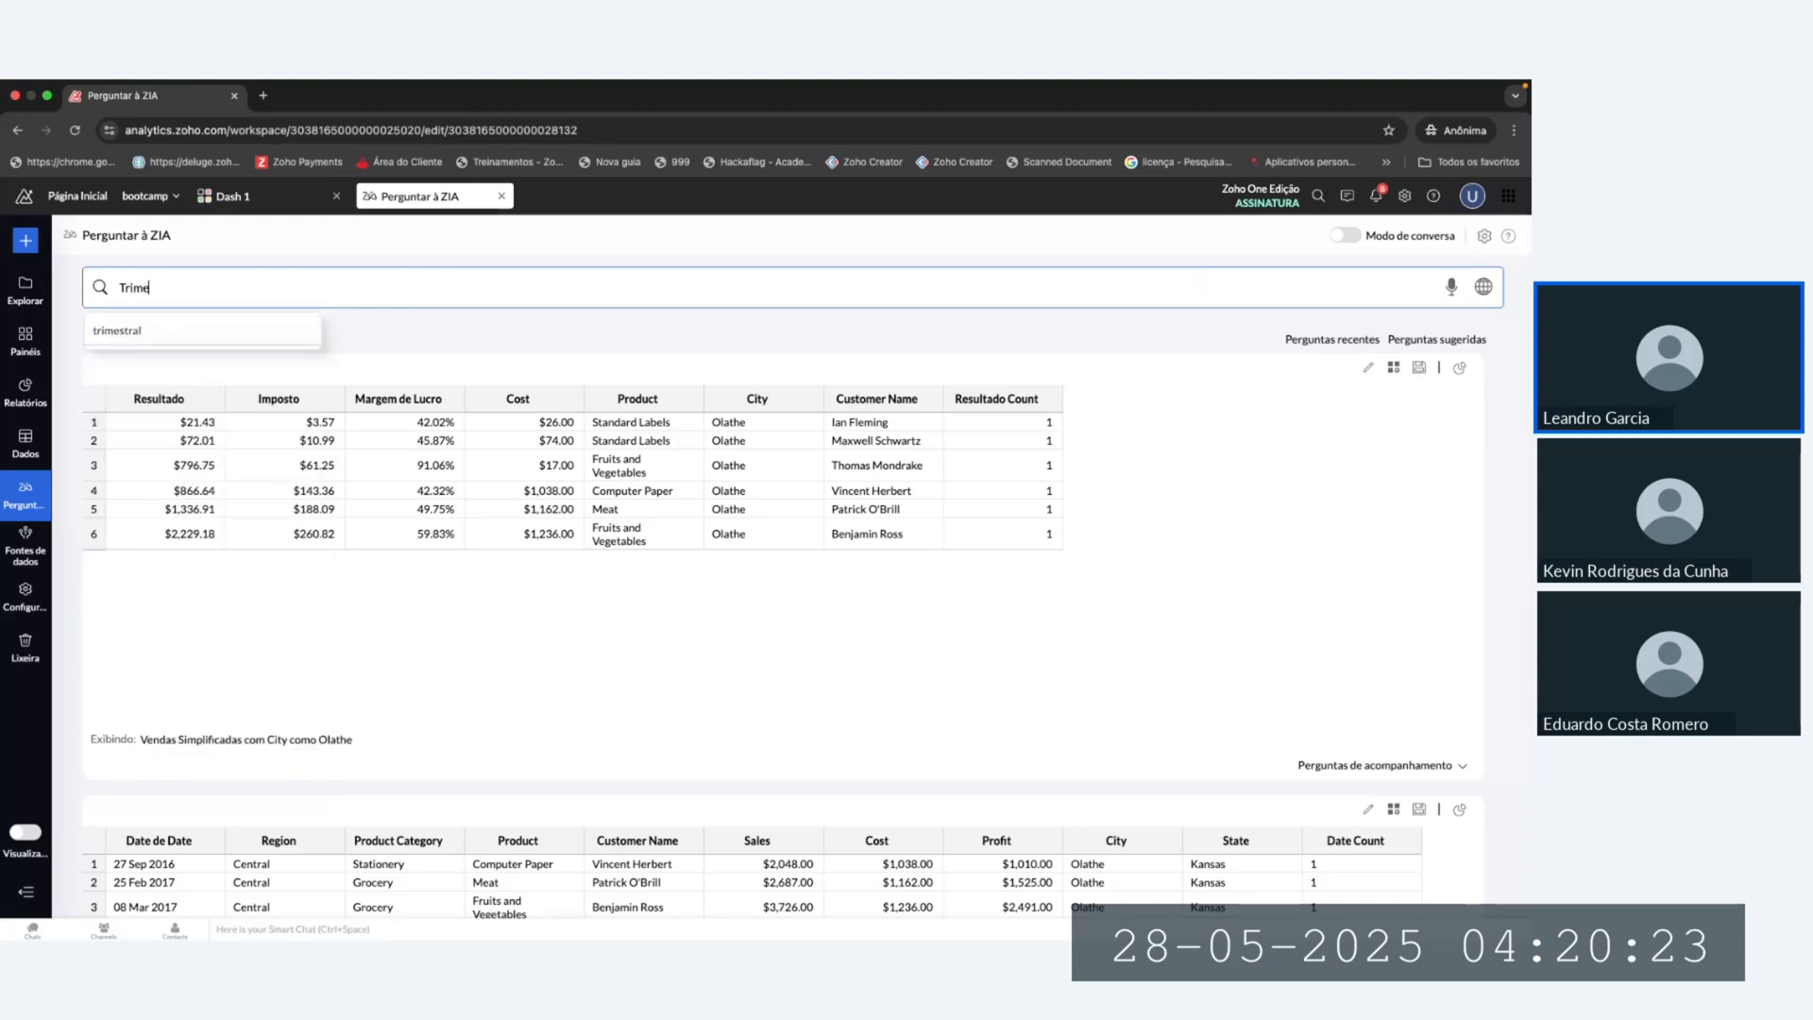
text(stre)
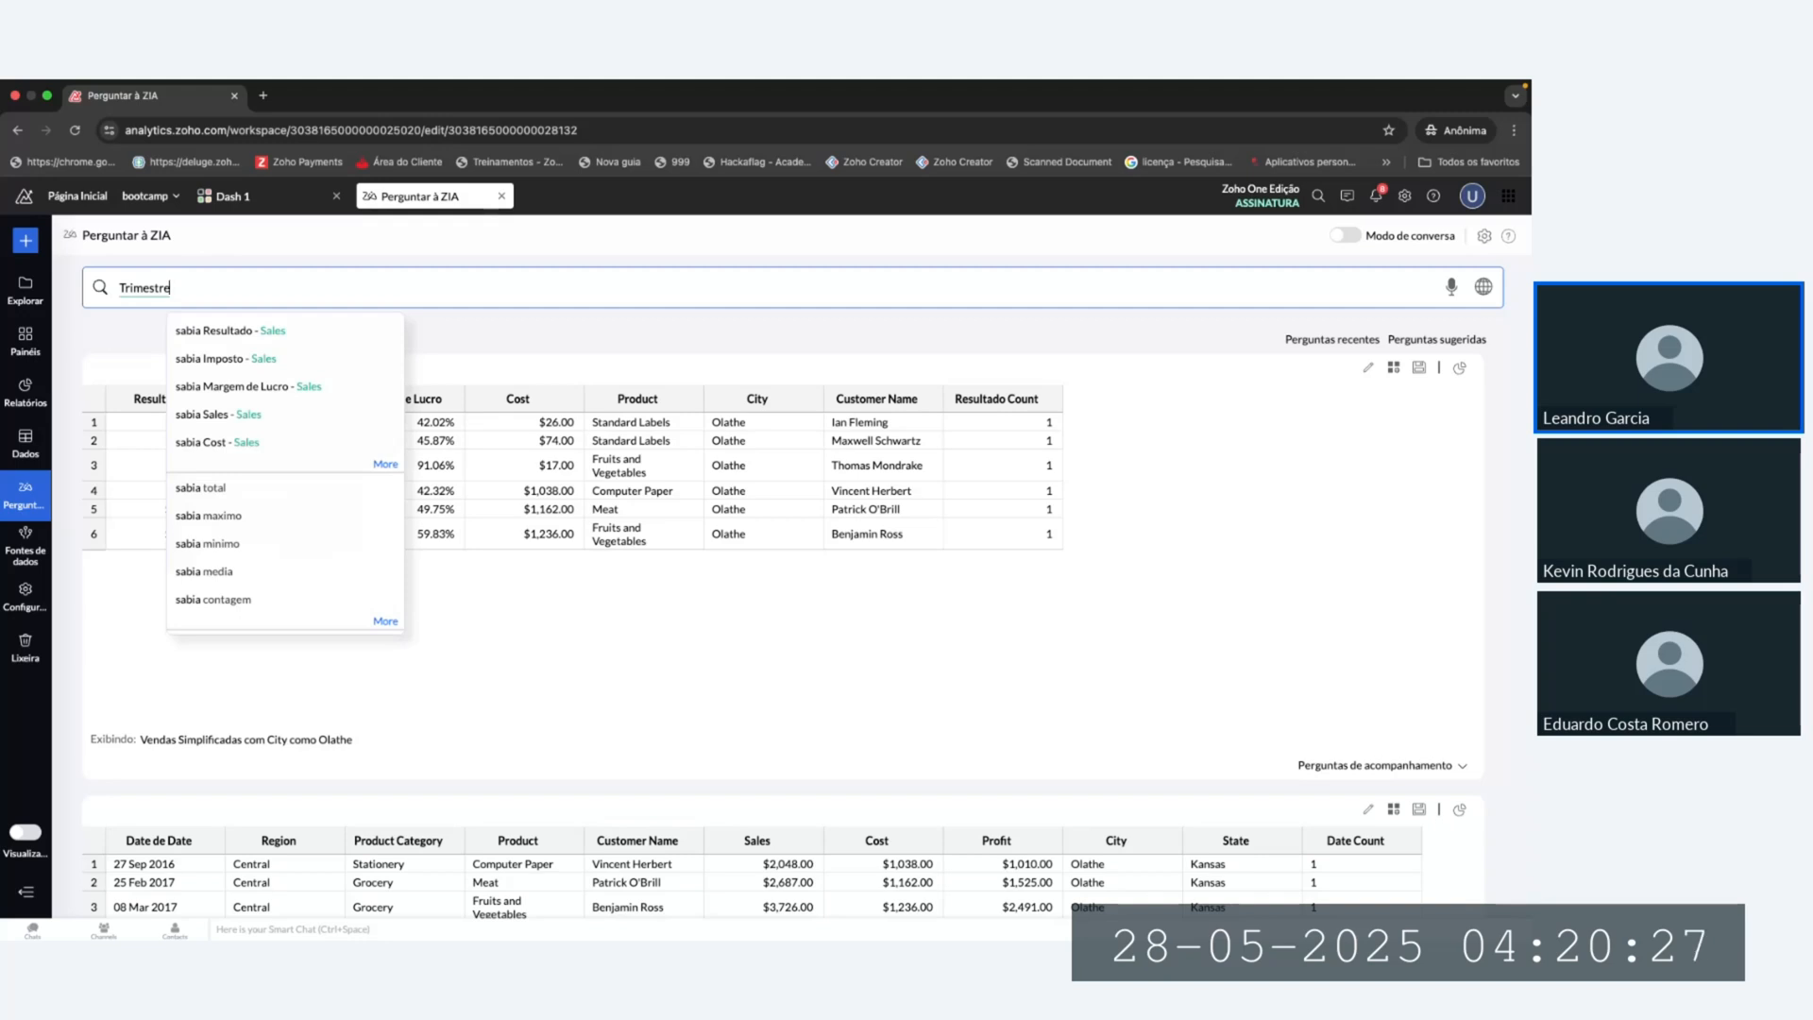
text( resul)
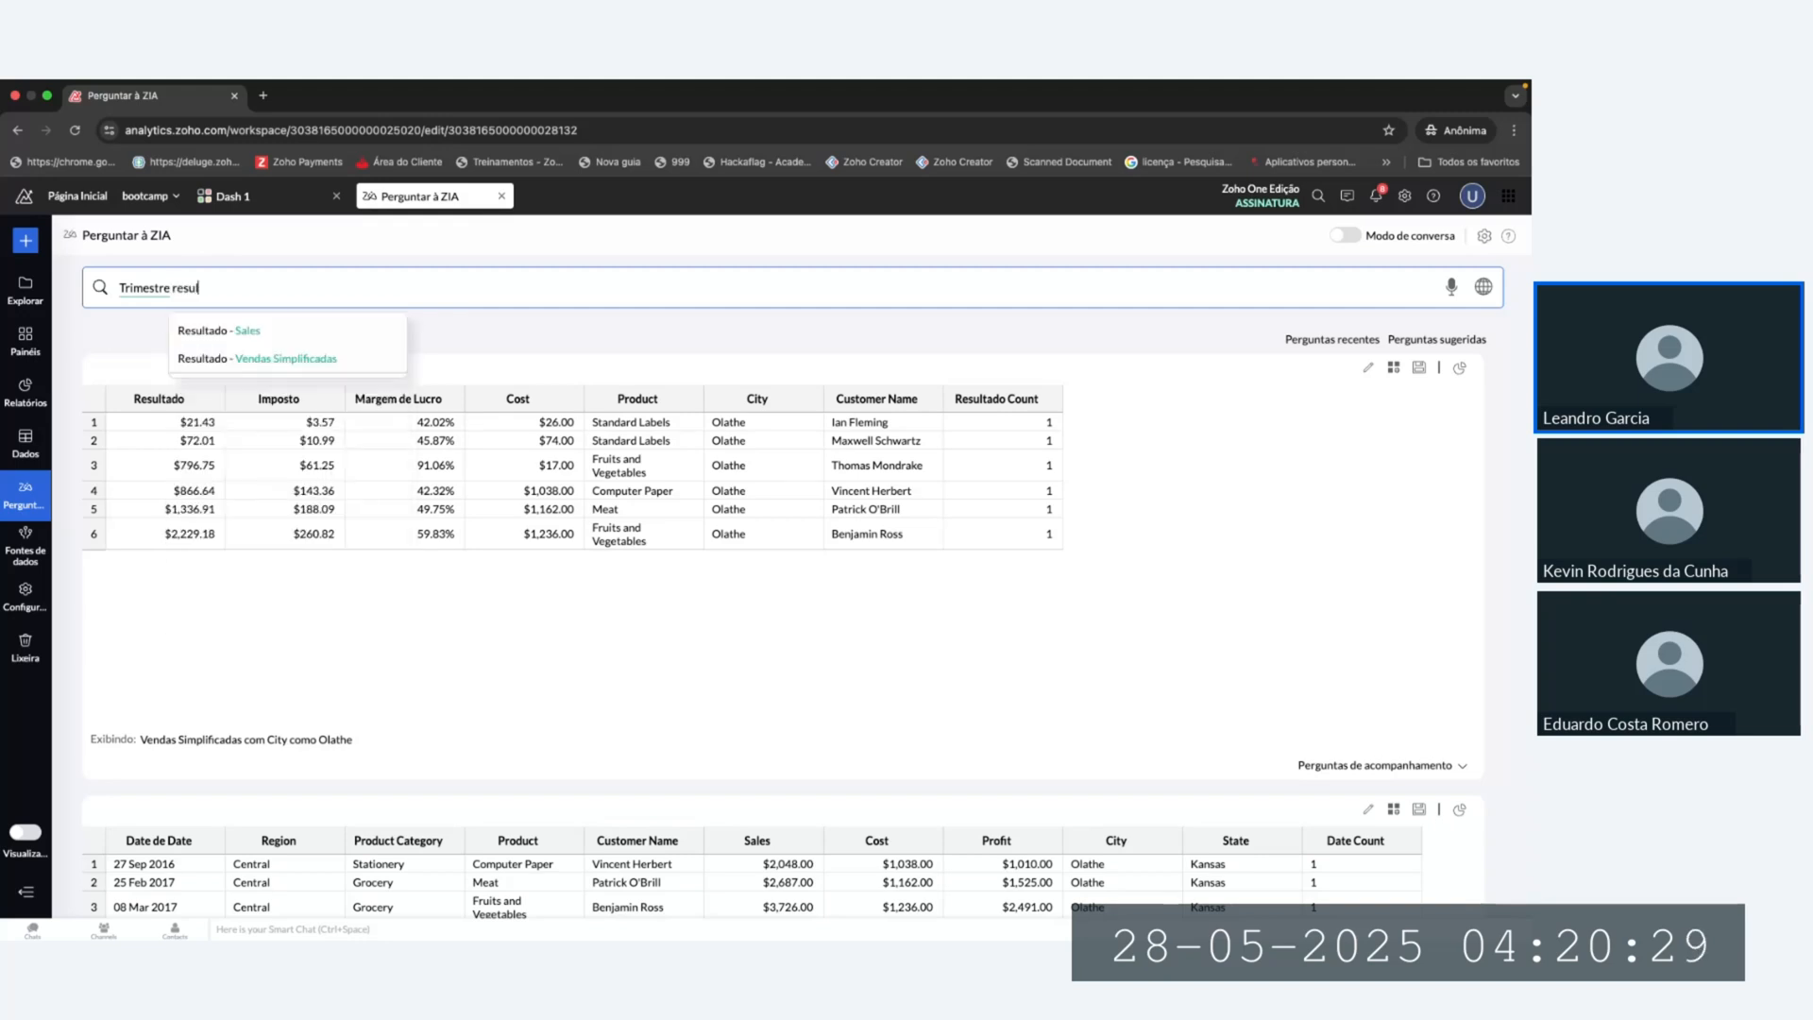
text(t)
key(Down)
key(Return)
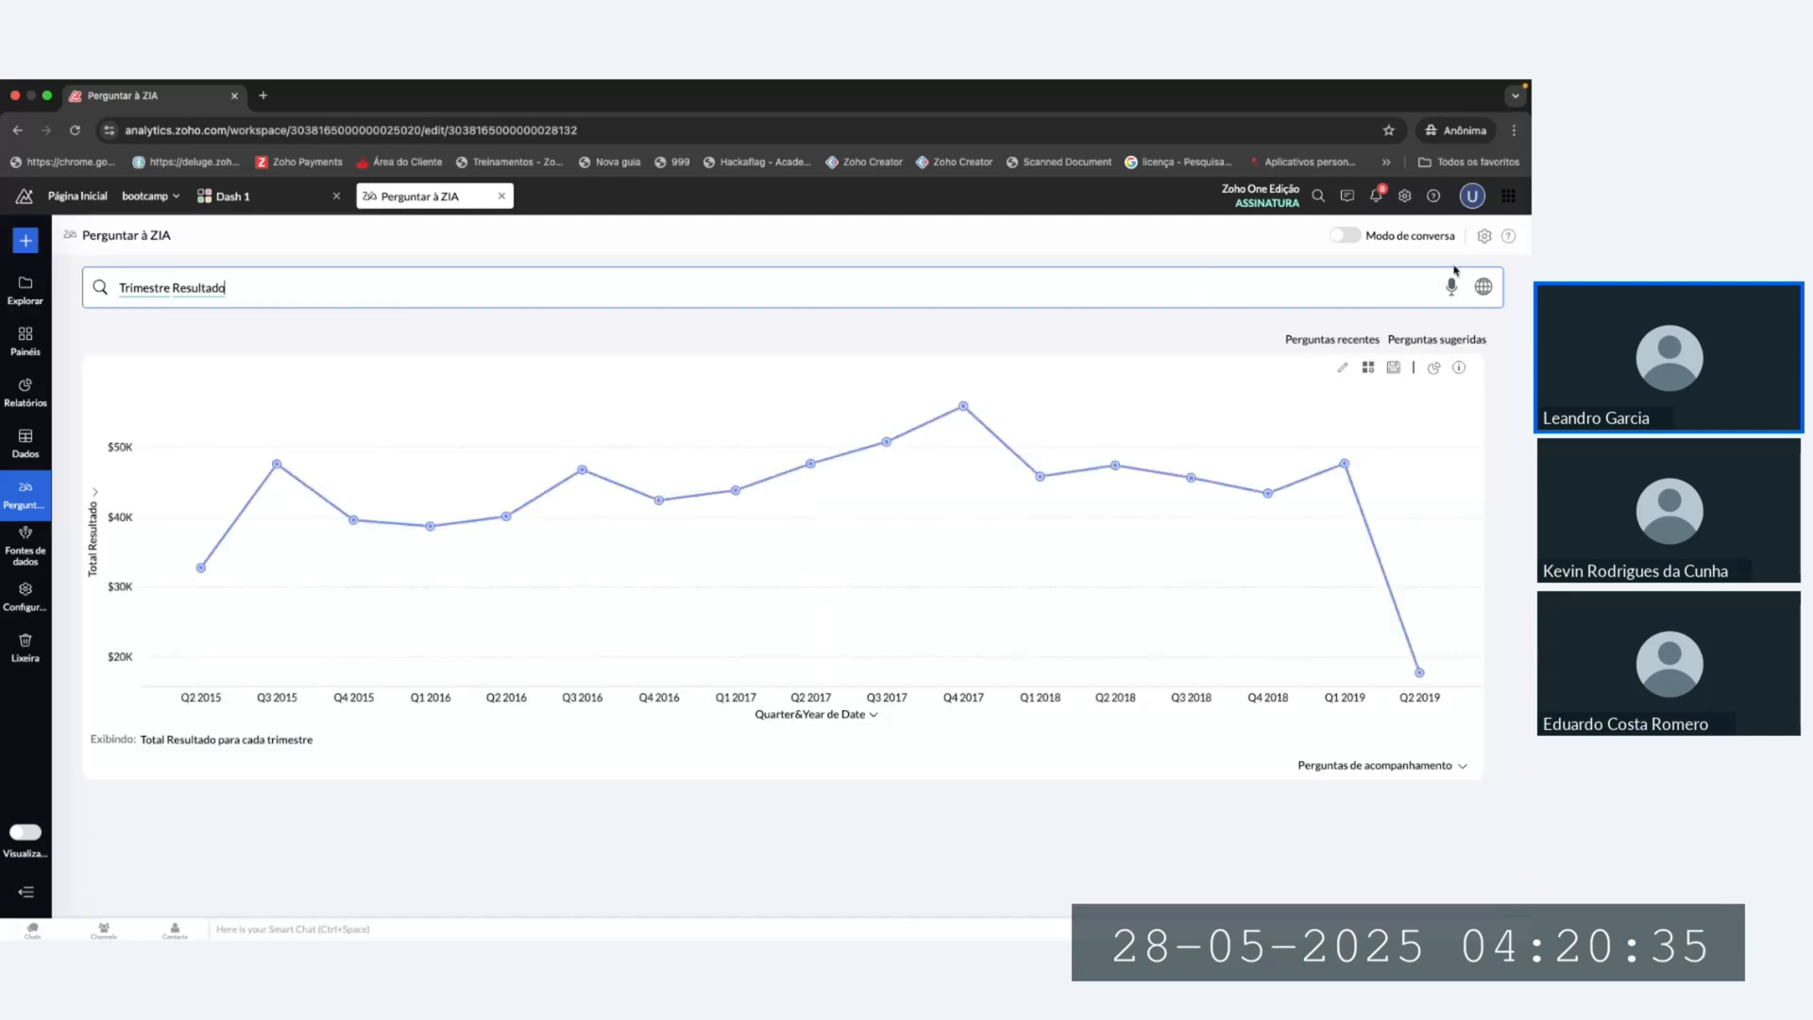
Step: Reopen the Ask Zia page with an empty question and run the recent question "Trimestral Margem de Lucro"
click(501, 200)
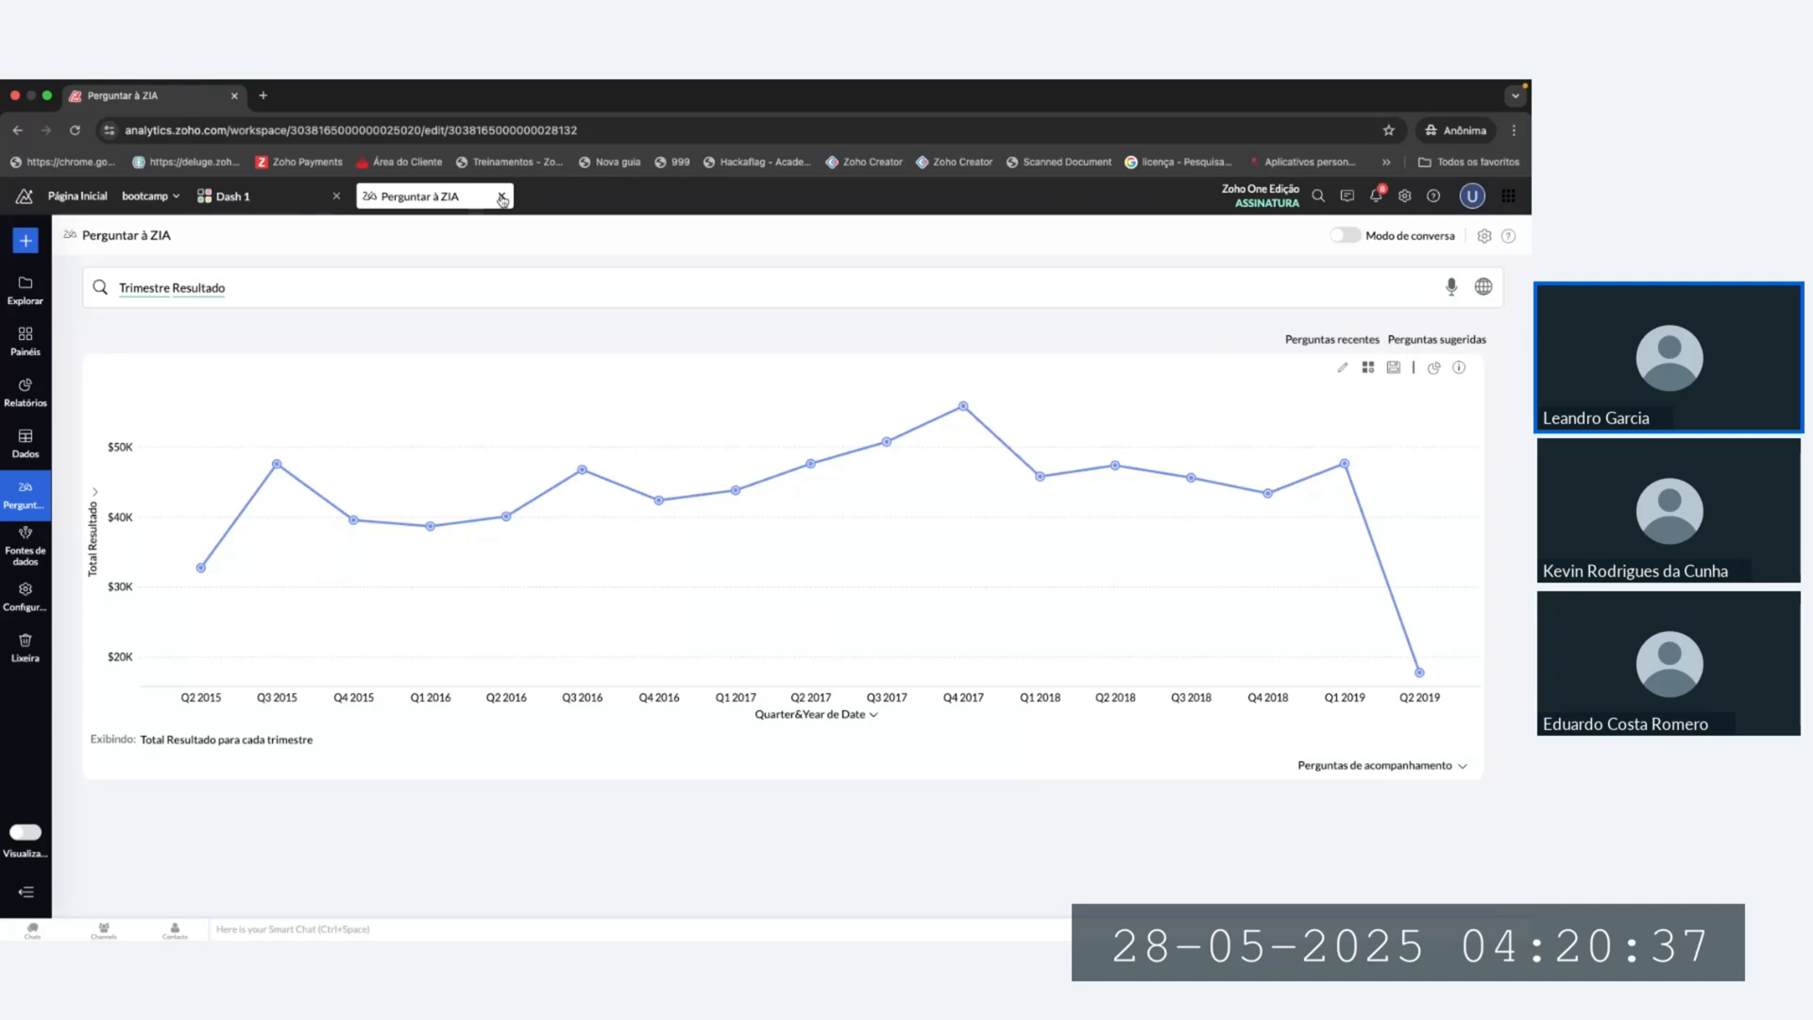
click(19, 508)
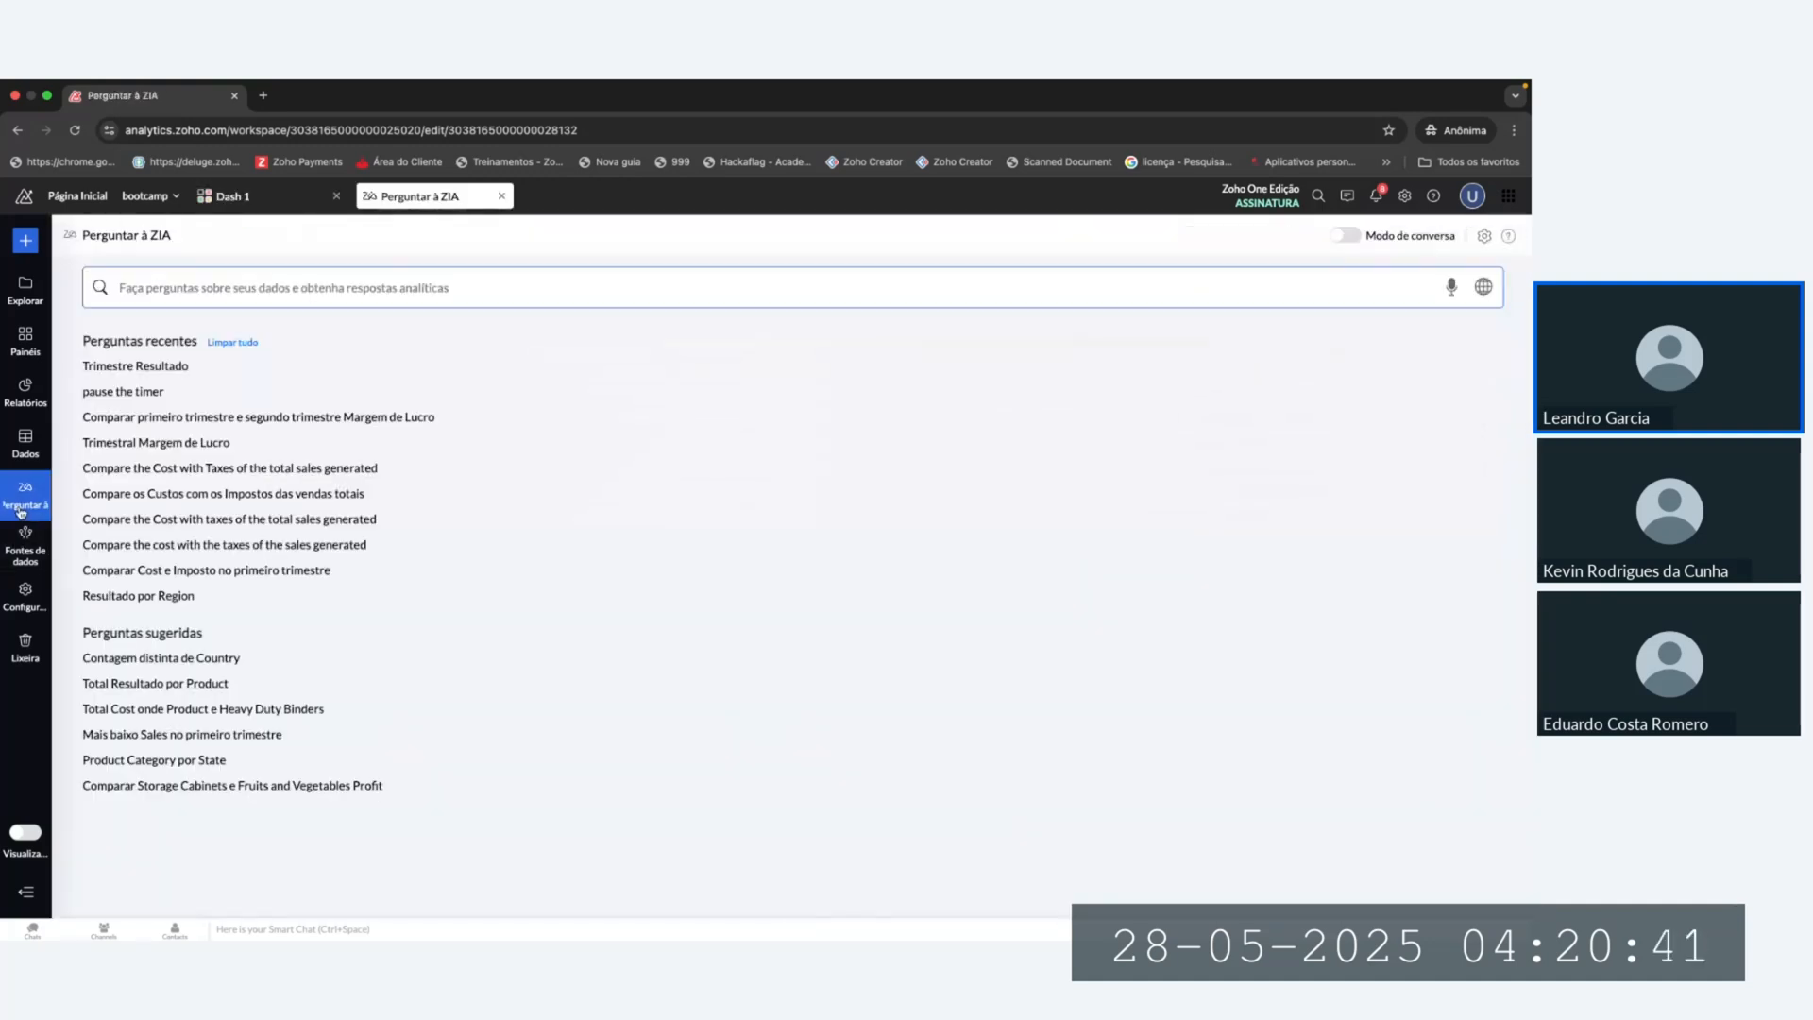
click(119, 443)
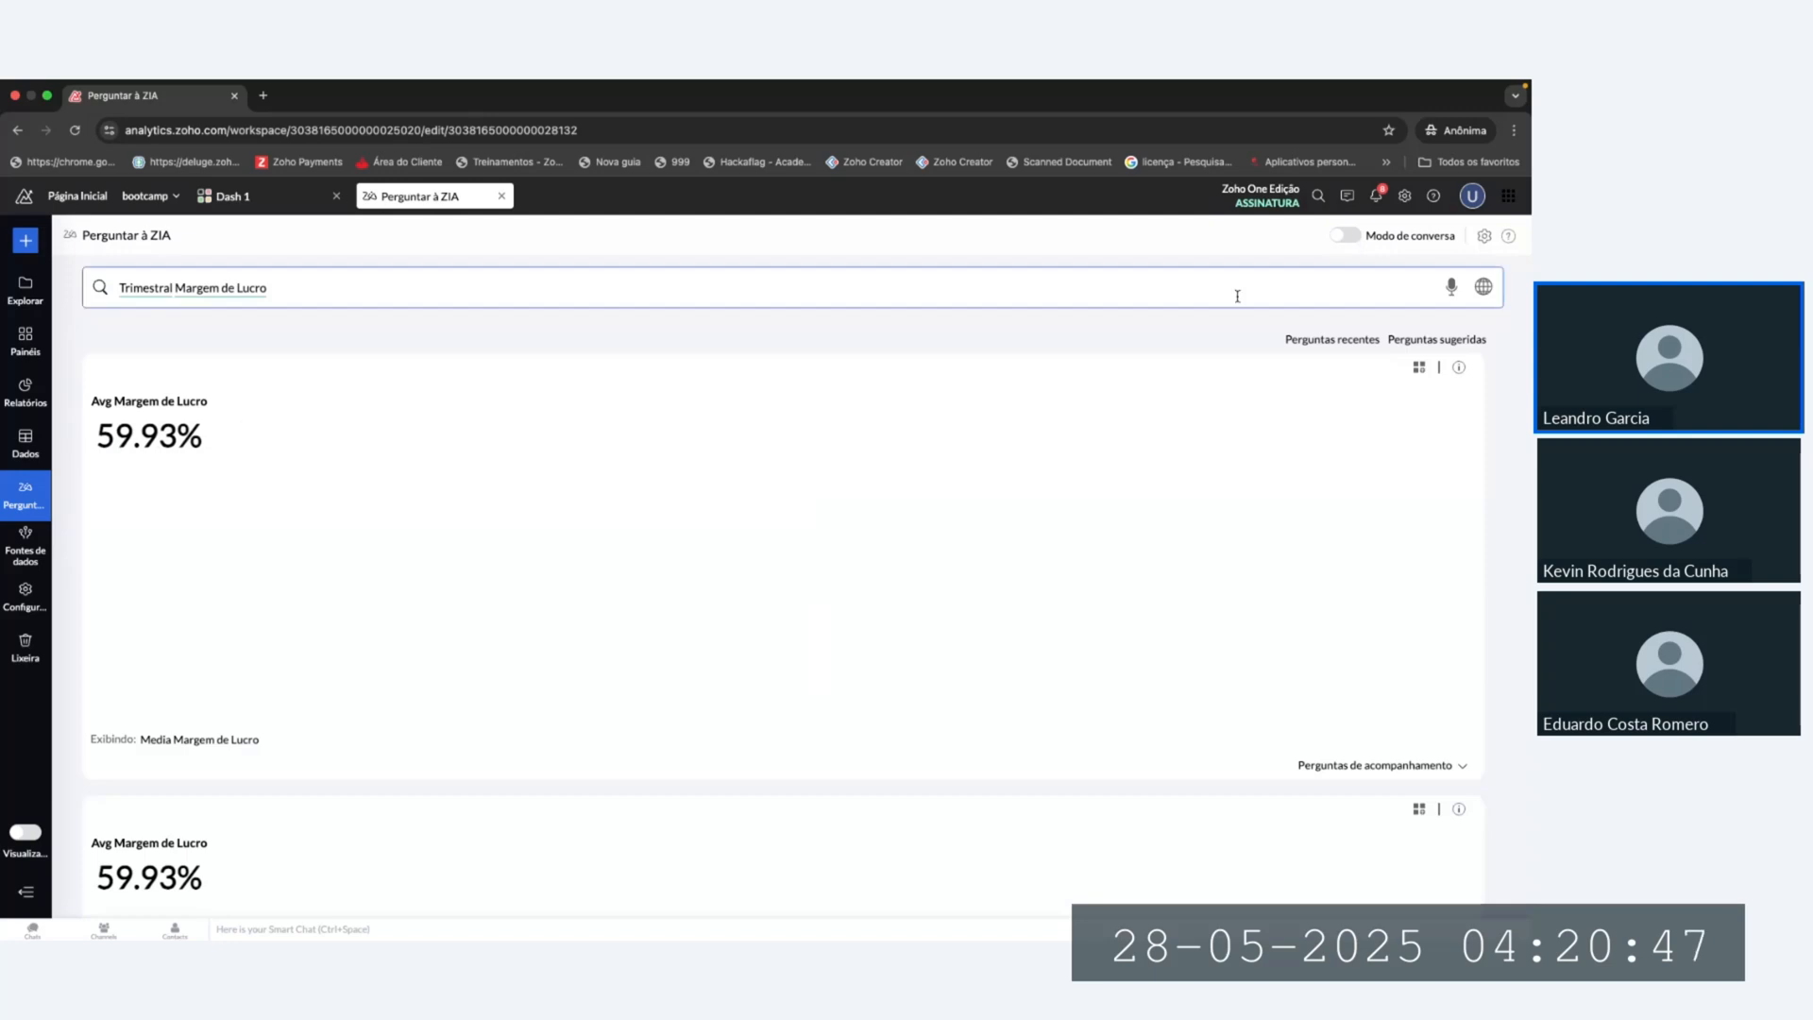
Step: Try to add the first Avg Margem de Lucro result to the Dash 1 dashboard
click(1415, 366)
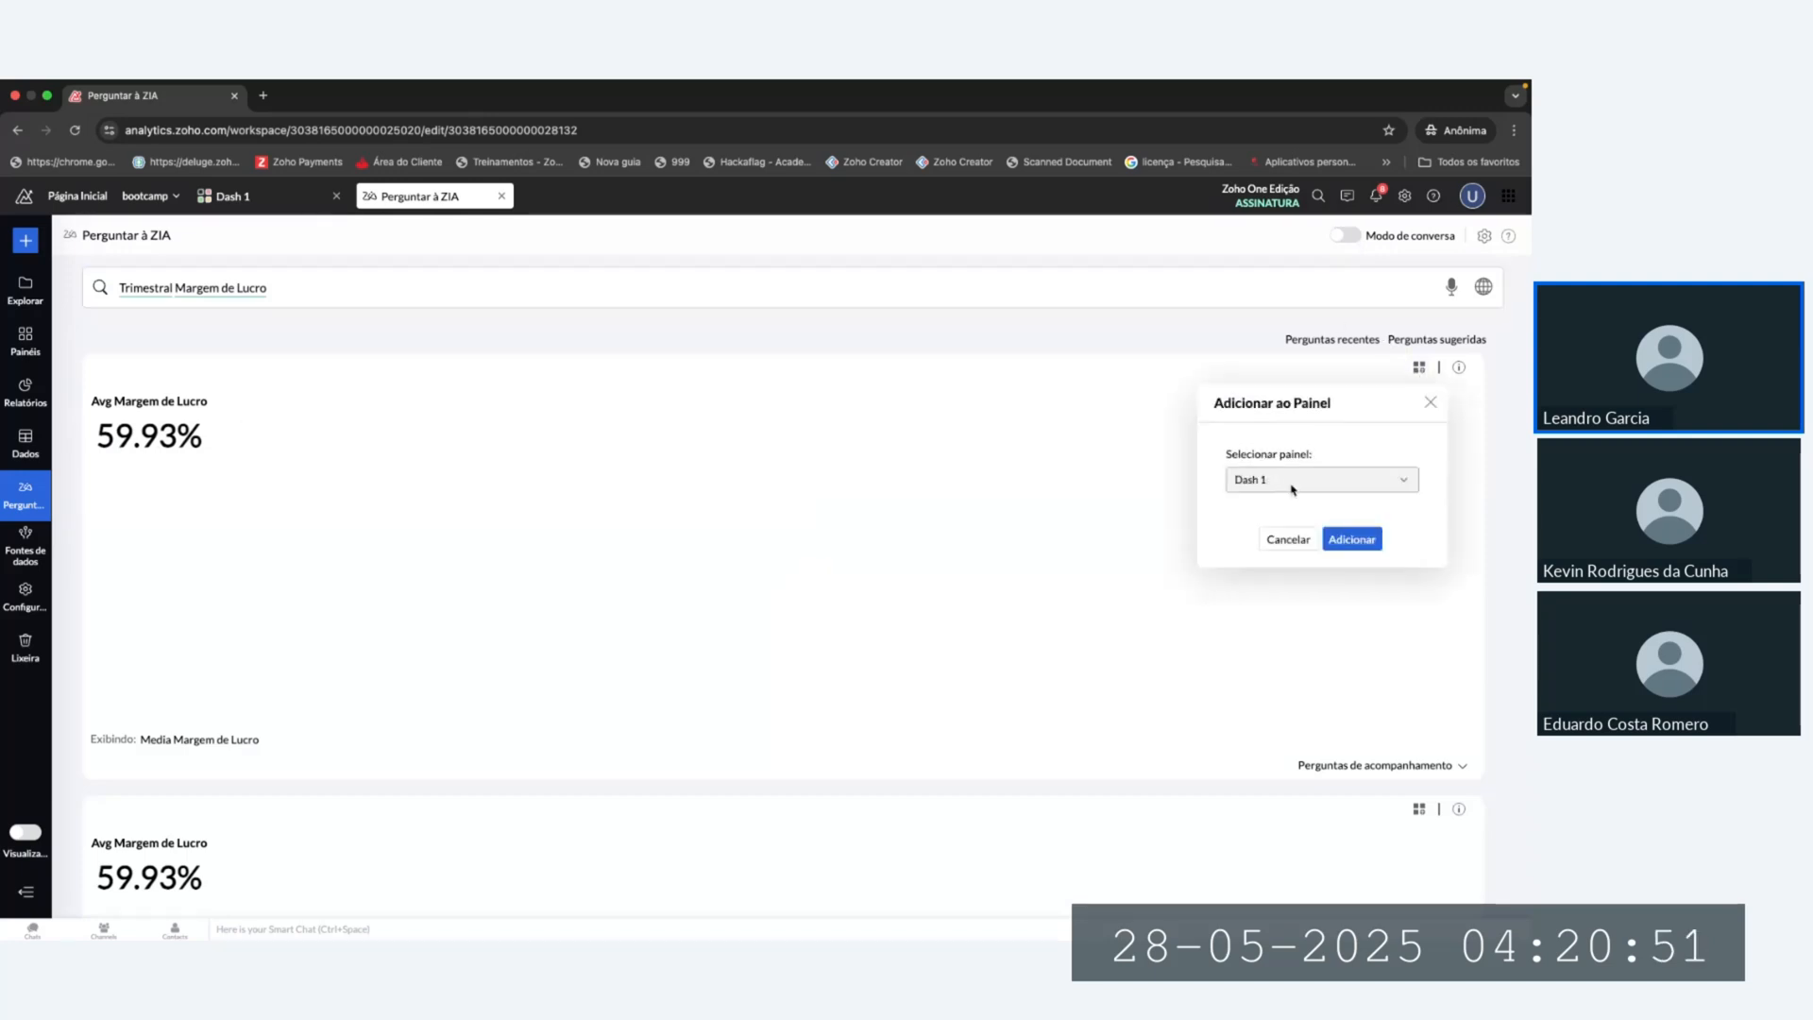
click(1344, 540)
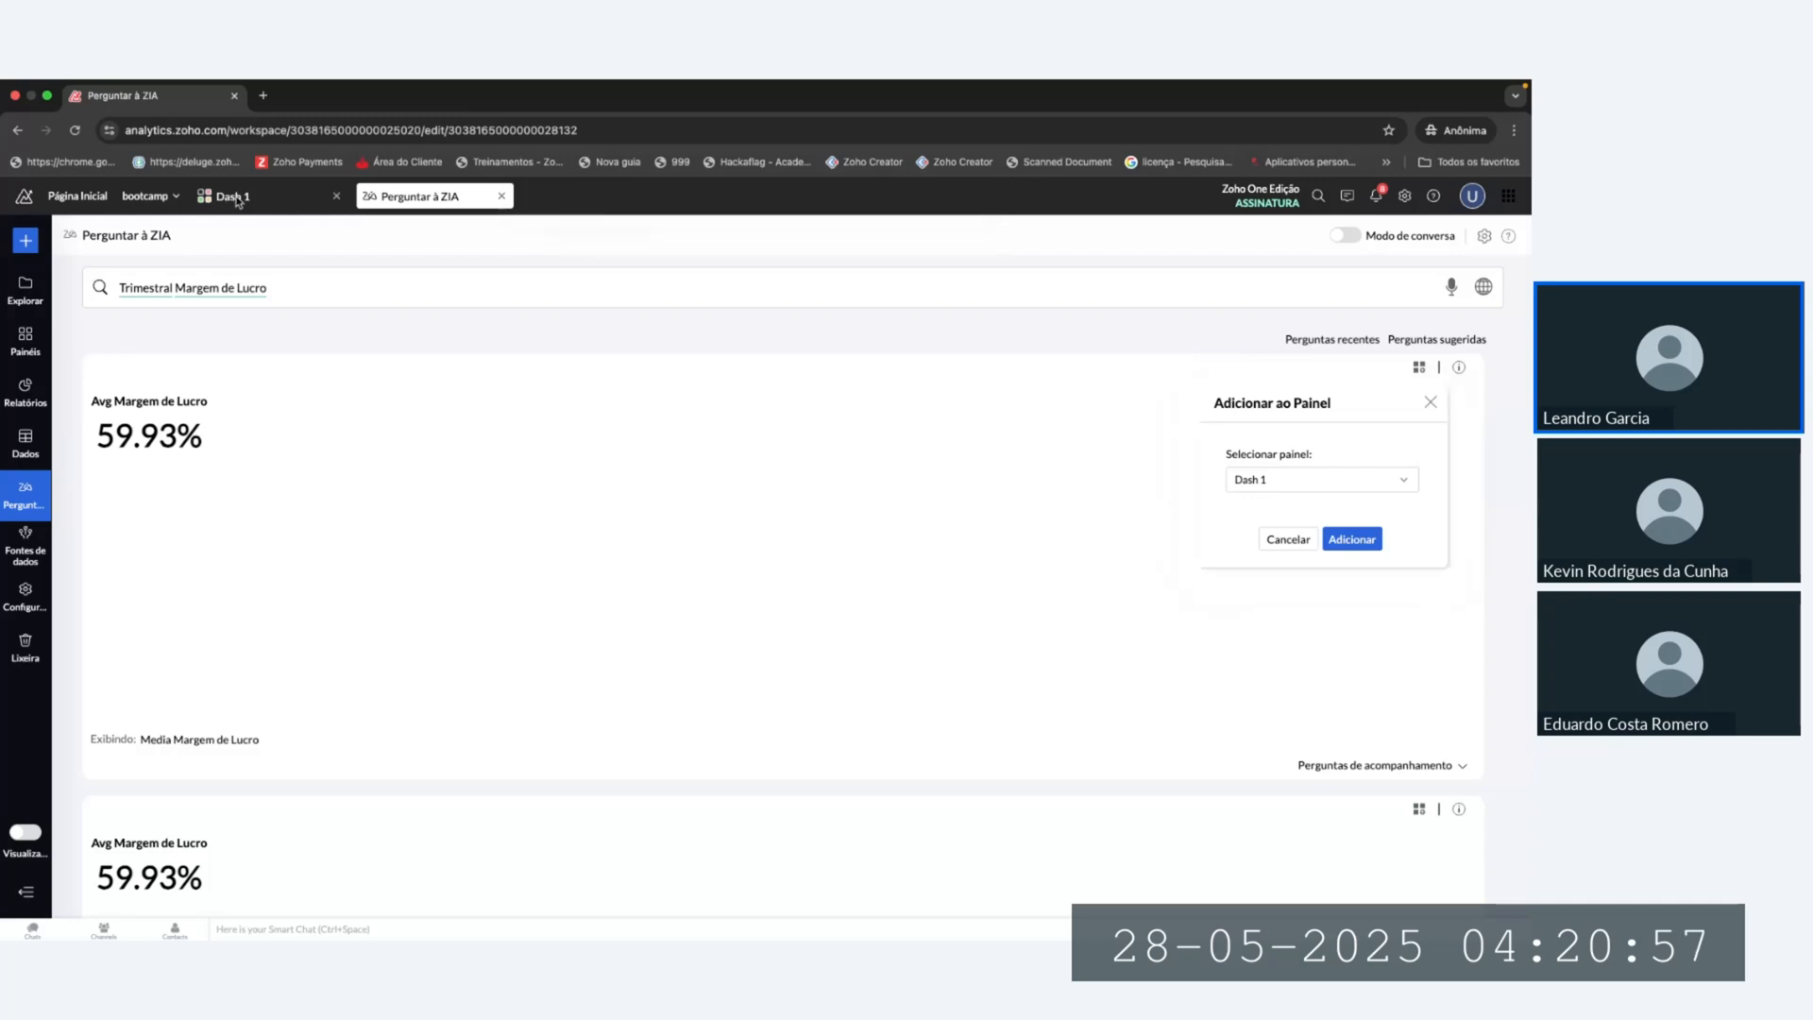
click(1431, 402)
Step: Save the pending layout changes in Dash 1, and add the first Avg Margem de Lucro result from Ask Zia to it
click(228, 200)
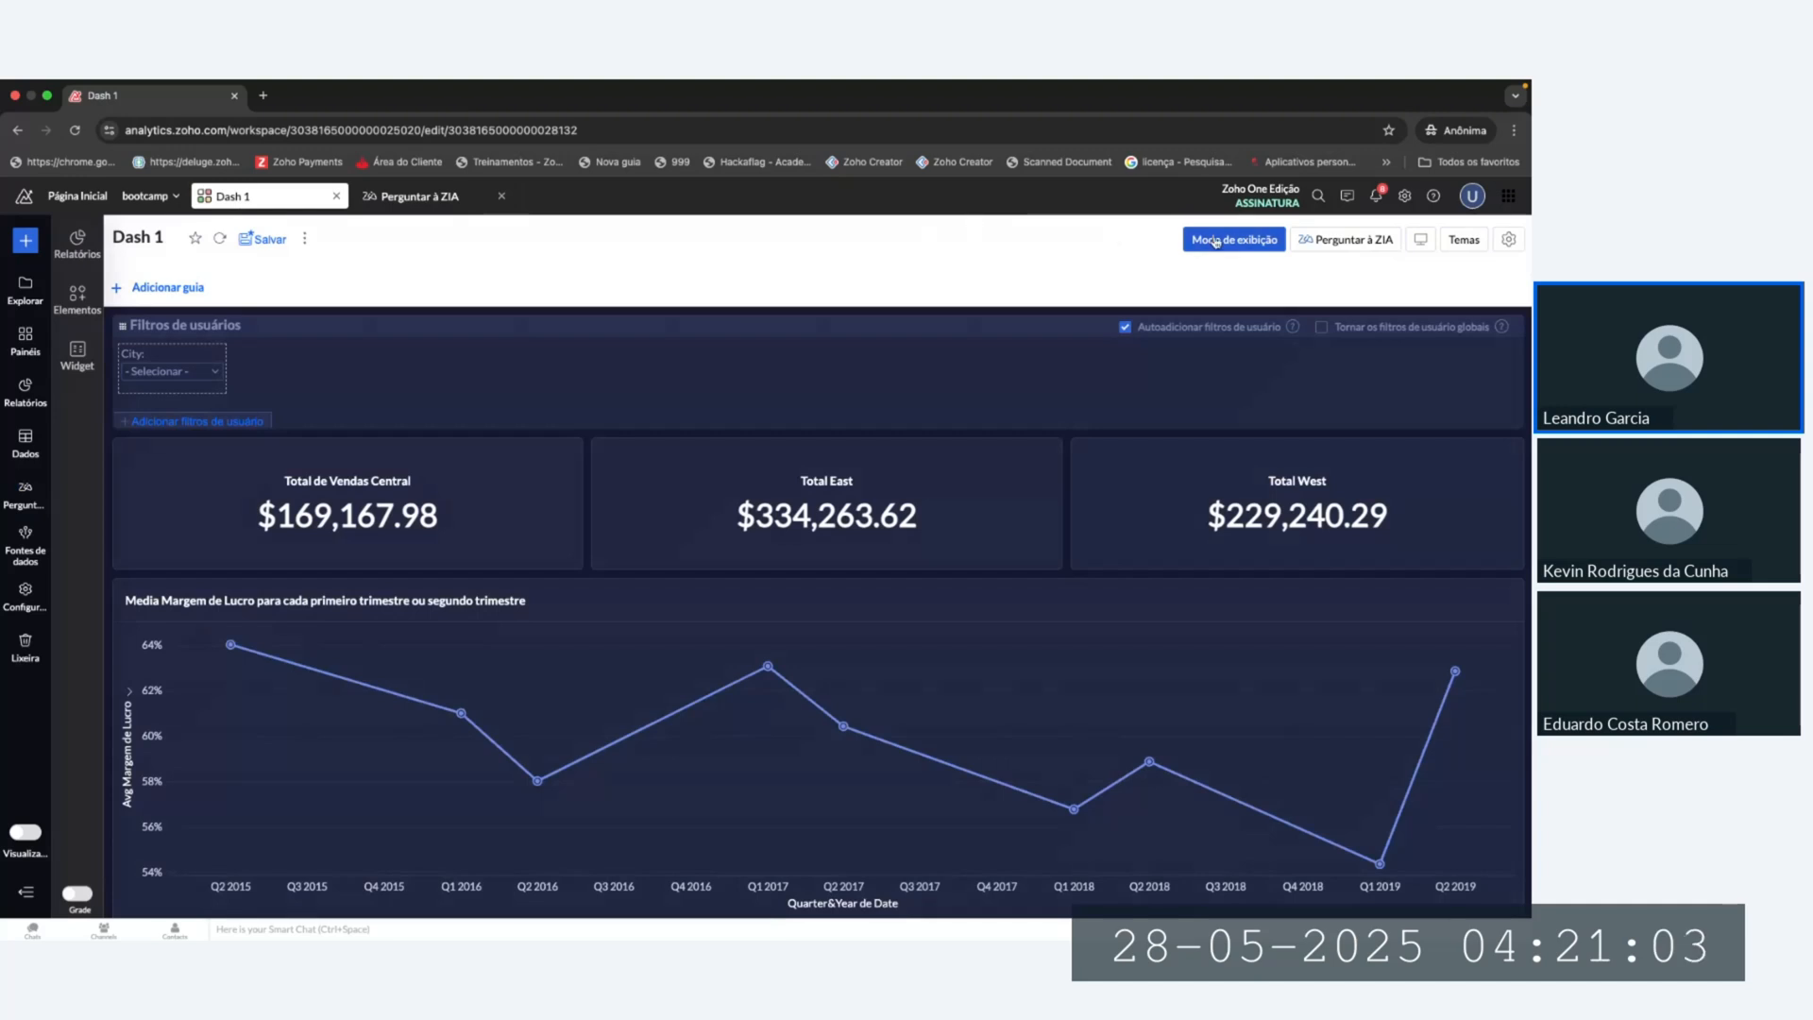
click(263, 239)
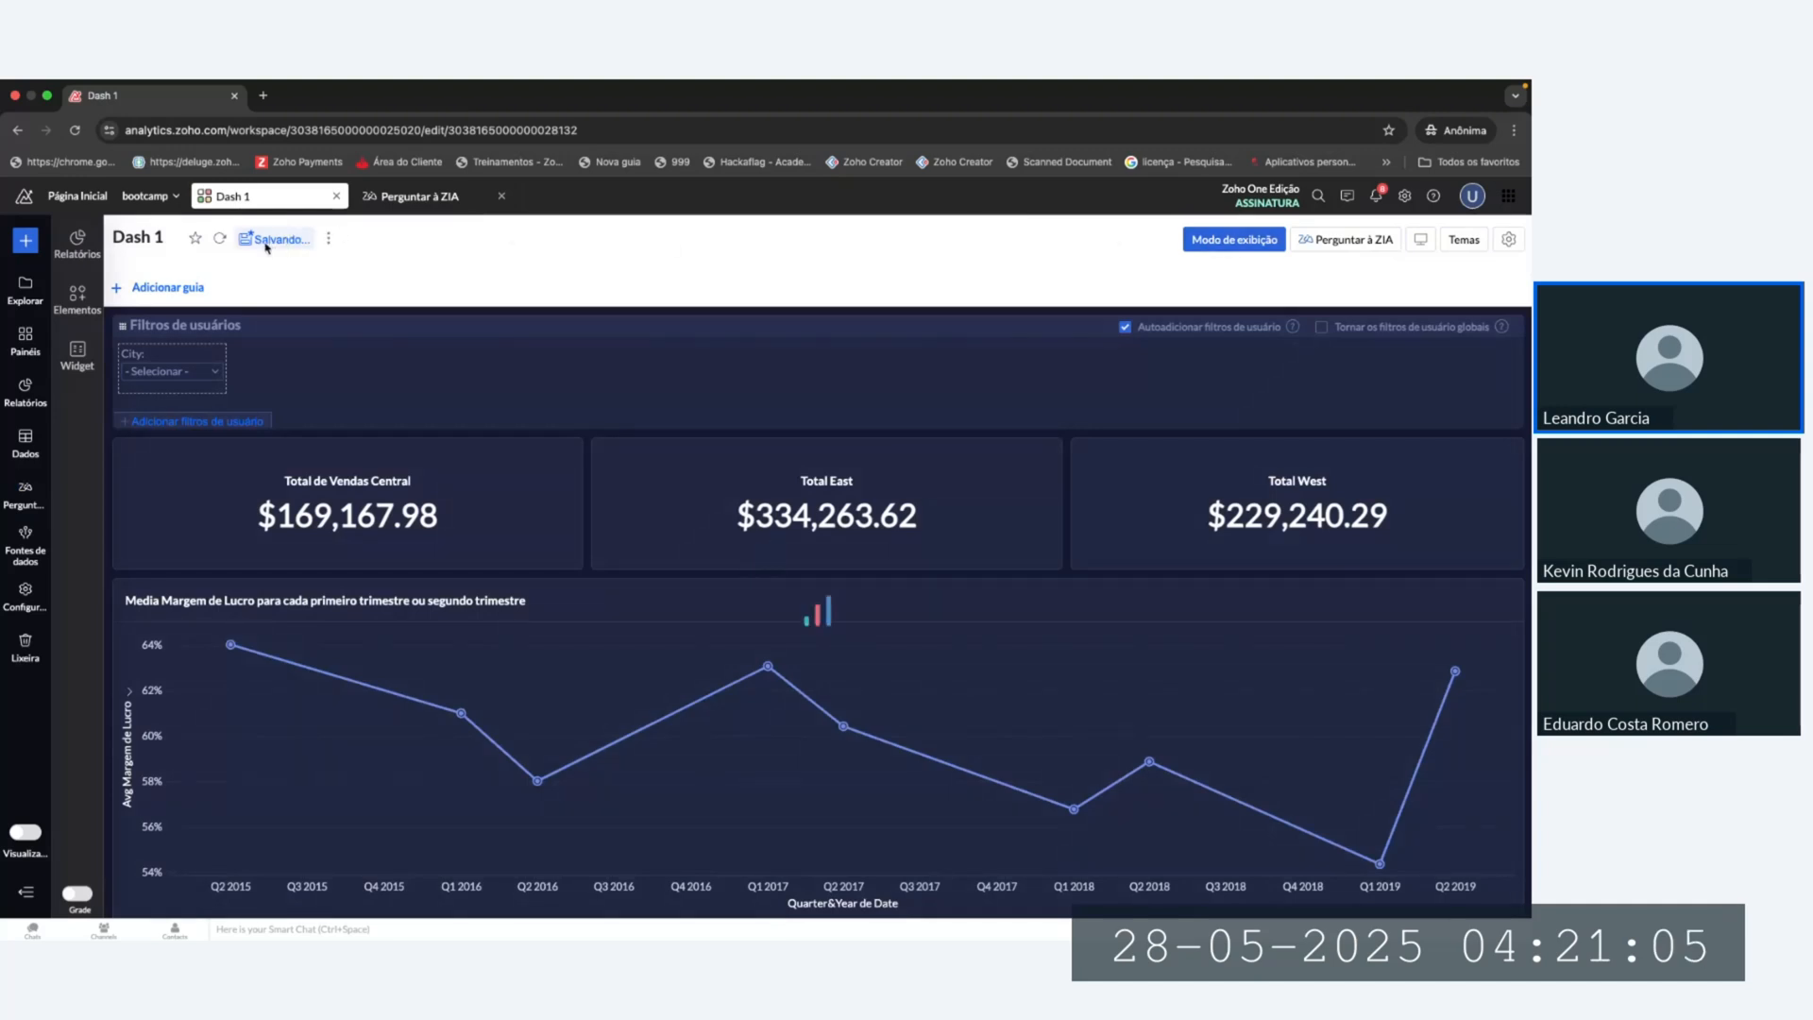
click(420, 196)
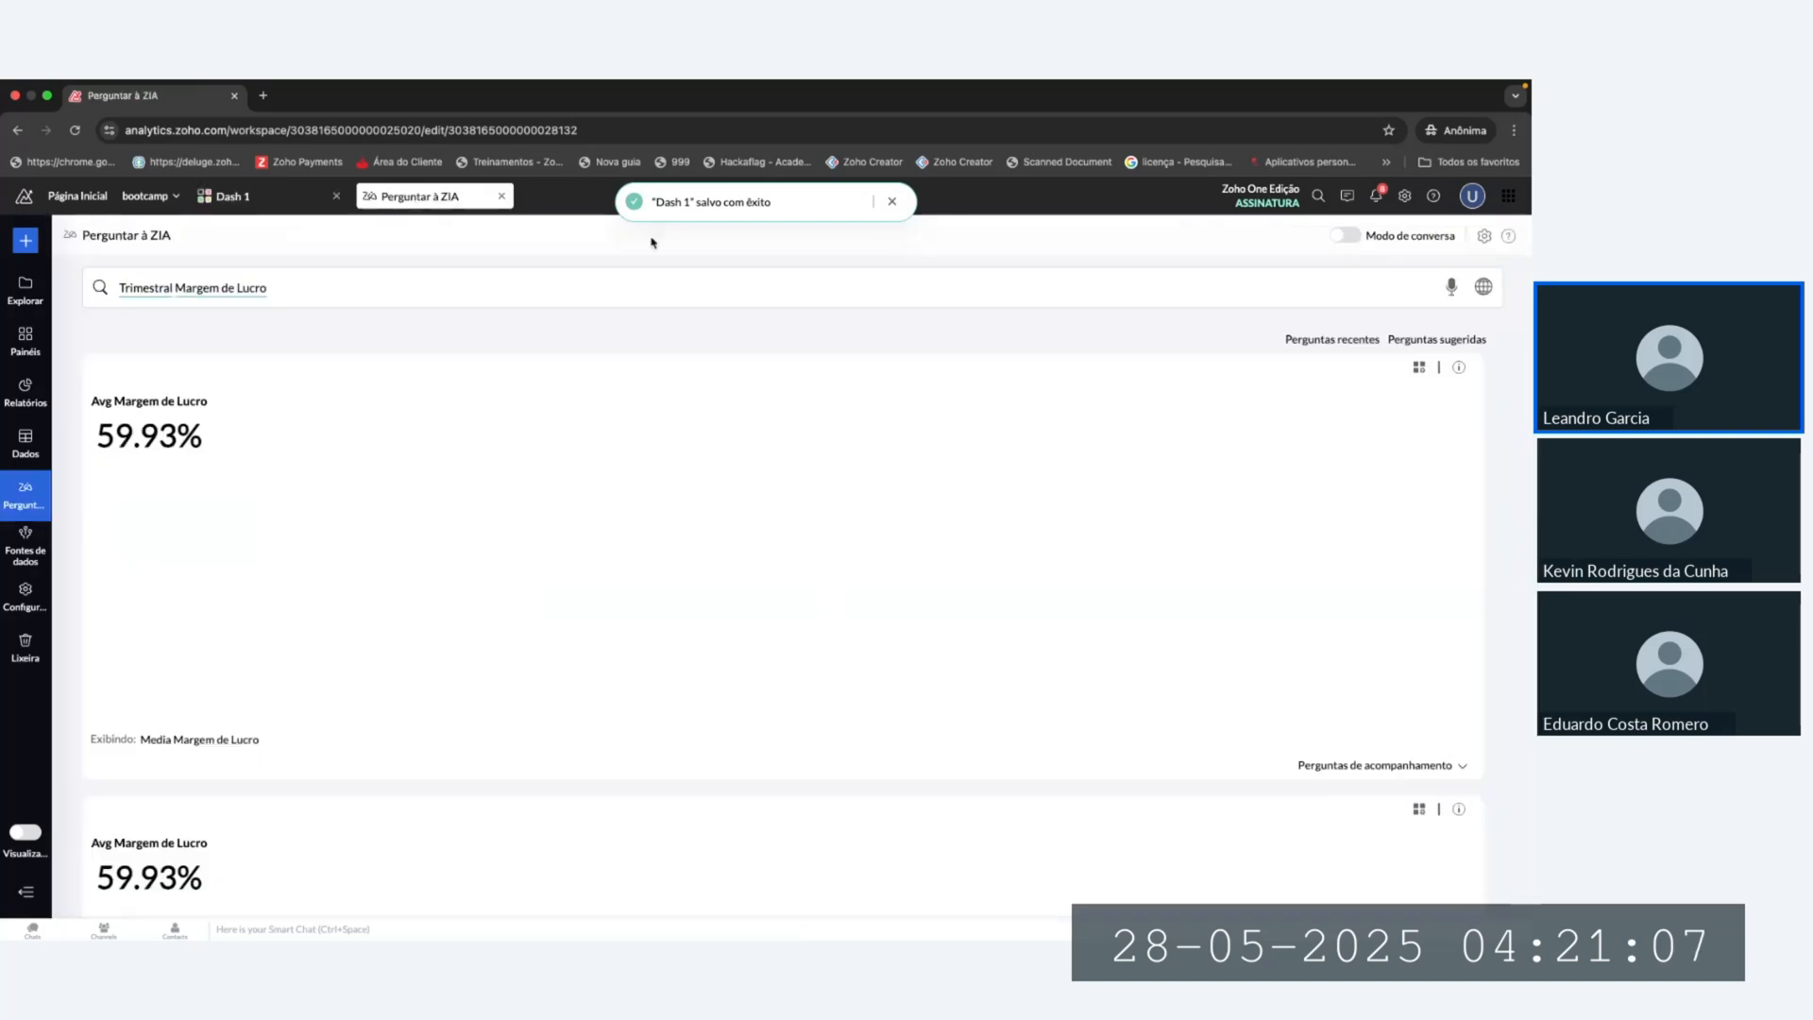
click(1418, 368)
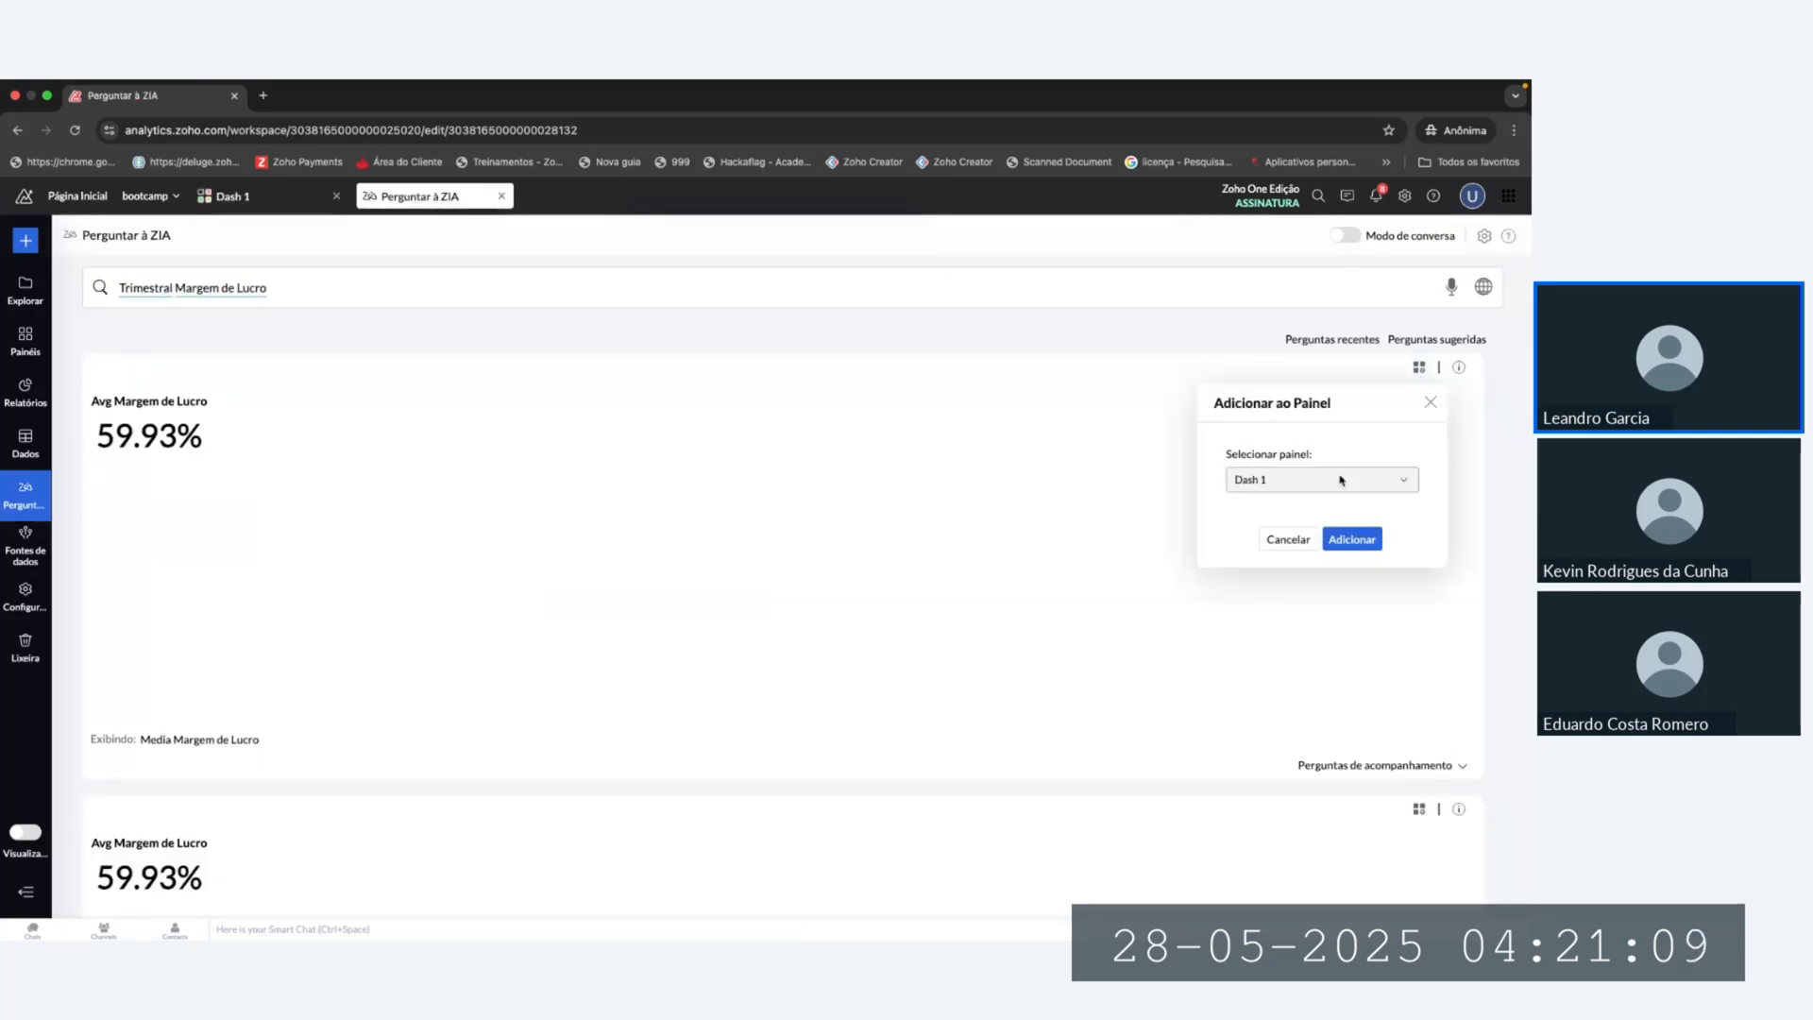
click(1352, 539)
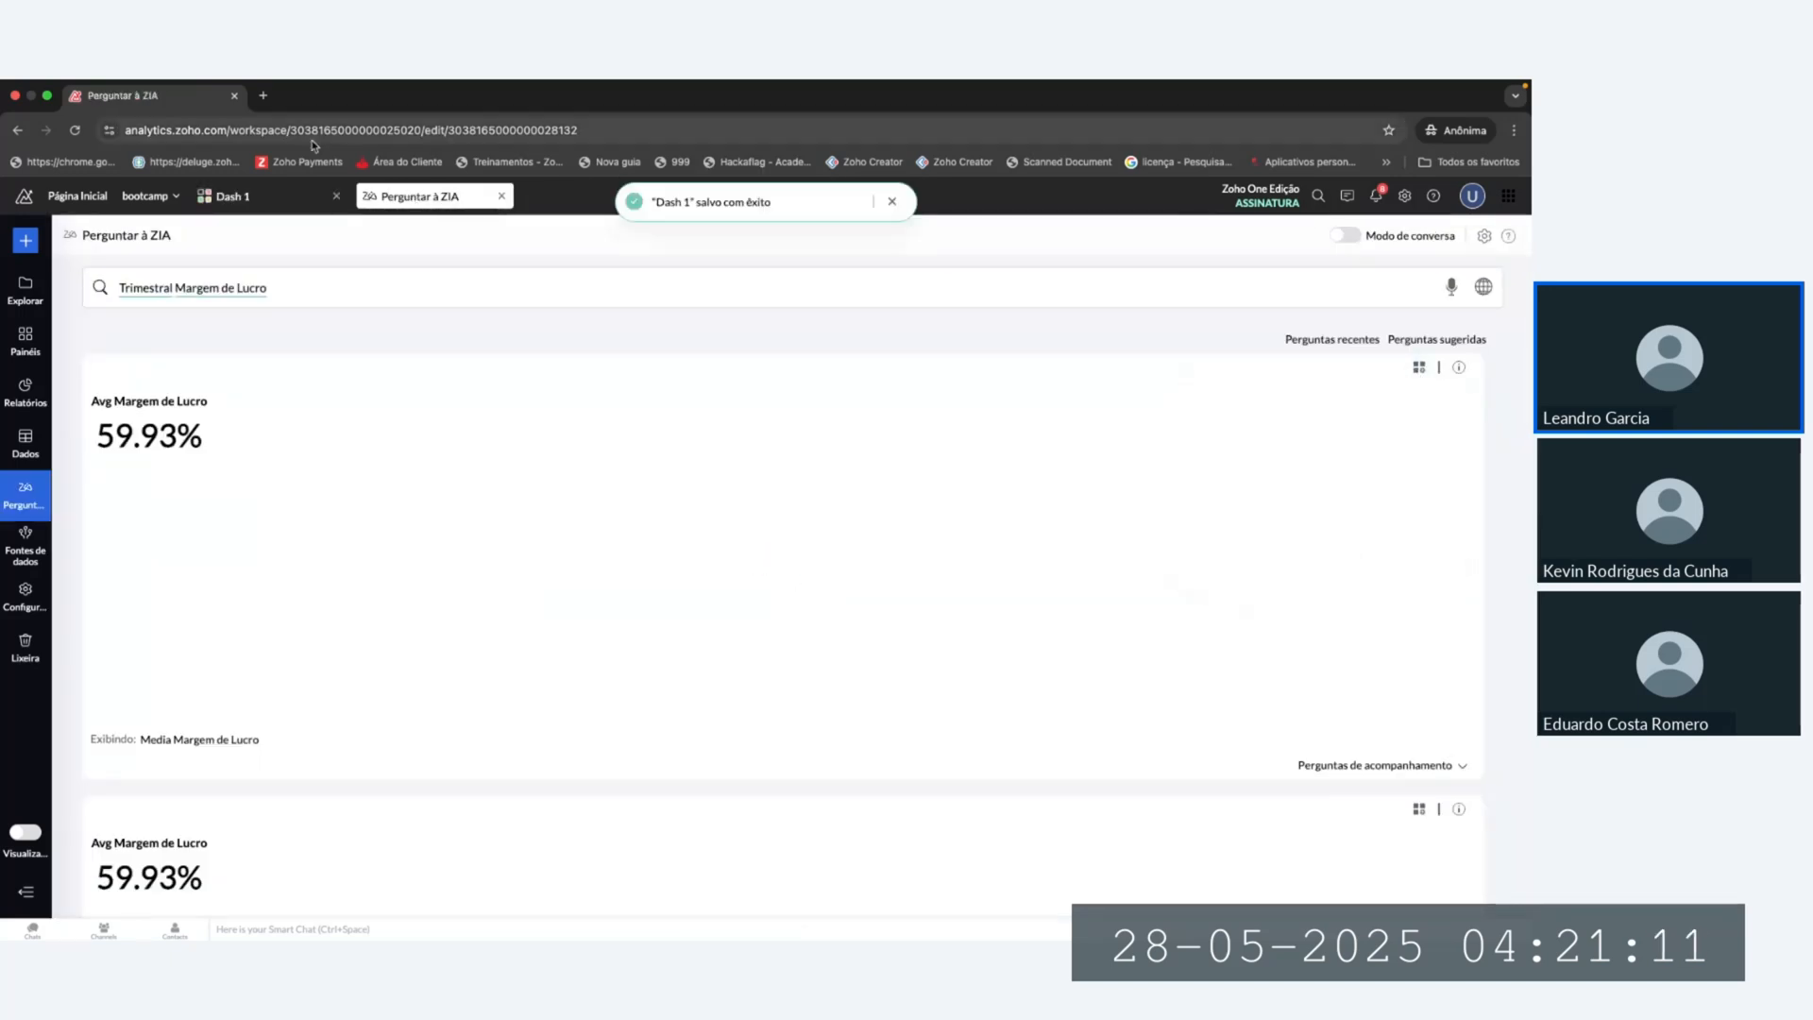
click(245, 200)
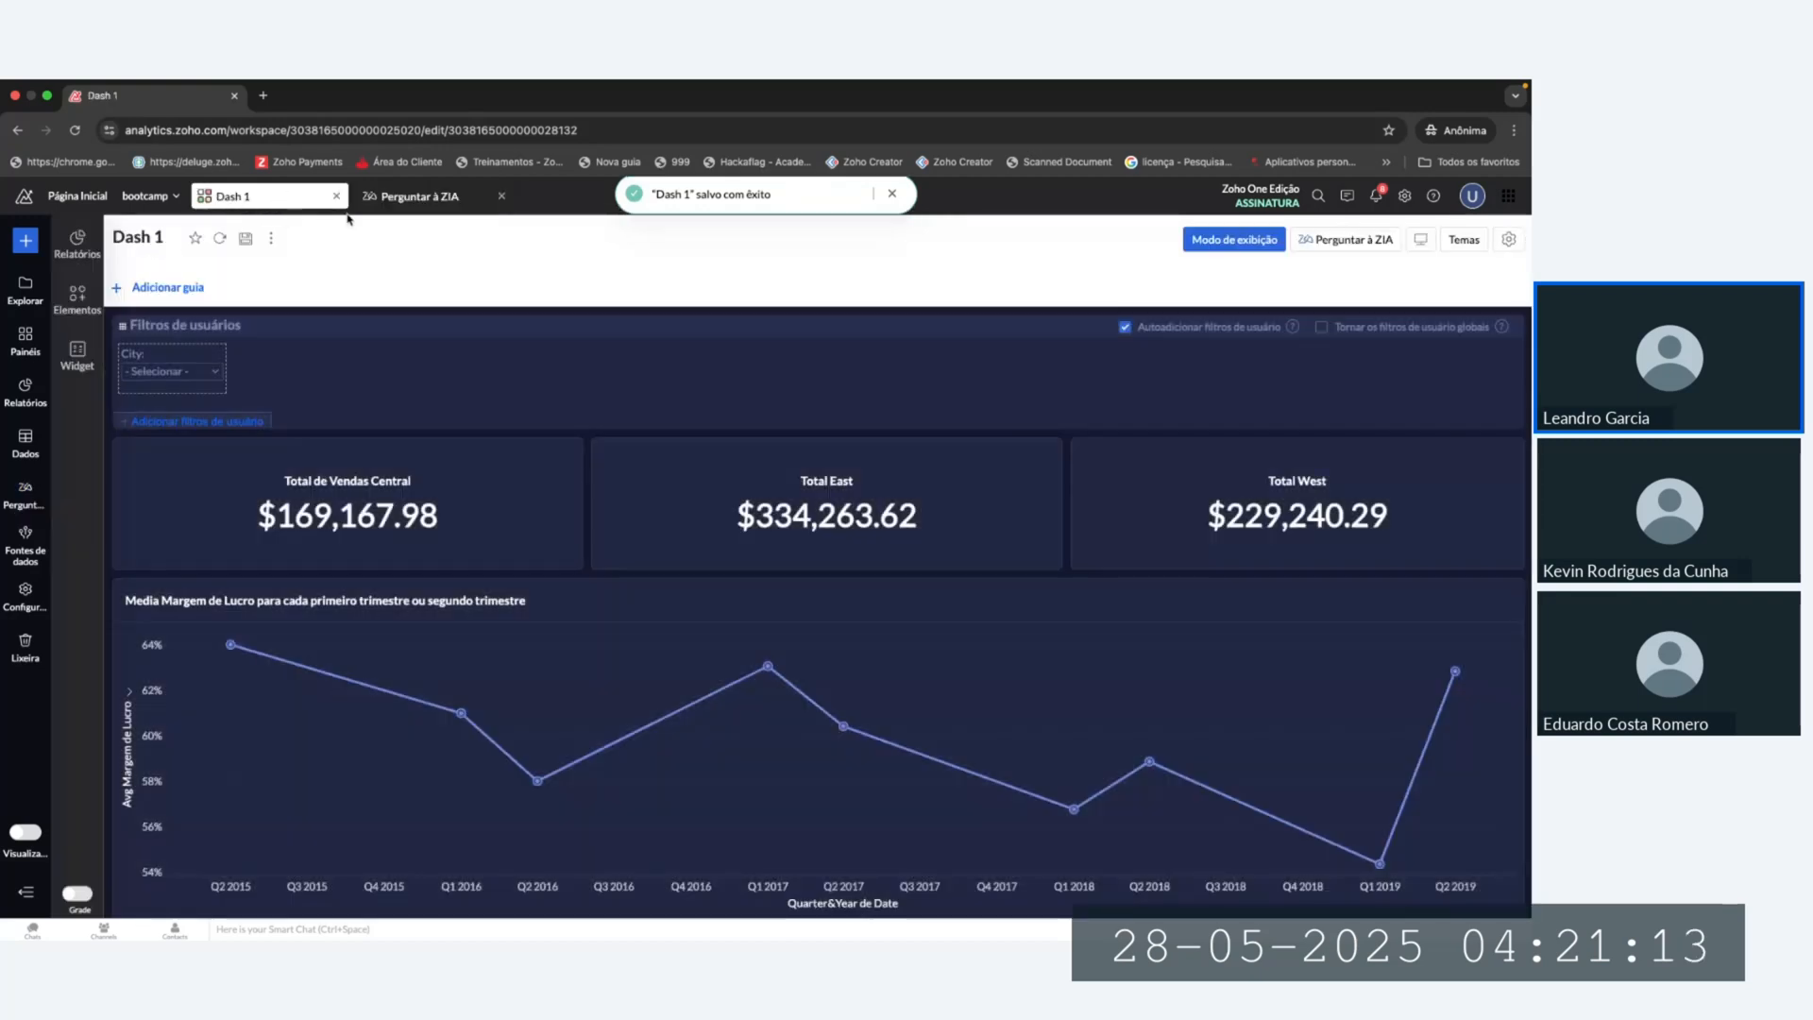
Step: Add the same Avg Margem de Lucro result from Ask Zia to Dash 1 once more
click(413, 199)
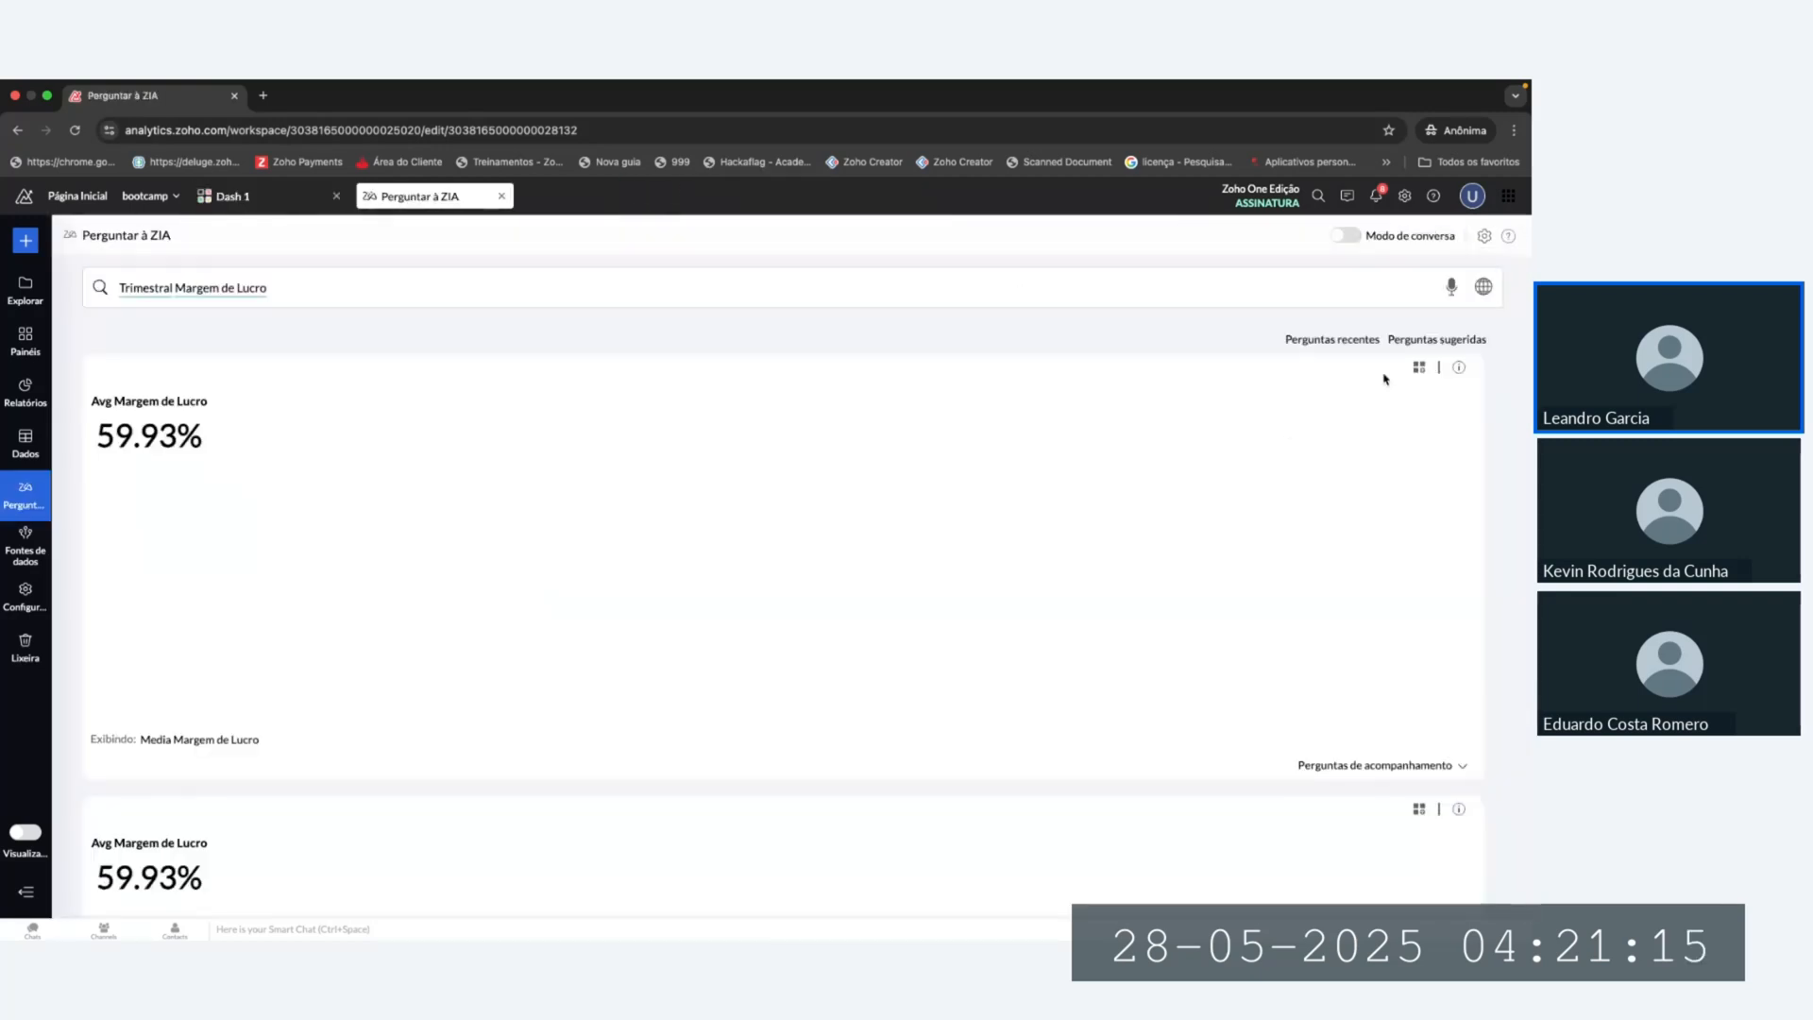
click(1420, 368)
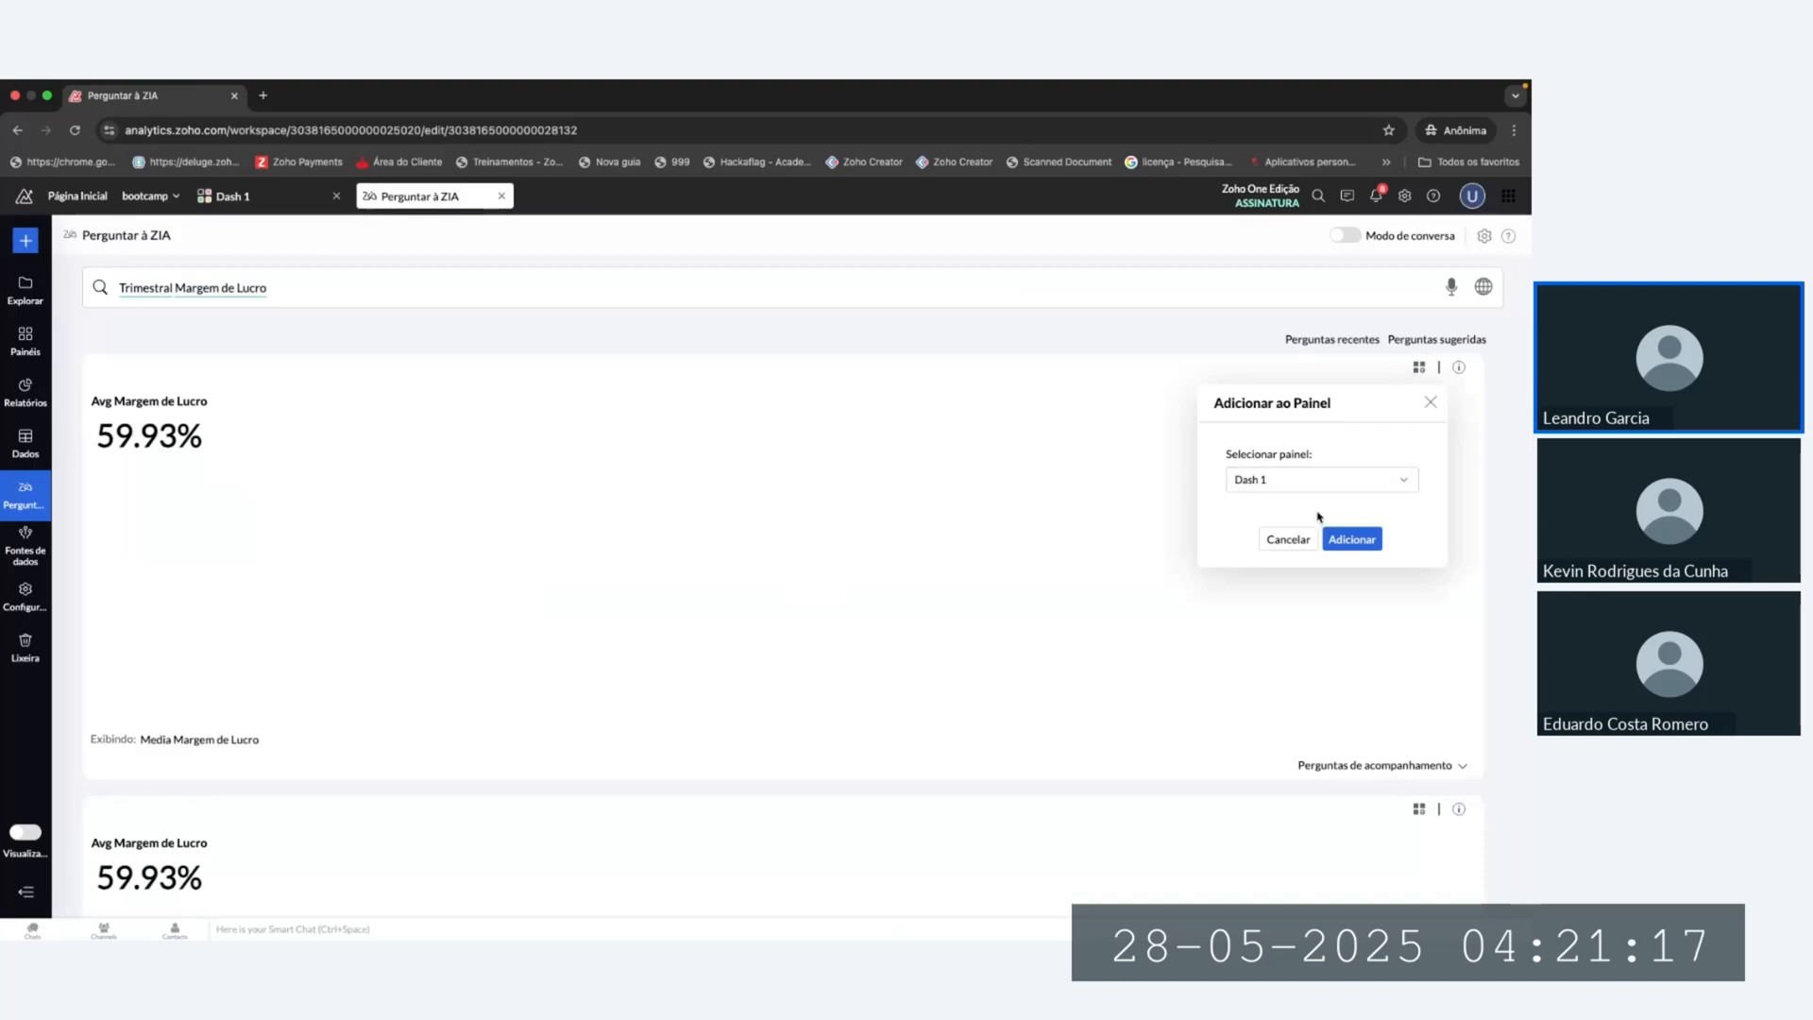
click(1353, 538)
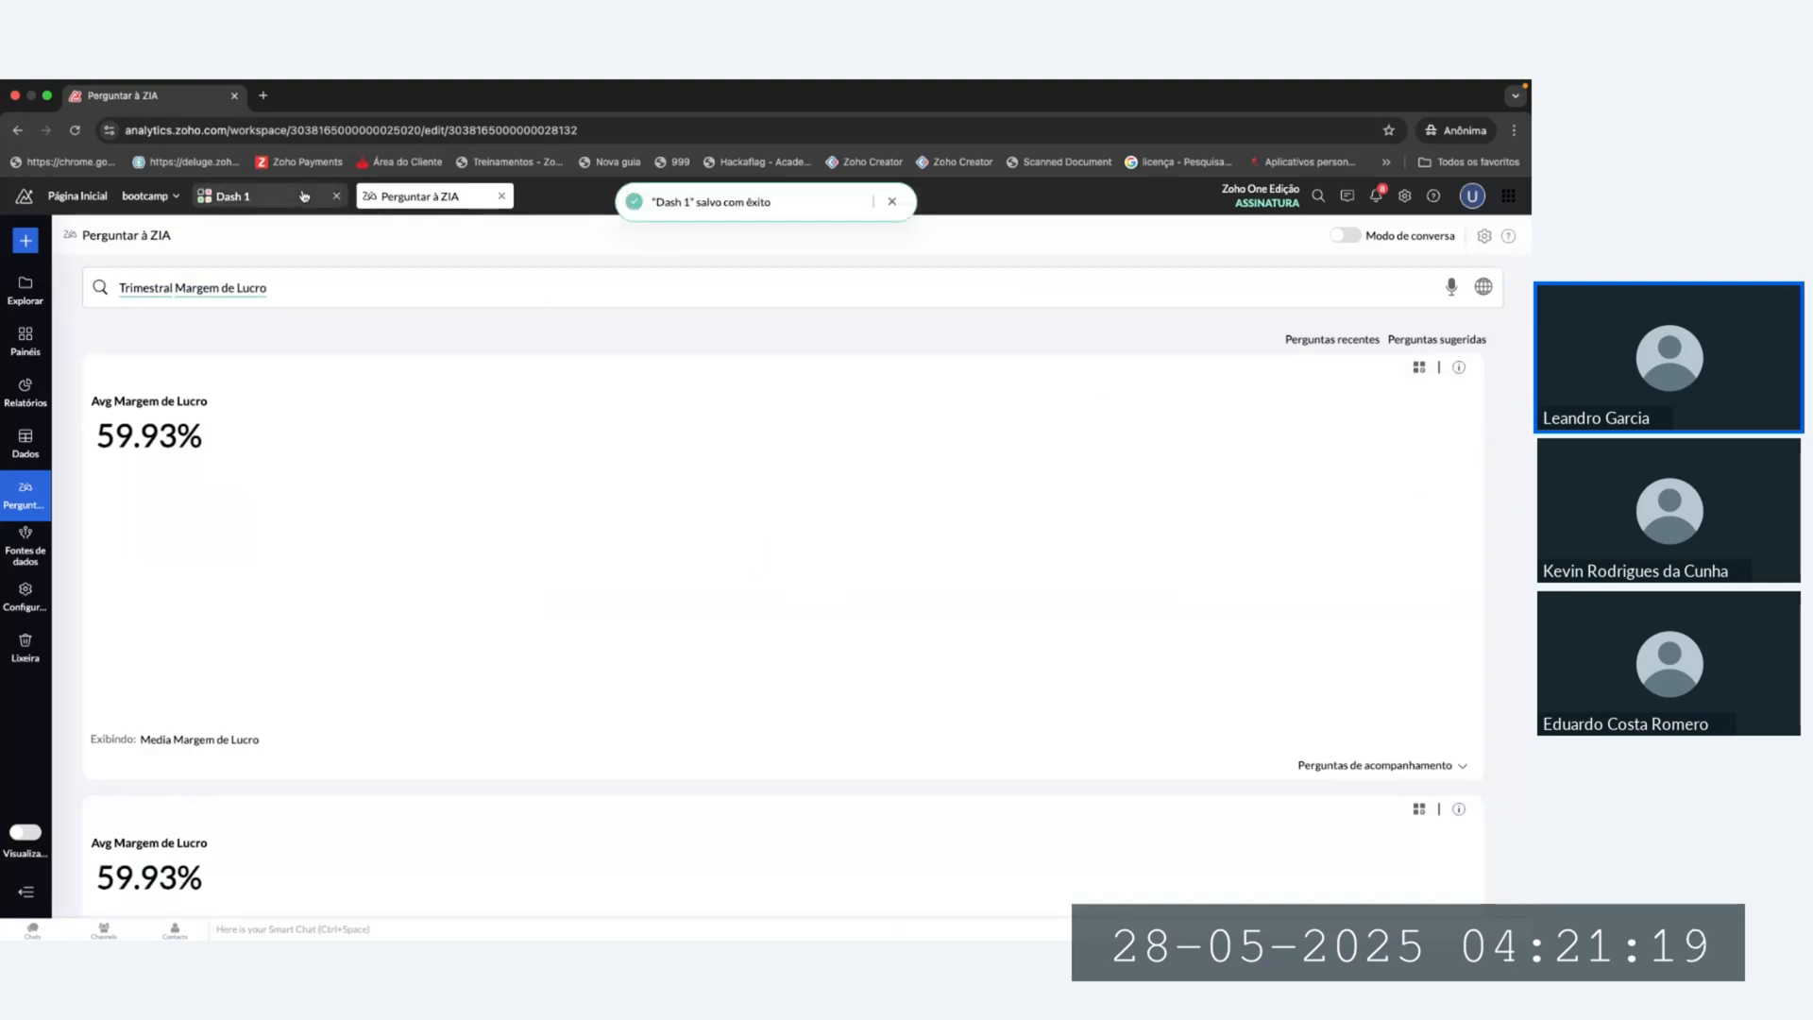
Step: Refresh Dash 1 to load the added cards and switch it from edit to view mode
click(246, 196)
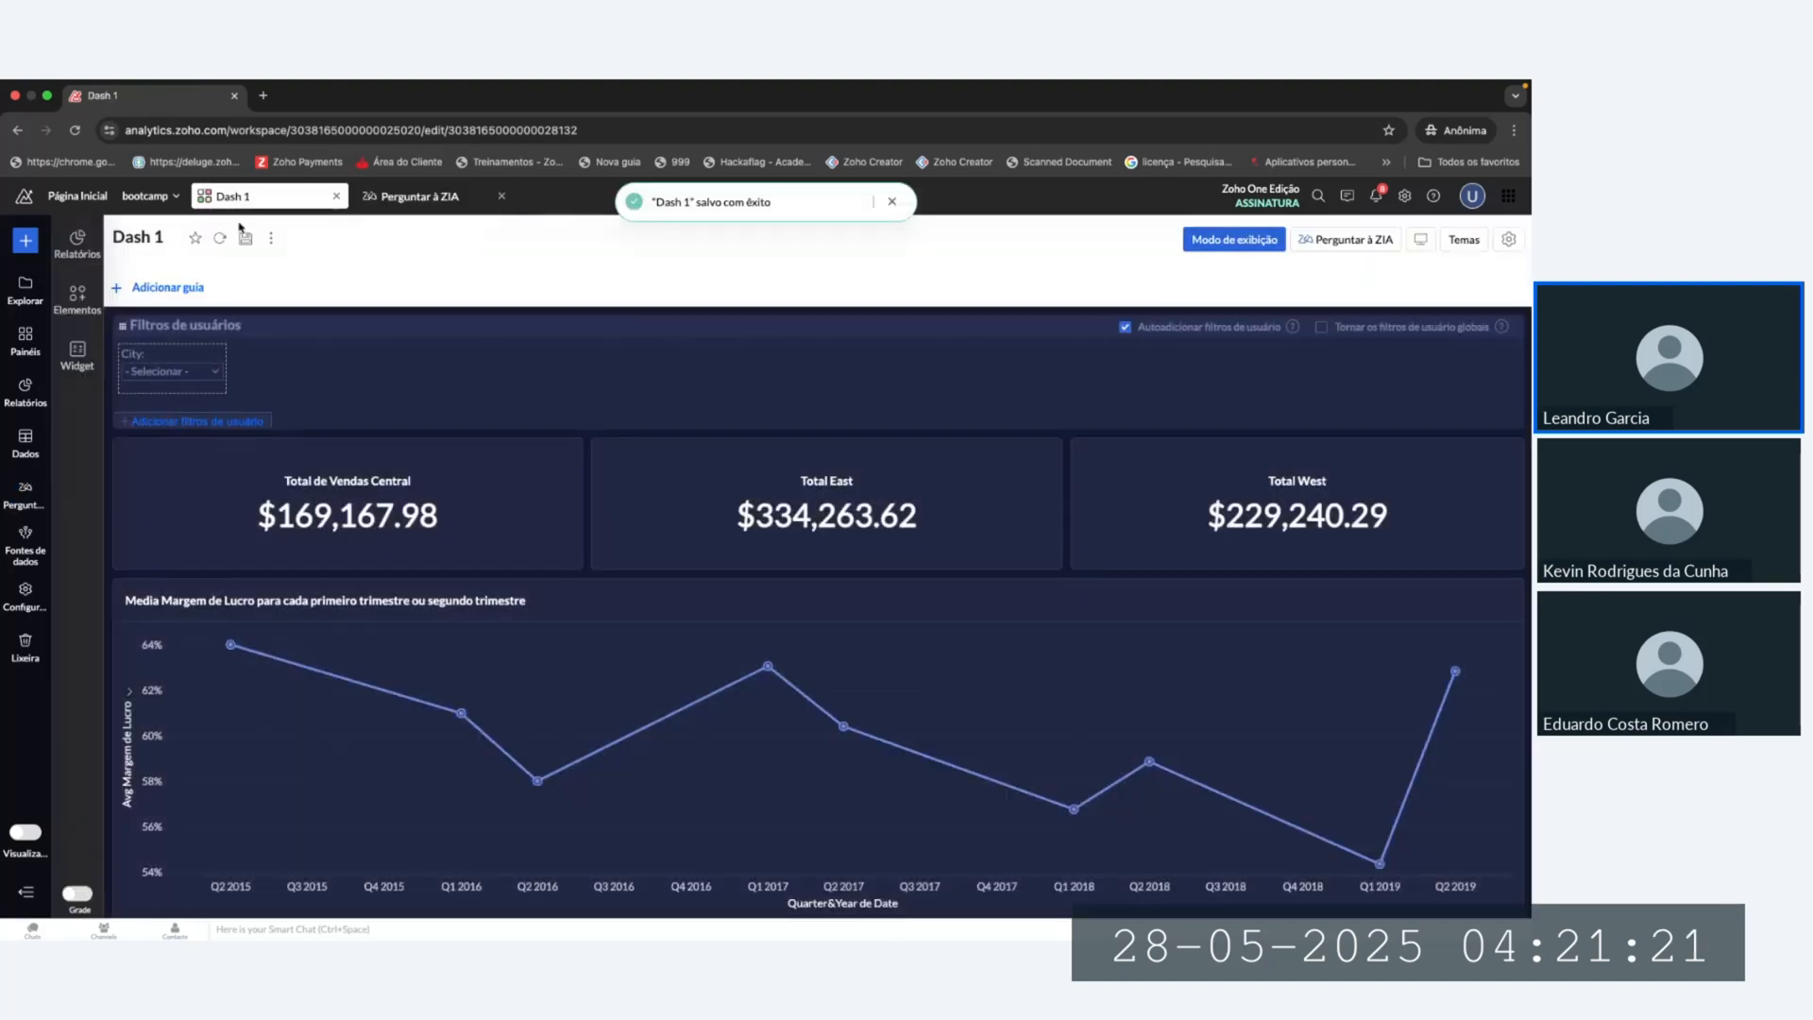
click(217, 240)
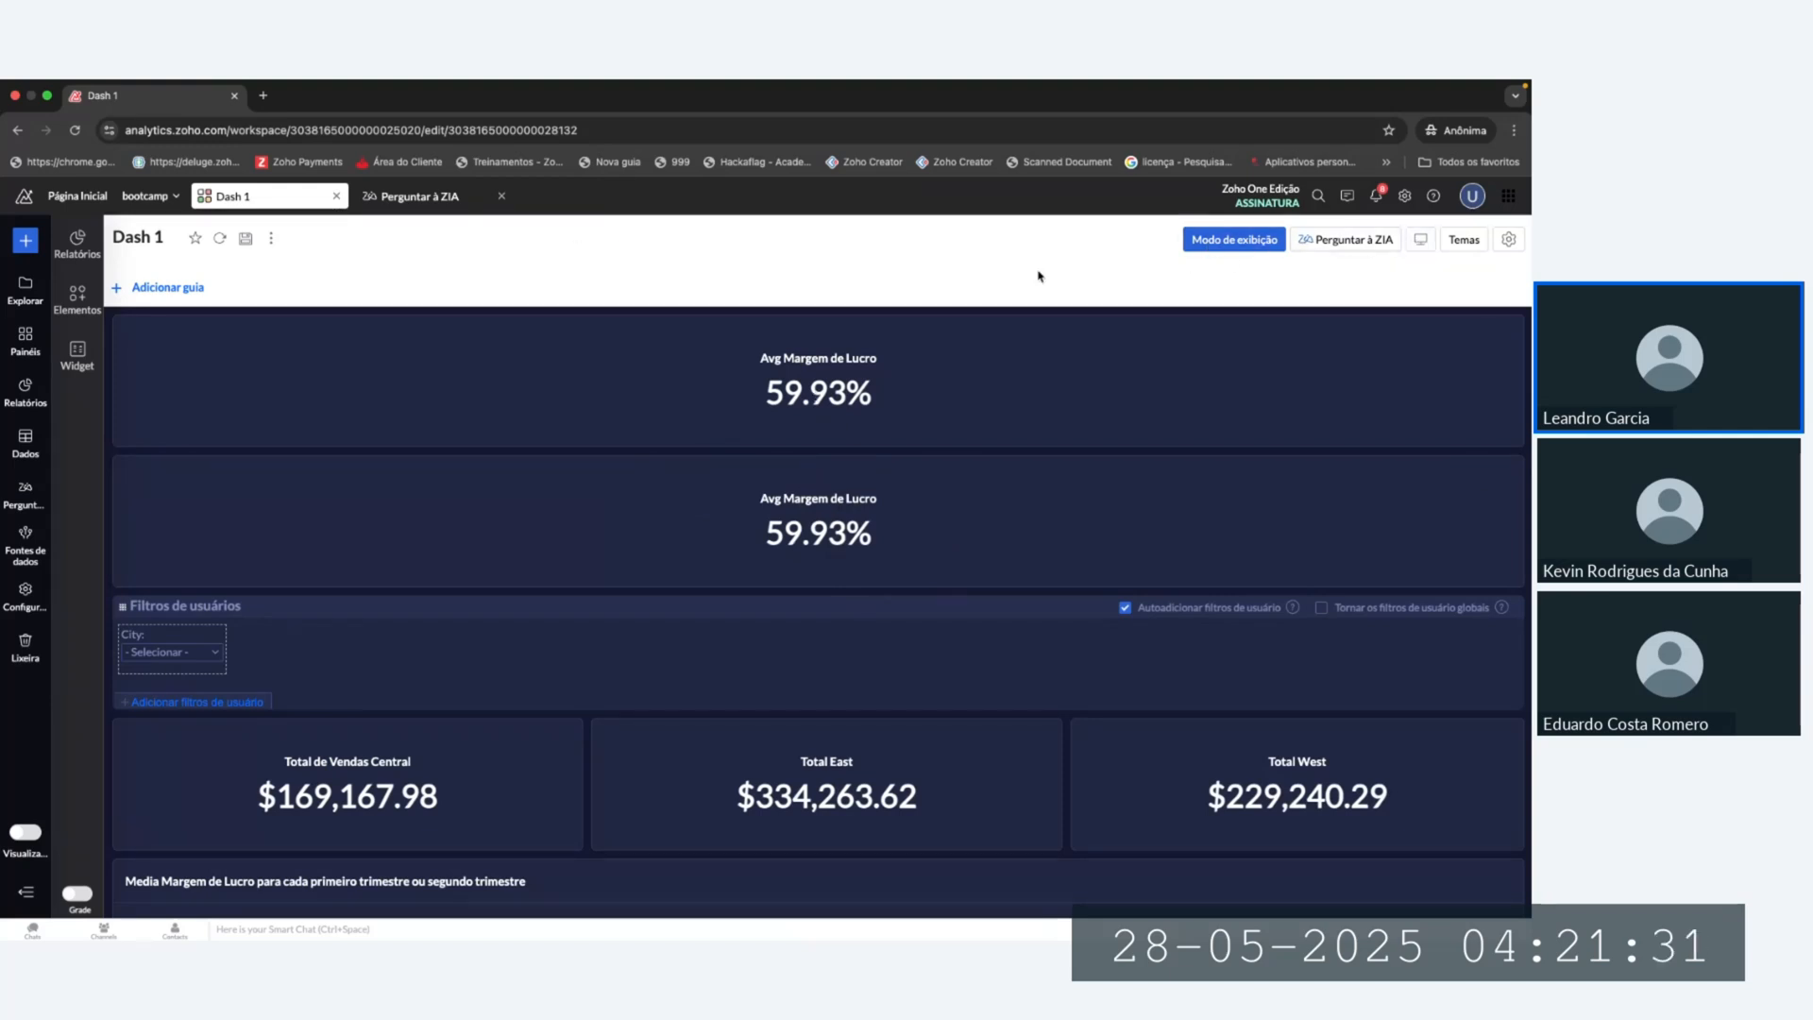
click(1234, 242)
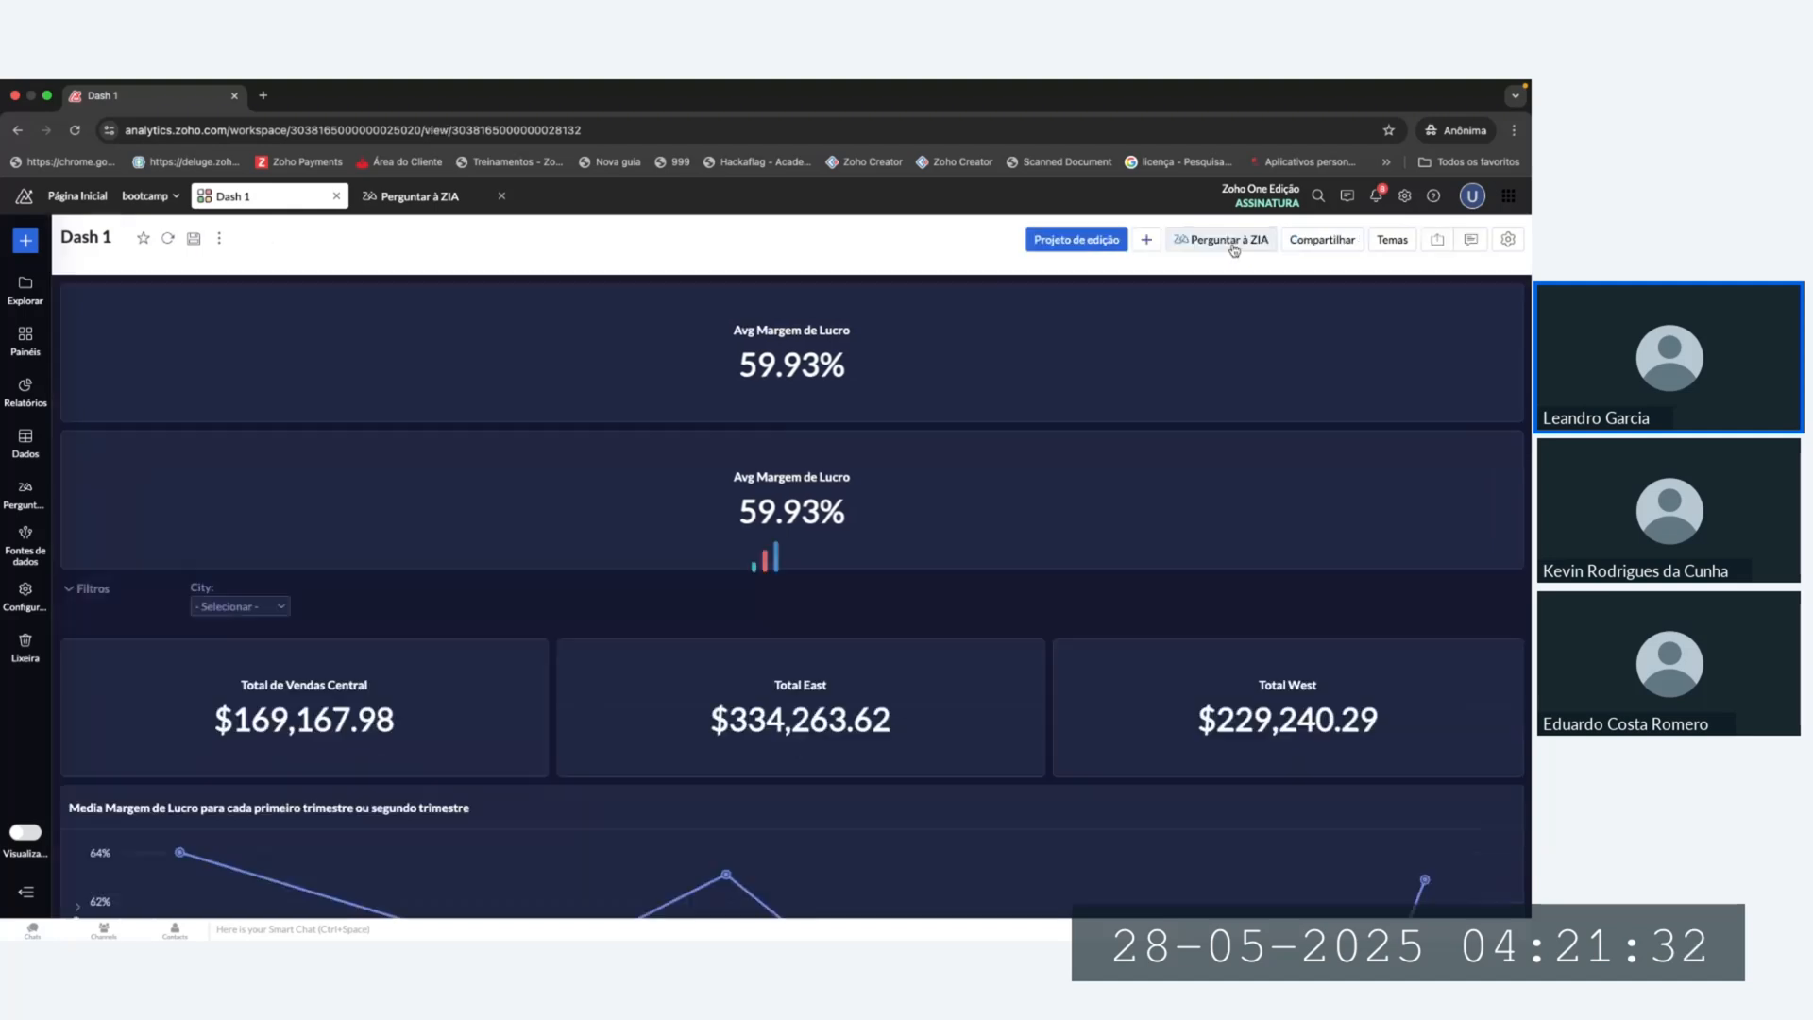
Step: Switch Dash 1 to edit mode, move the lower Avg Margem de Lucro card below the user filters, and narrow it into the totals row
click(1091, 243)
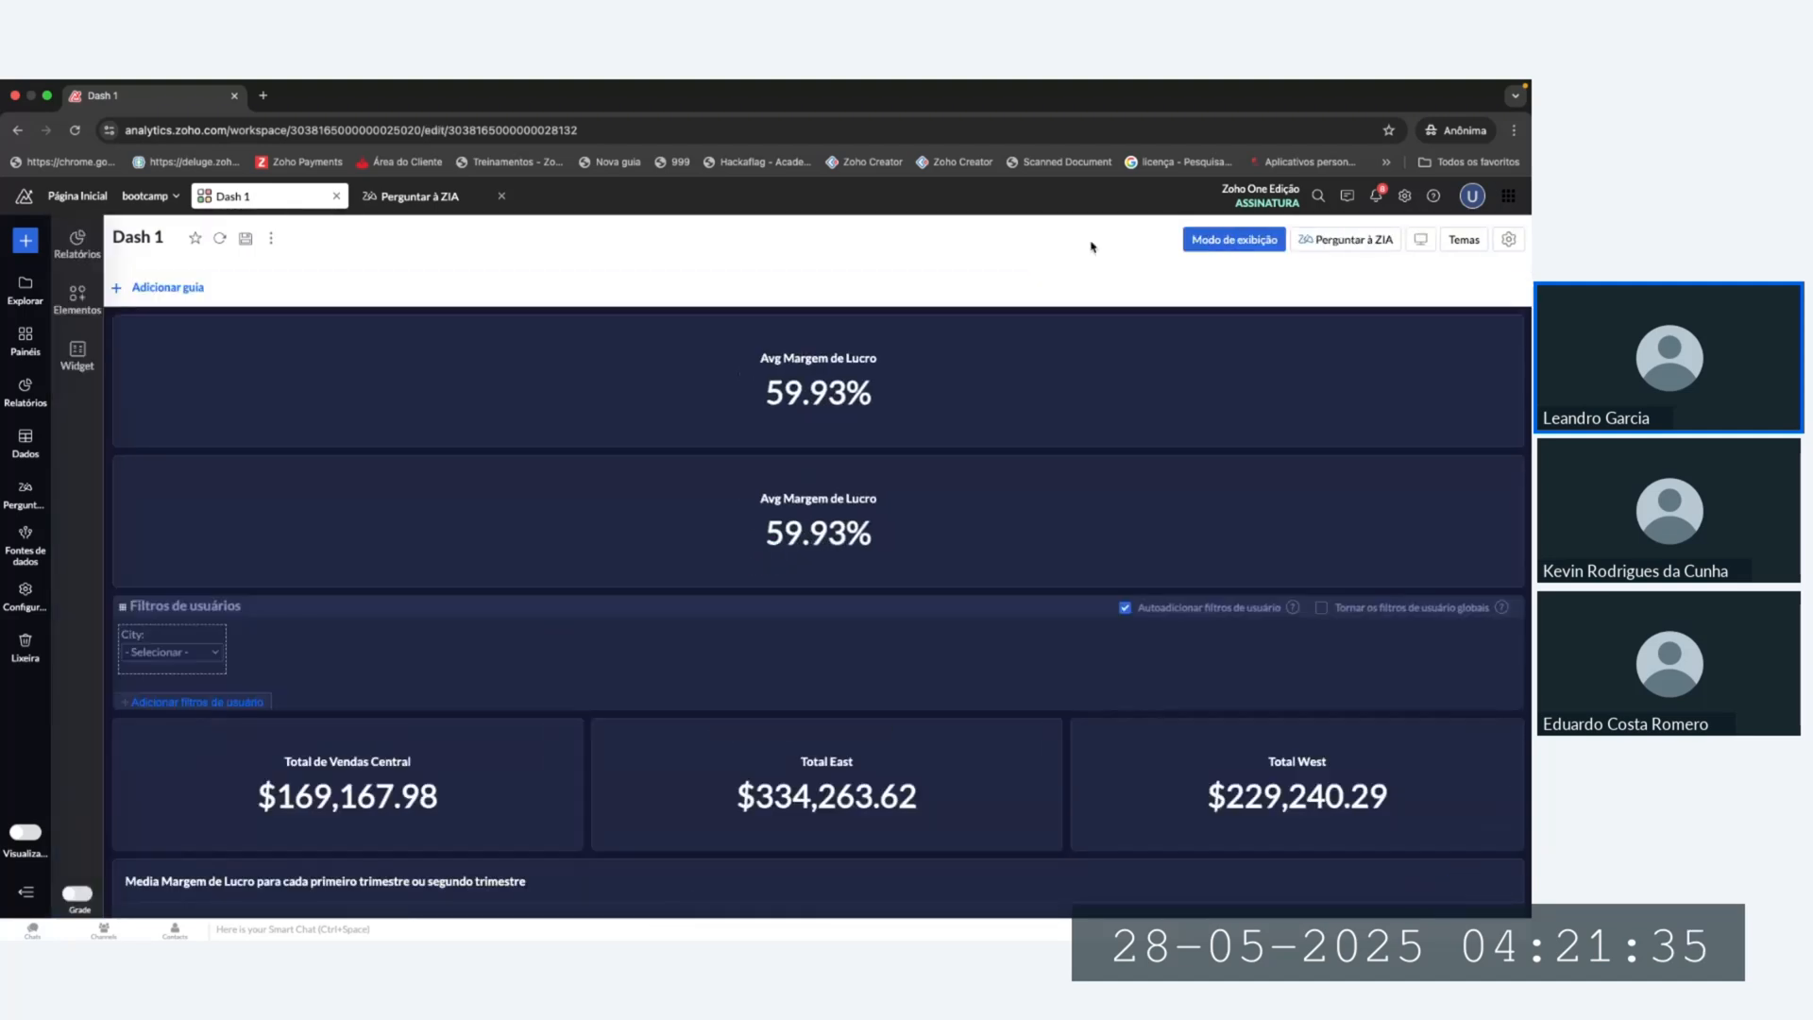
drag(1169, 523, 1225, 641)
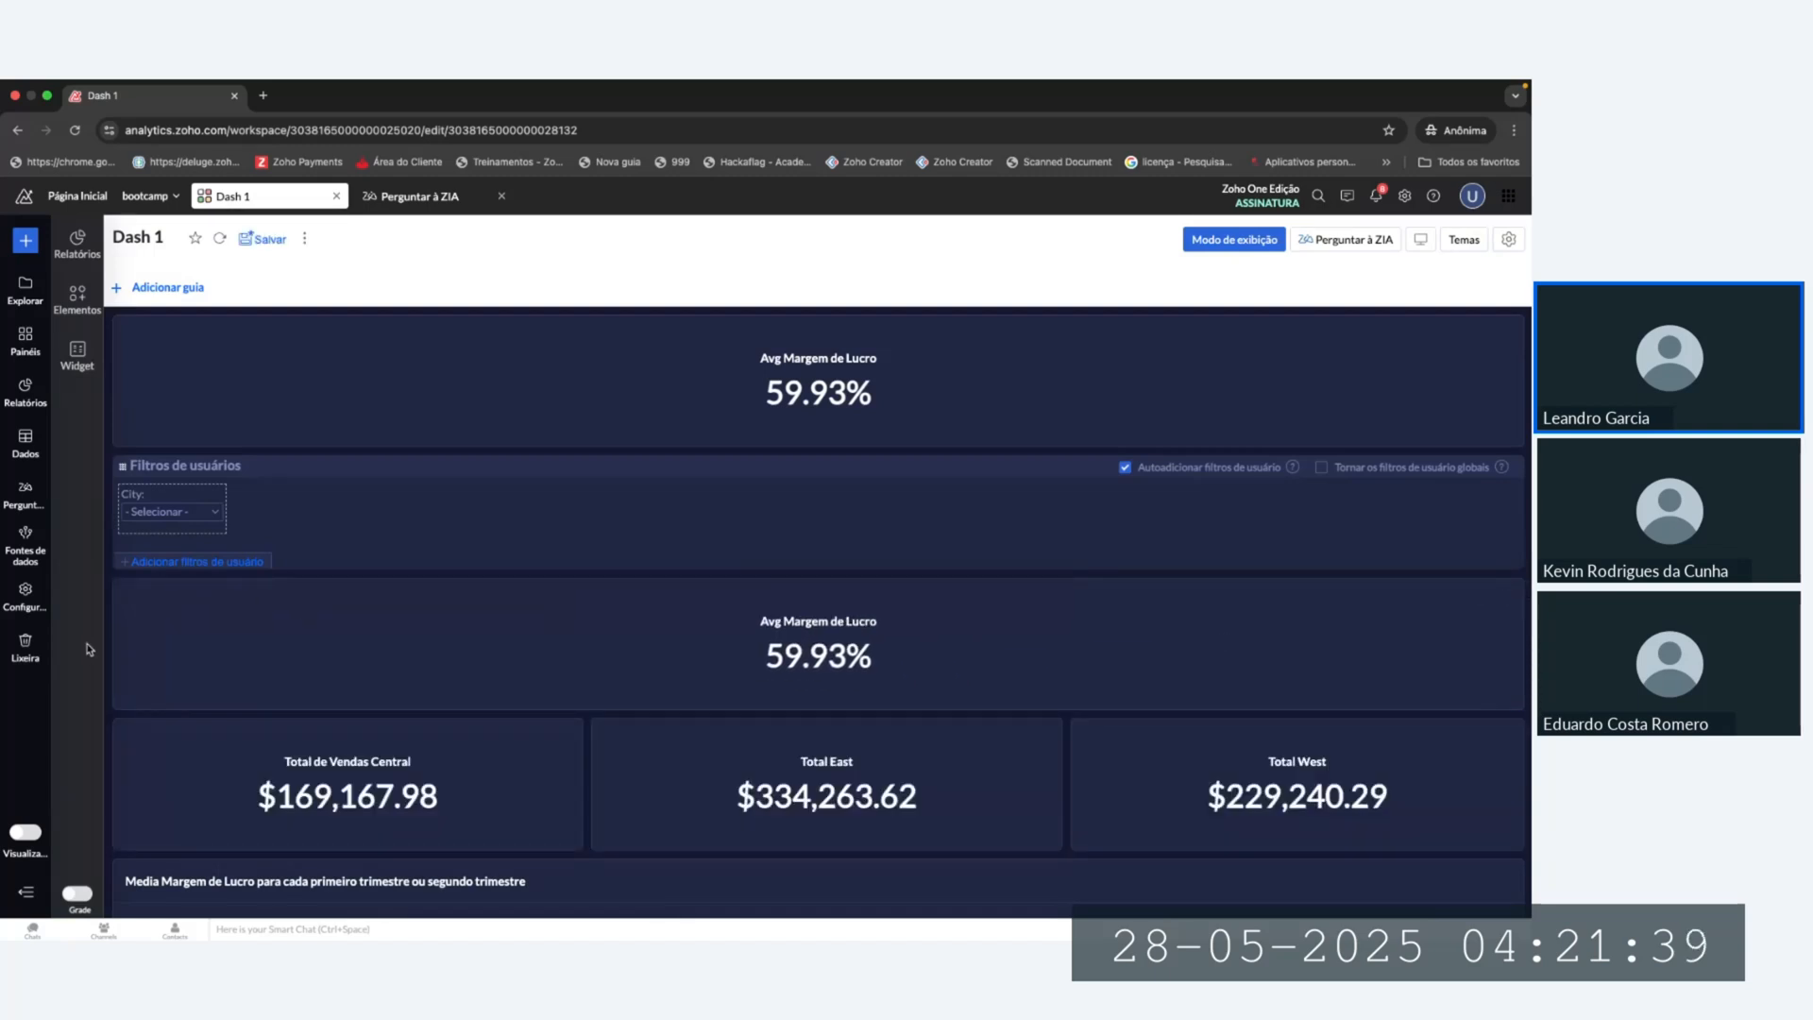
drag(114, 634, 1348, 660)
click(1263, 777)
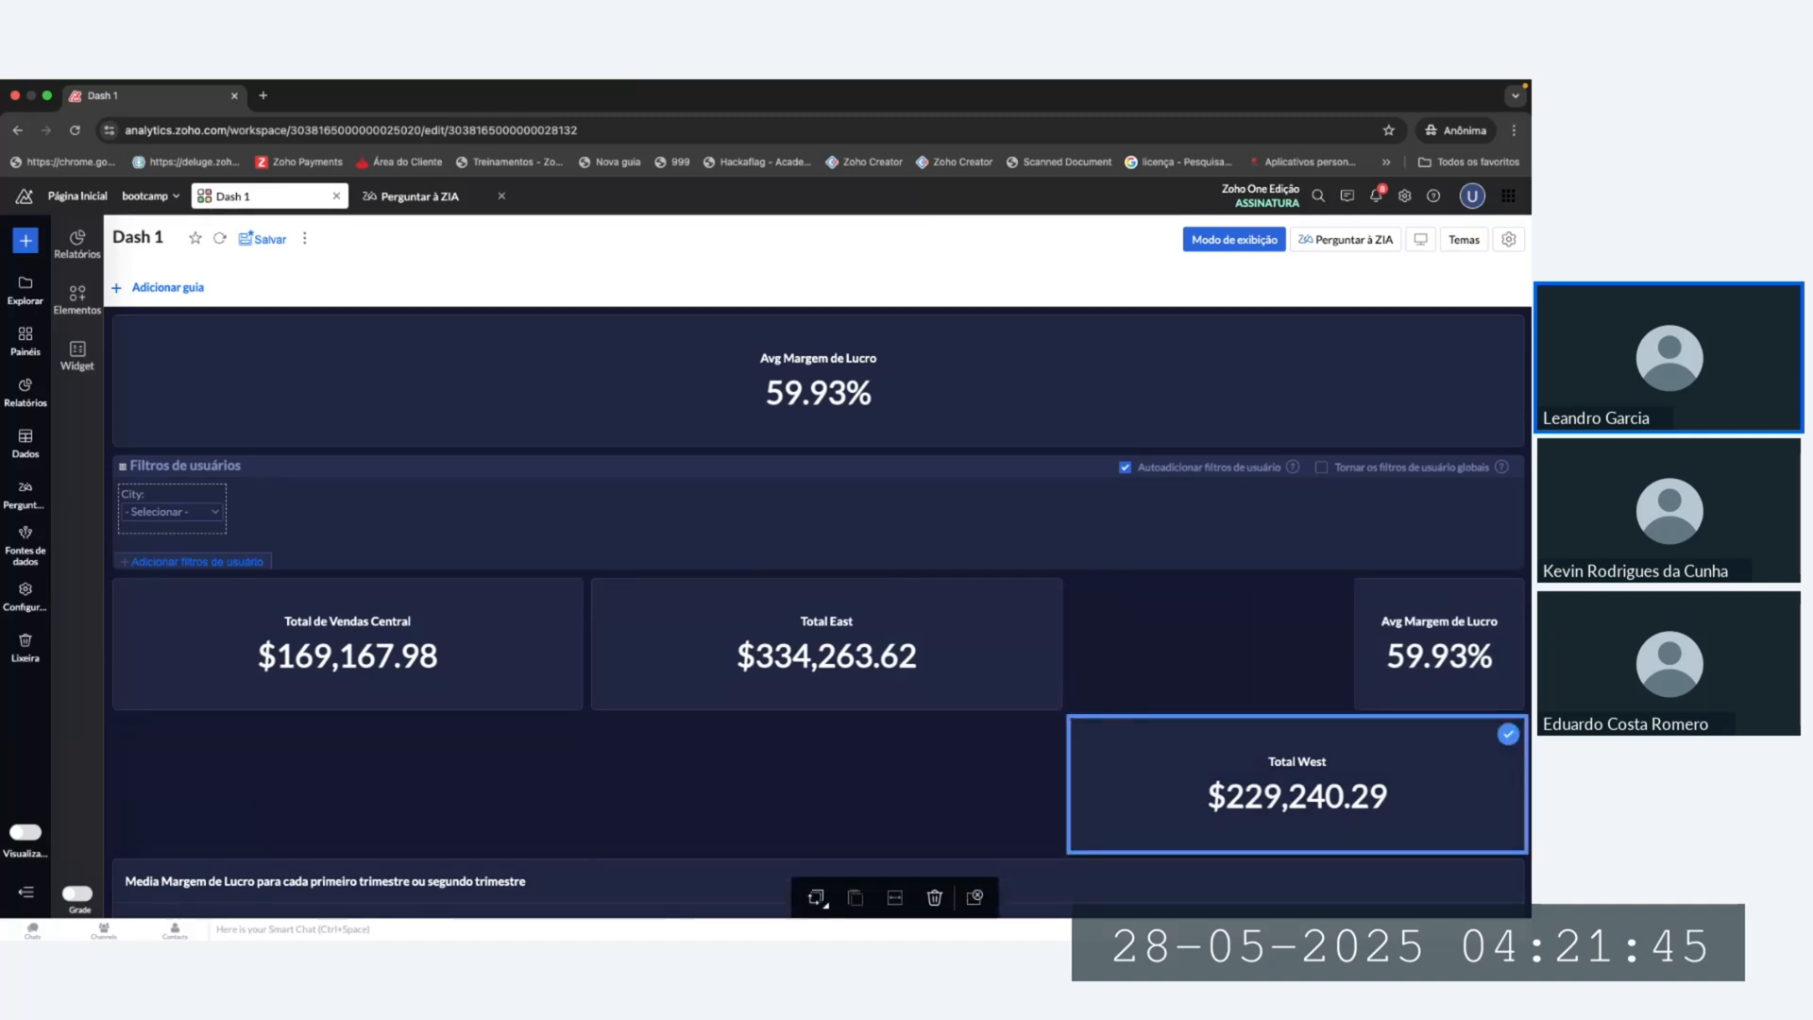
click(564, 656)
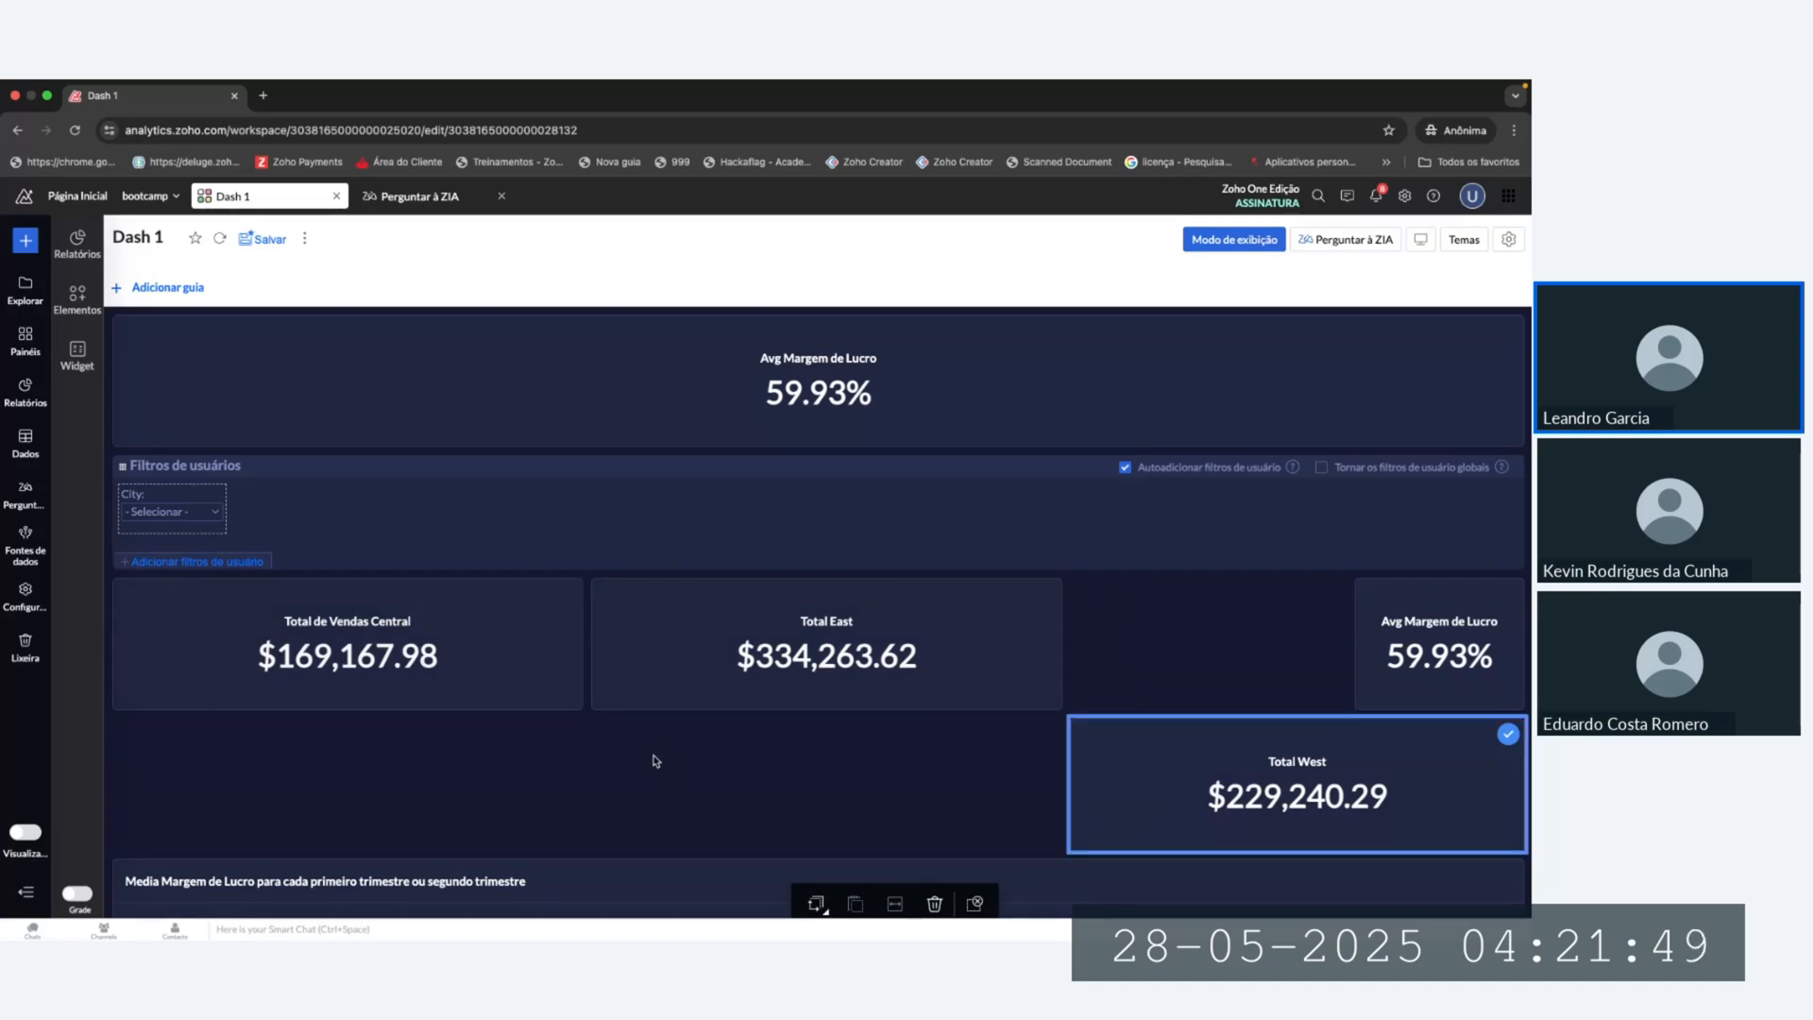
click(1050, 403)
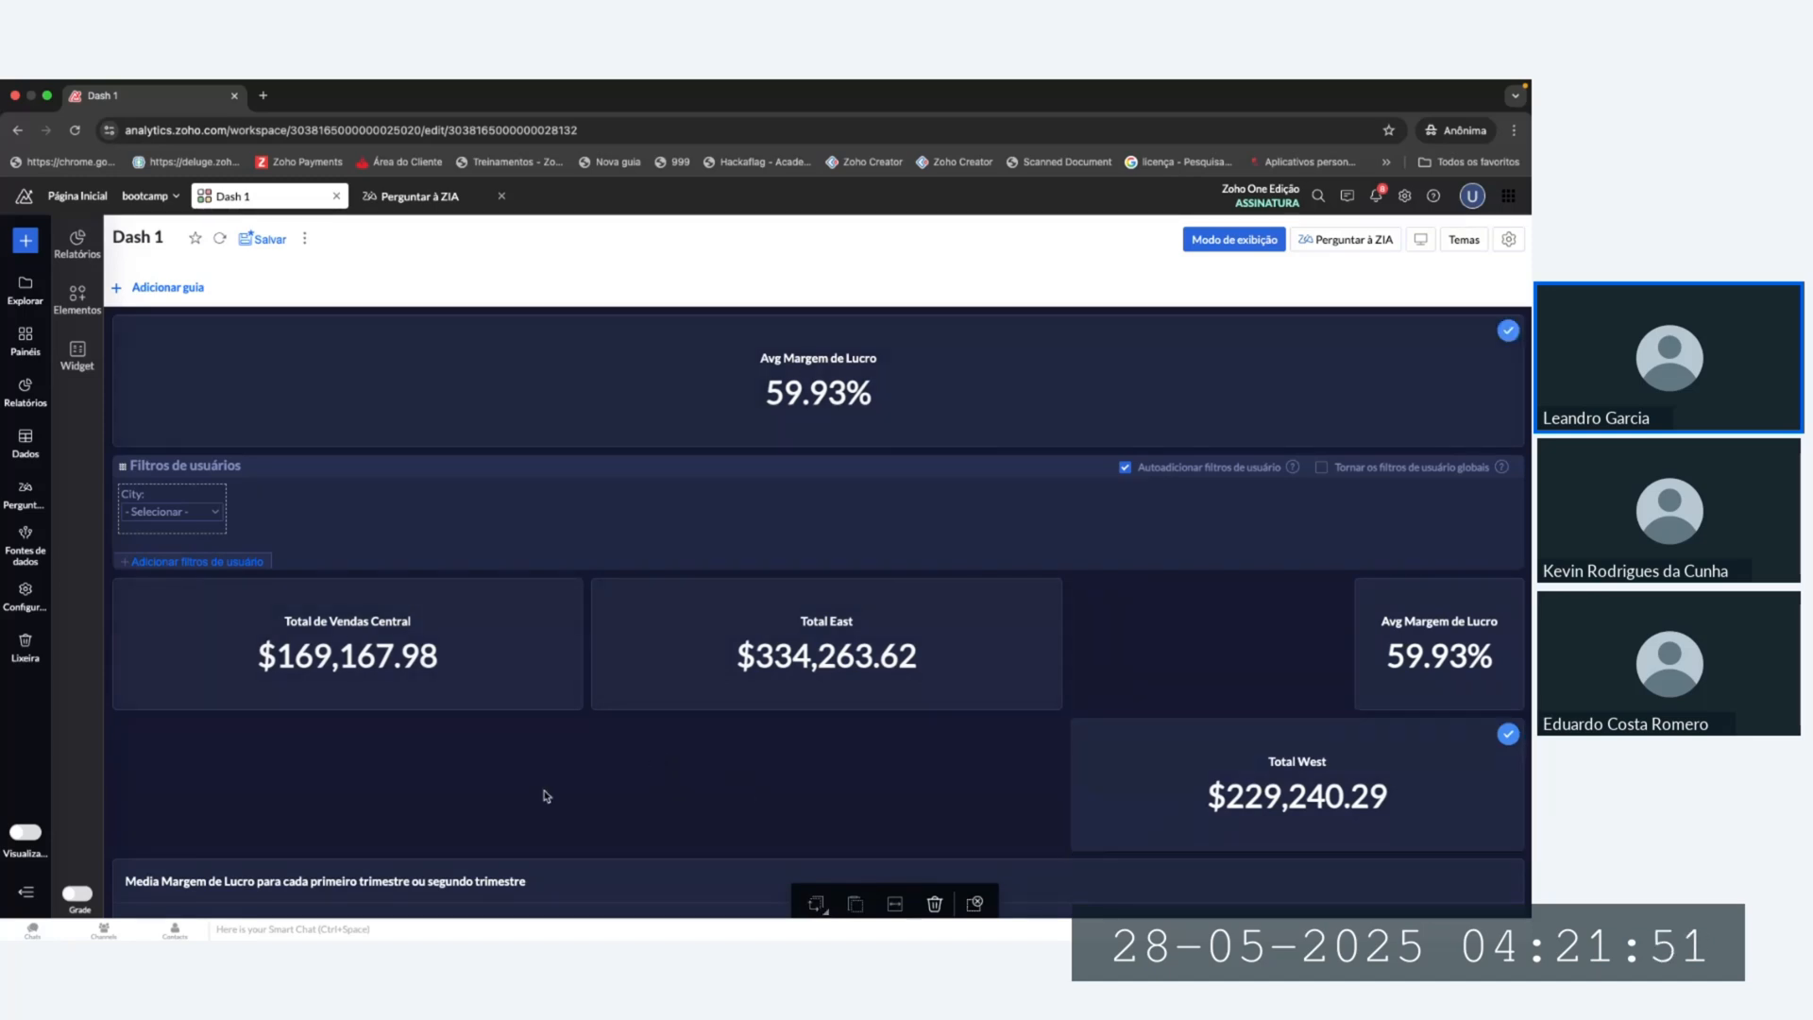
click(1508, 734)
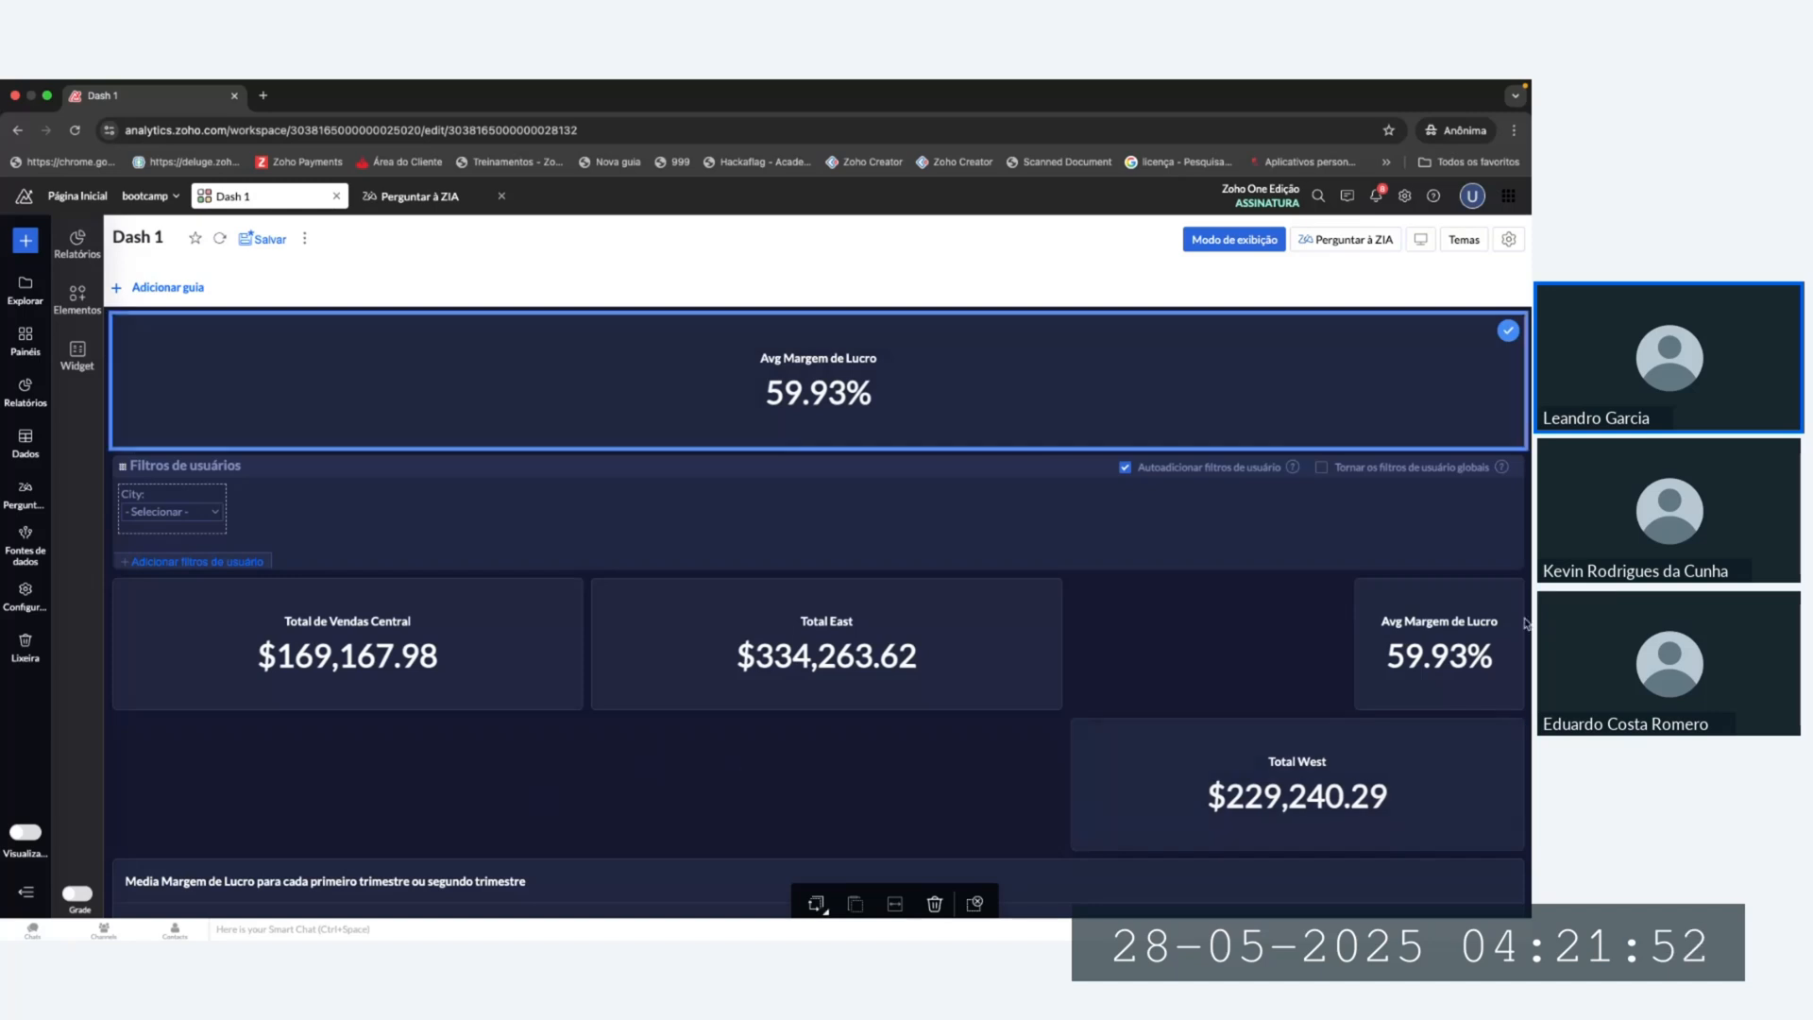
click(1504, 335)
Step: Resize the Total East and Avg Margem de Lucro cards and move Total West between them to form one row of four cards
click(1020, 661)
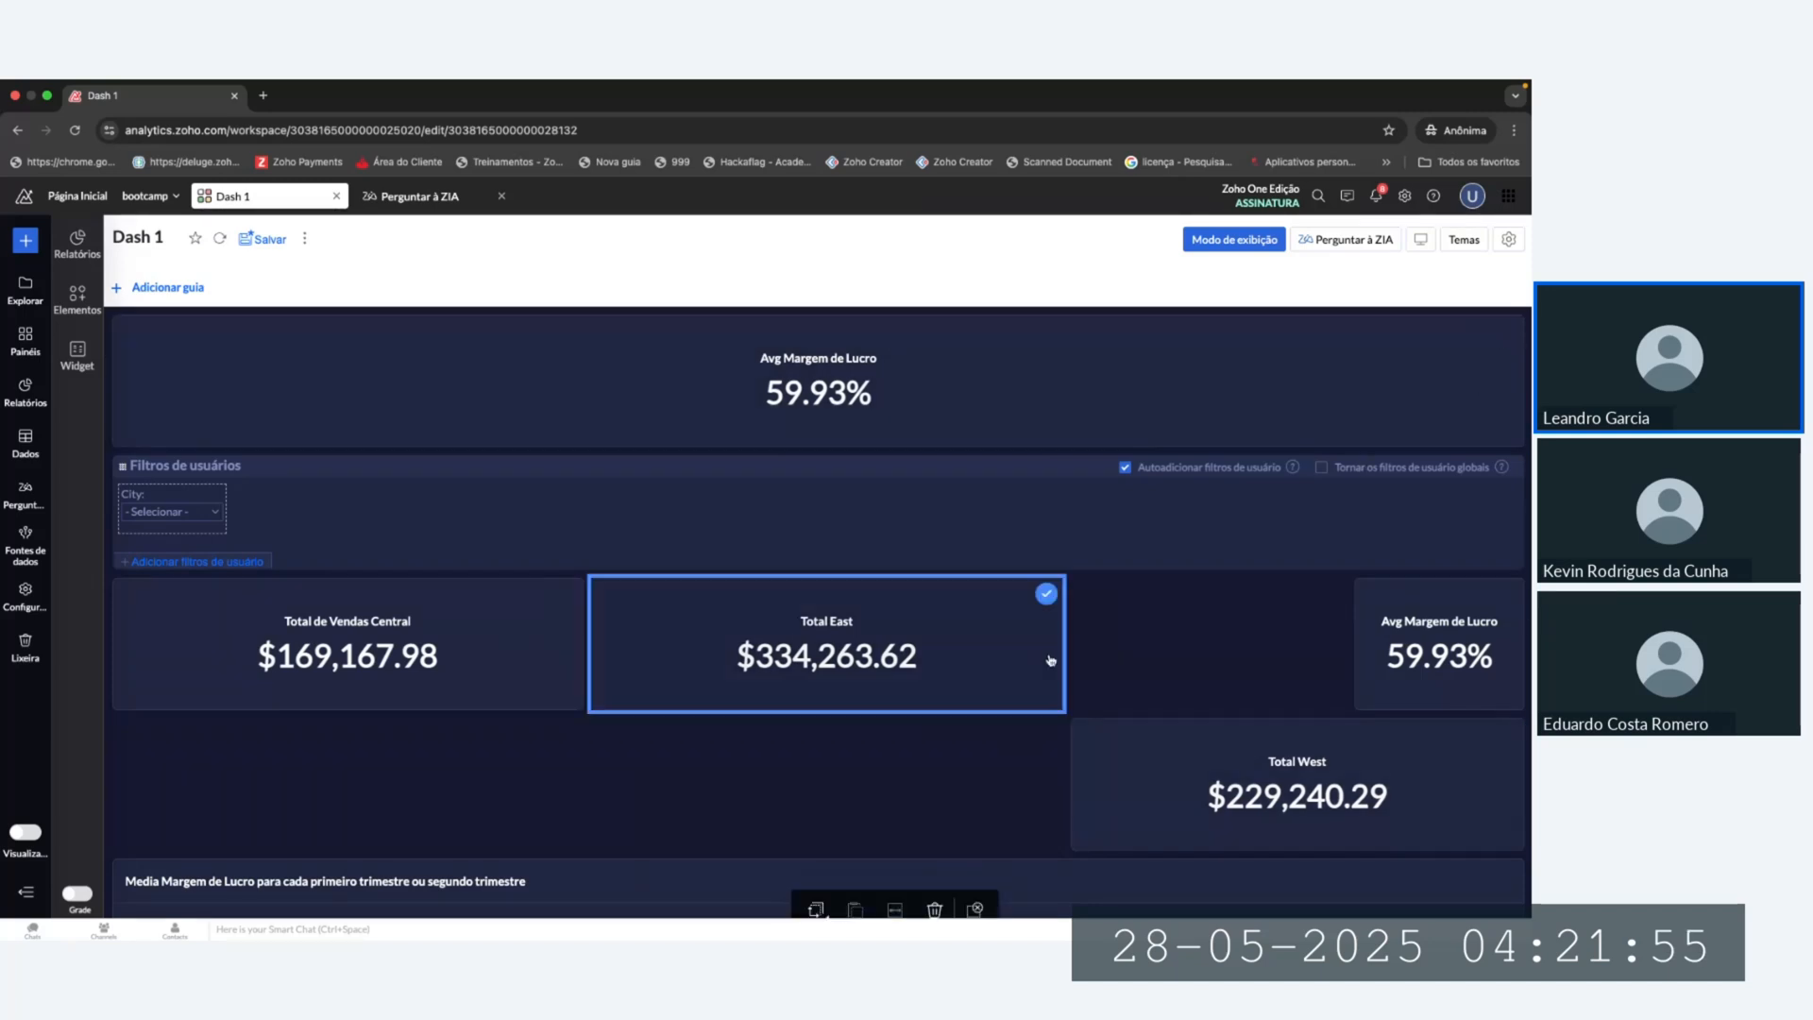
drag(1060, 651, 836, 651)
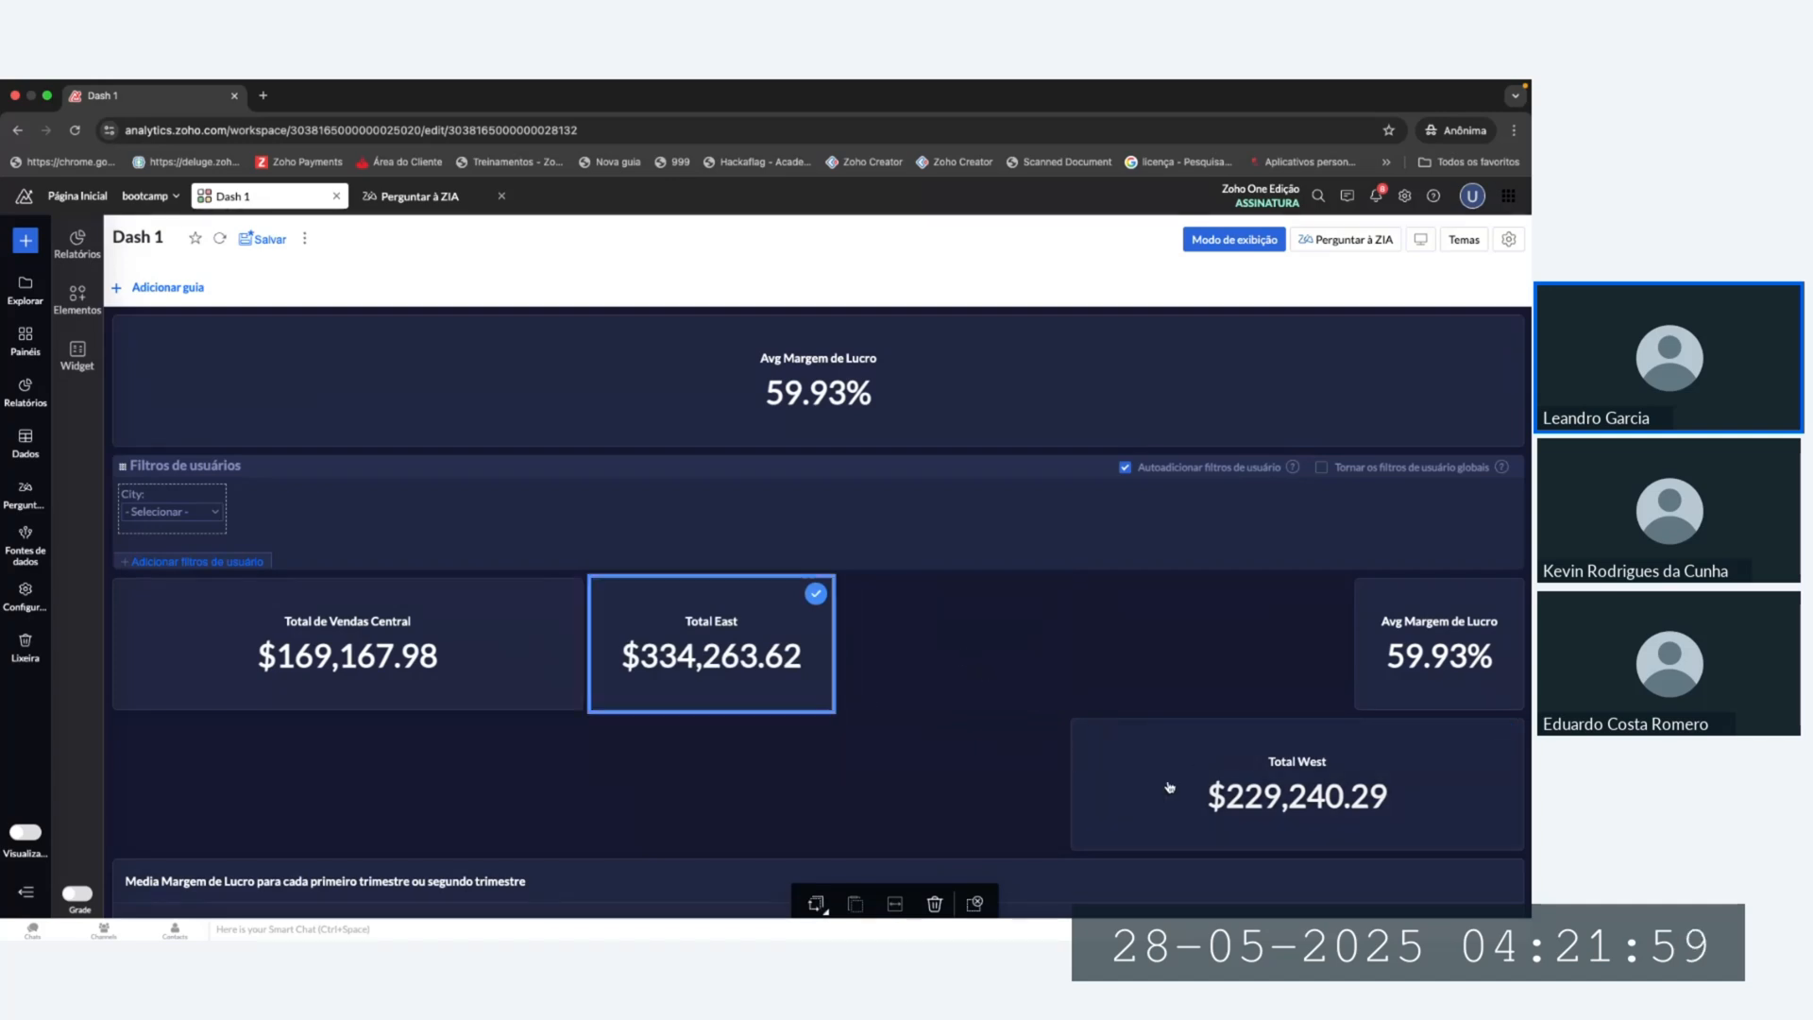
click(875, 623)
drag(1206, 777, 988, 657)
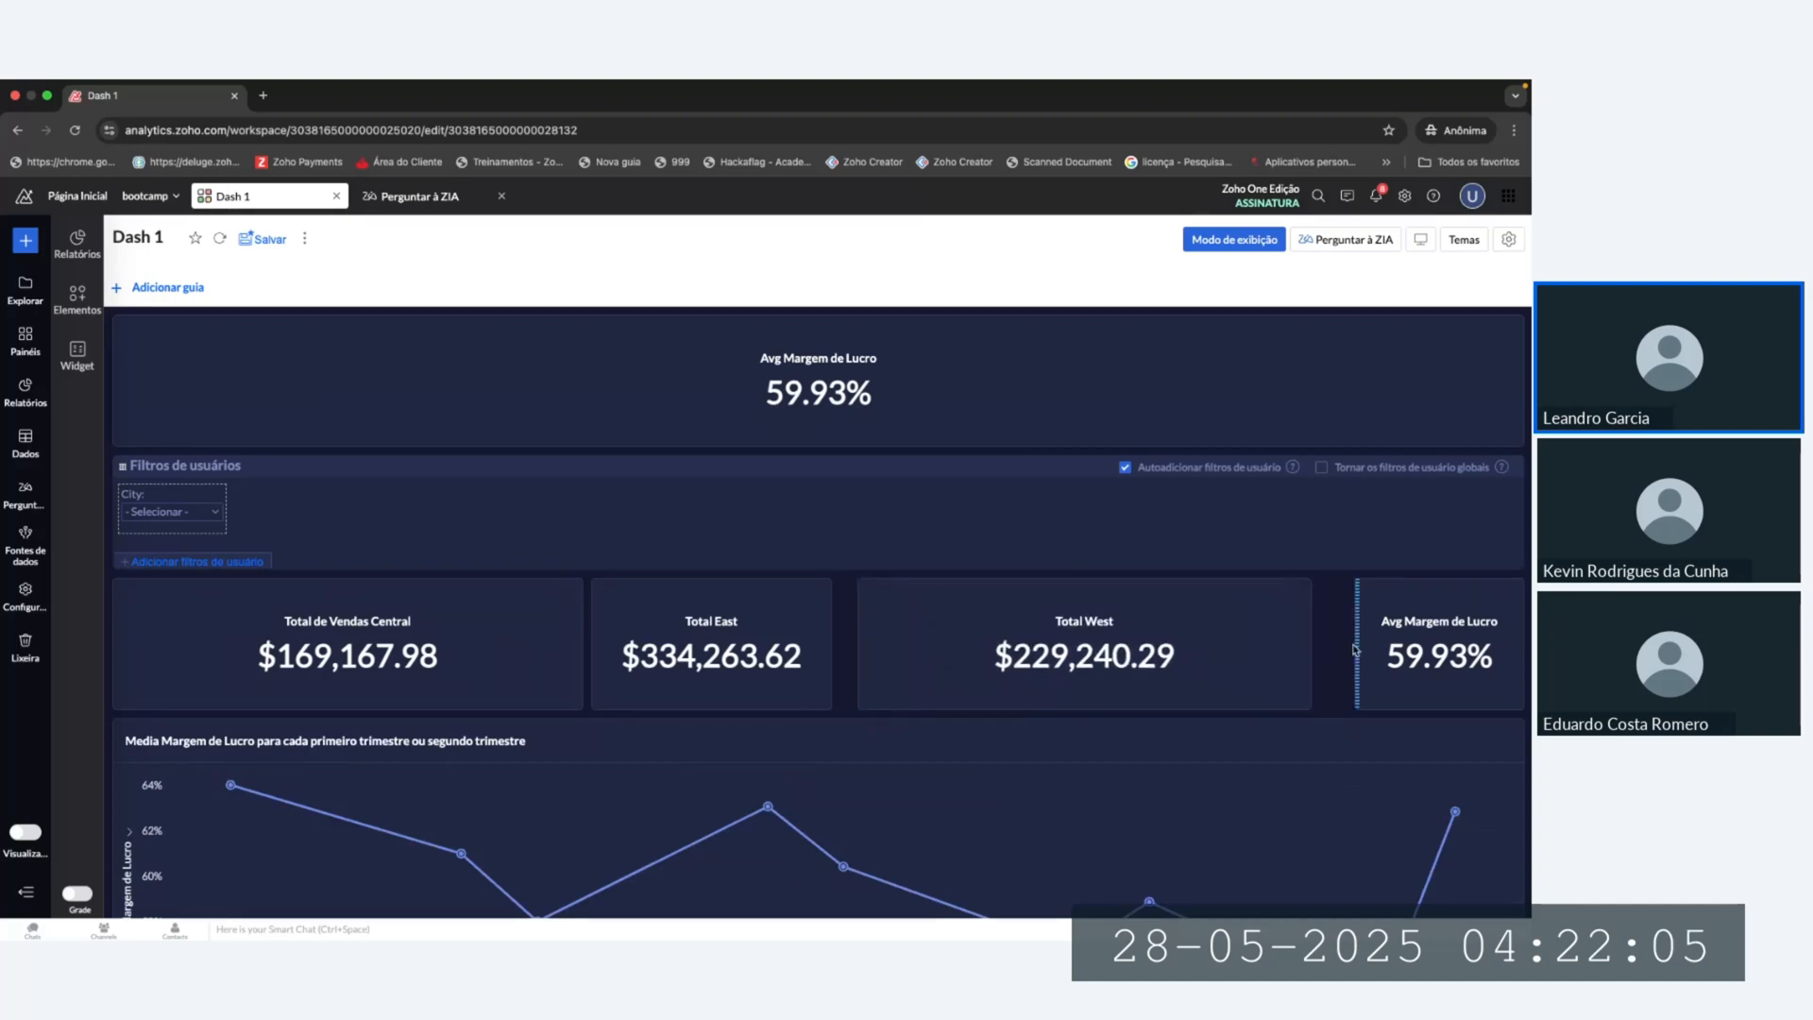
drag(1355, 650, 1322, 649)
drag(832, 652, 847, 652)
Step: Remove the full-width Avg Margem de Lucro card above the user filters and save Dash 1
click(1016, 410)
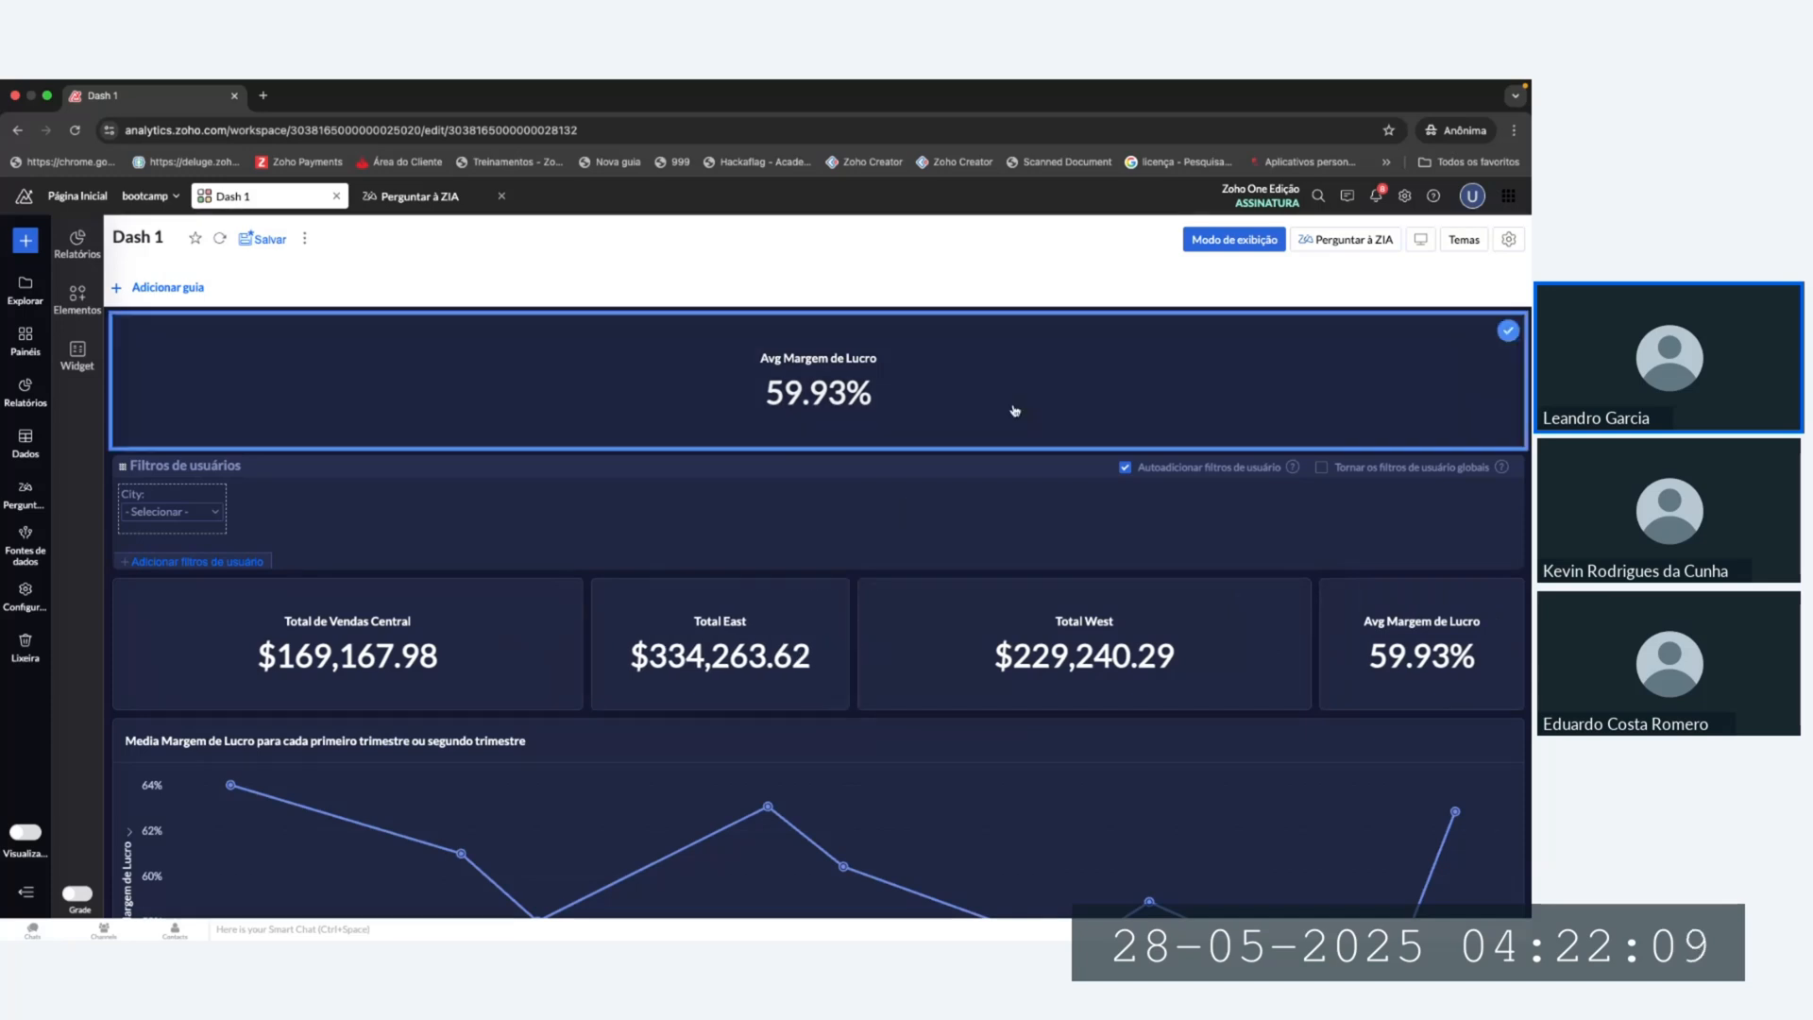
click(1183, 377)
click(1506, 331)
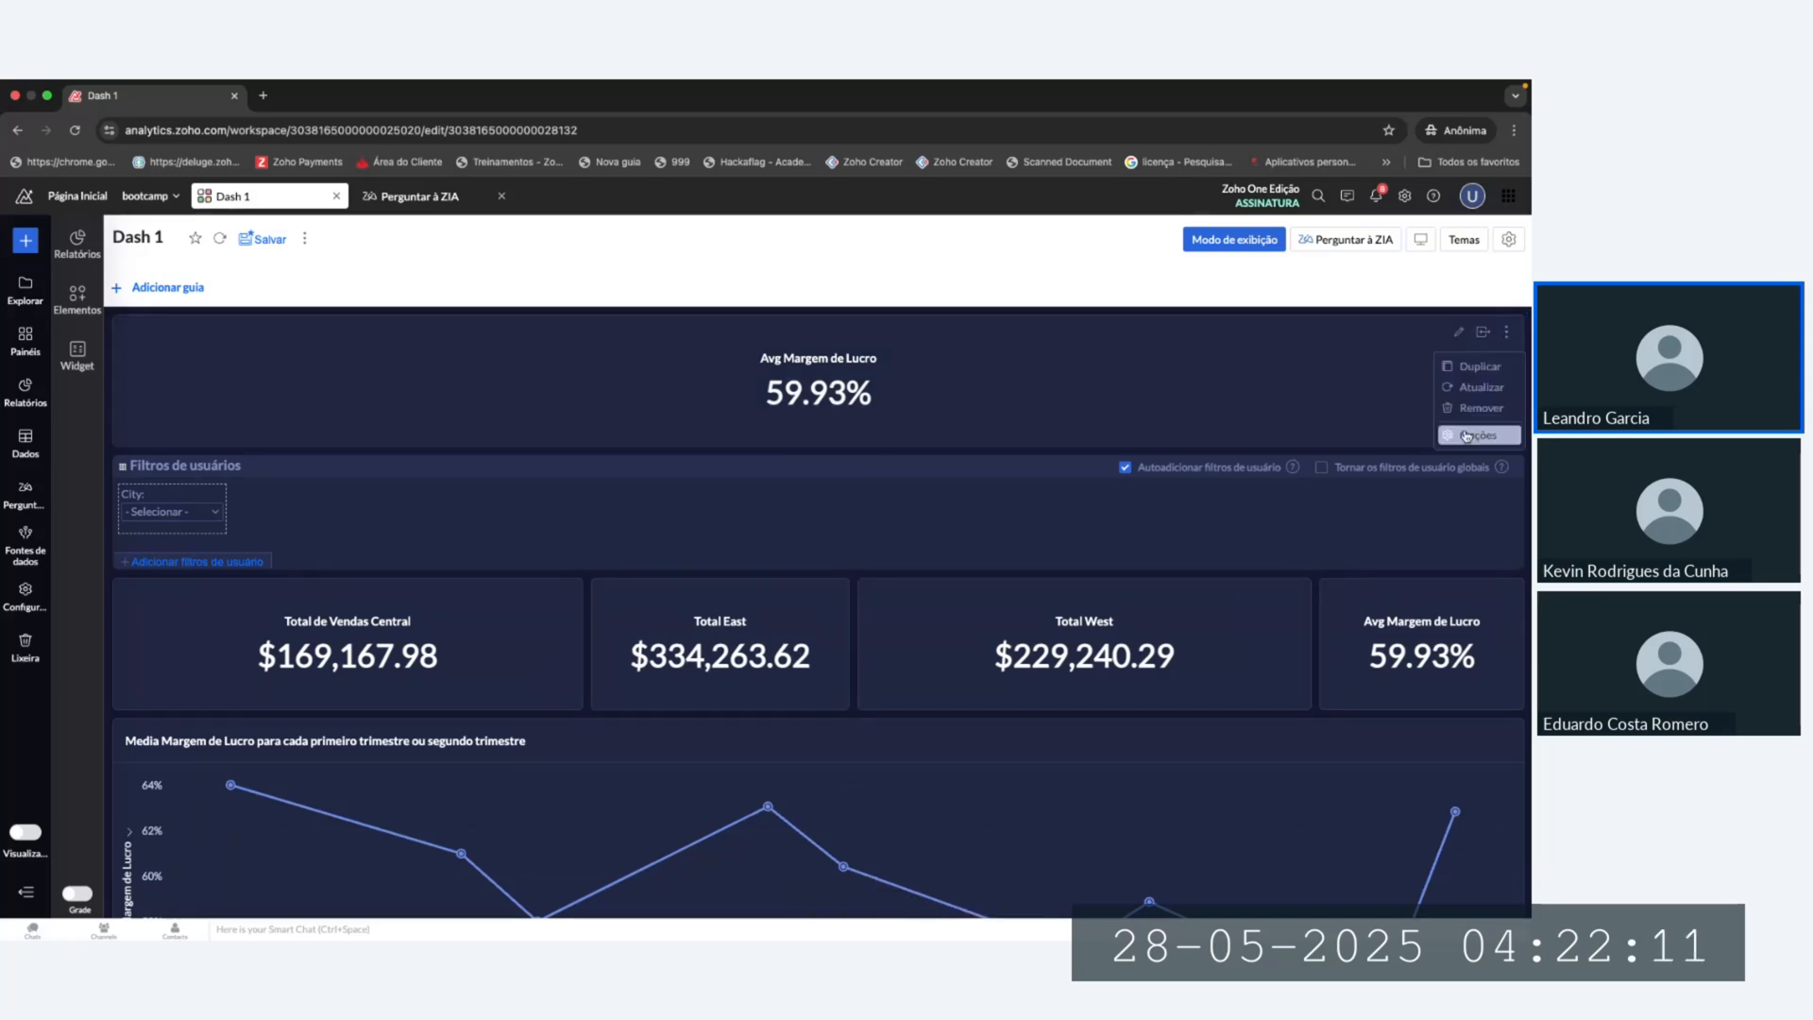
click(1473, 409)
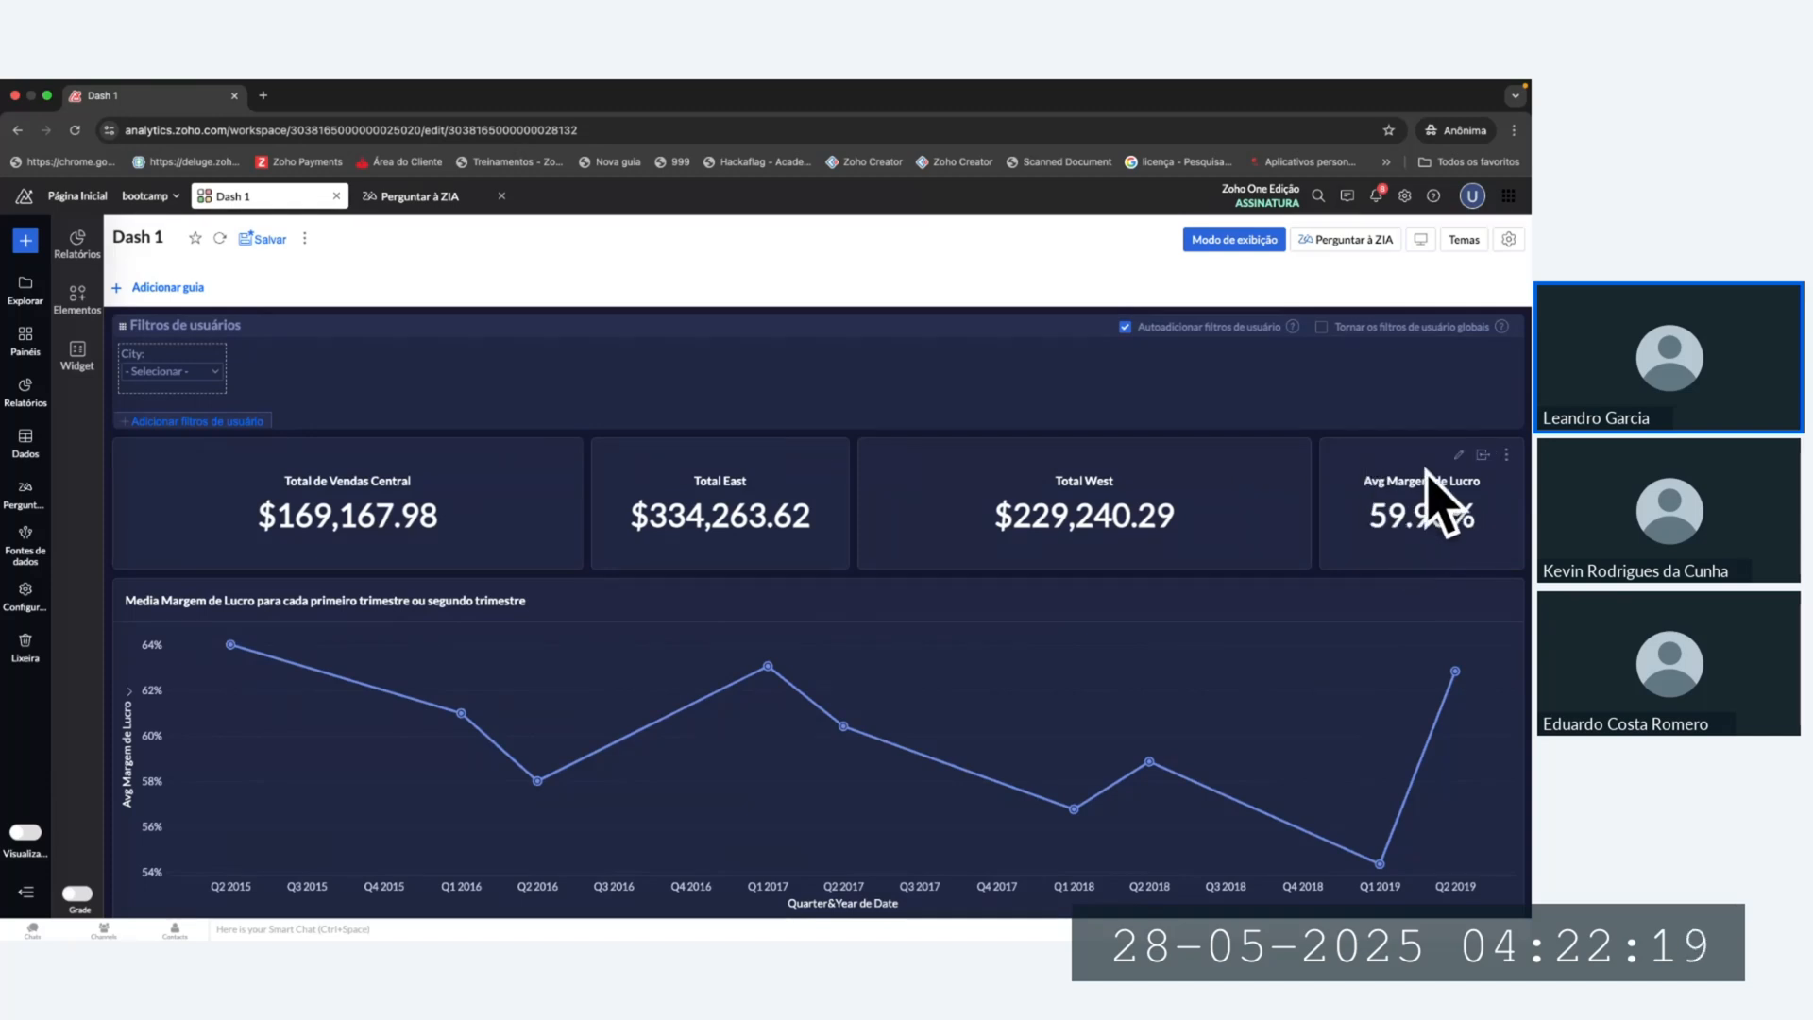
click(263, 239)
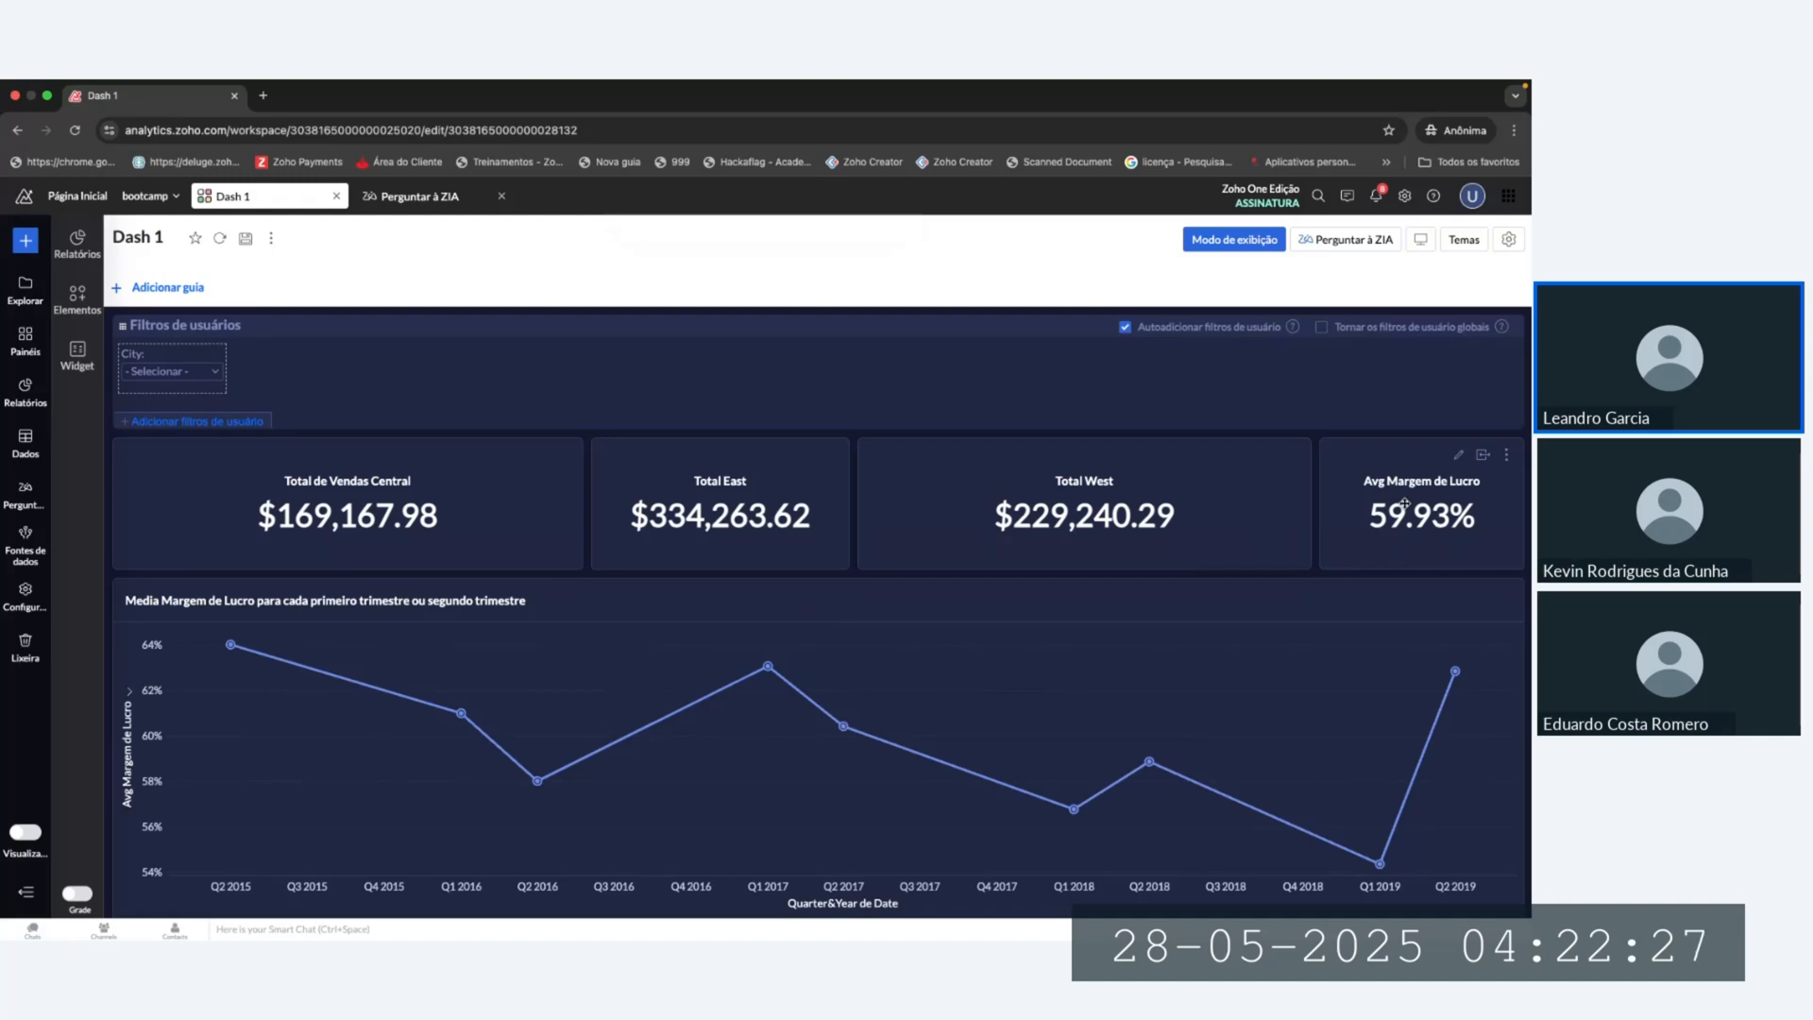
Step: Open the Pricing table and start a new query table in the workspace
click(27, 452)
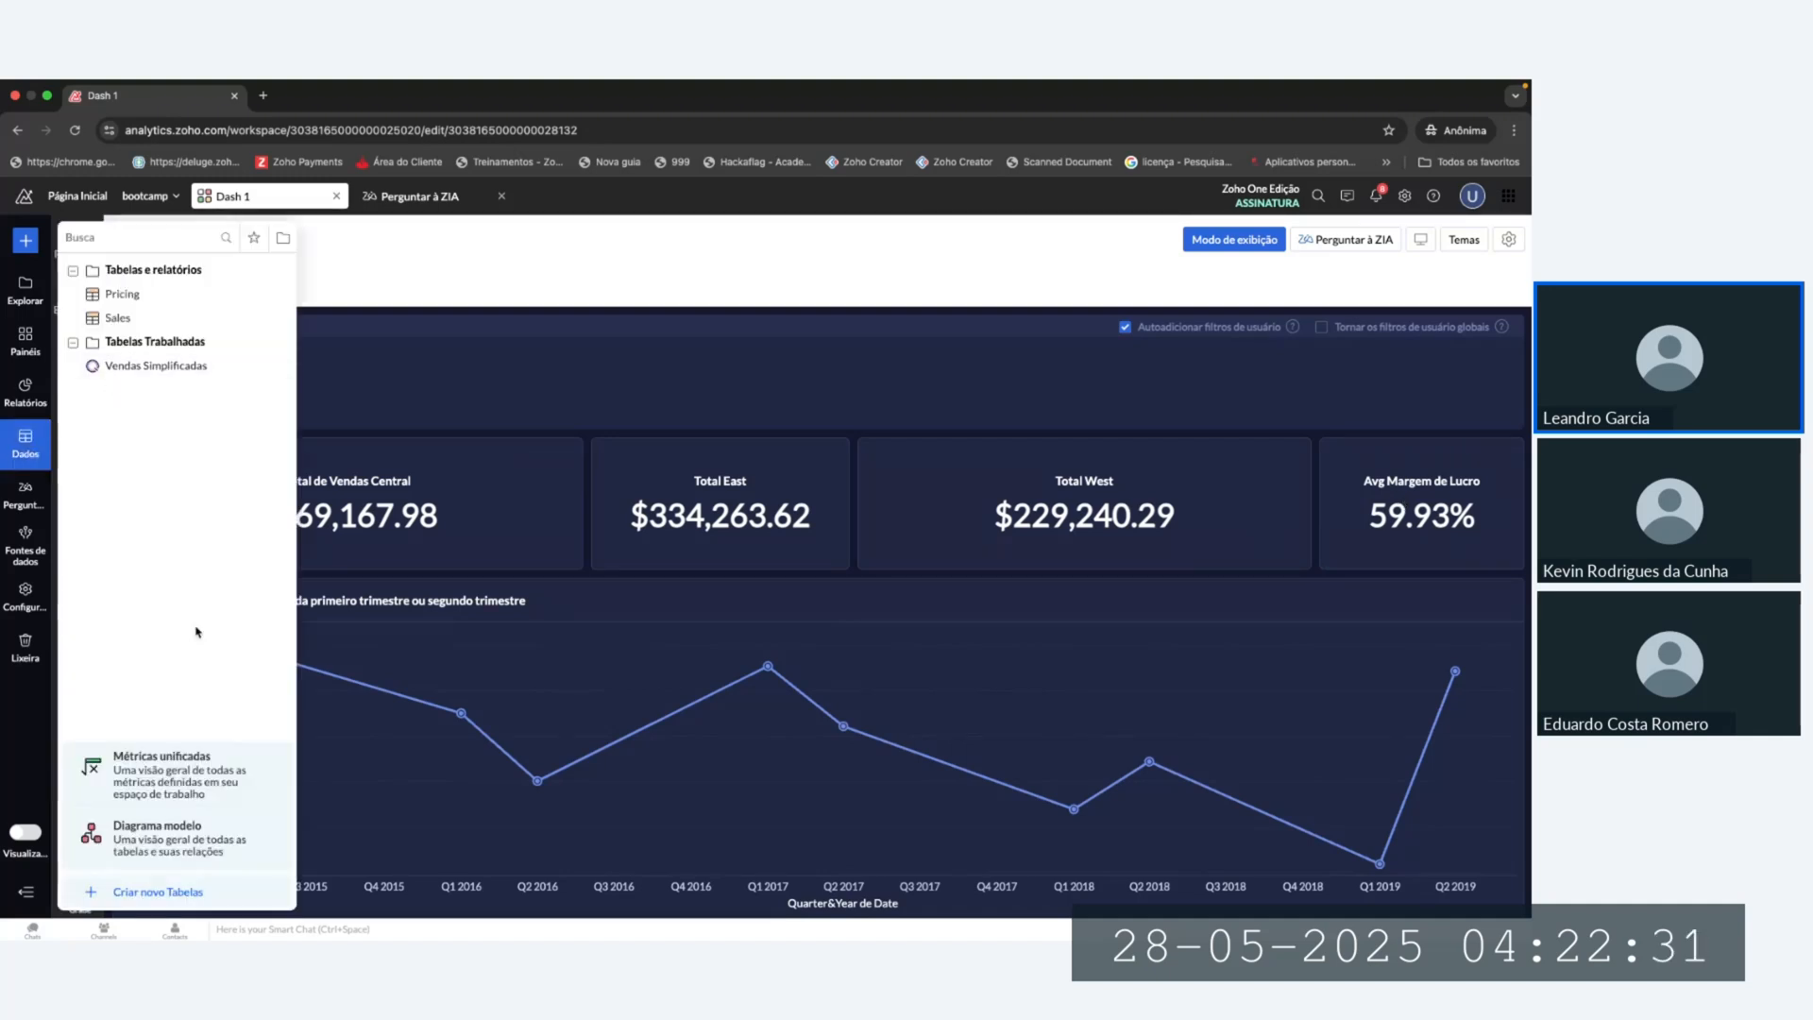
click(147, 294)
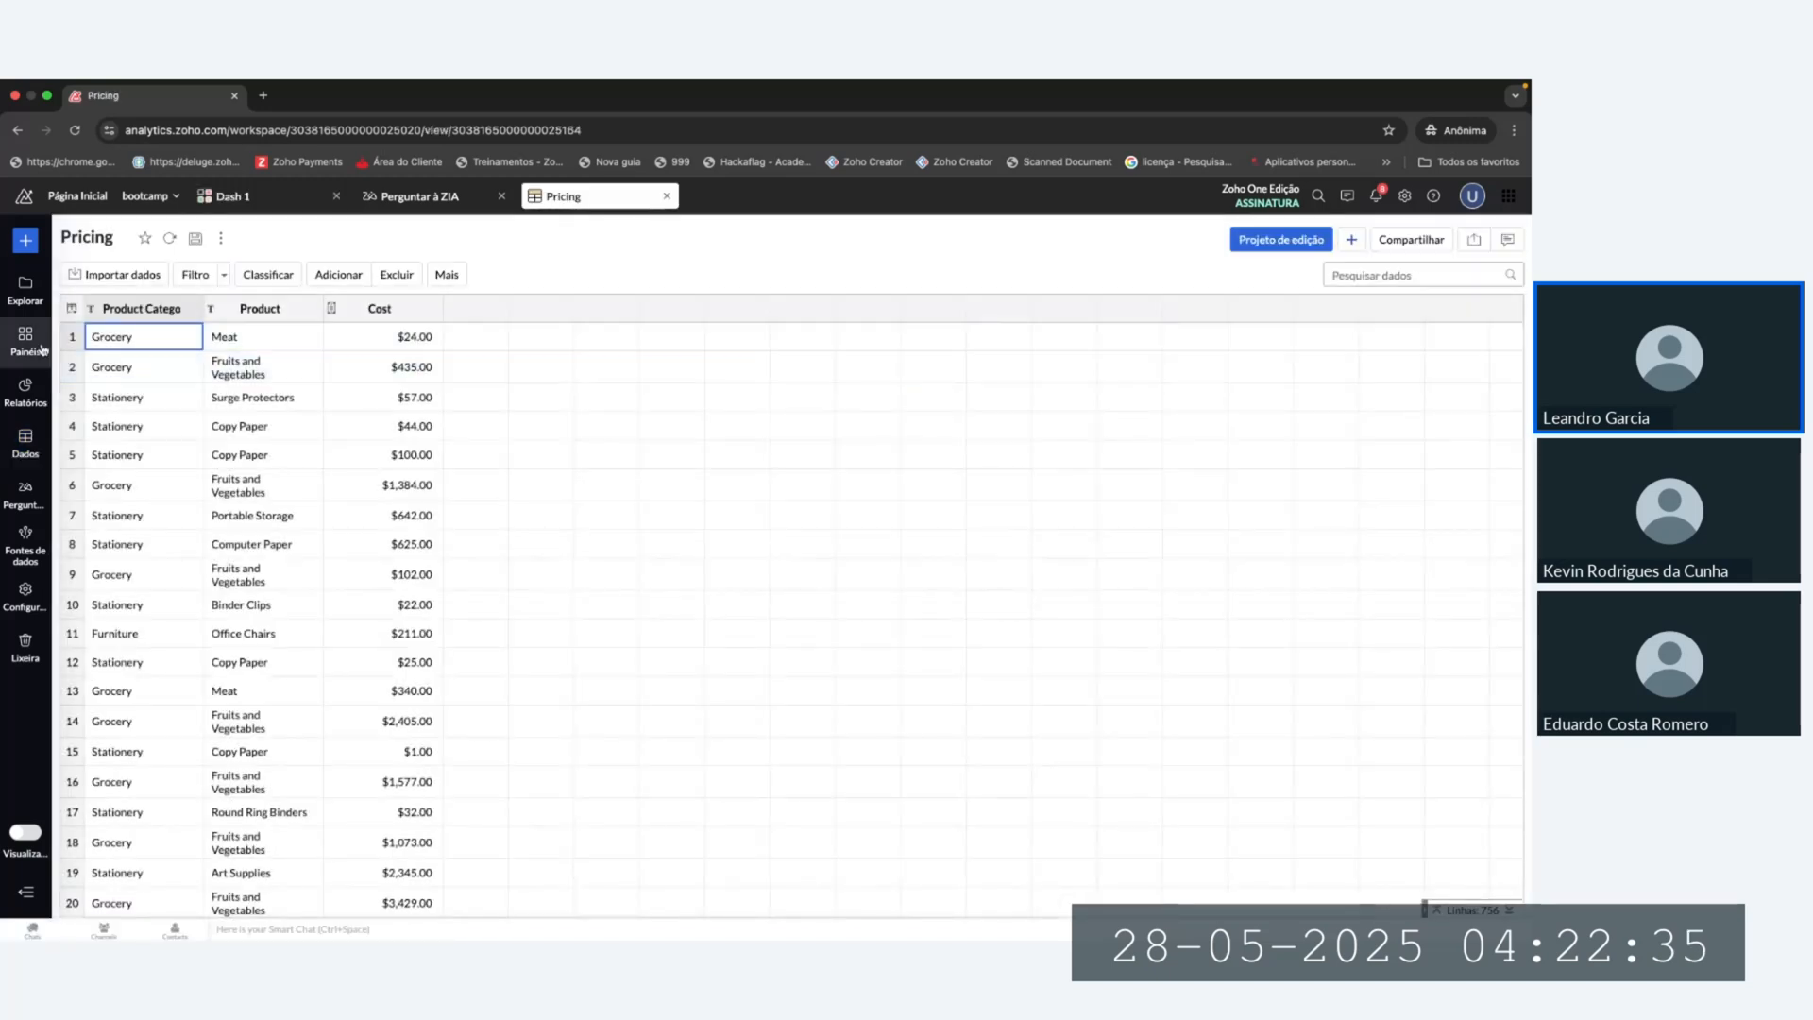
click(22, 453)
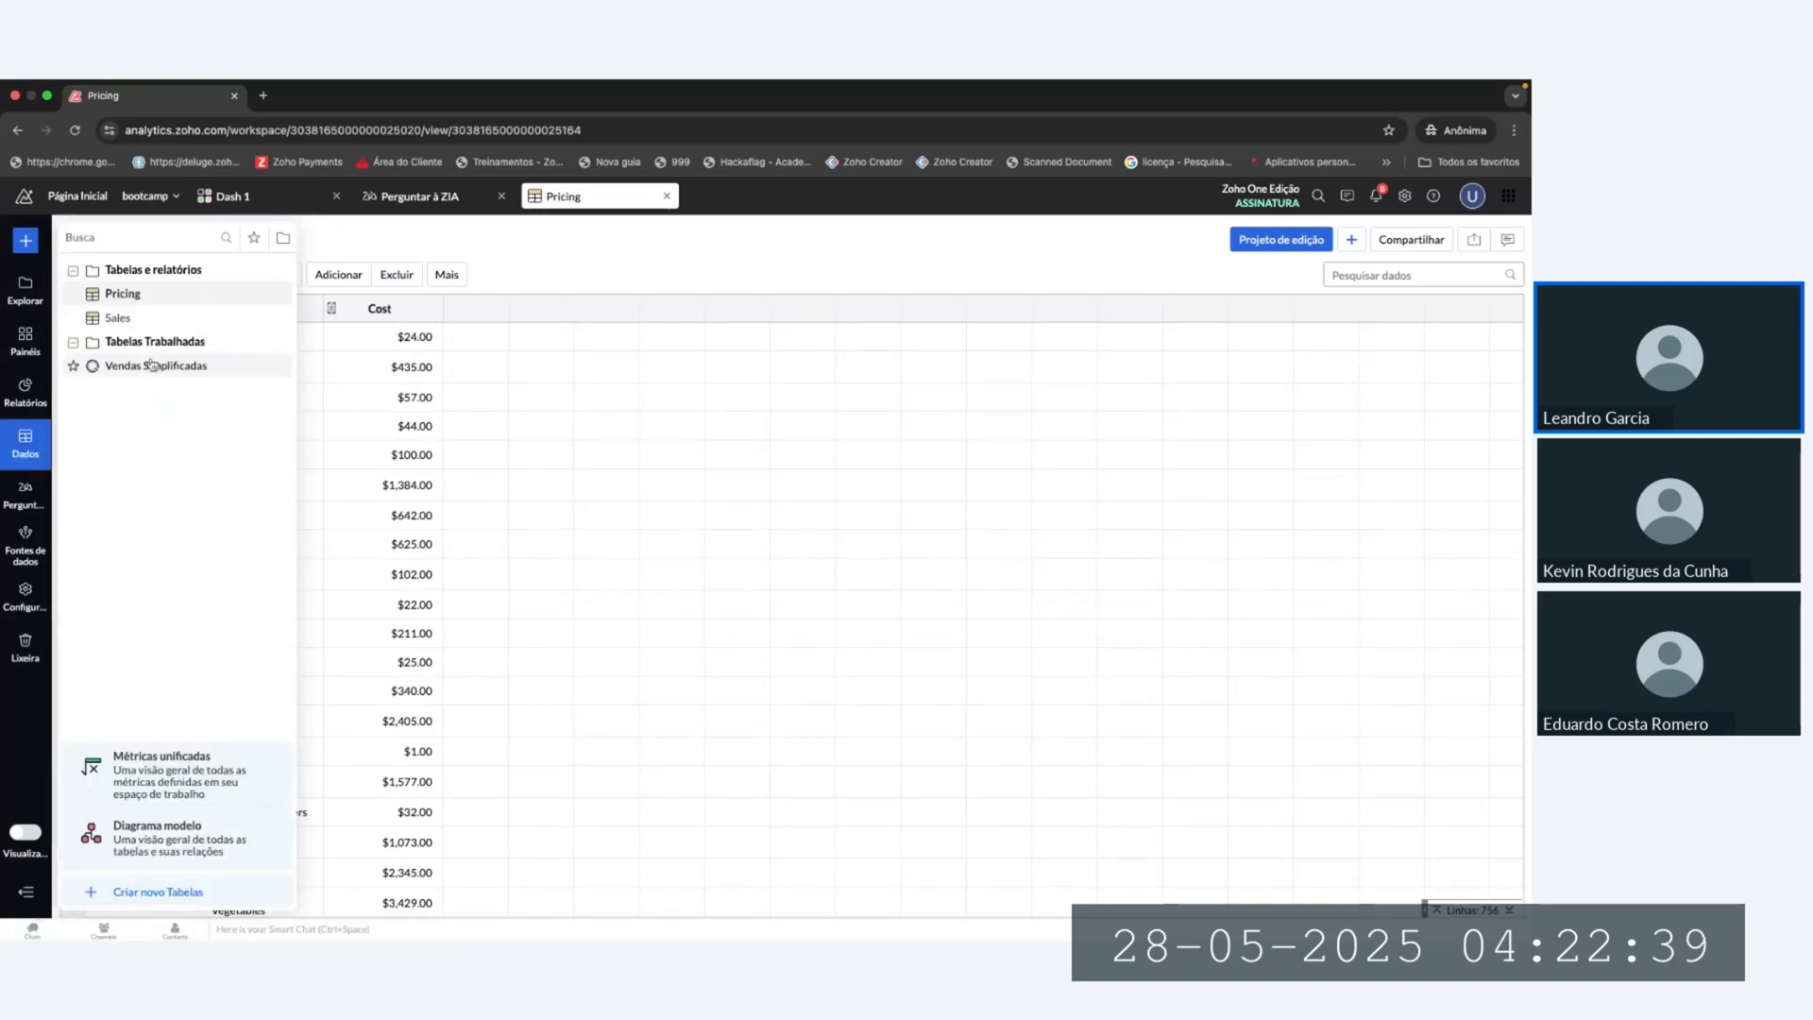
click(168, 893)
click(414, 859)
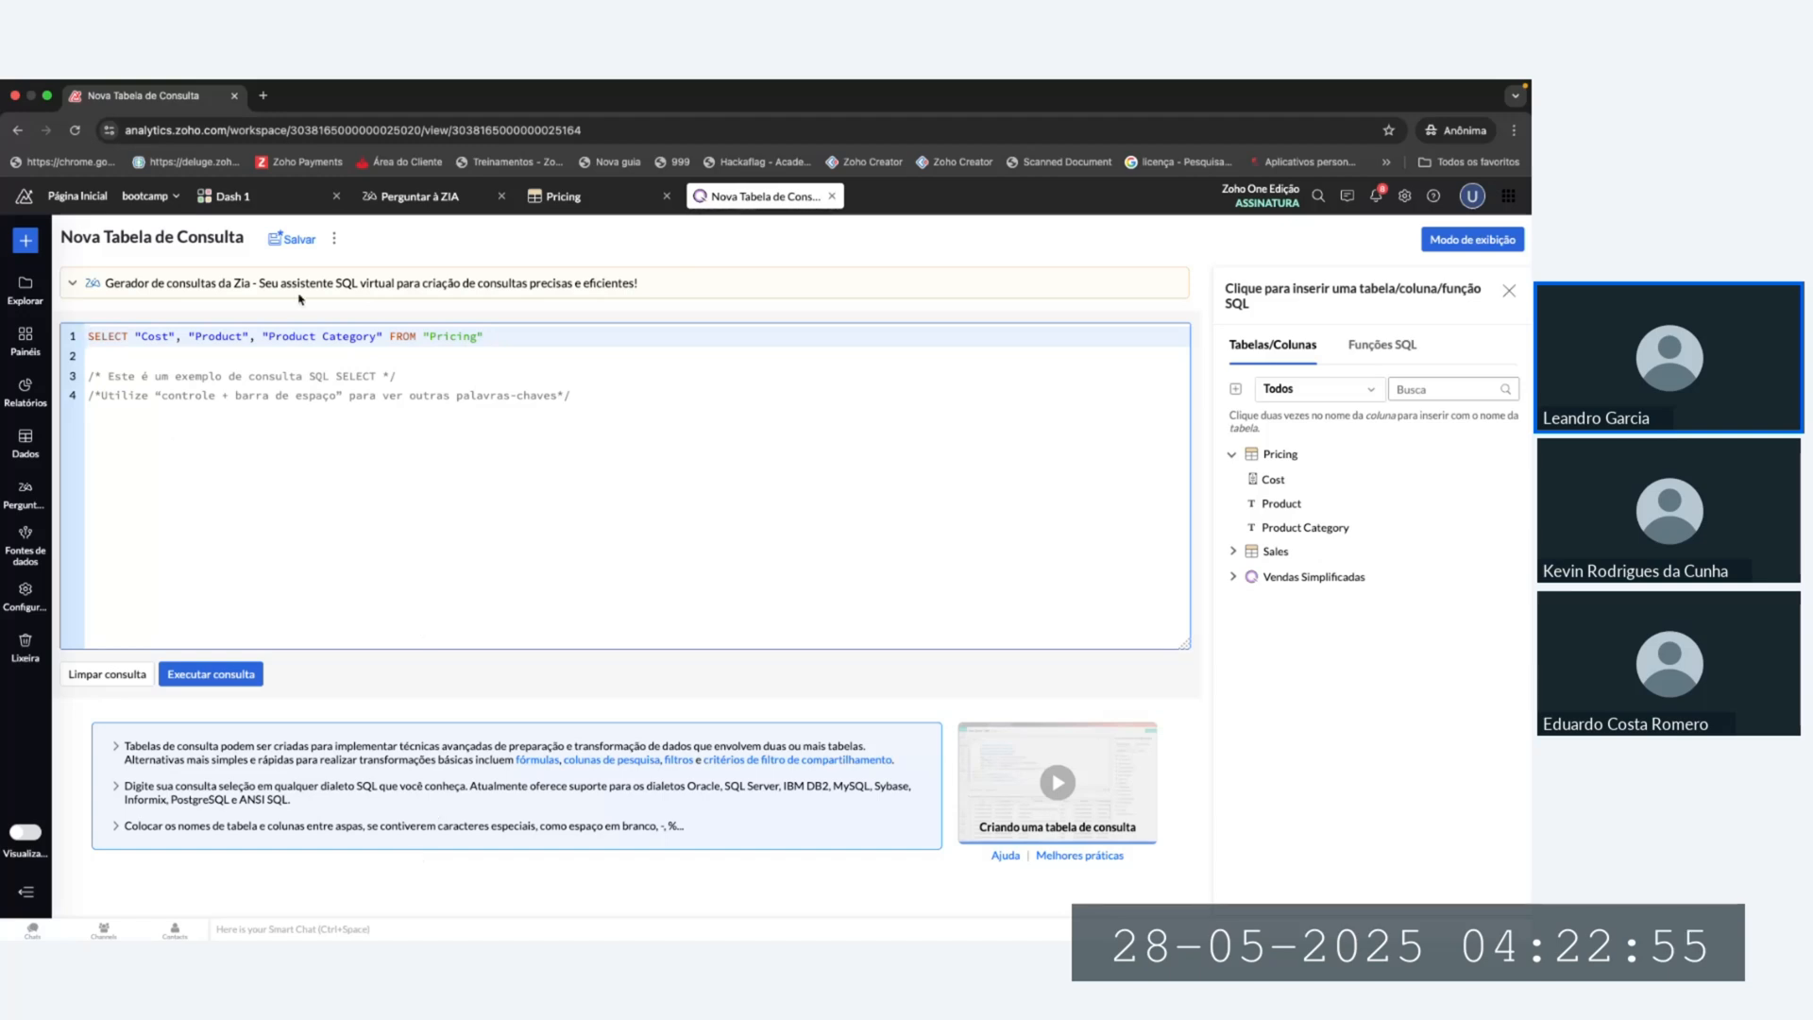
Step: Have Zia generate SQL for "Gere uma consulta do produto com o valor de custo mais alto" and execute the query
click(74, 283)
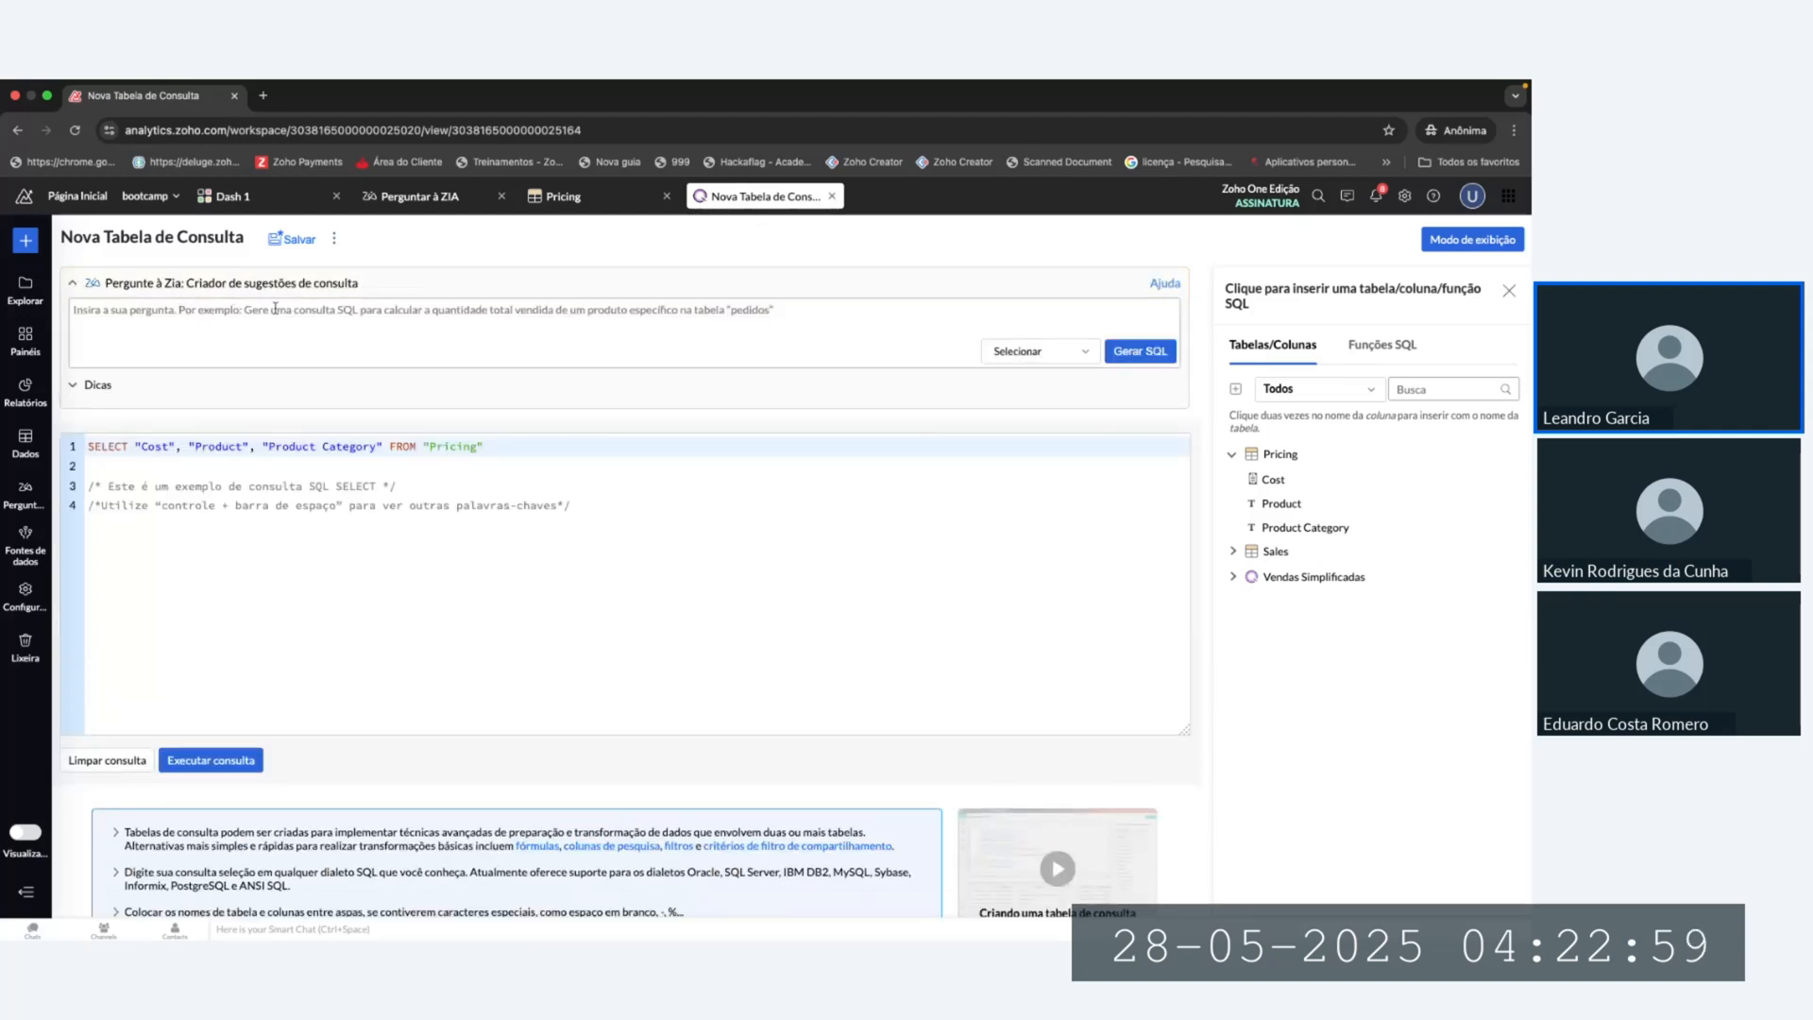
click(214, 319)
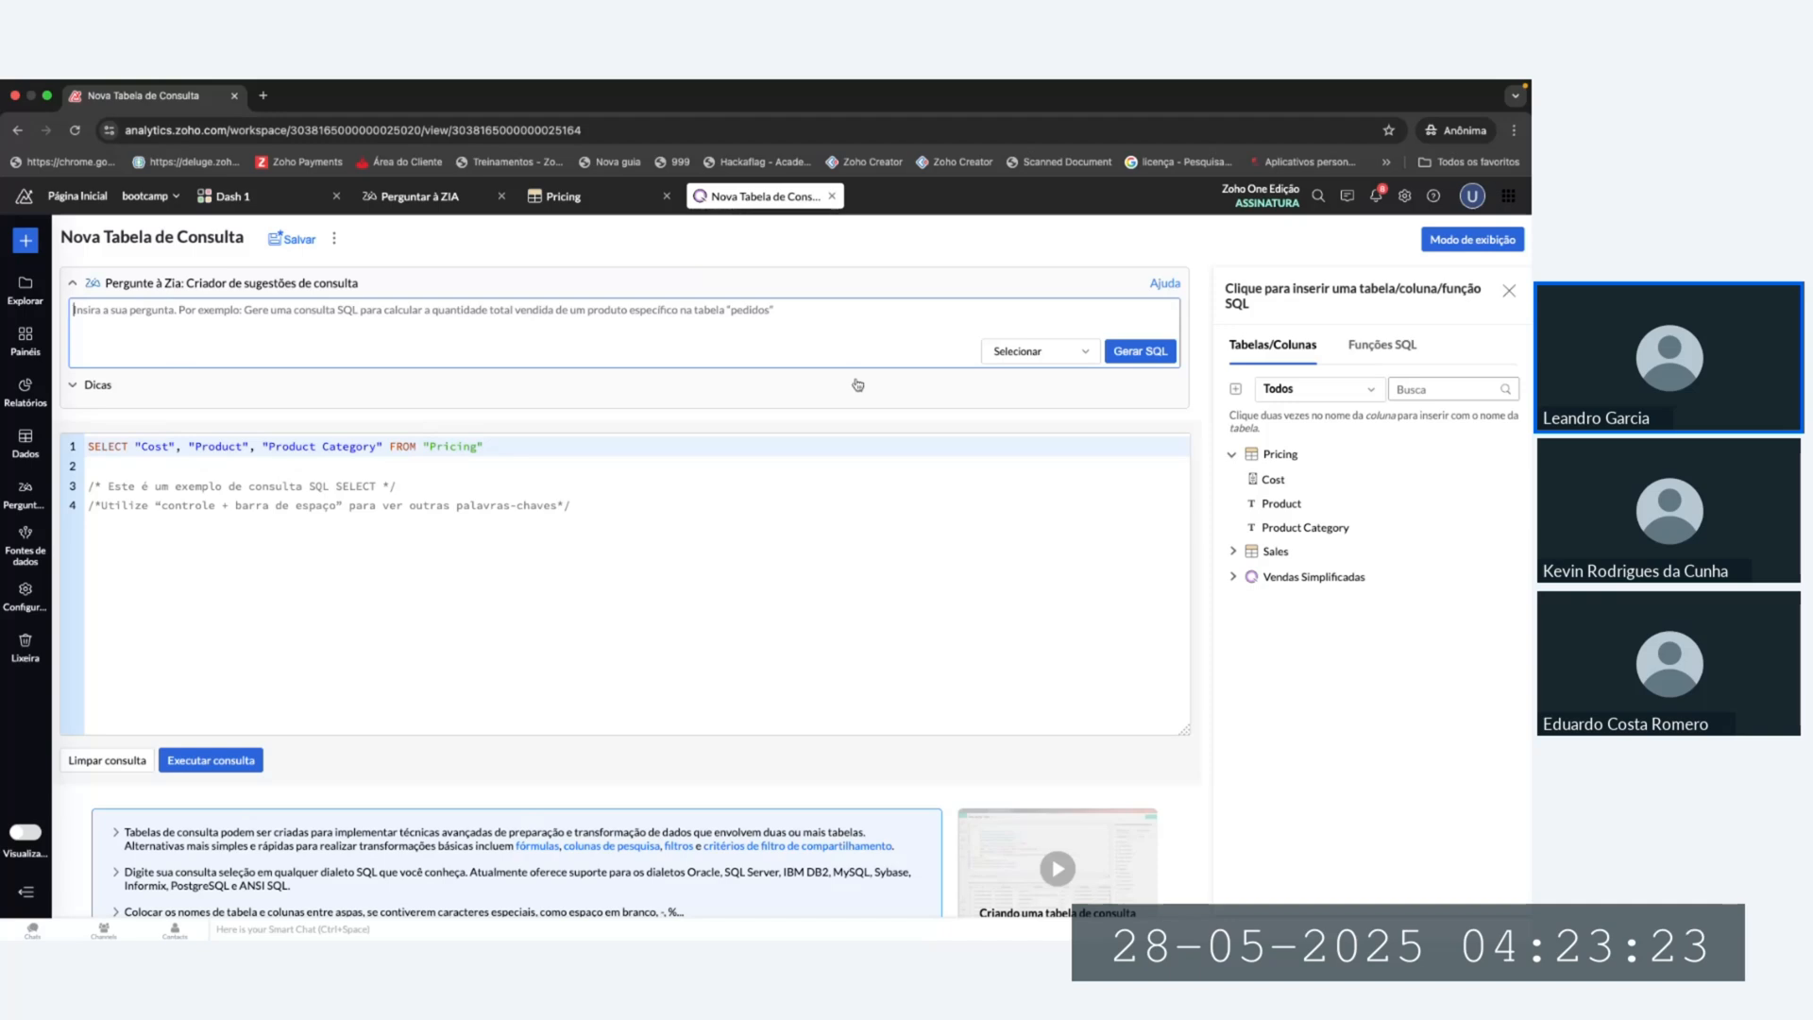
text(Gere)
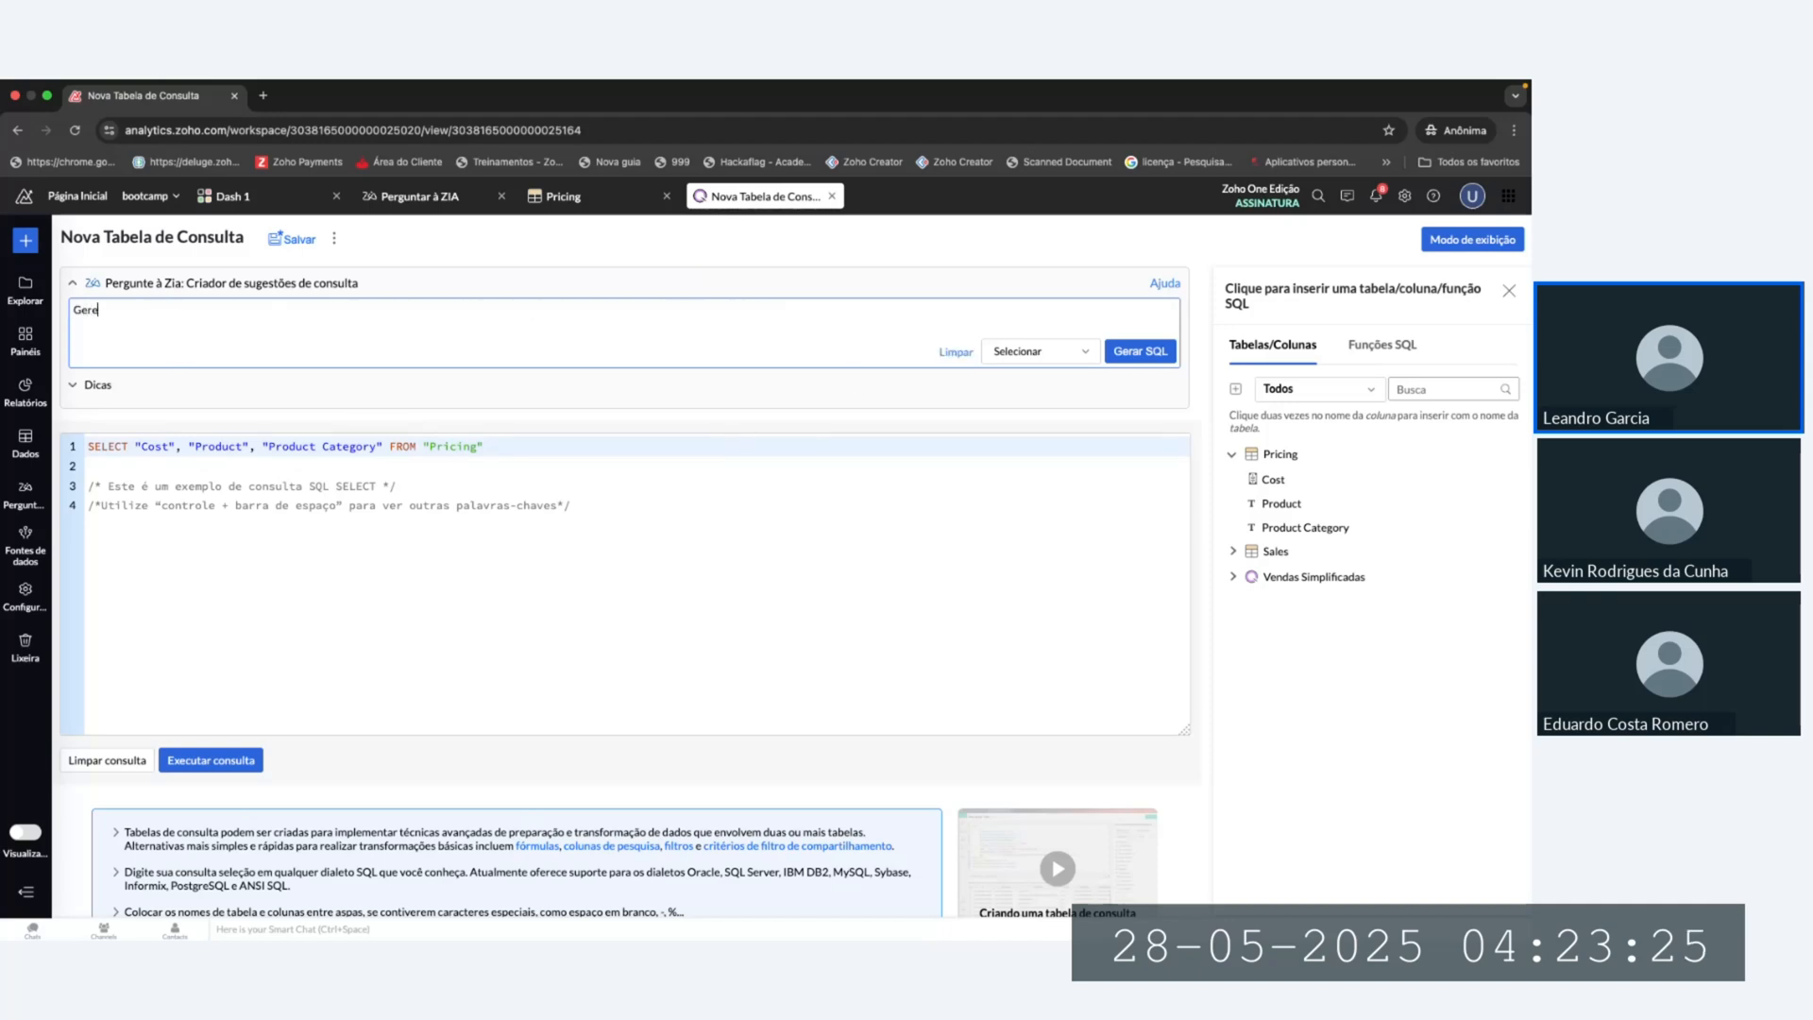
text( uma consulta do produto com o valor de)
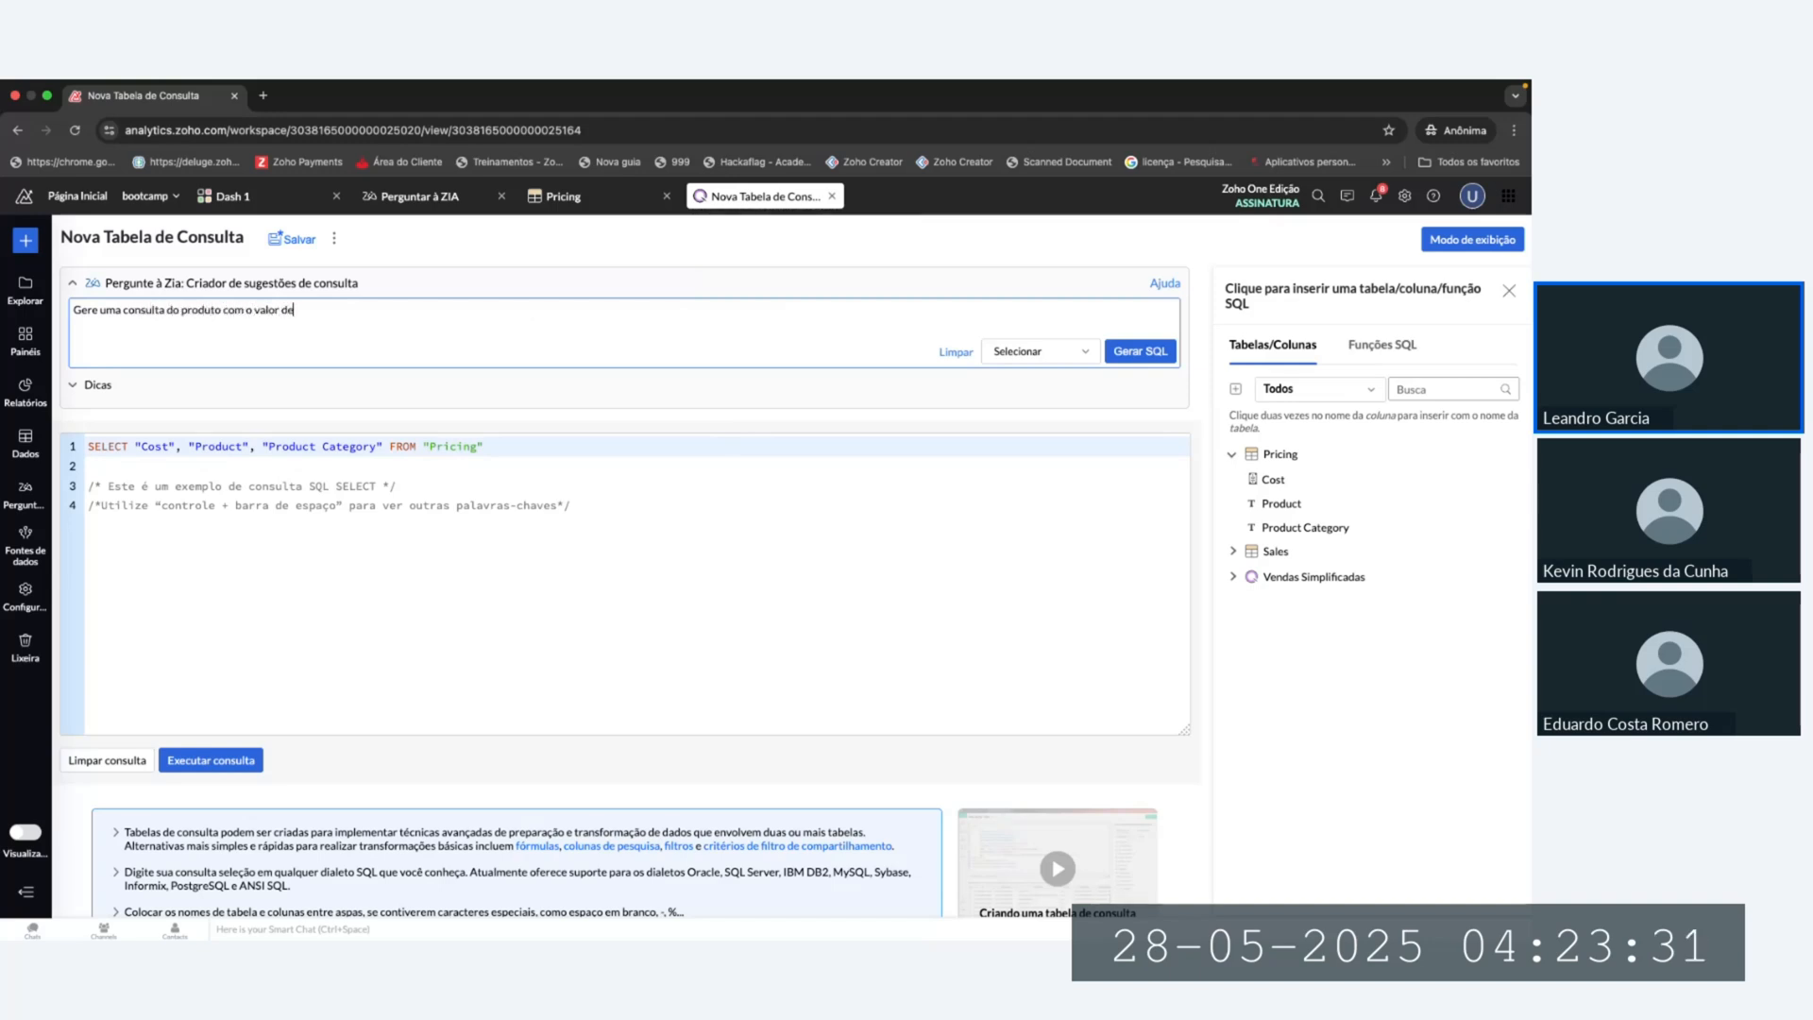
text( custo mais alto)
click(1139, 354)
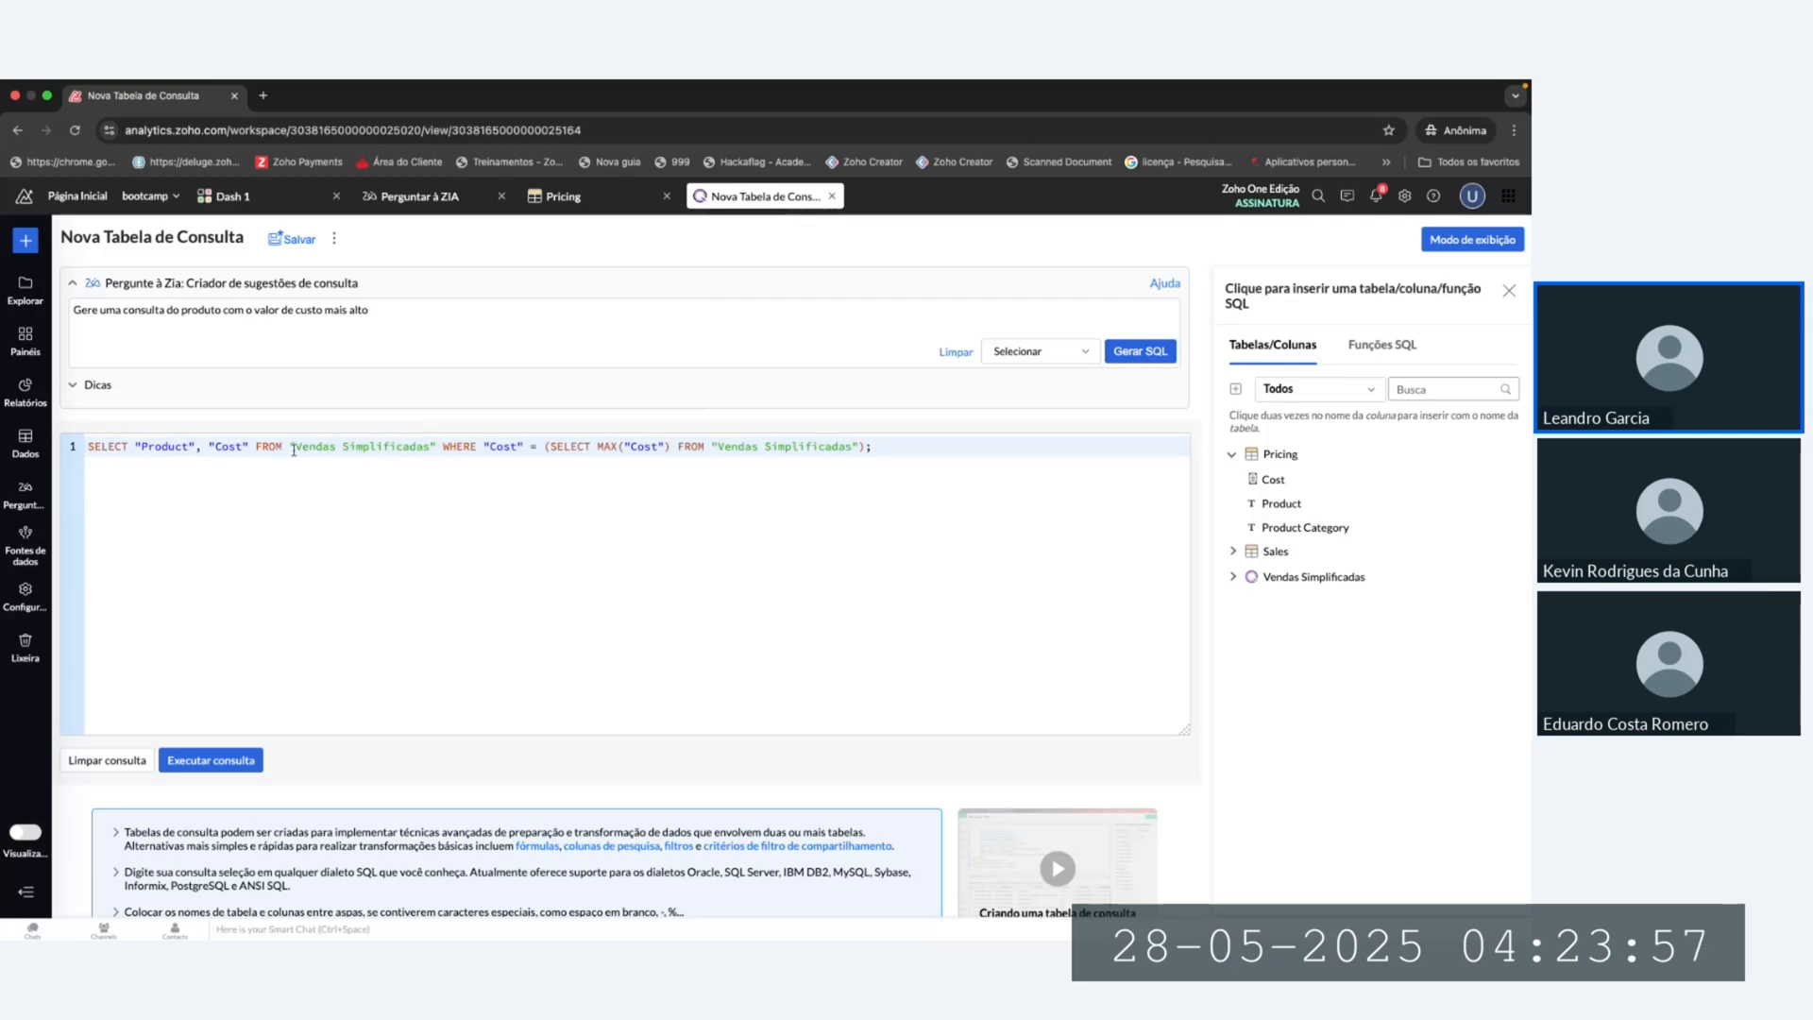
click(137, 447)
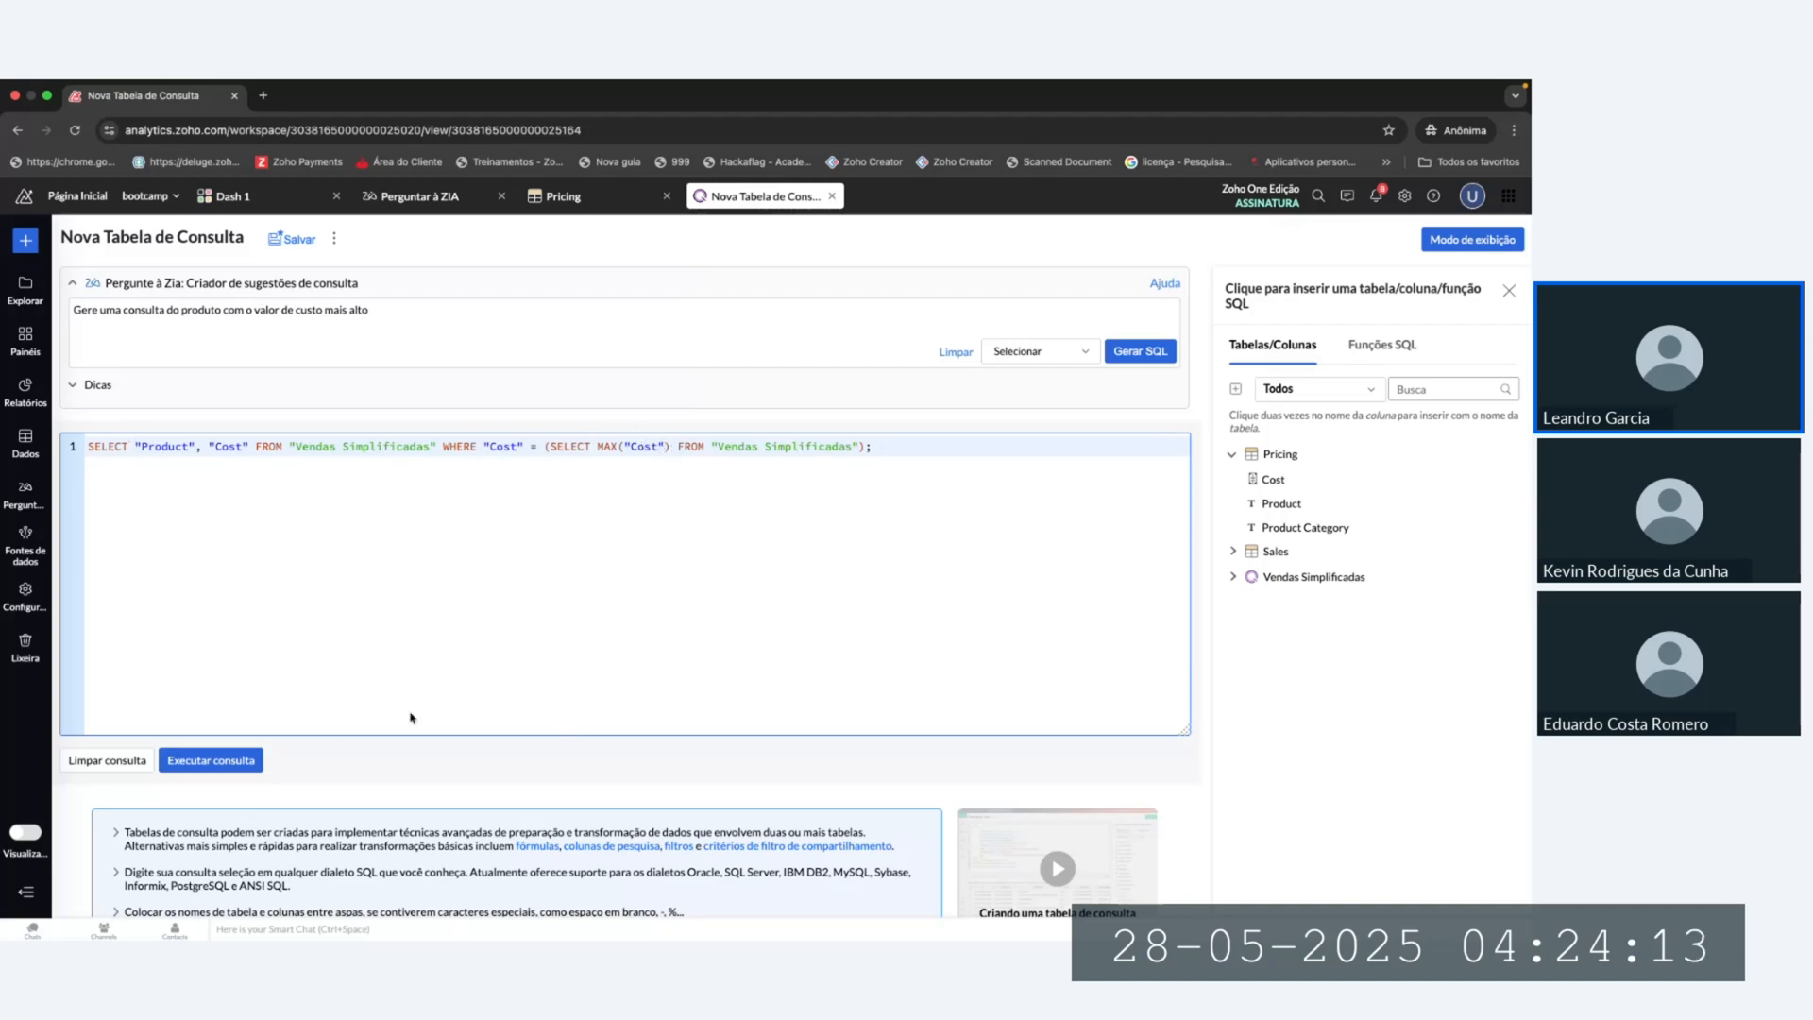
click(225, 761)
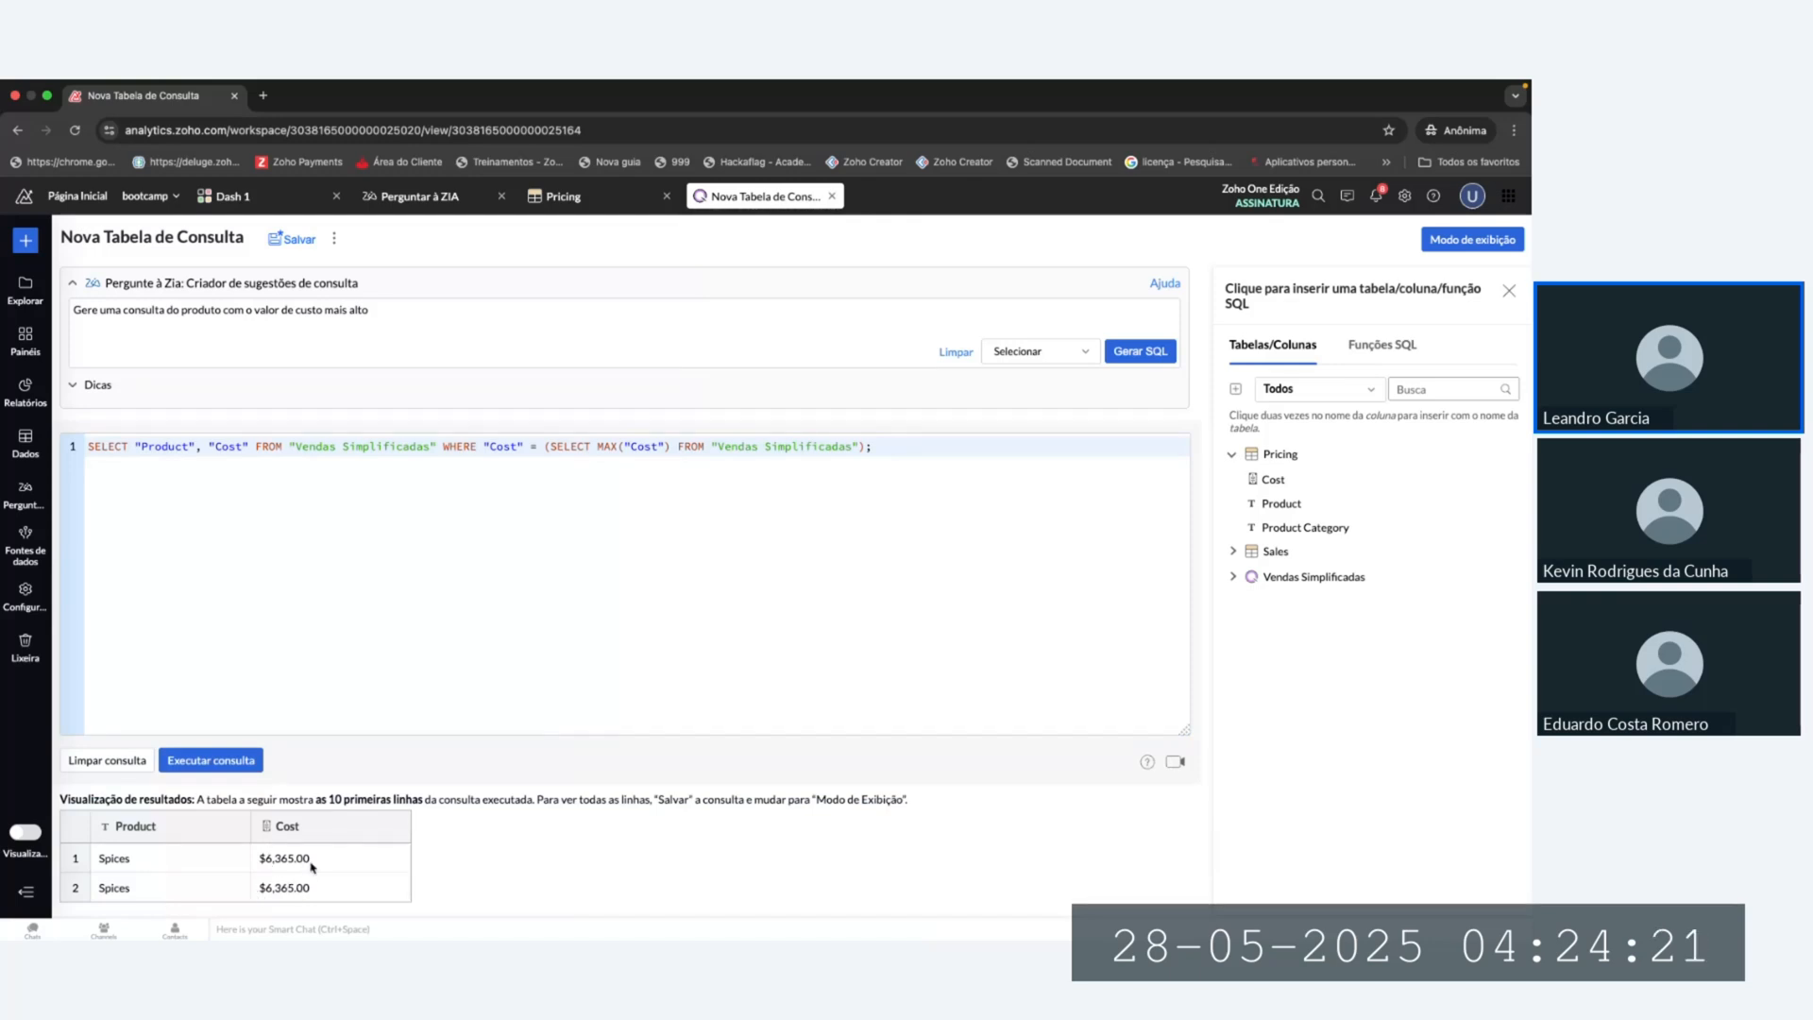
Step: Replace the Zia prompt with "Gere uma consulta de clientes e suas compras", generate its SQL, execute it and review the result rows
double_click(440, 307)
triple_click(440, 307)
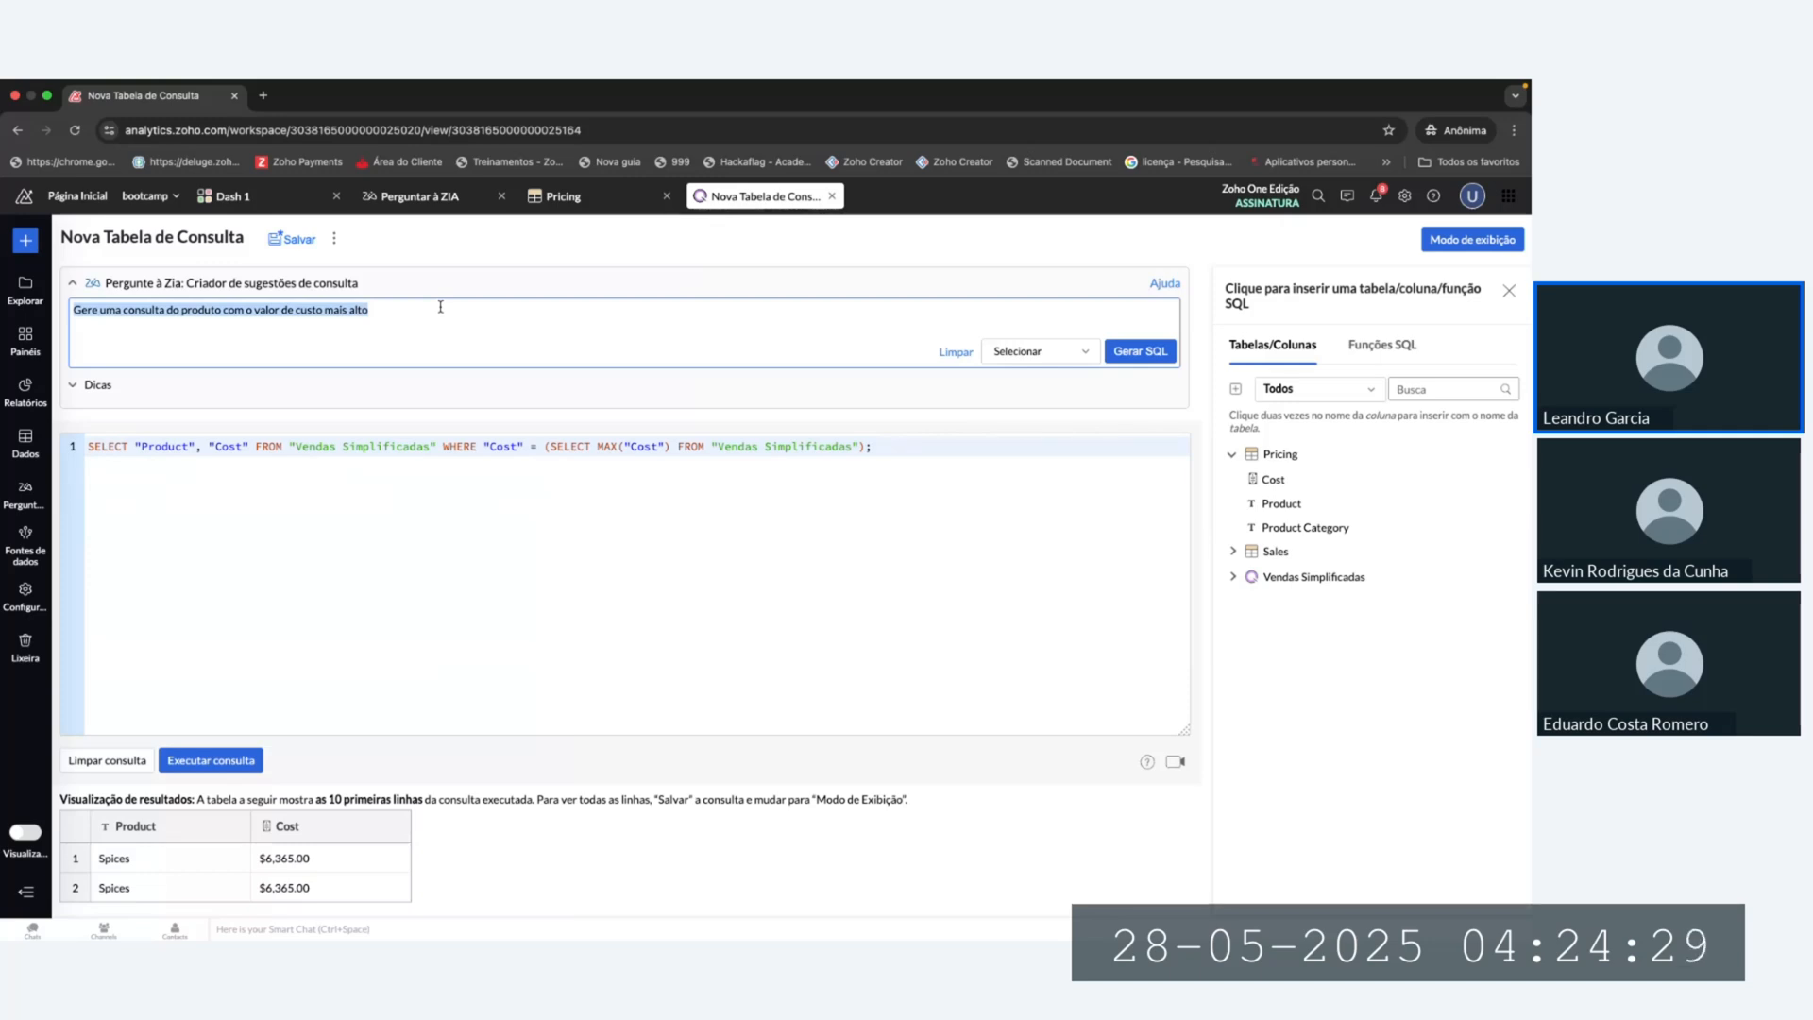
text(Gere uma cons)
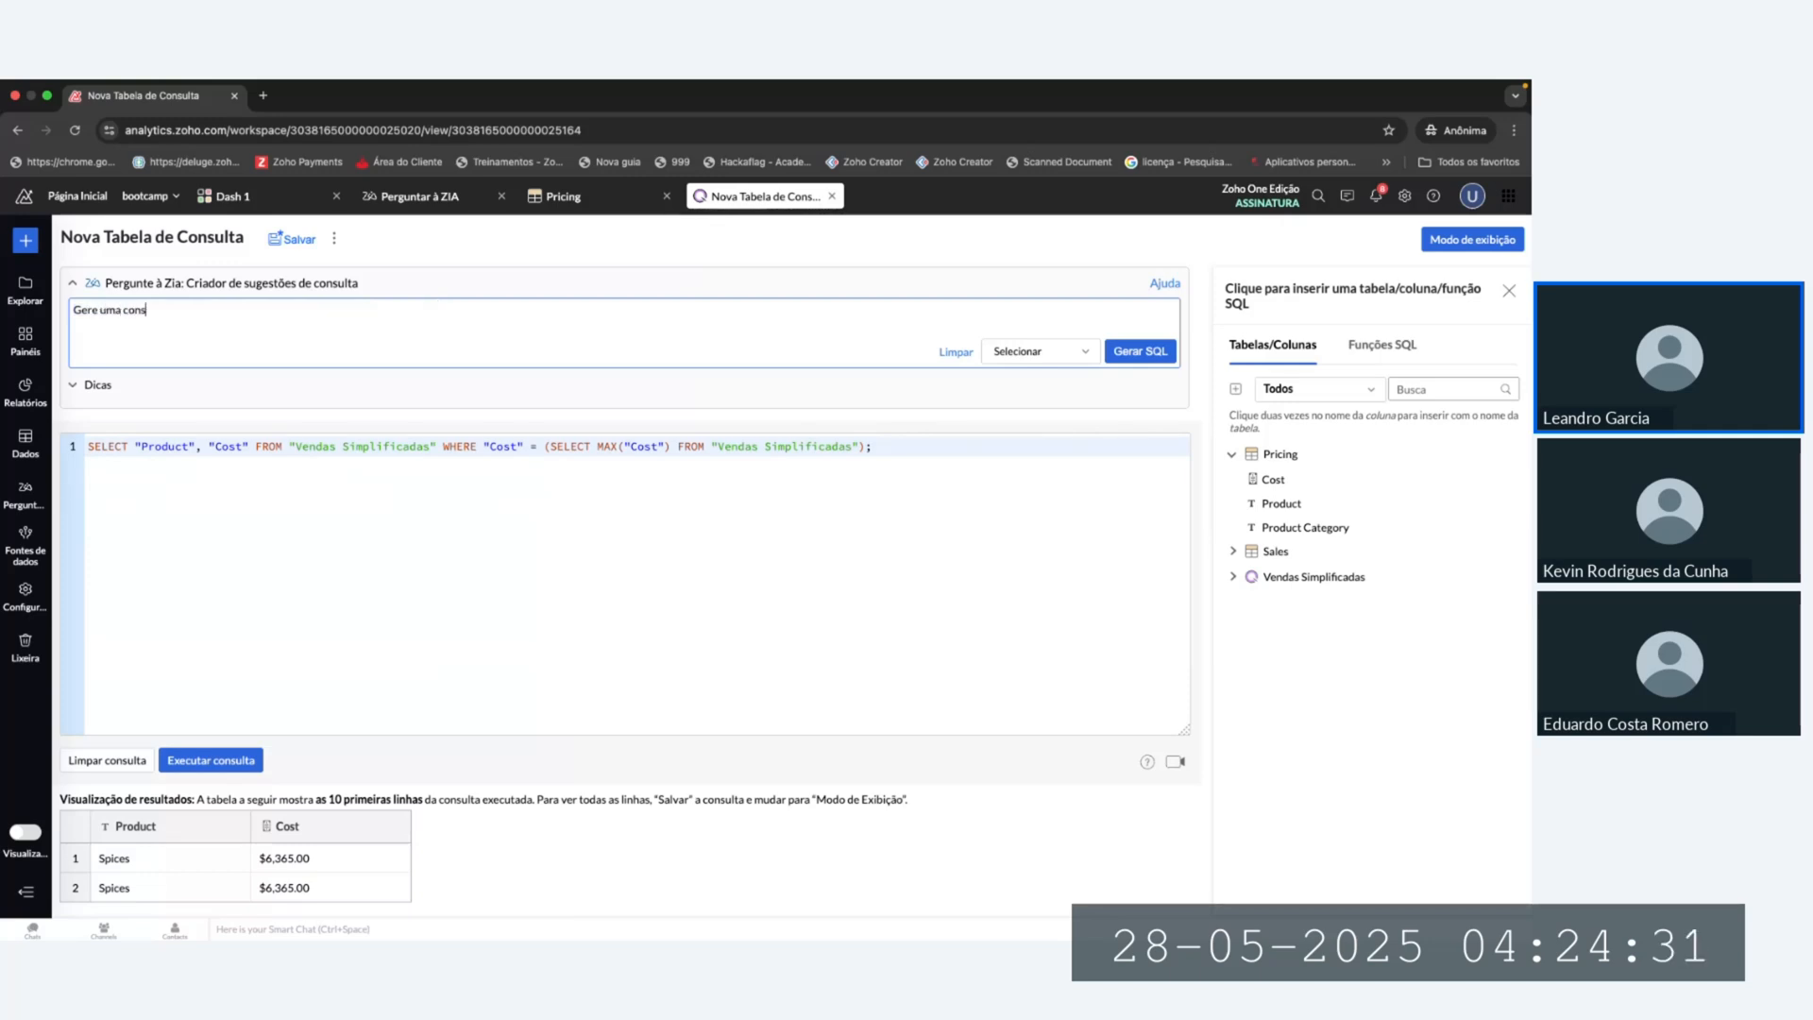
text(ulta de clientes)
text(e suas compras)
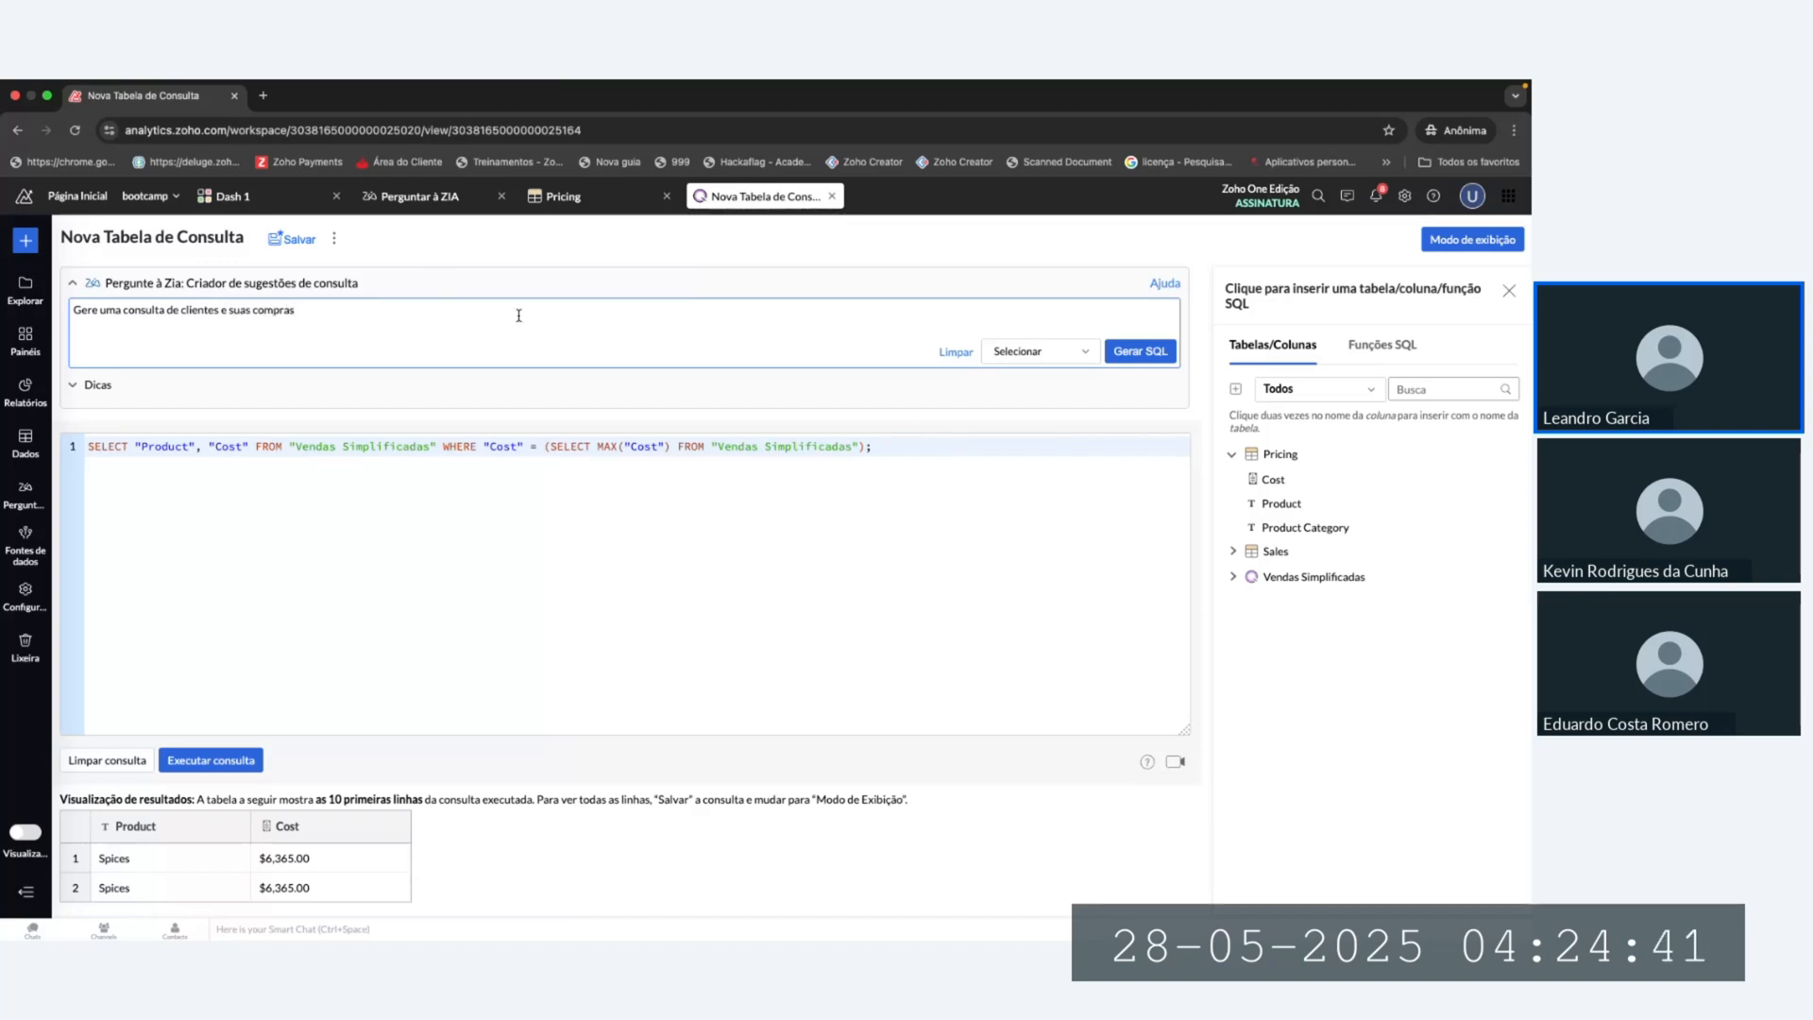
click(1129, 359)
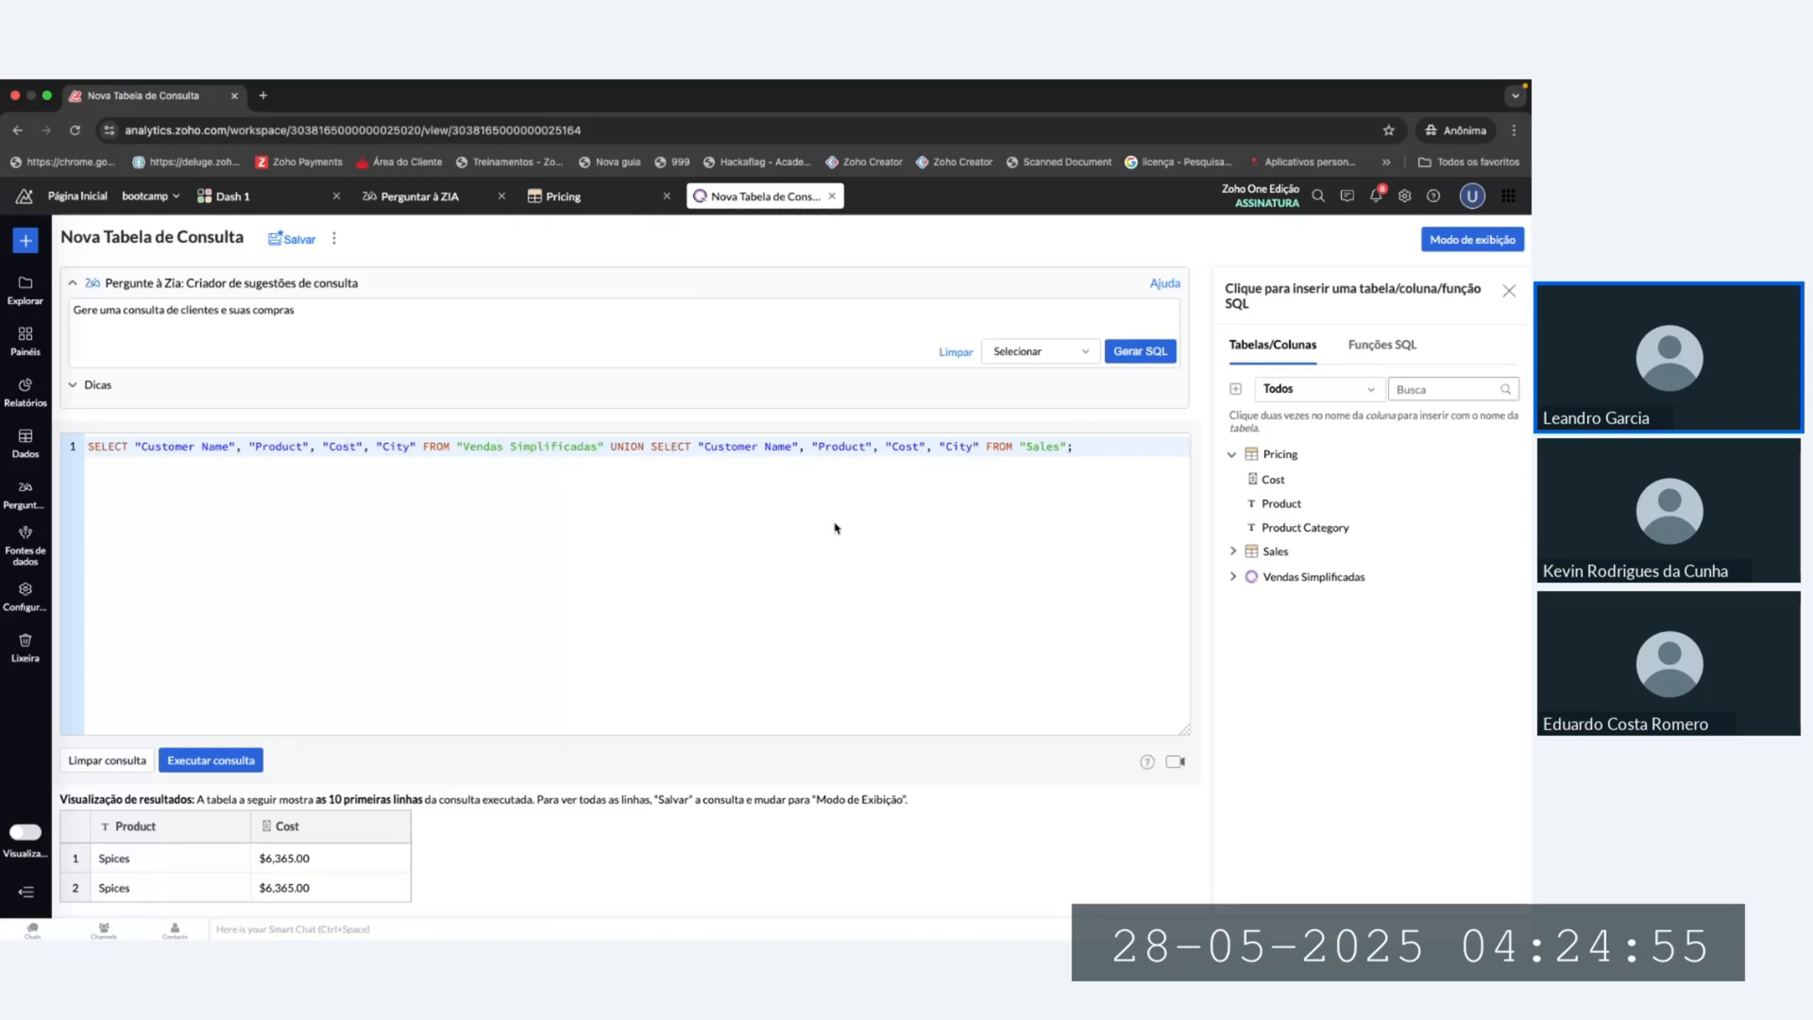
click(200, 761)
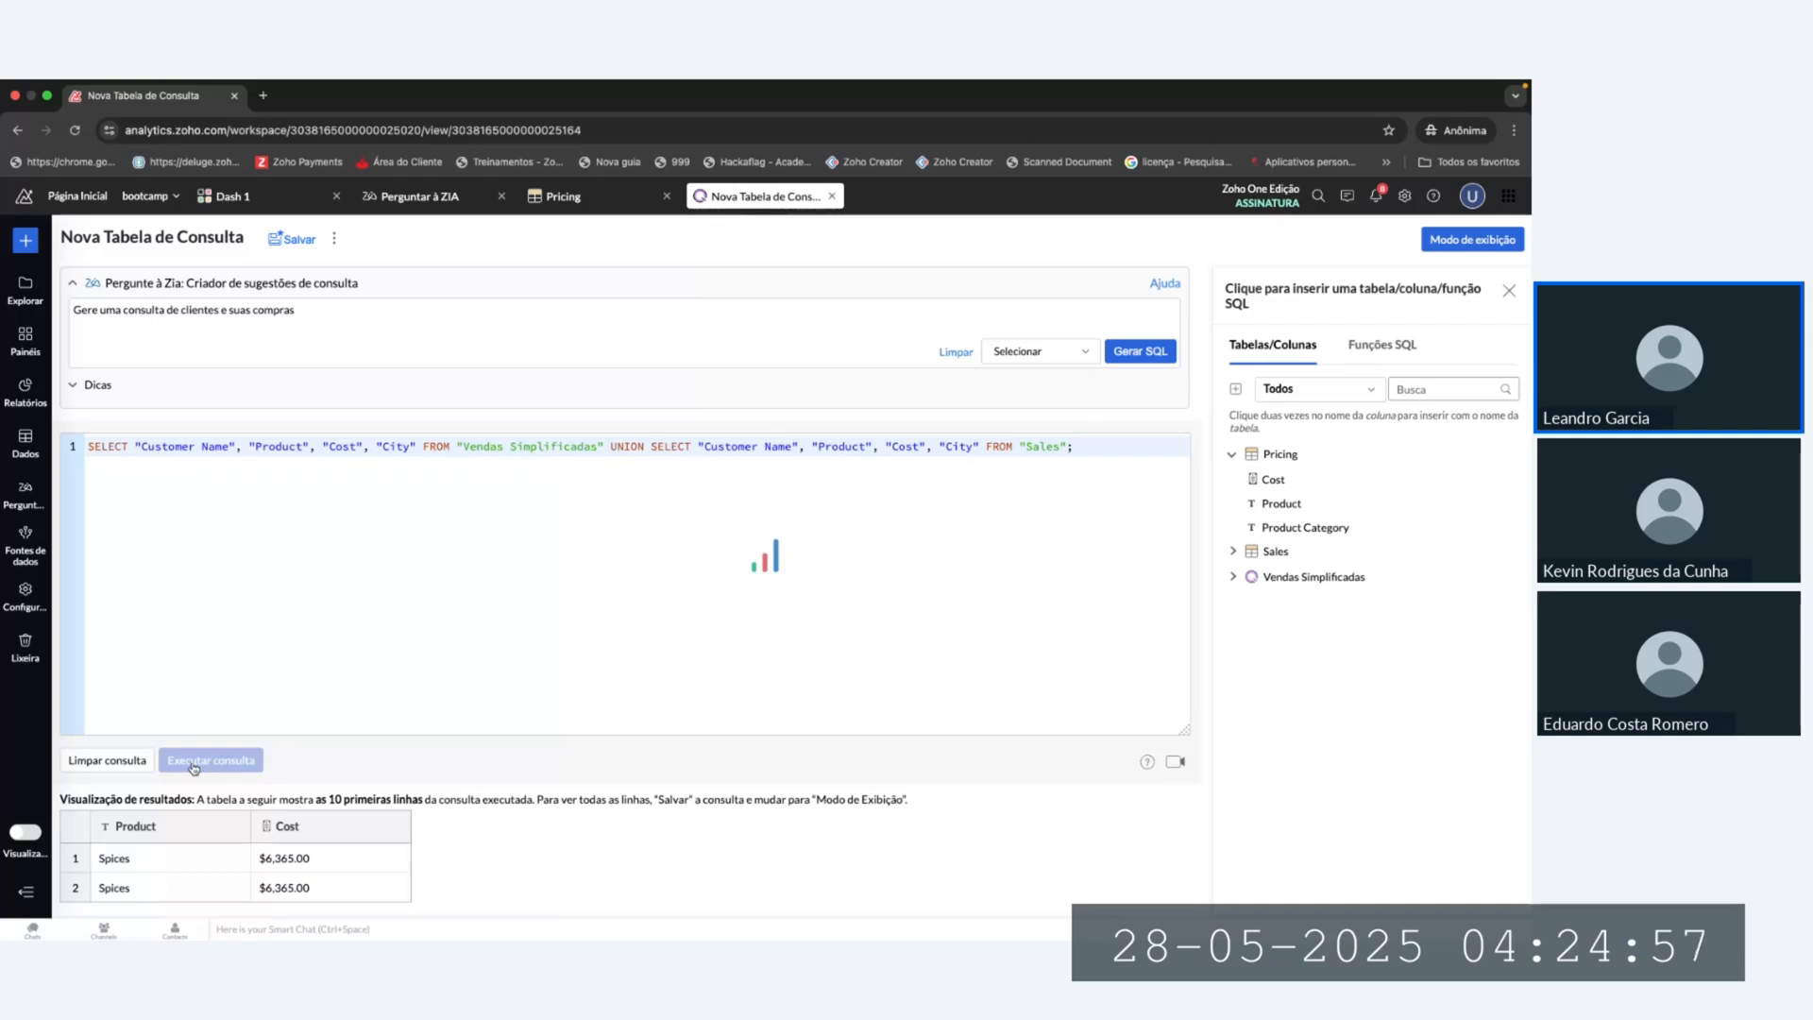
scroll(385, 658, down, 1)
scroll(384, 658, down, 5)
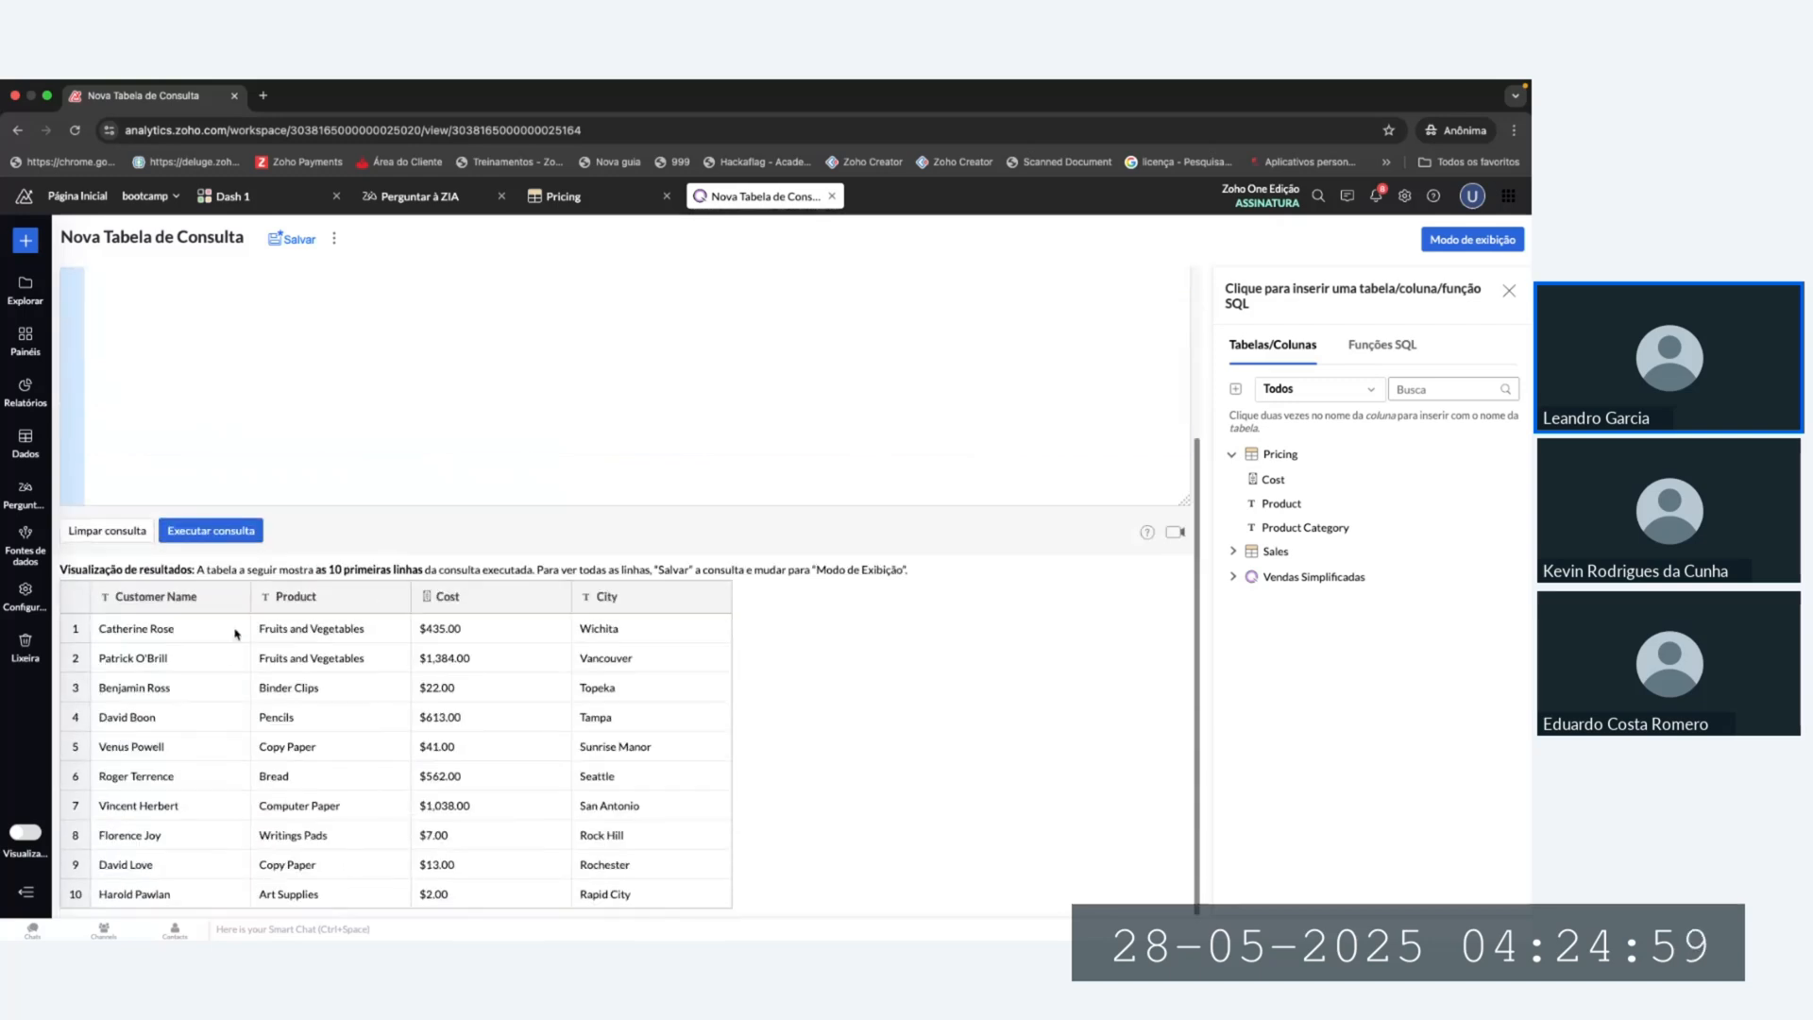
scroll(451, 710, up, 4)
scroll(449, 710, down, 3)
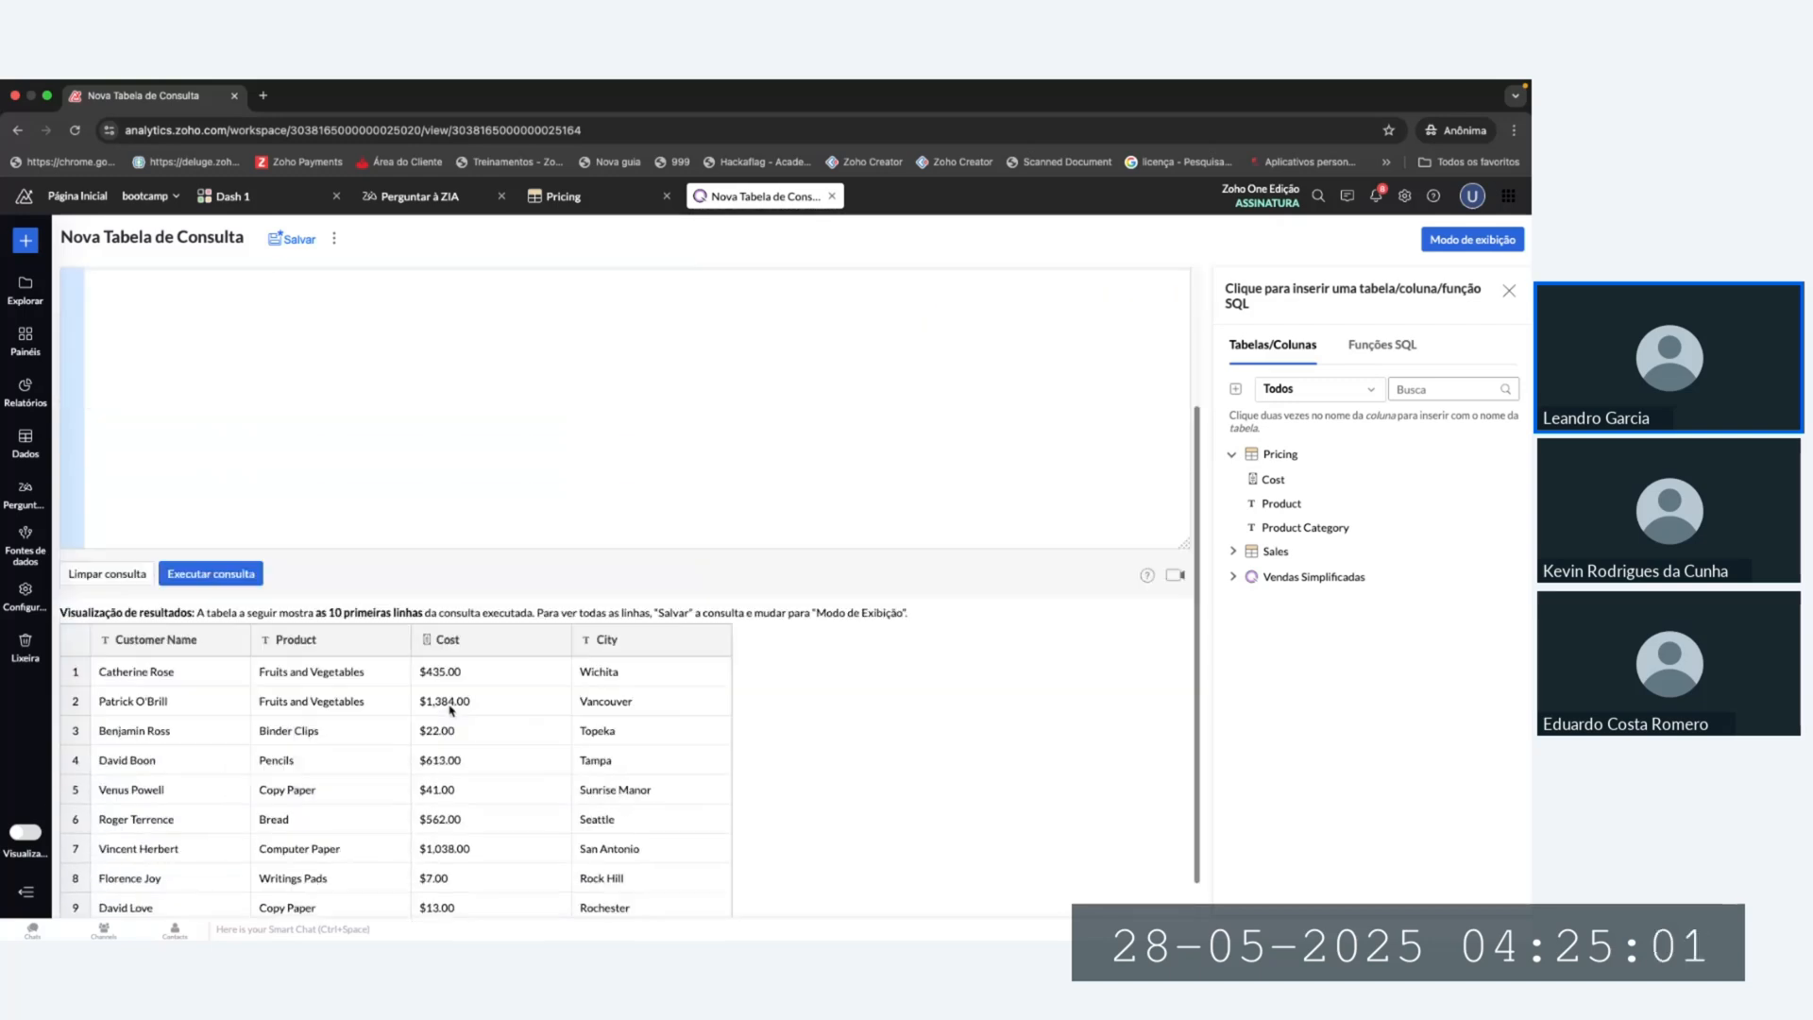
scroll(446, 708, up, 4)
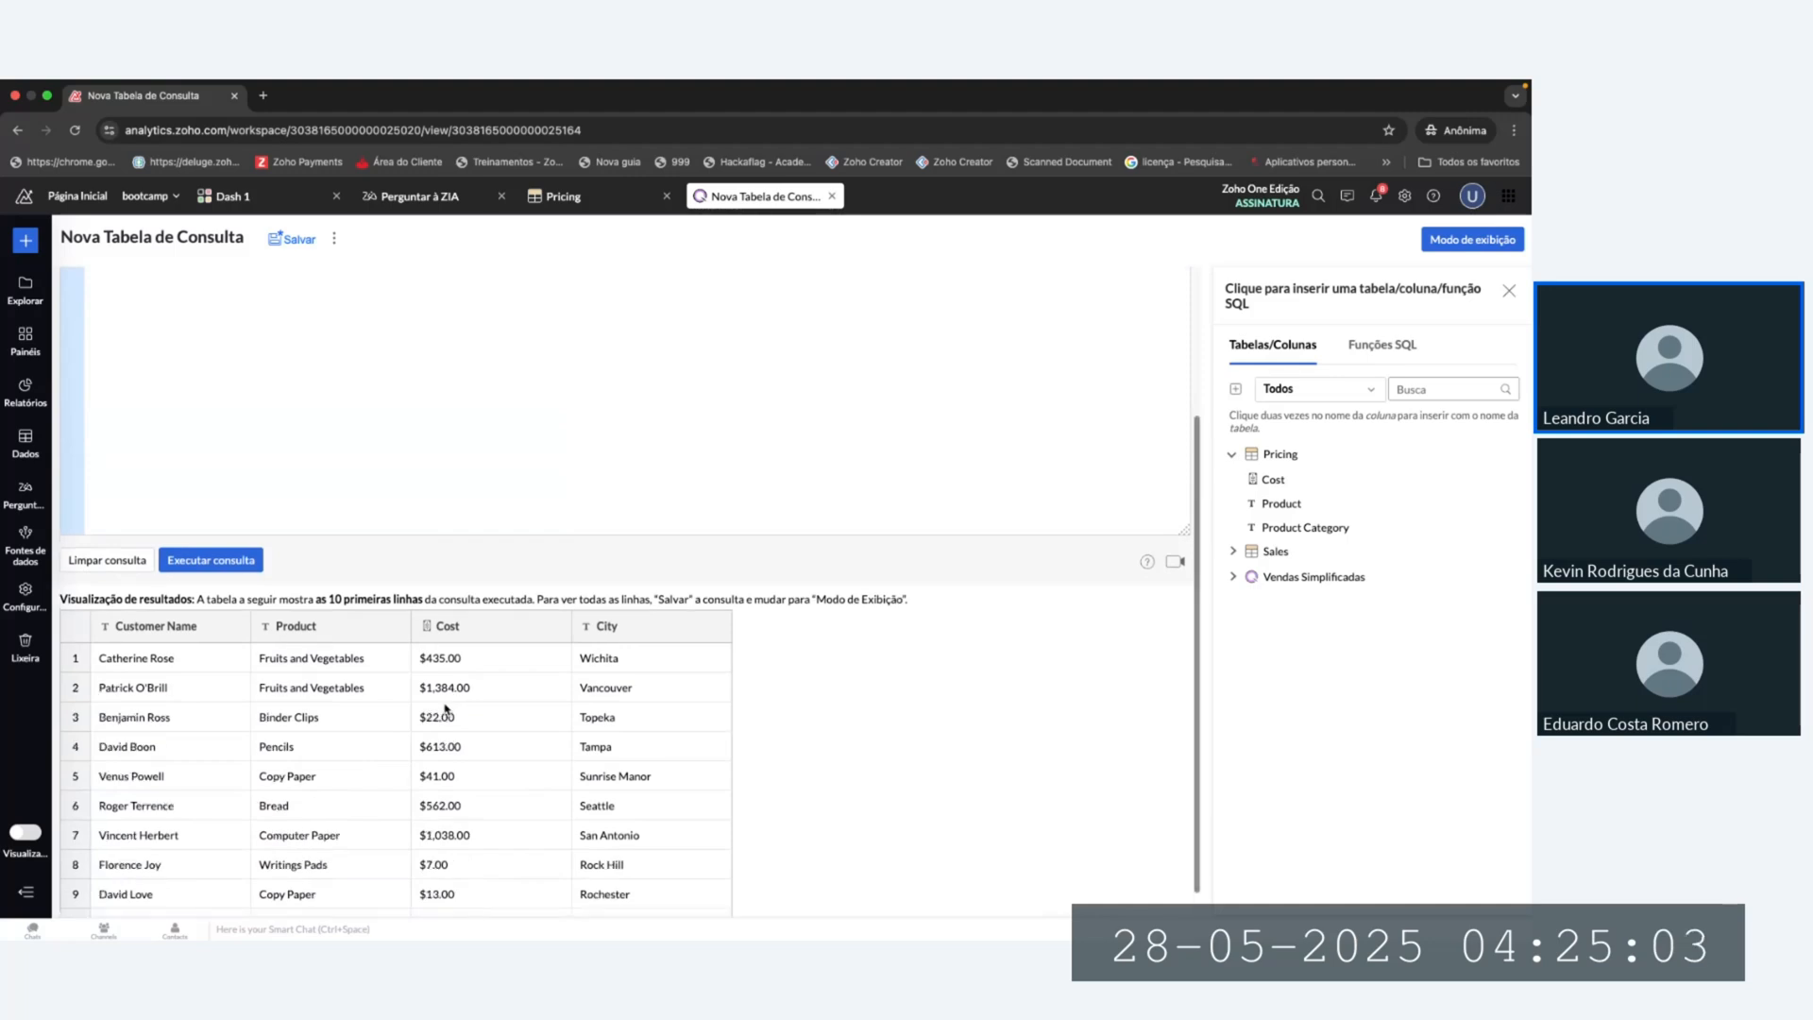
Step: Replace the Zia prompt with "Gere uma consulta ordenando por cliente do que compra mais até o que compra menos" and generate its SQL
double_click(338, 321)
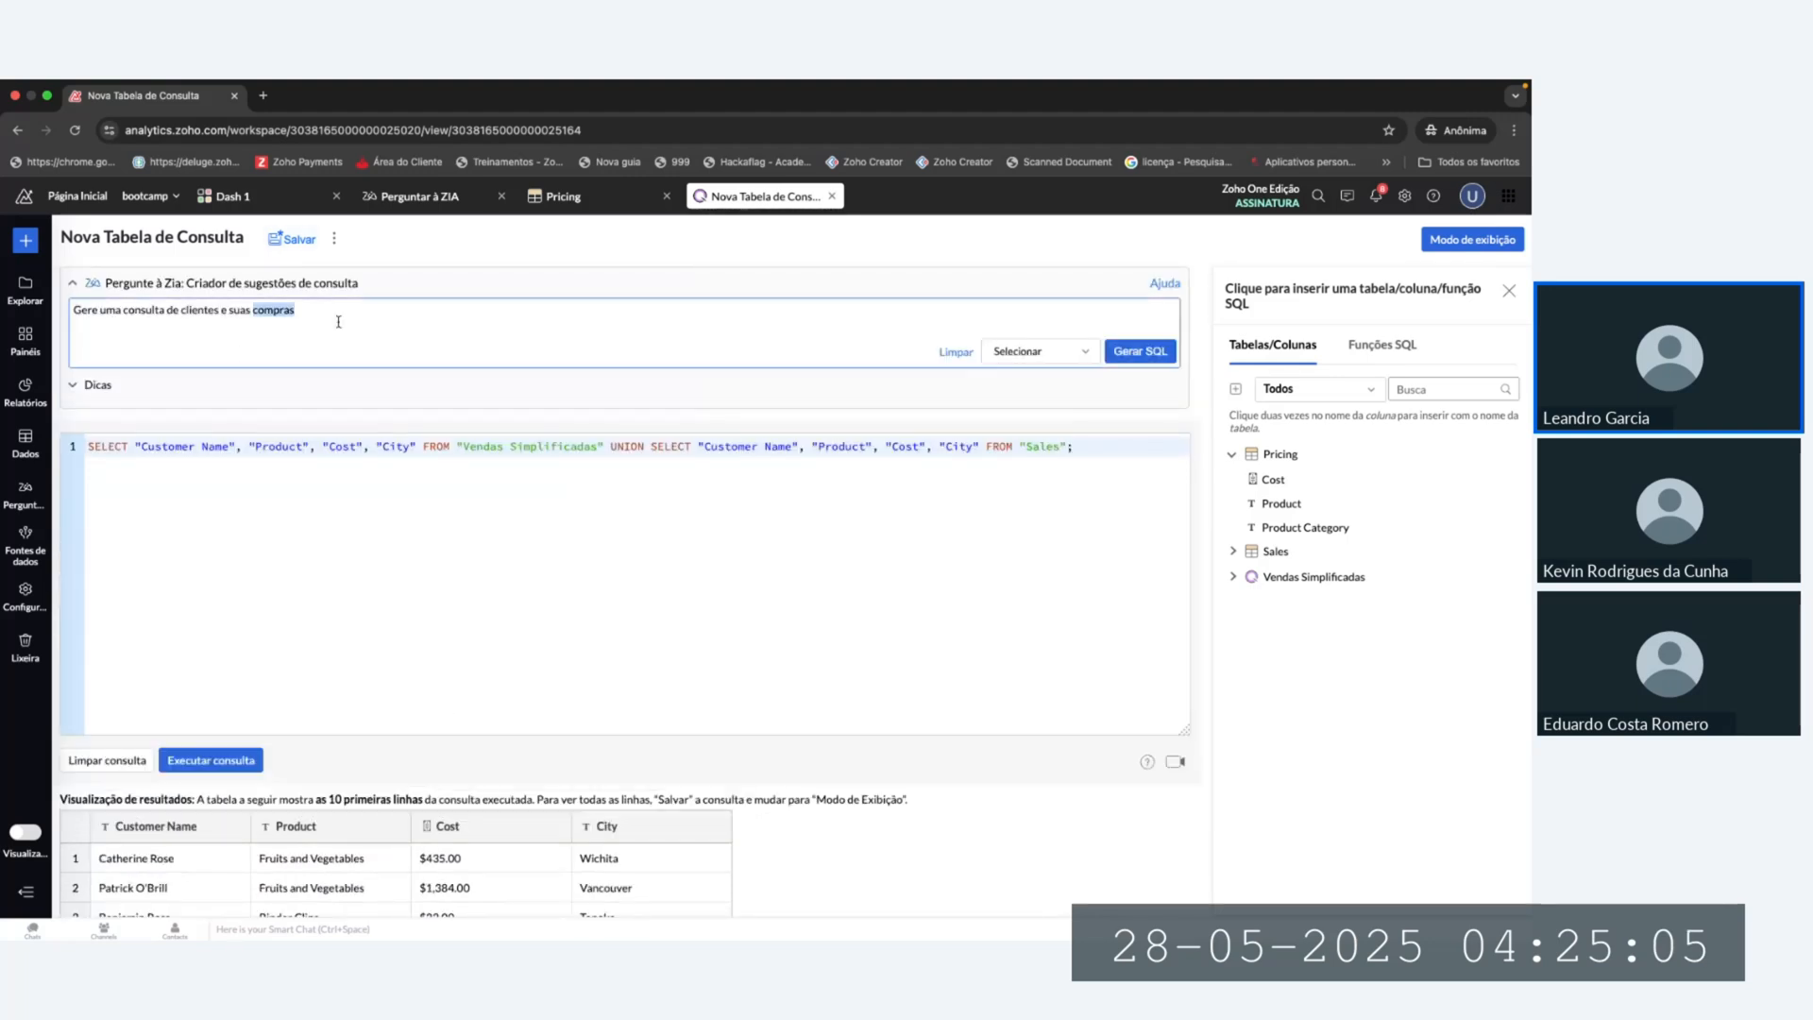
triple_click(338, 321)
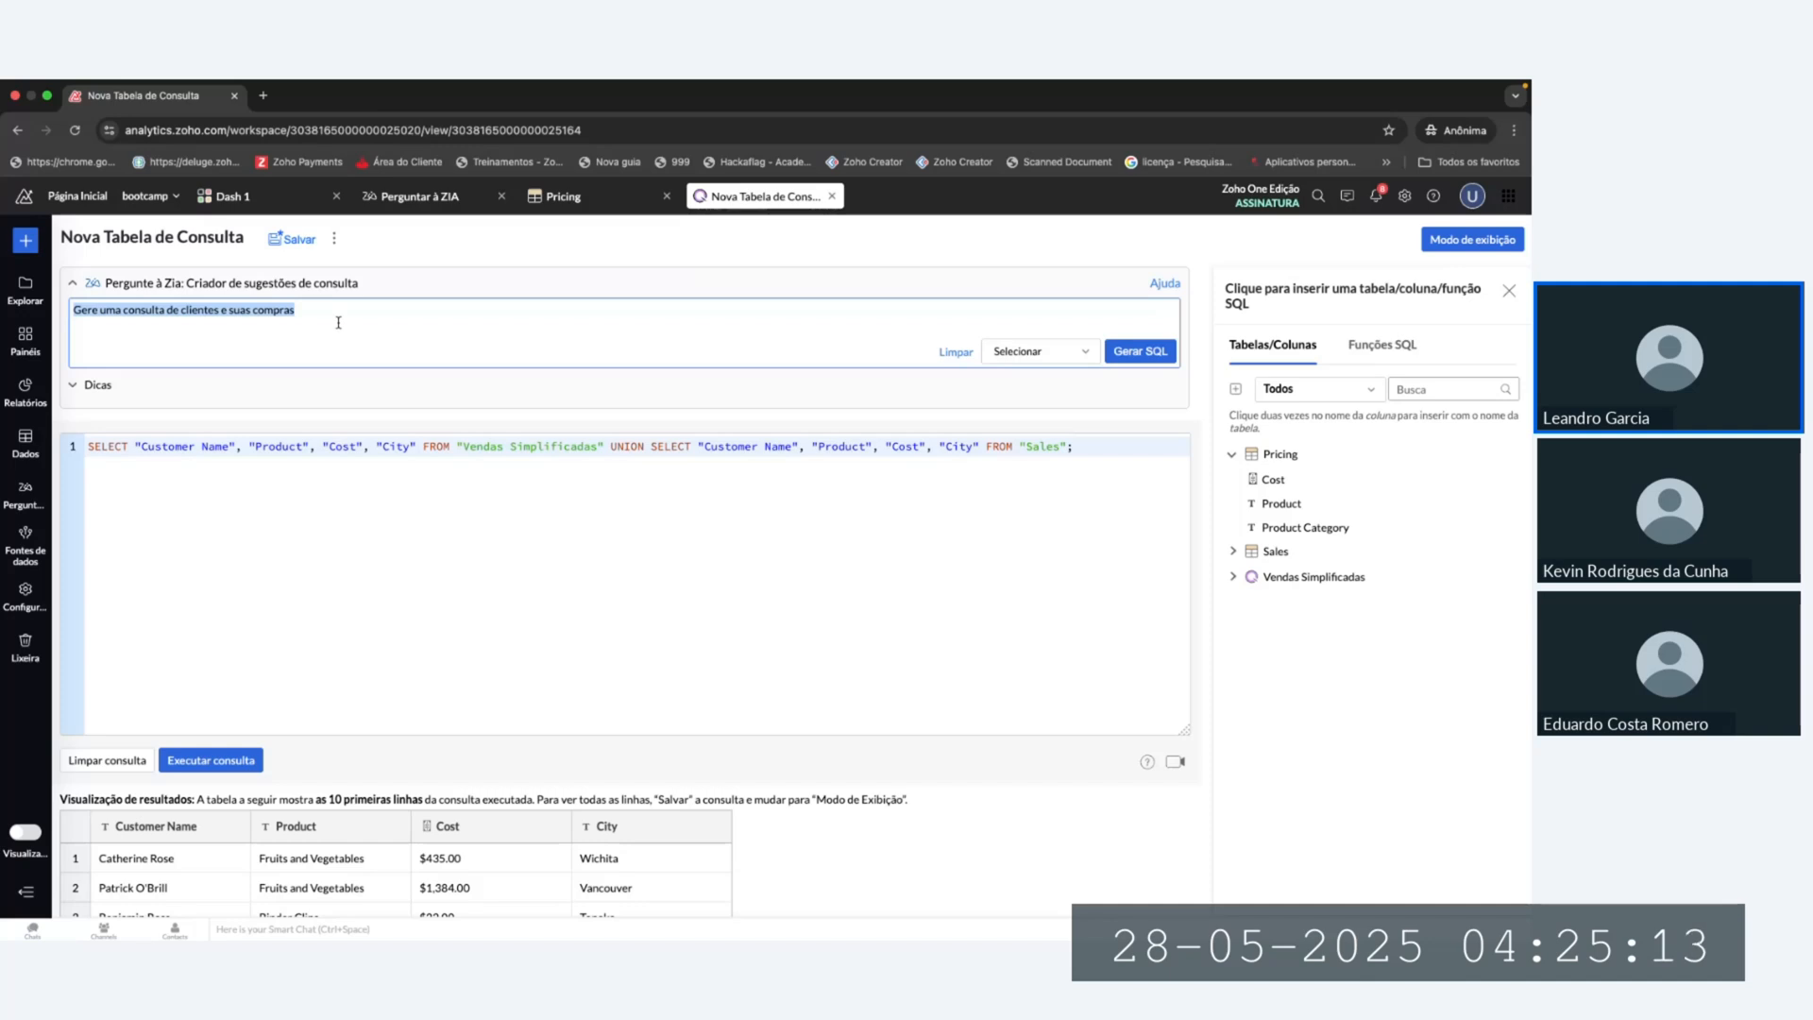
text(Gere uma)
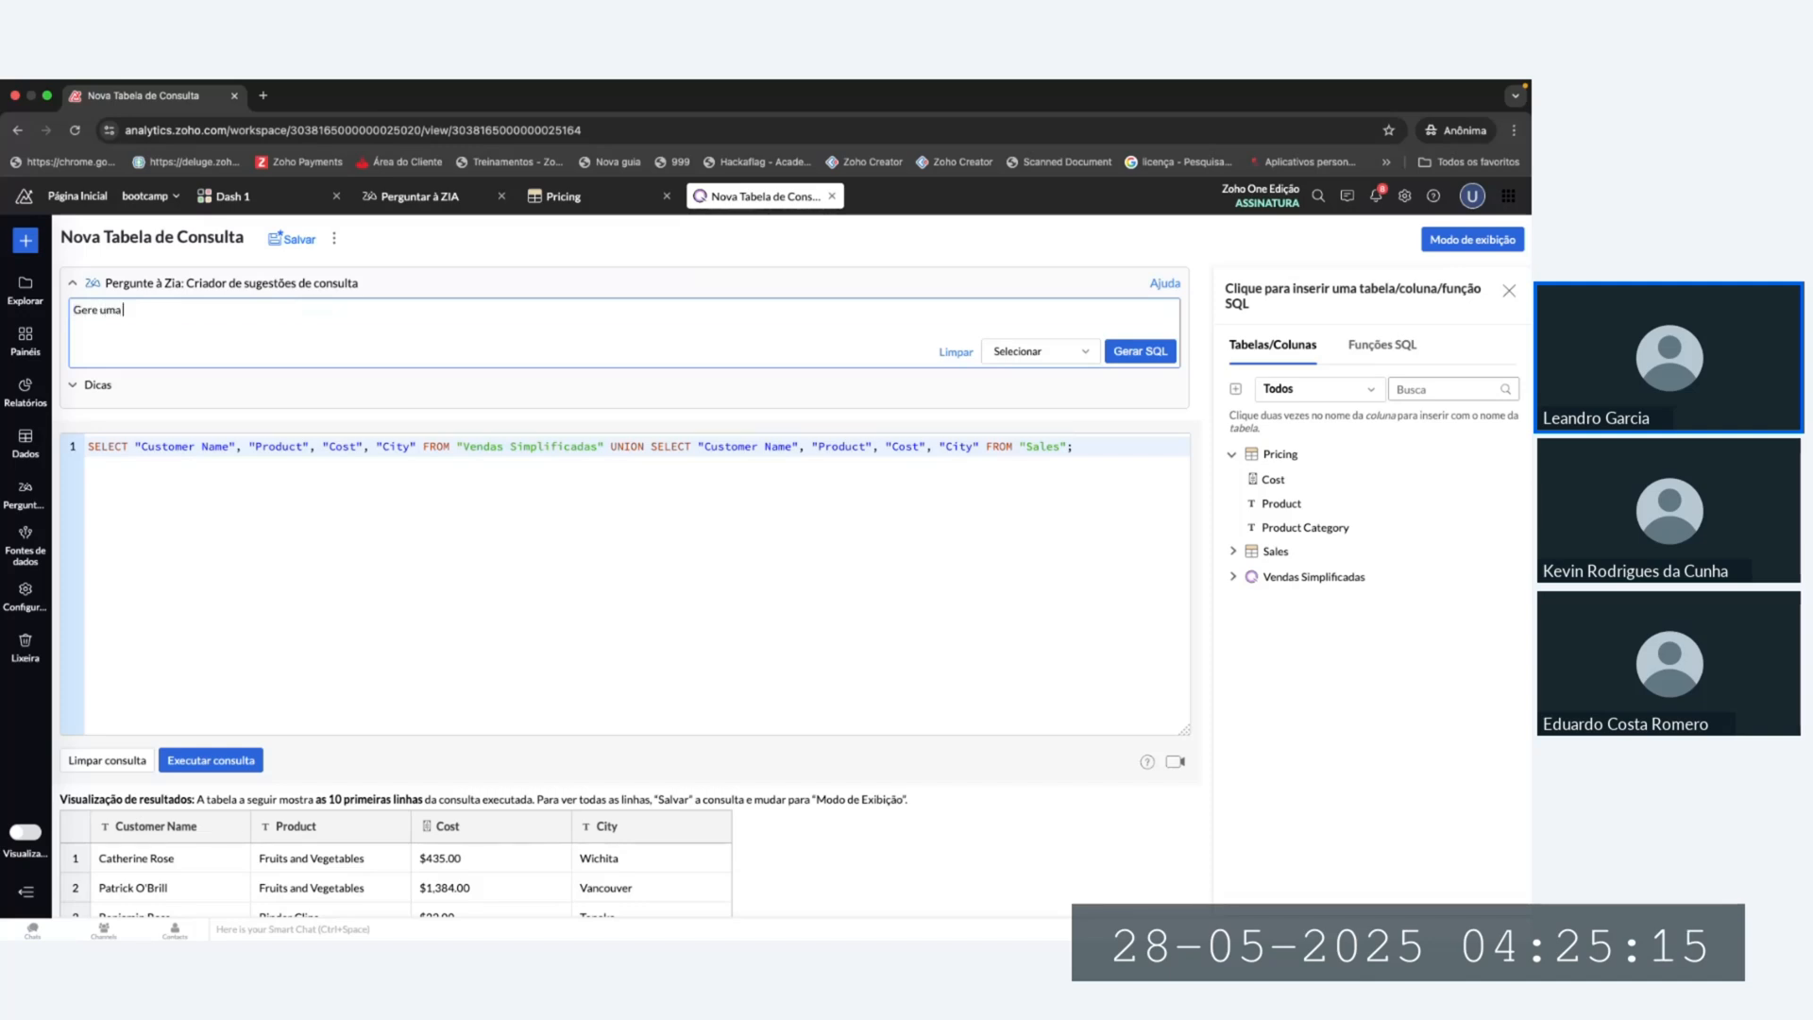
text( consulta ordenando por cliente )
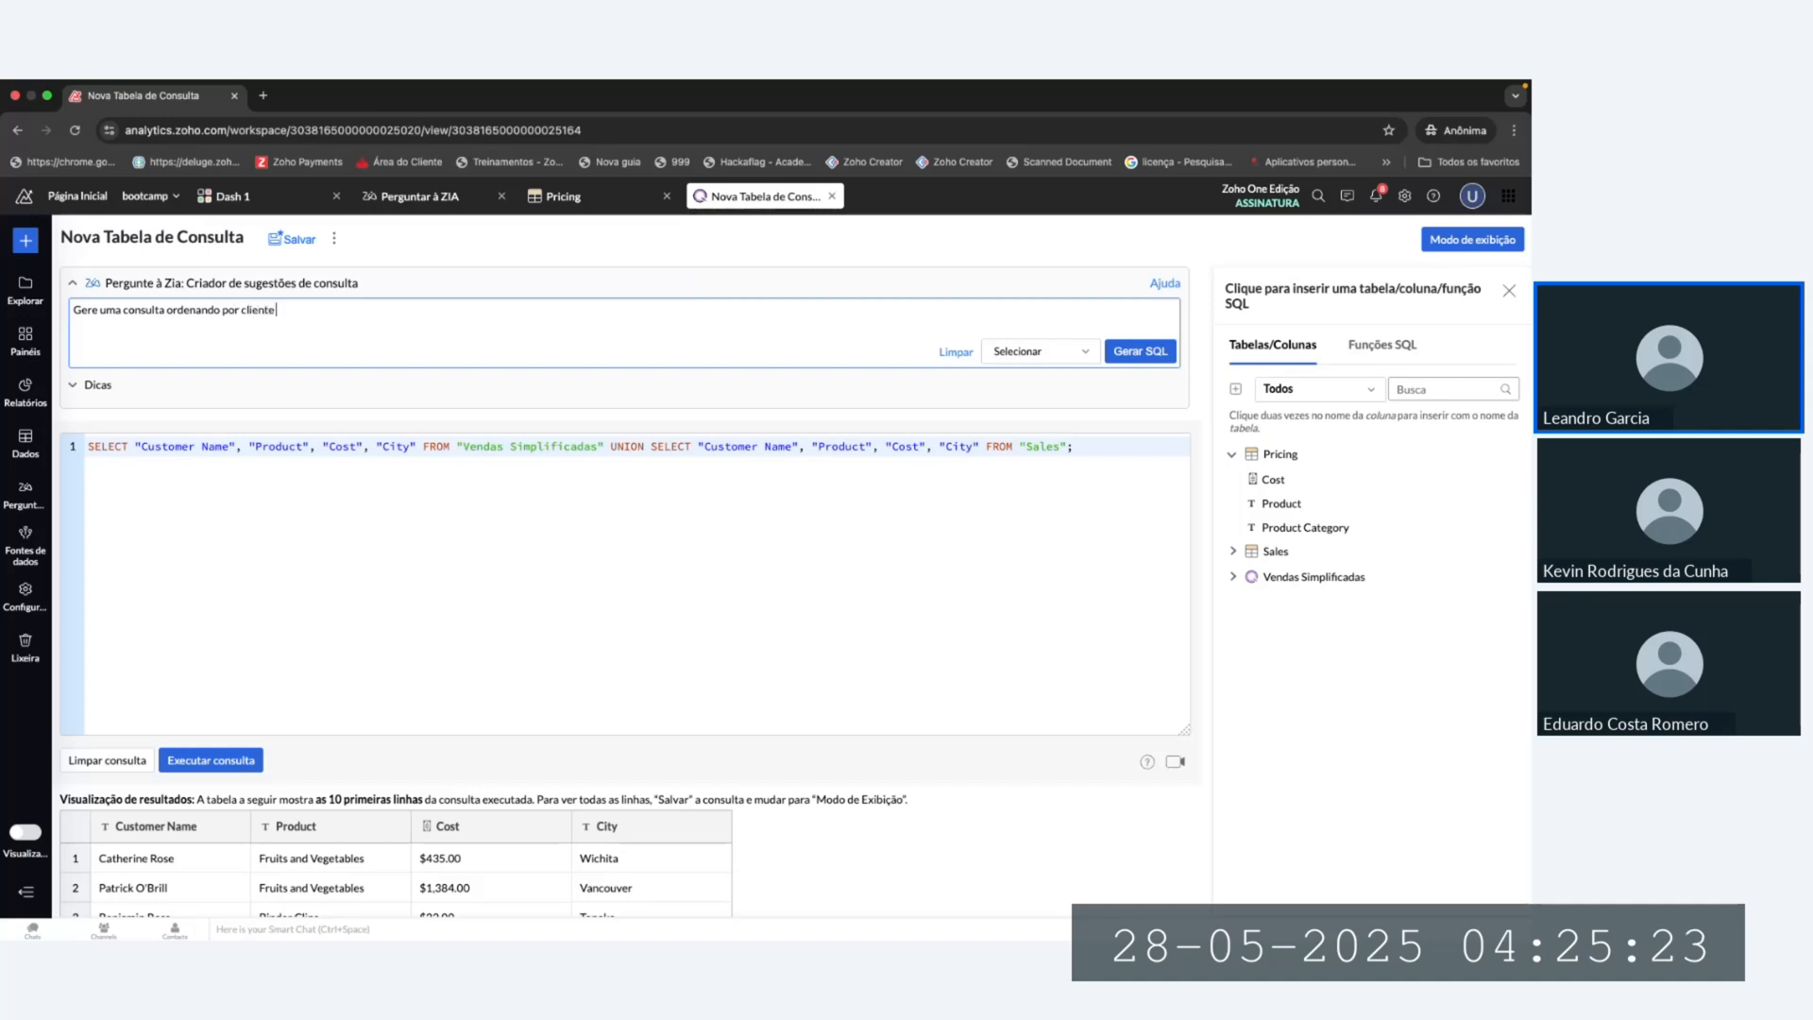
text(do que compra mais até o que compra)
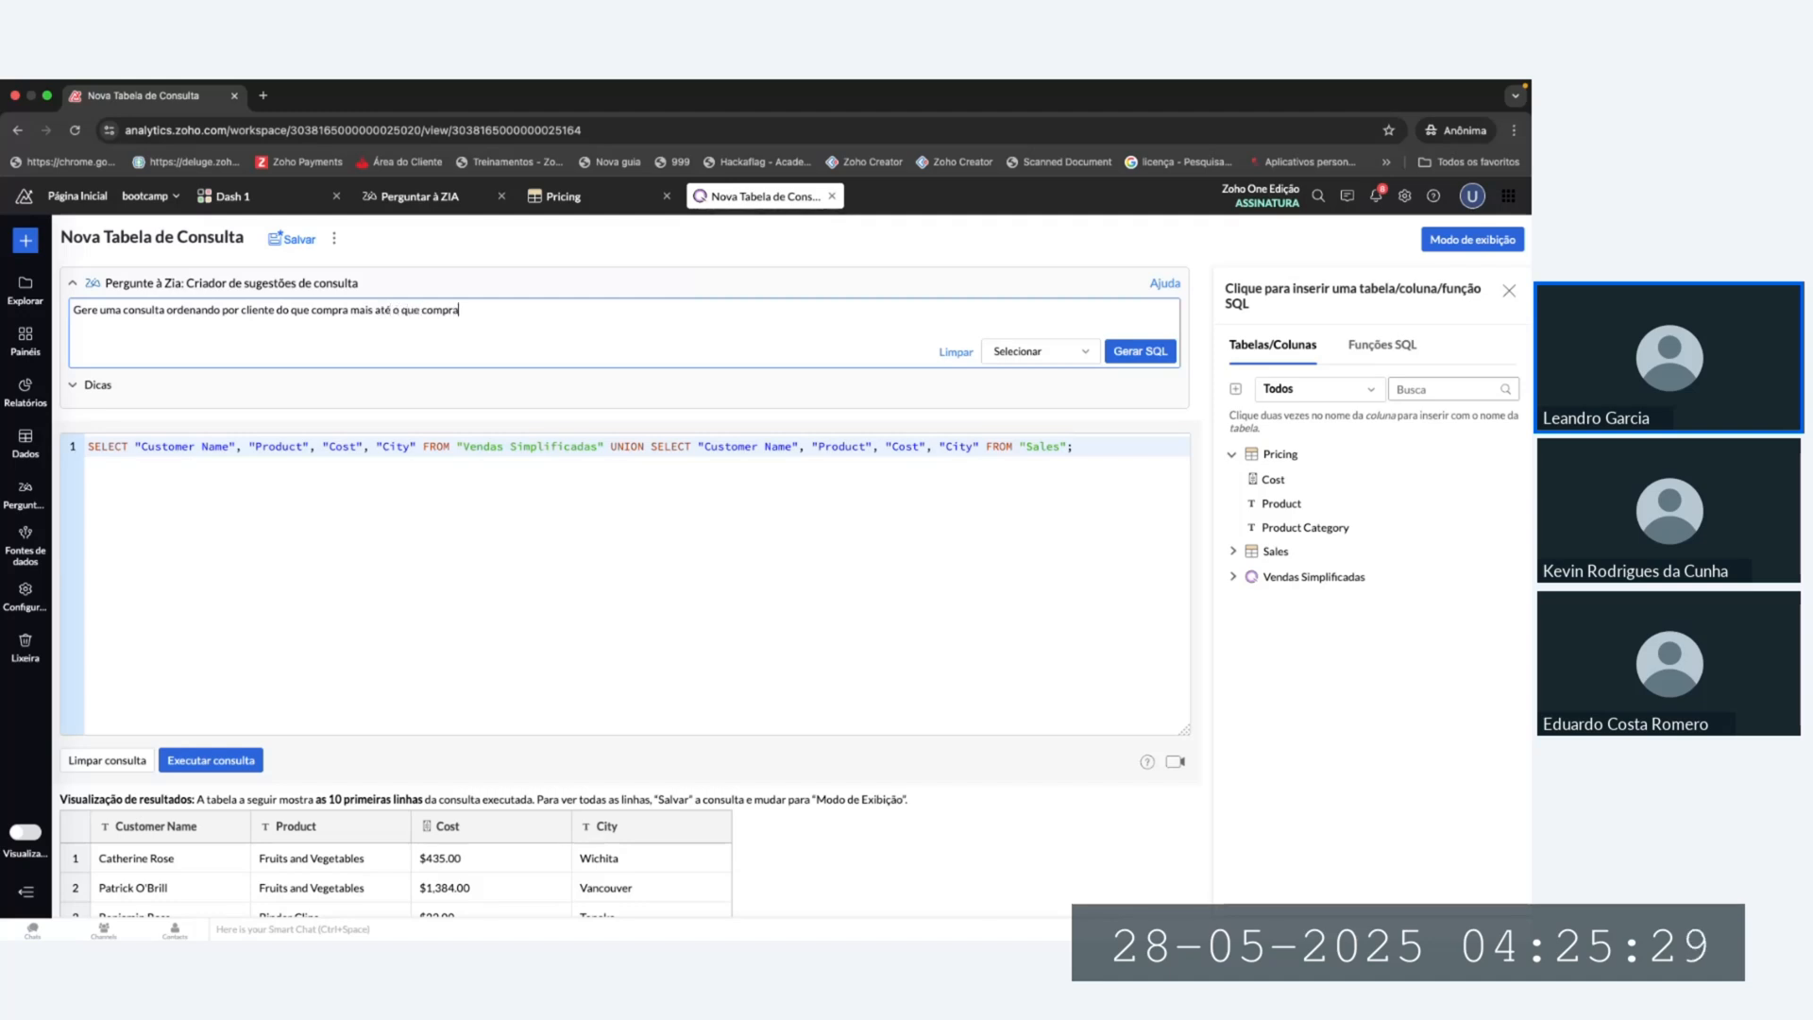
text( menos)
click(1133, 357)
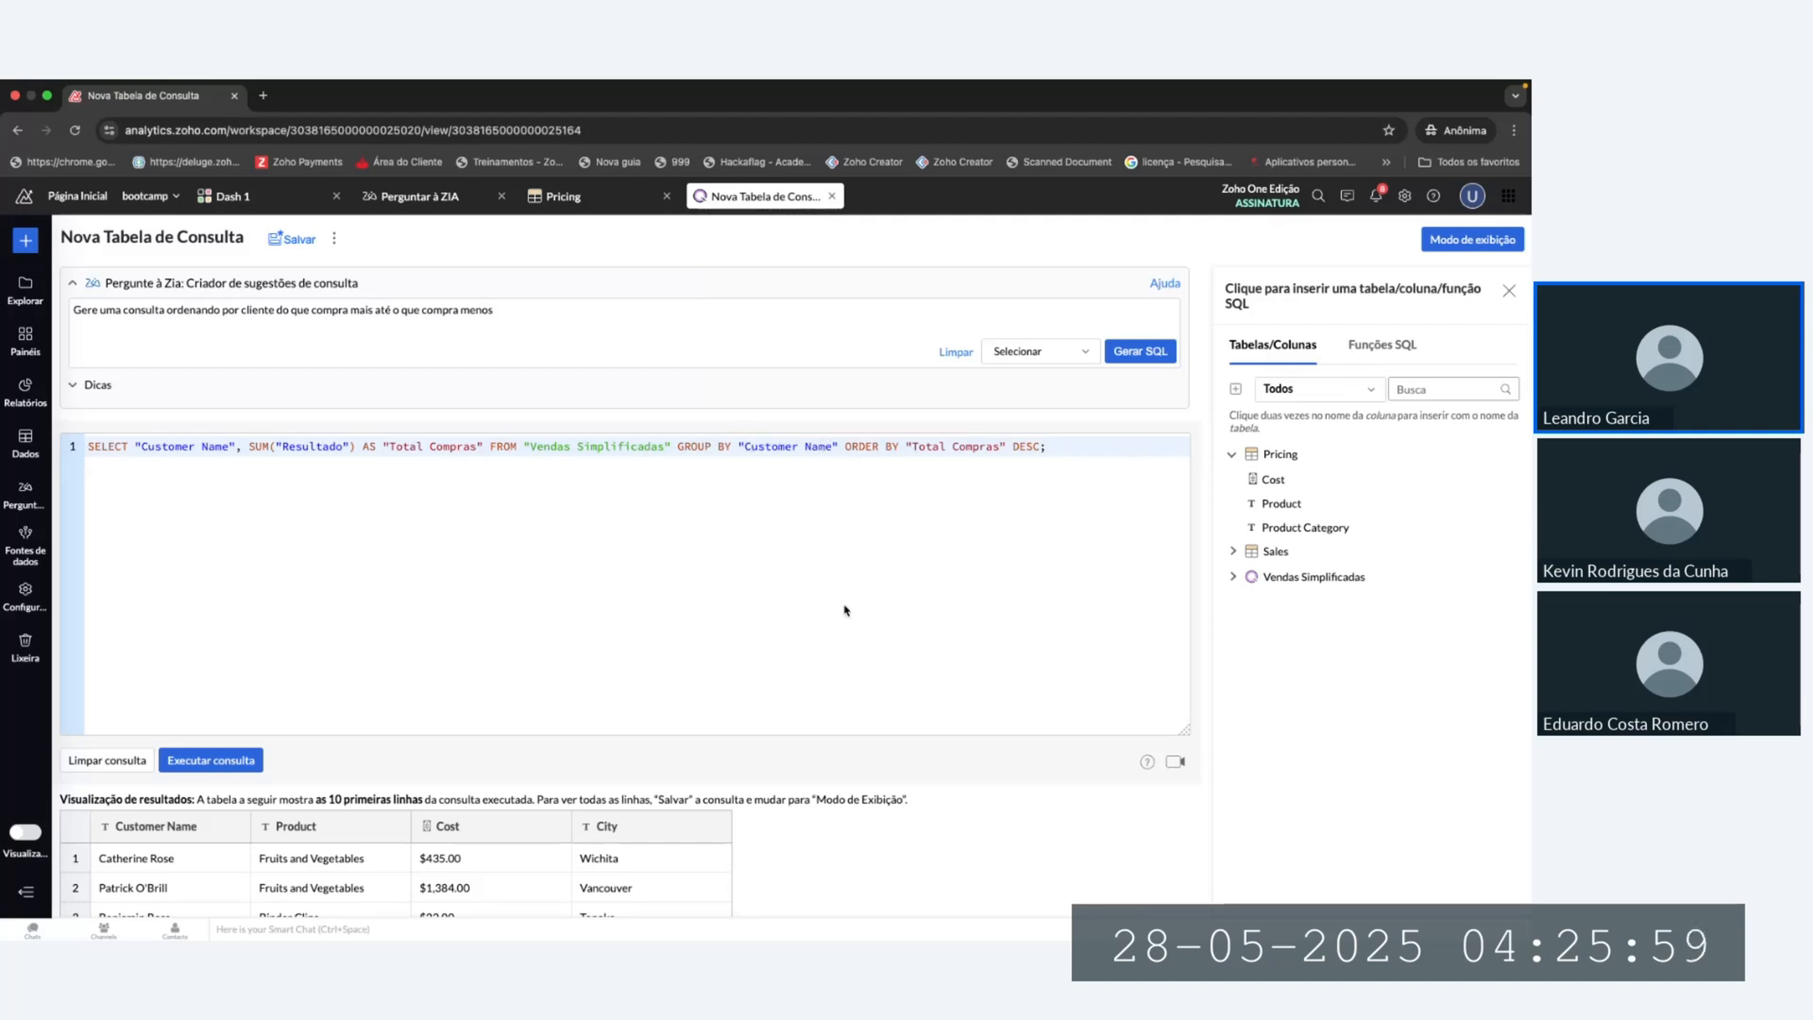
Step: Execute the generated Total Compras query and review the preview rows by customer
click(220, 760)
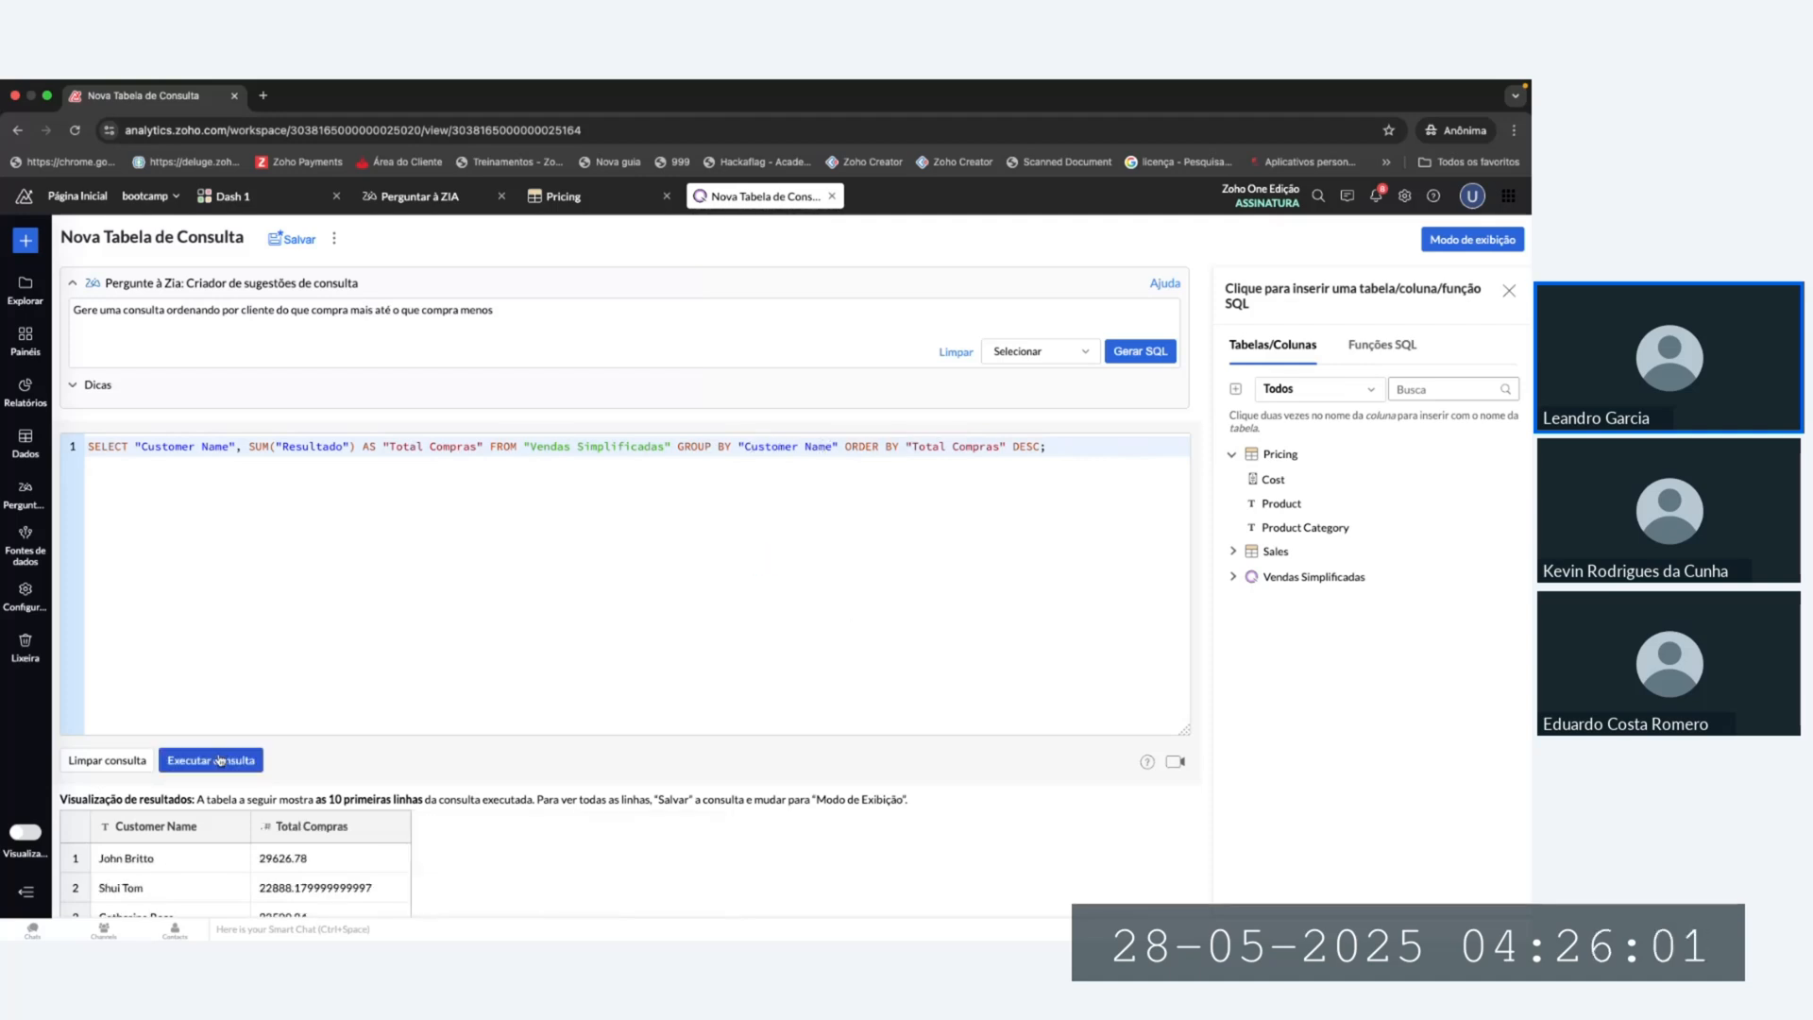
scroll(366, 745, down, 3)
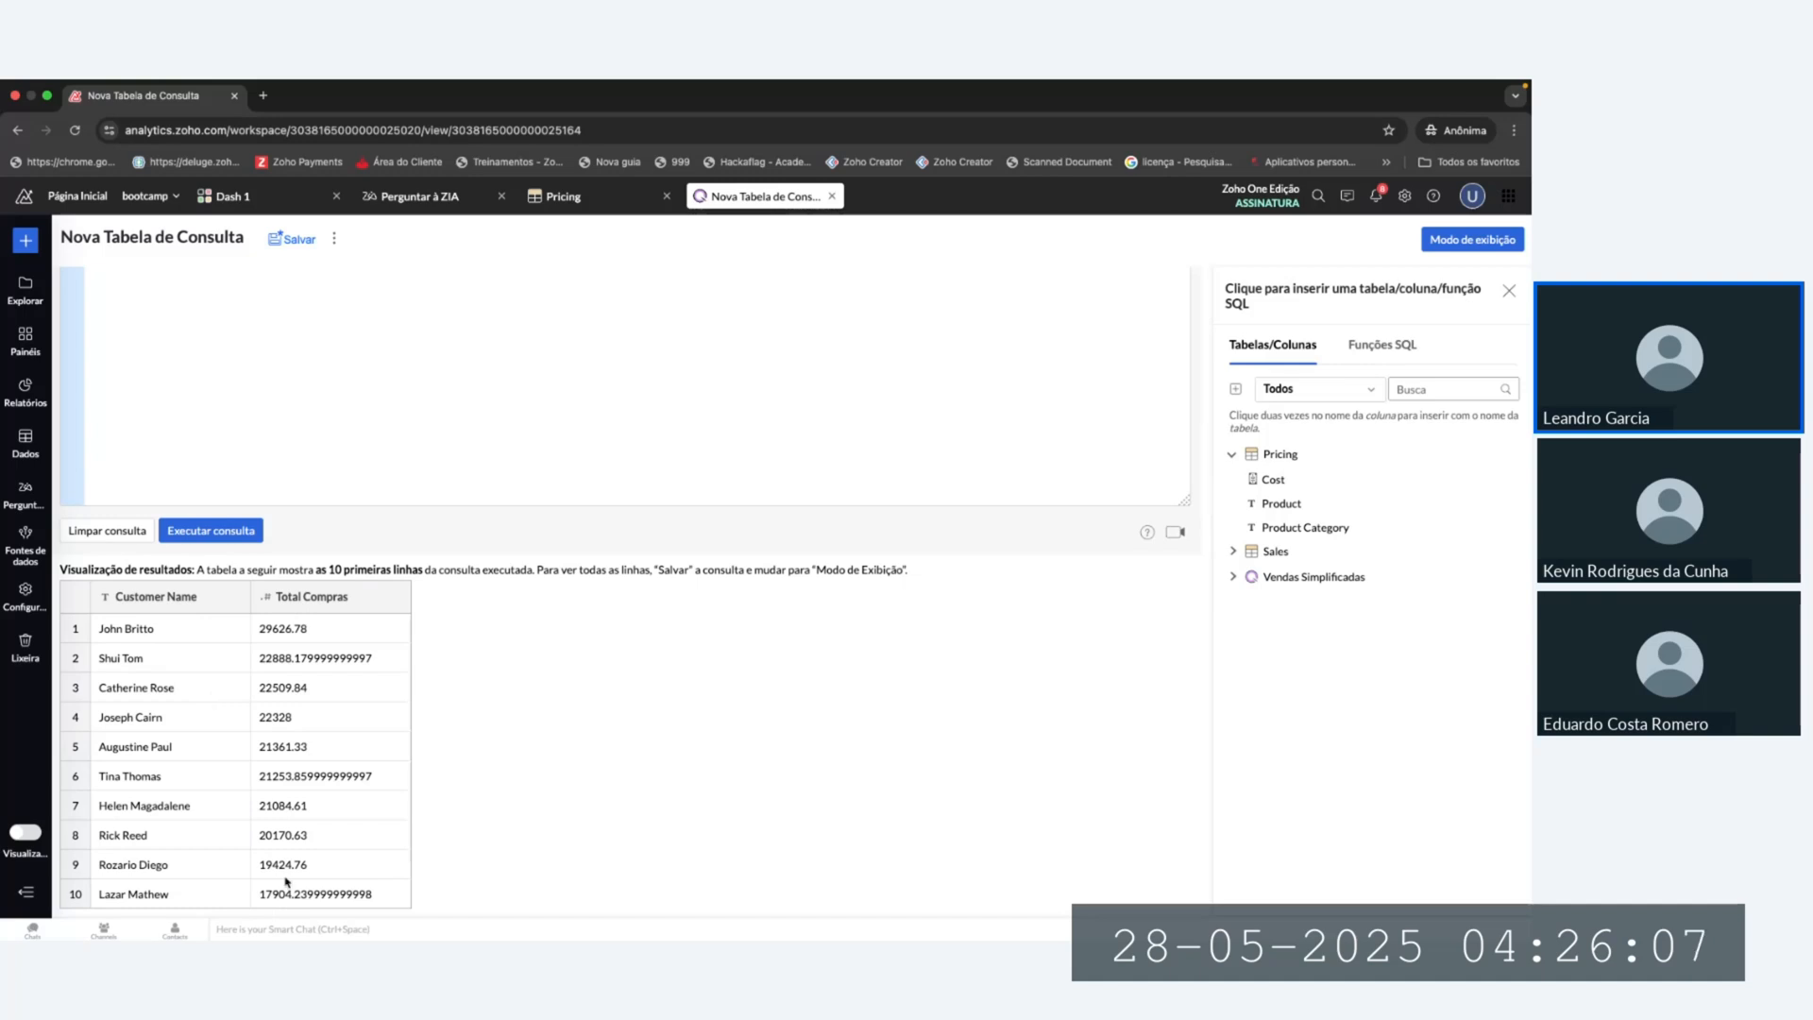
scroll(377, 818, up, 3)
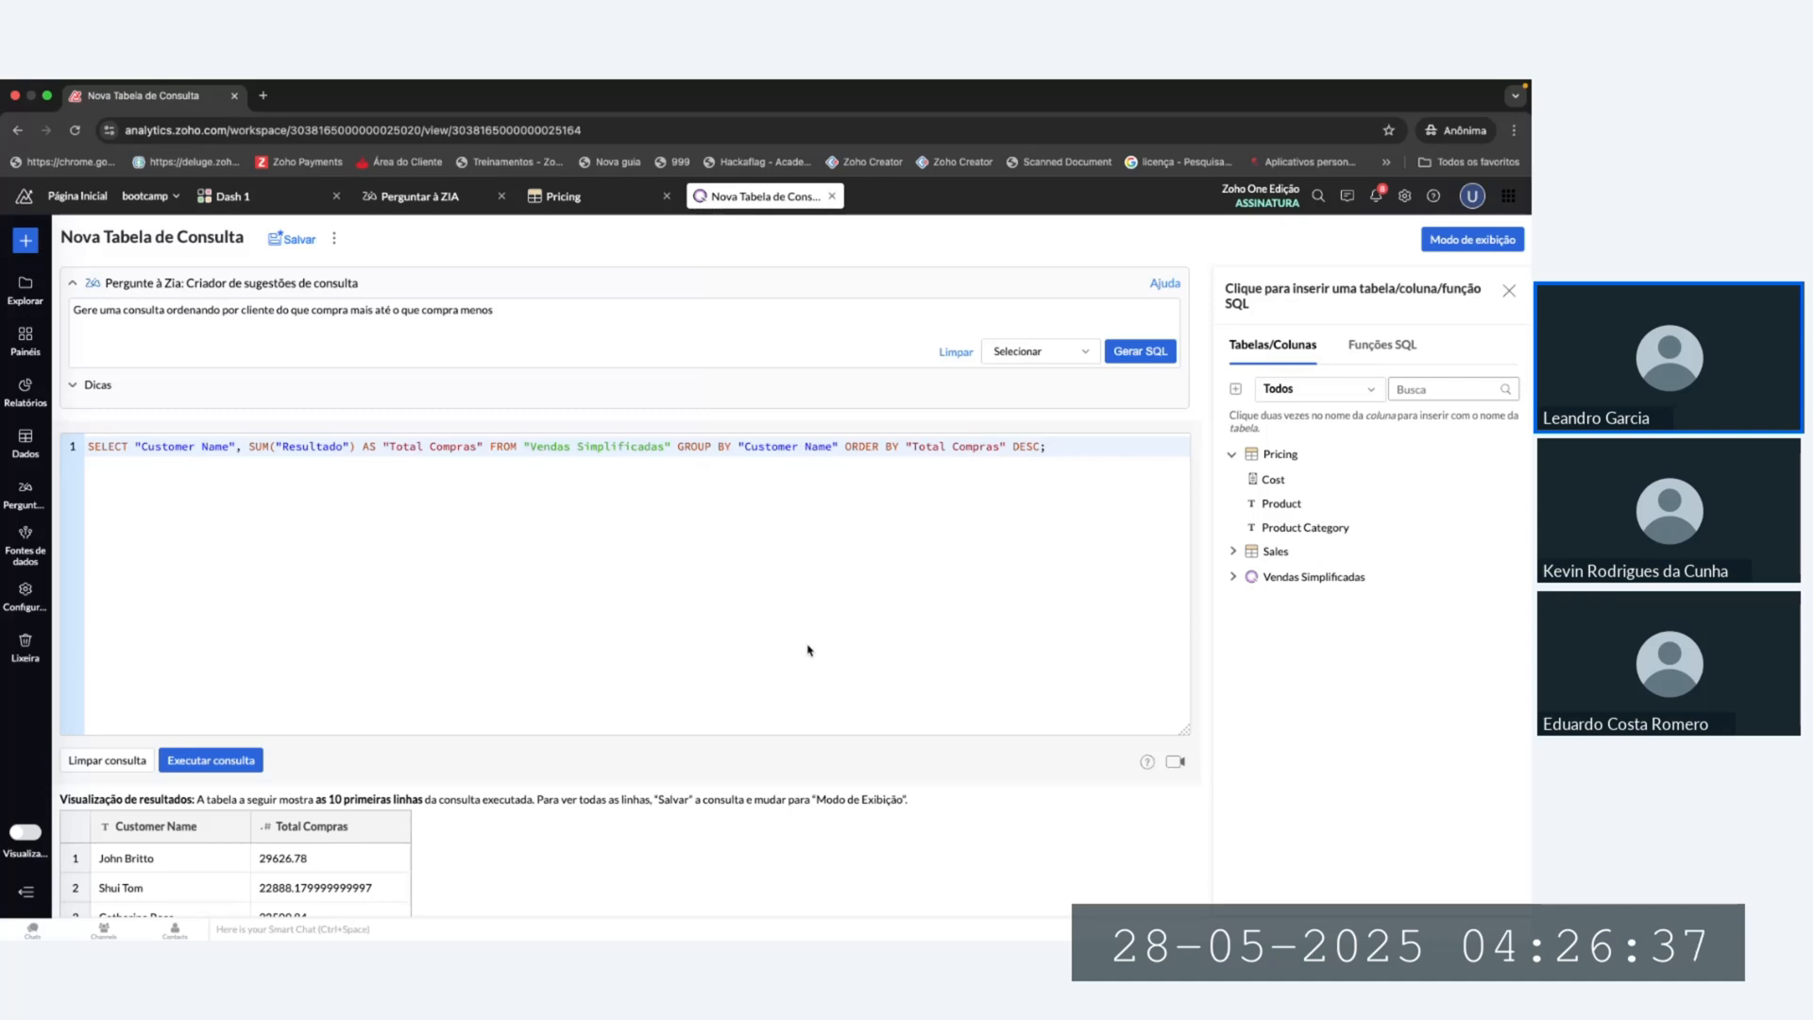
key(ctrl+Left)
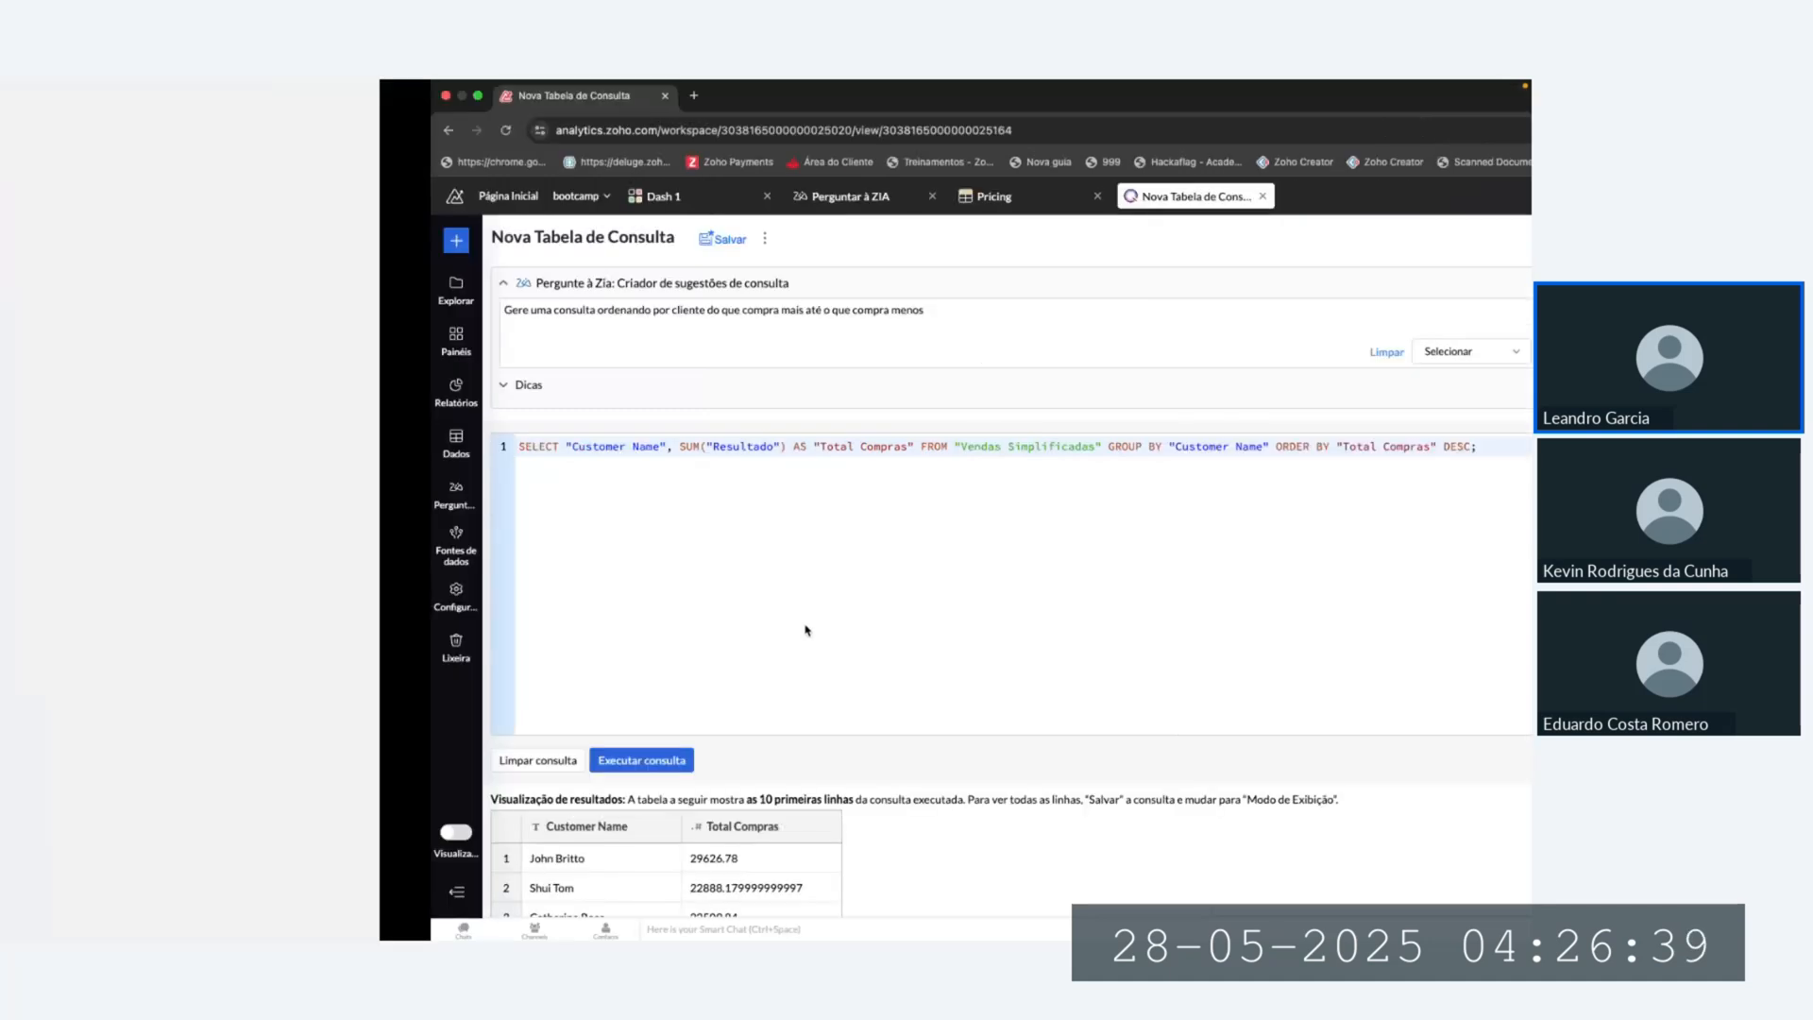
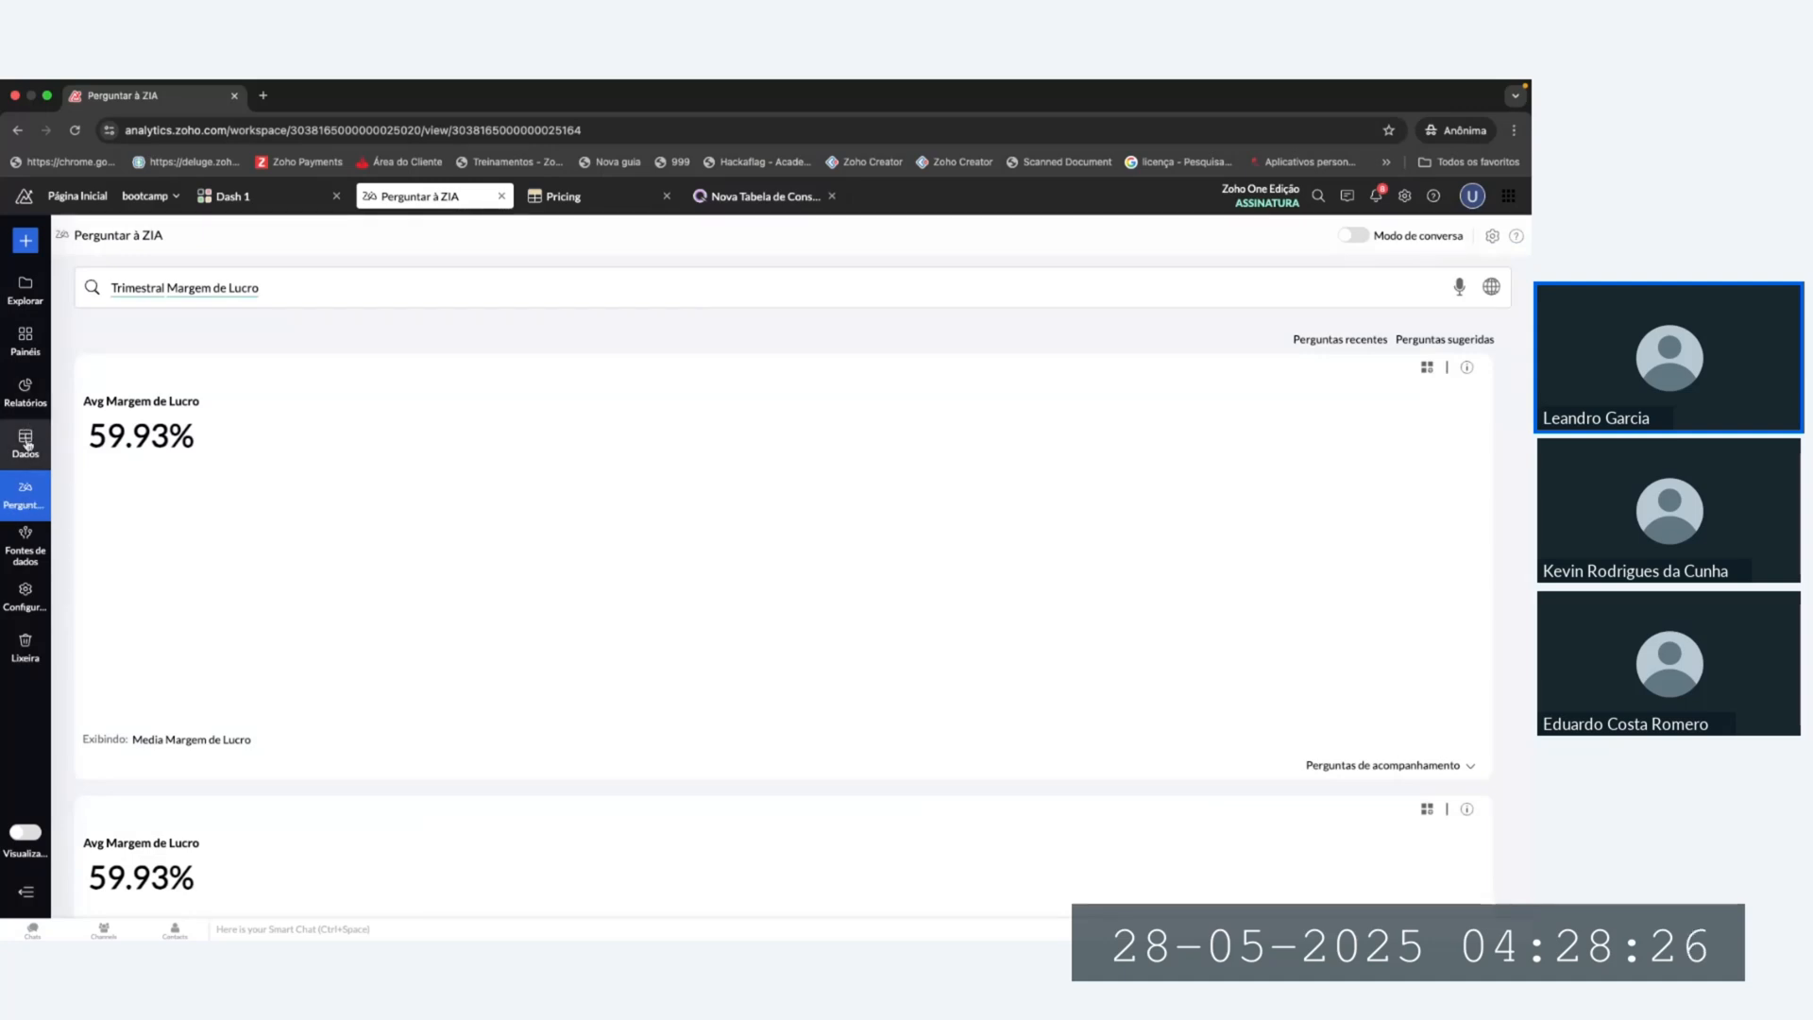
Step: Create another new query table and expand the Zia query generator above its SQL editor
click(26, 443)
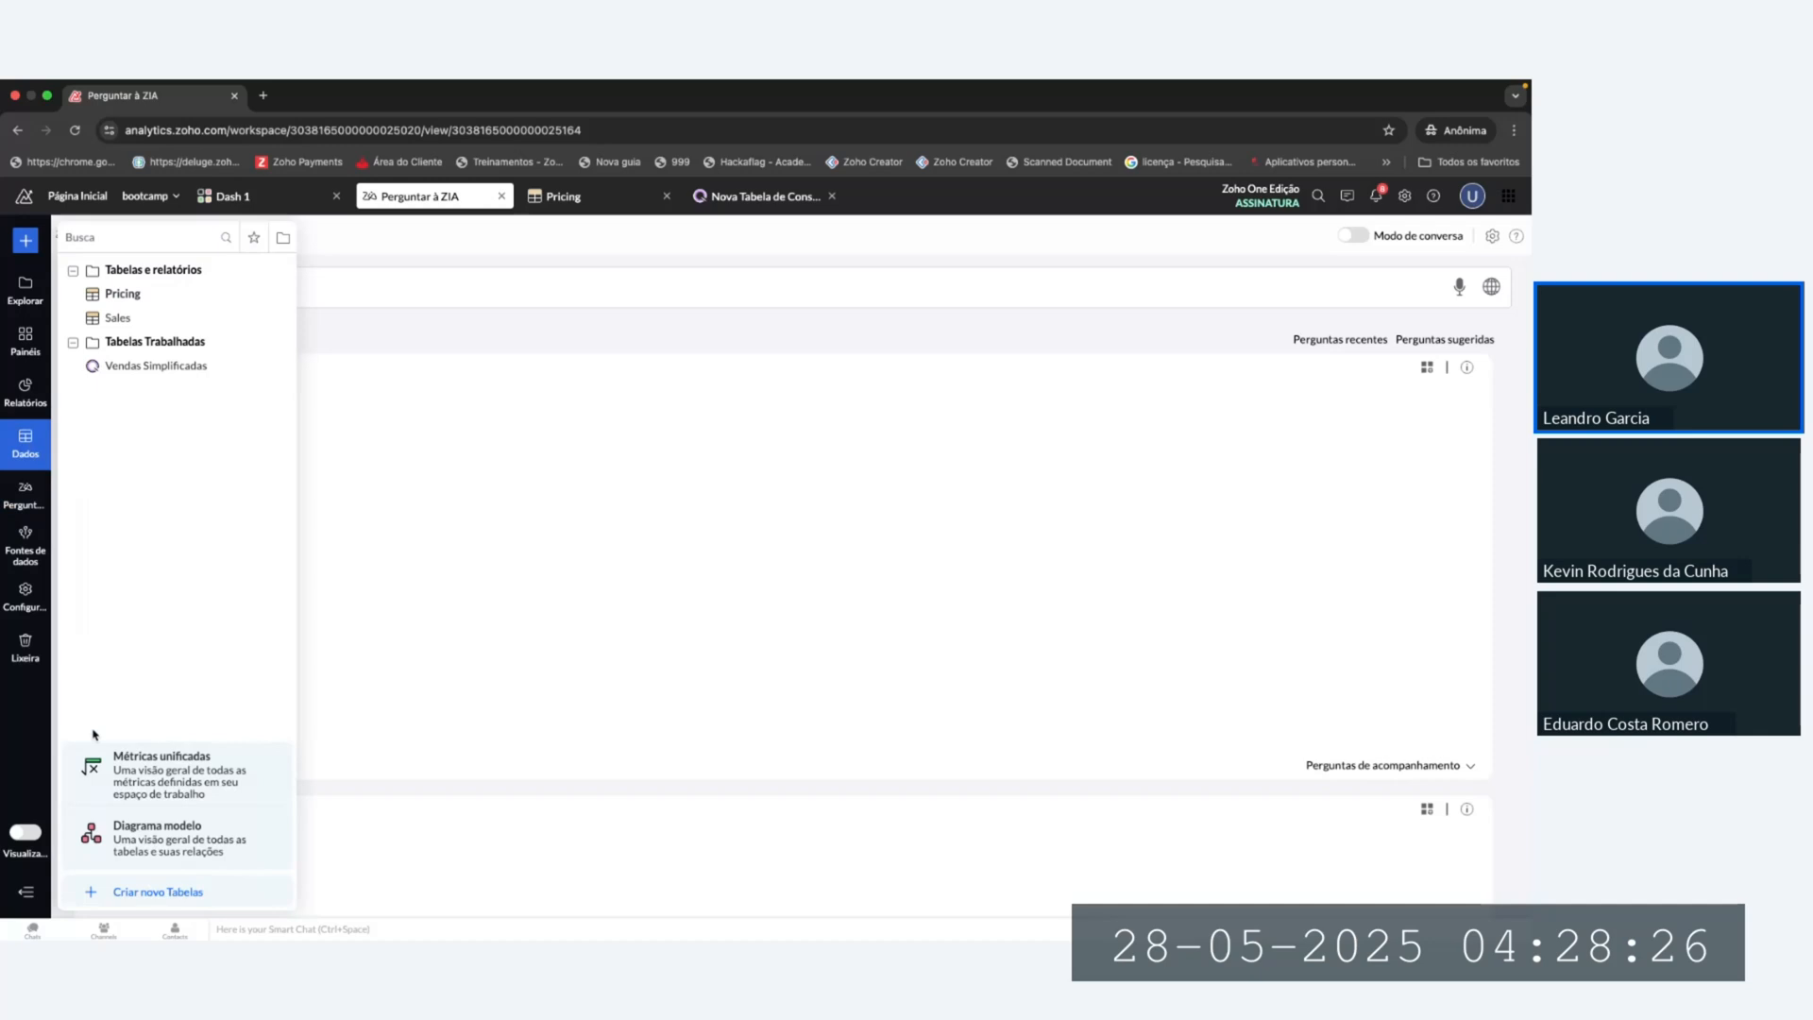
click(137, 897)
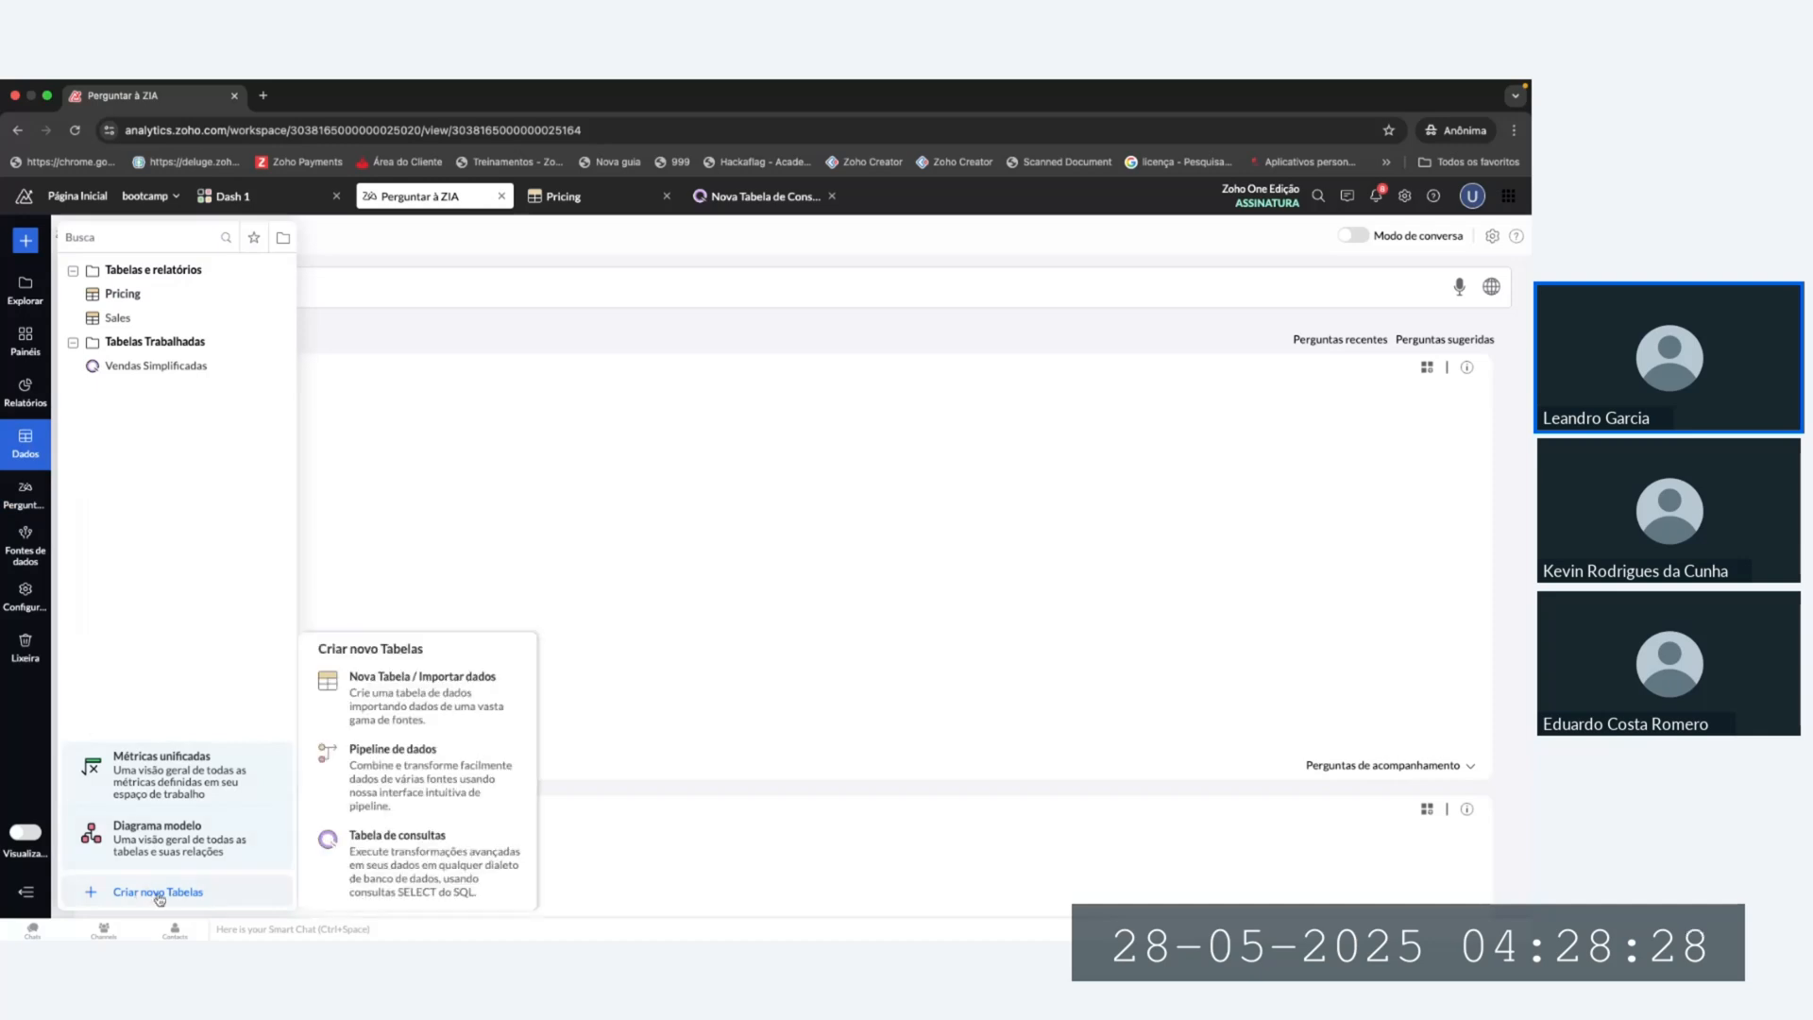
click(428, 869)
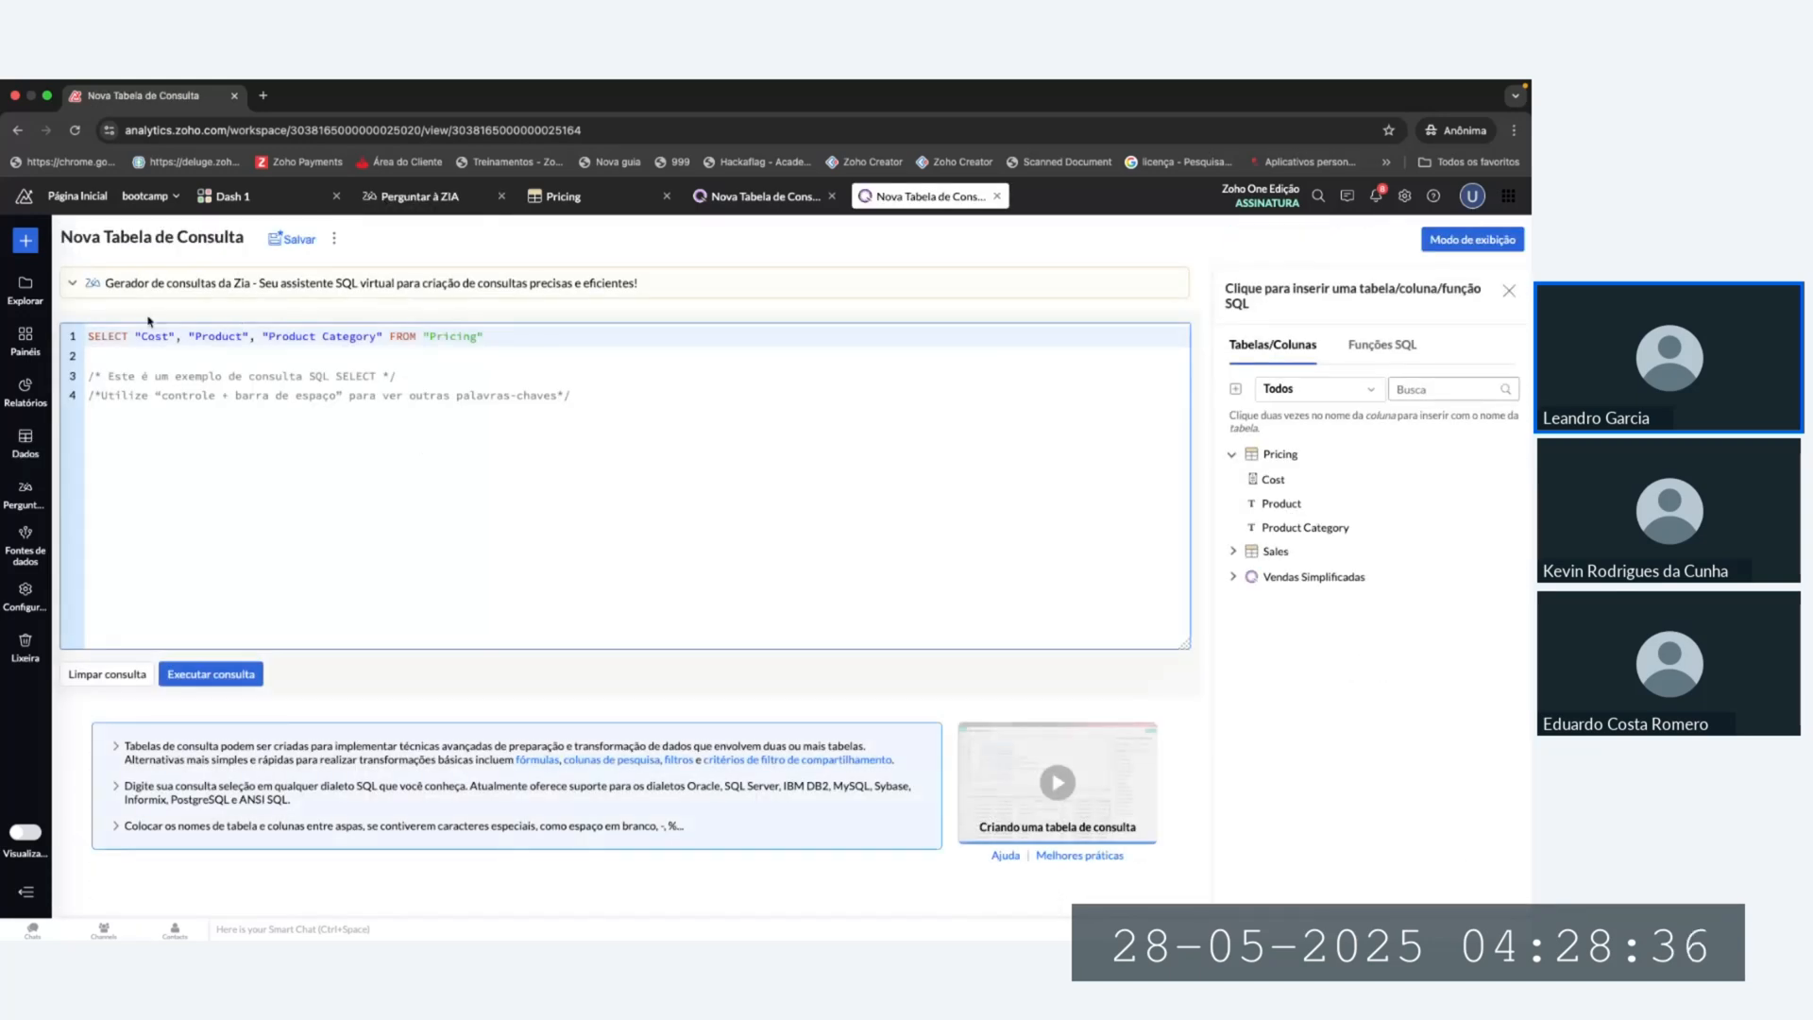
click(189, 283)
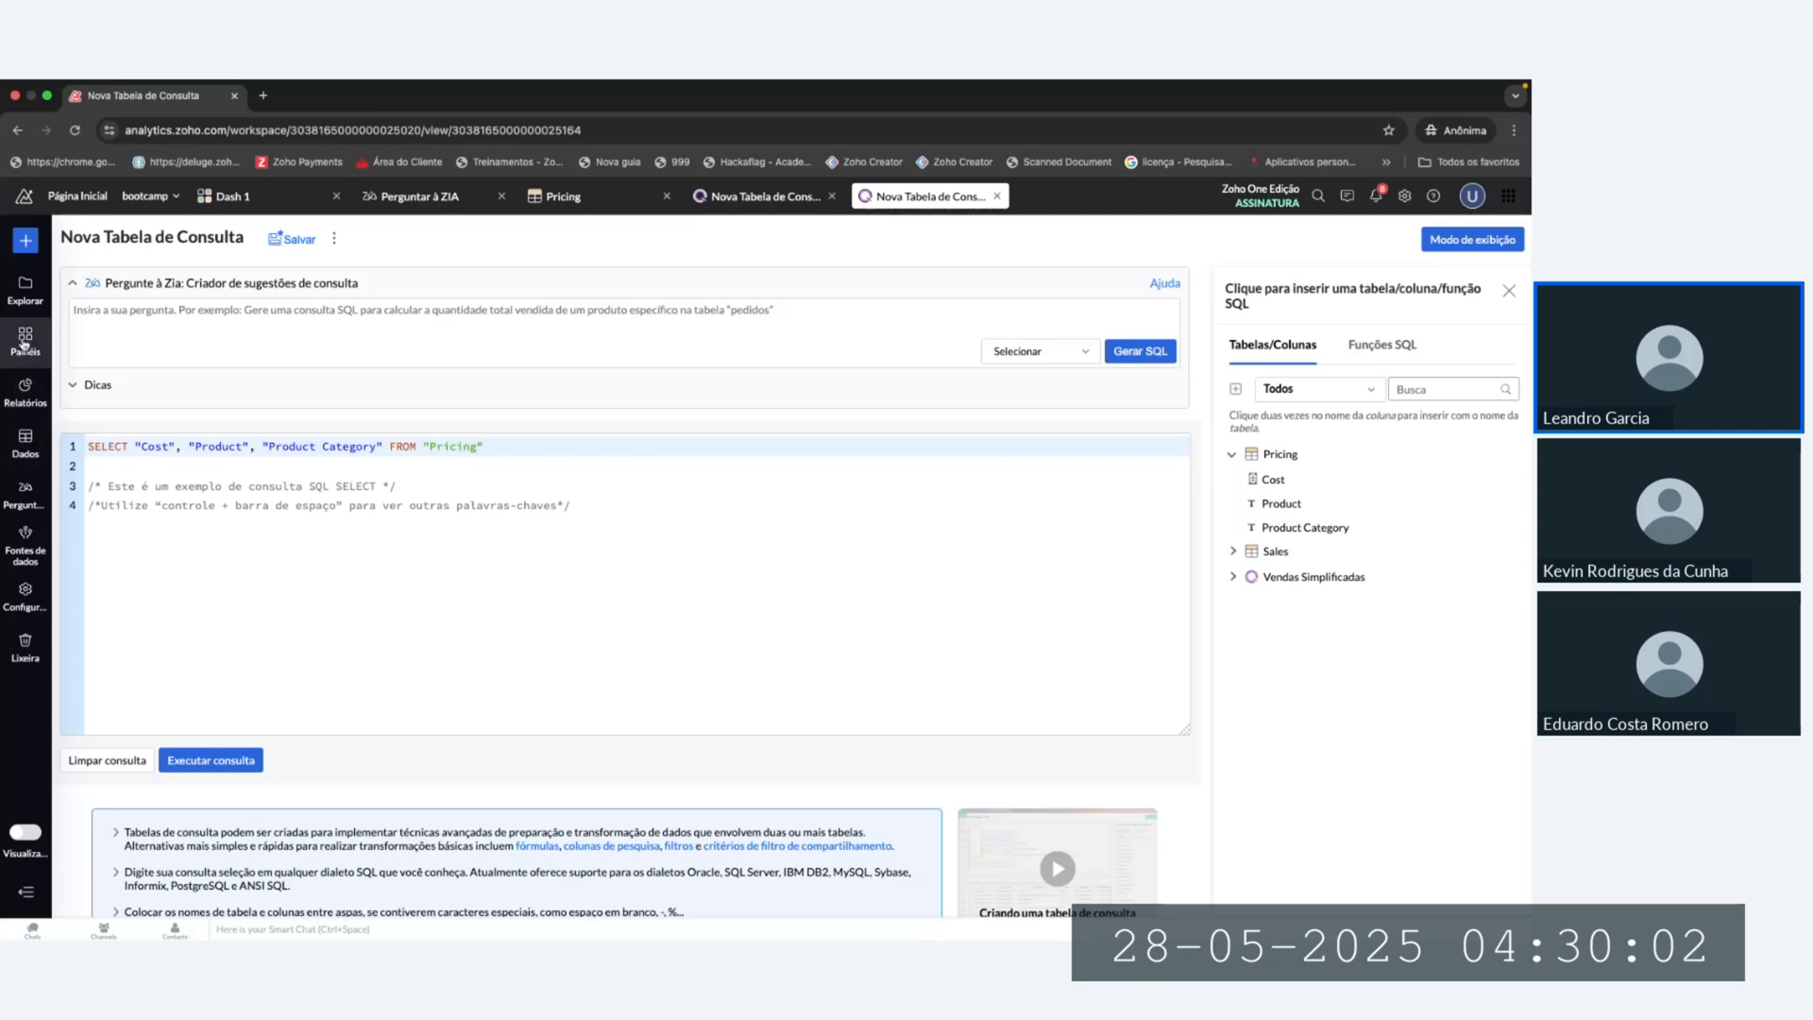
Step: Open the Dash 1 dashboard and switch it from editing to view mode
click(26, 350)
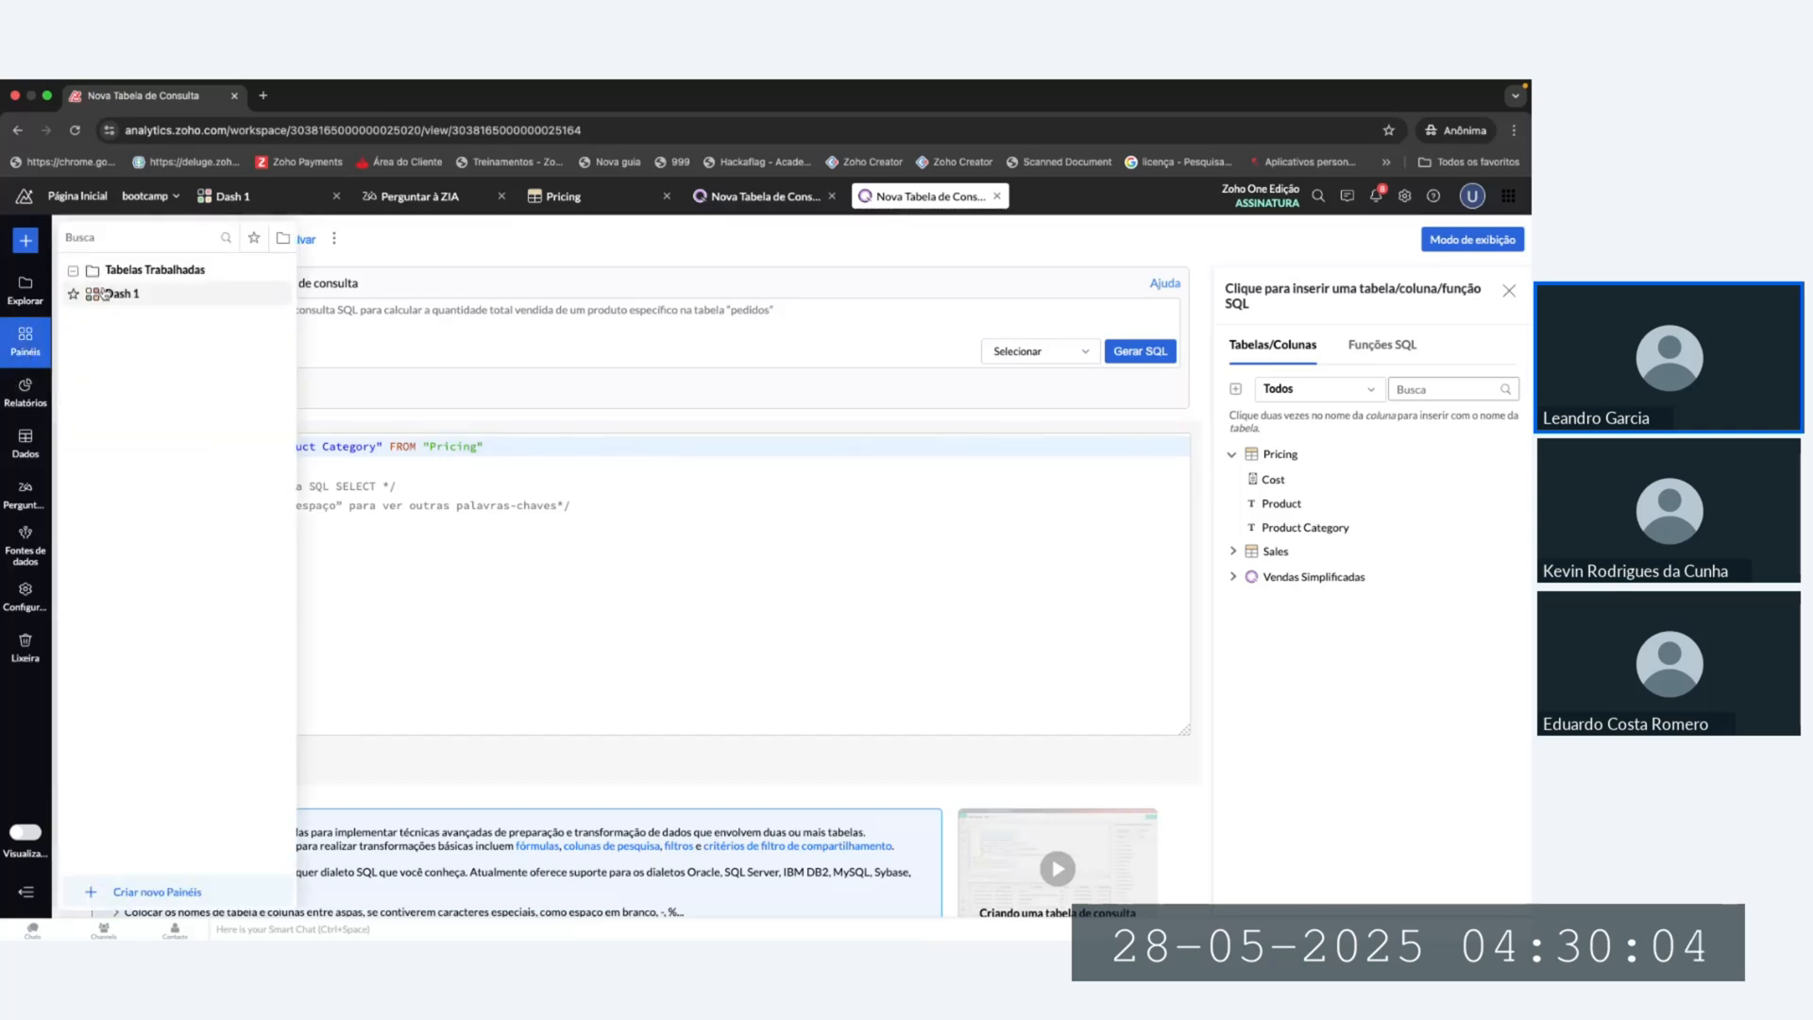
click(110, 294)
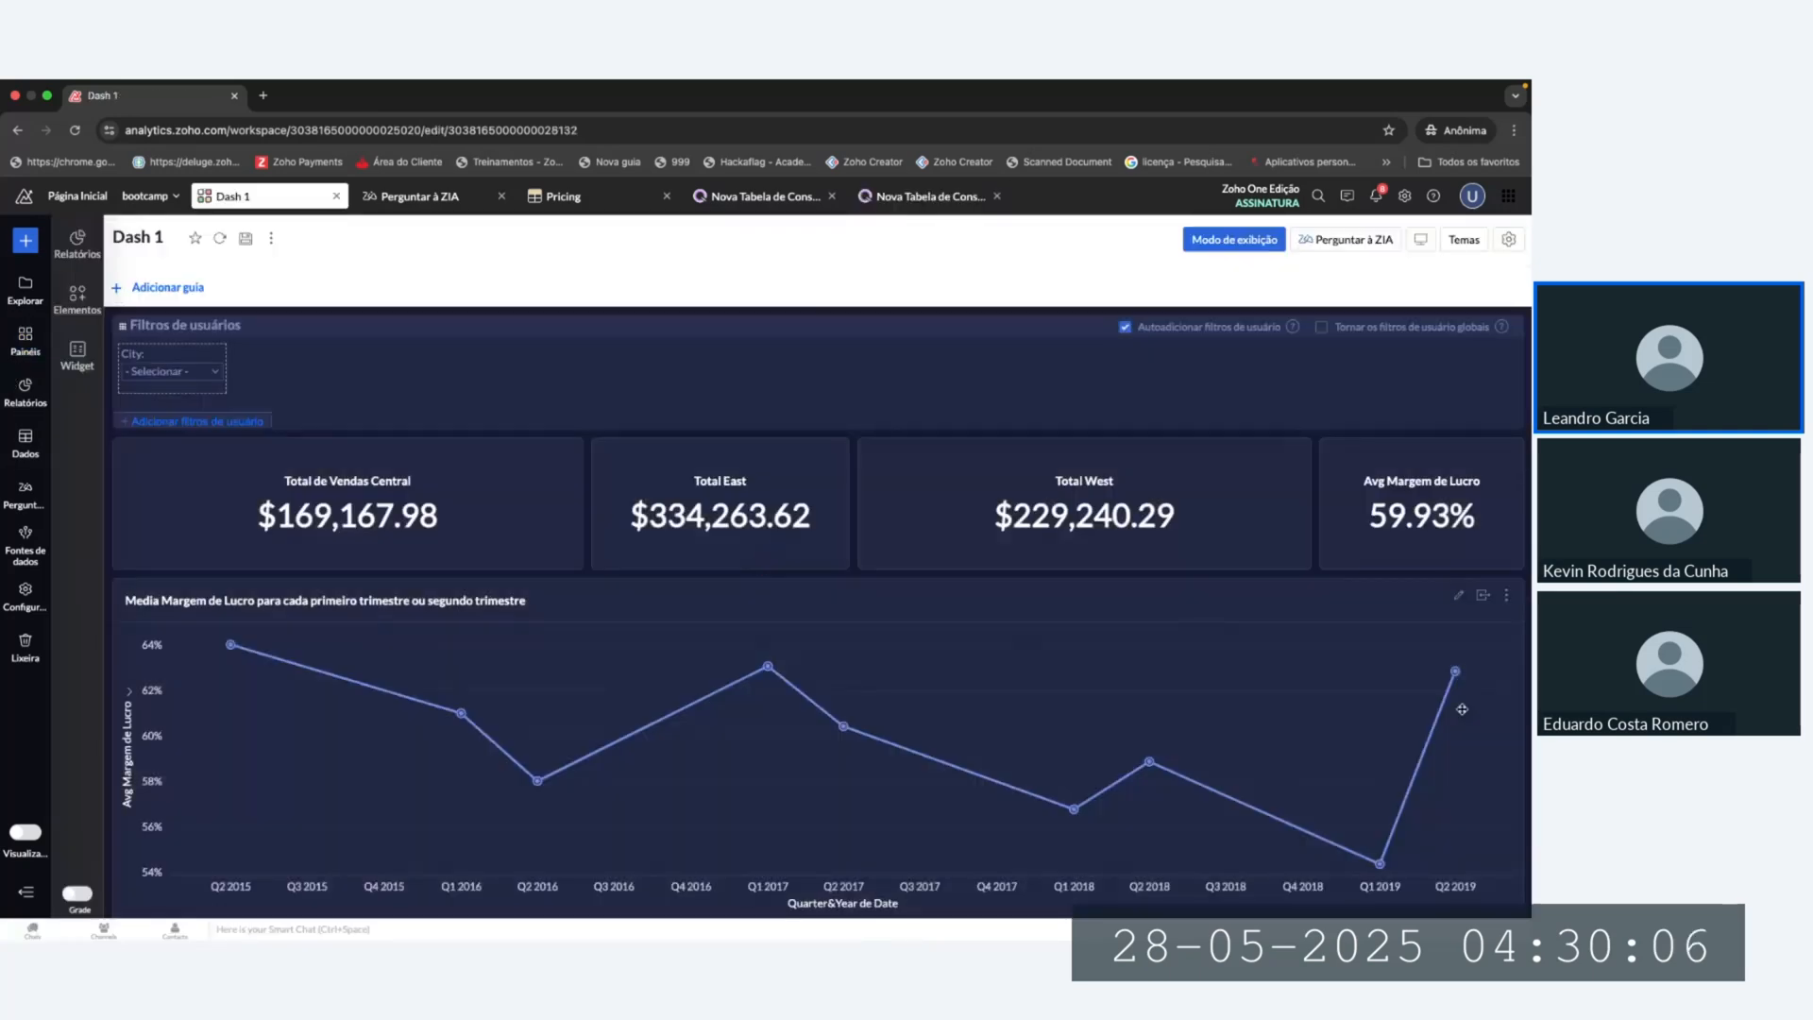
scroll(1207, 628, down, 5)
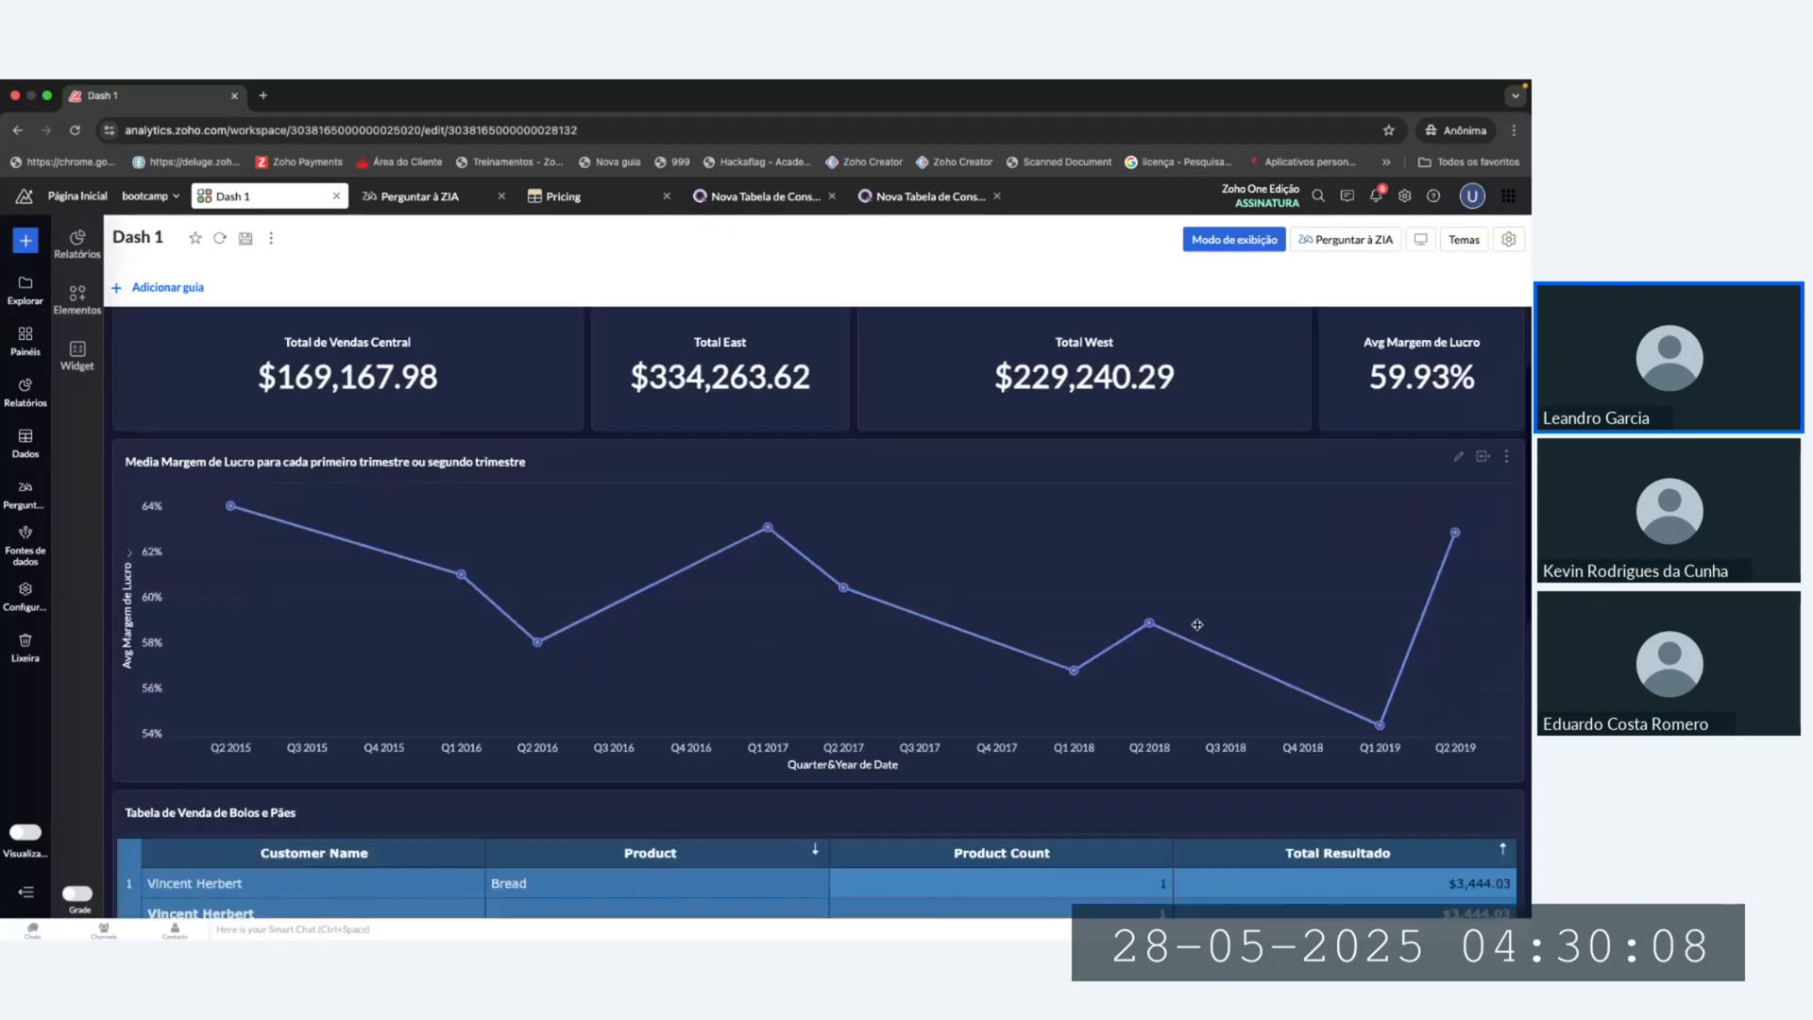
scroll(1207, 629, down, 1)
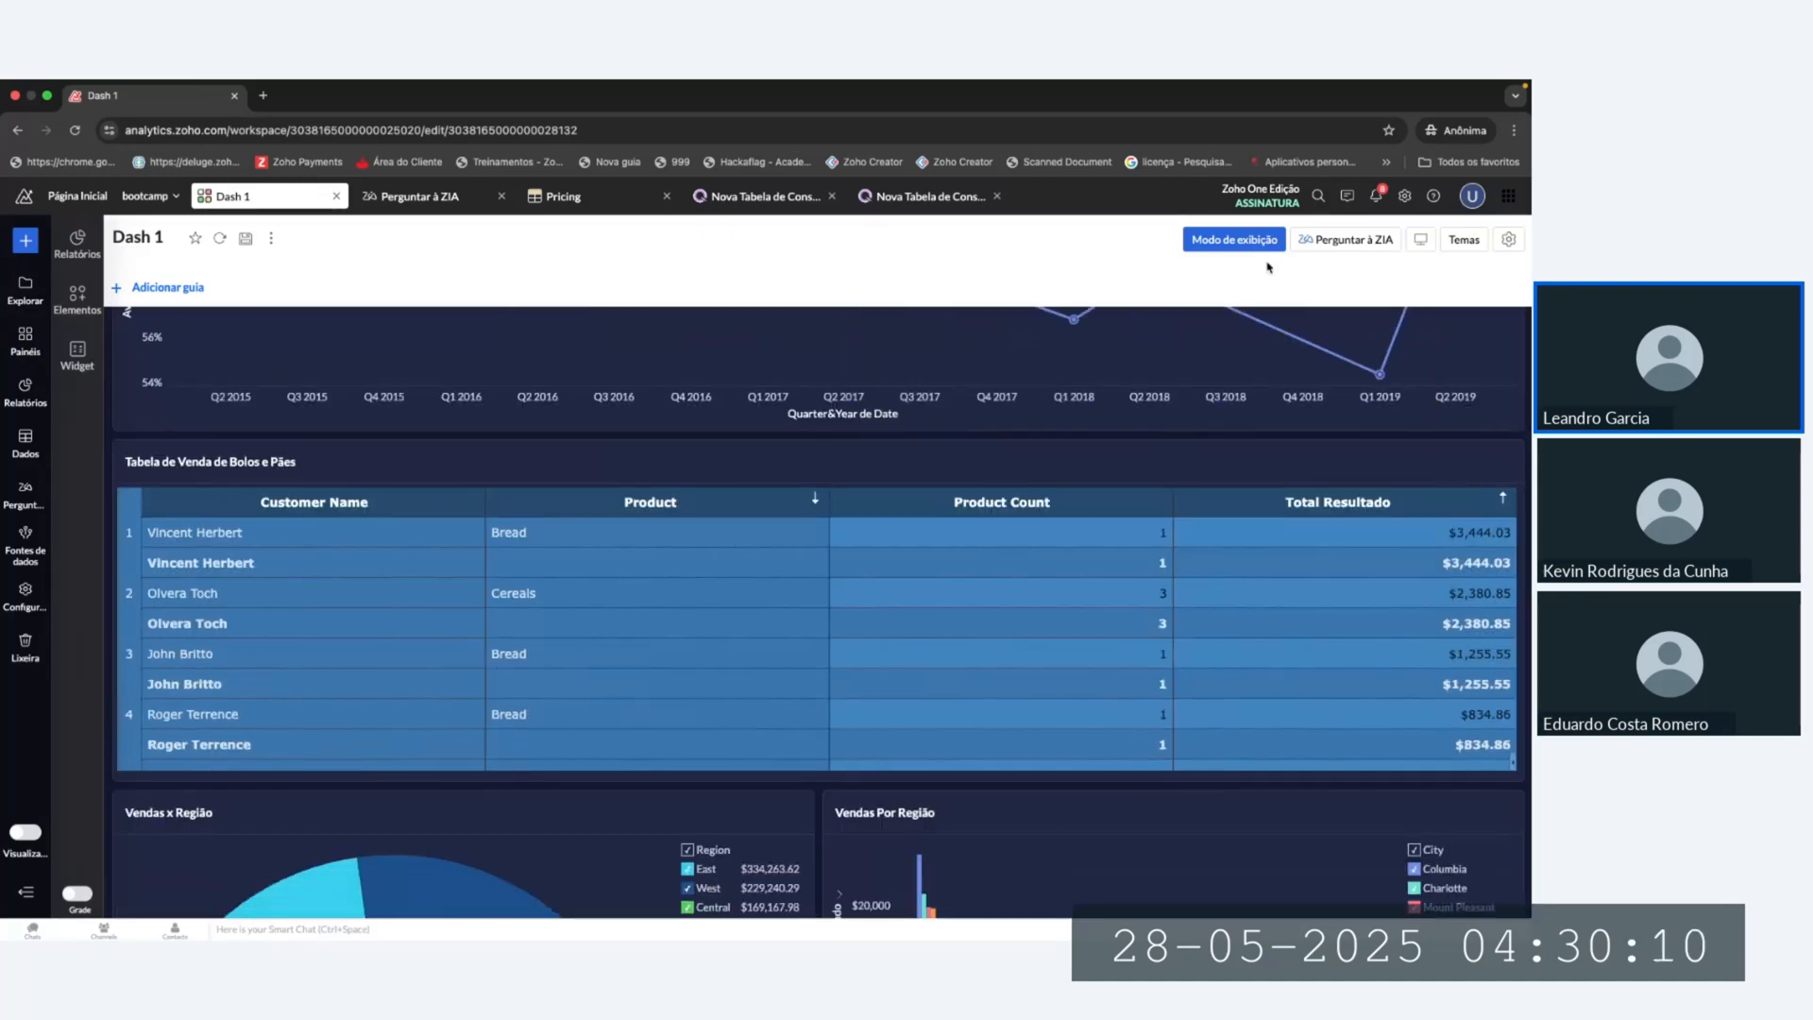
click(1219, 238)
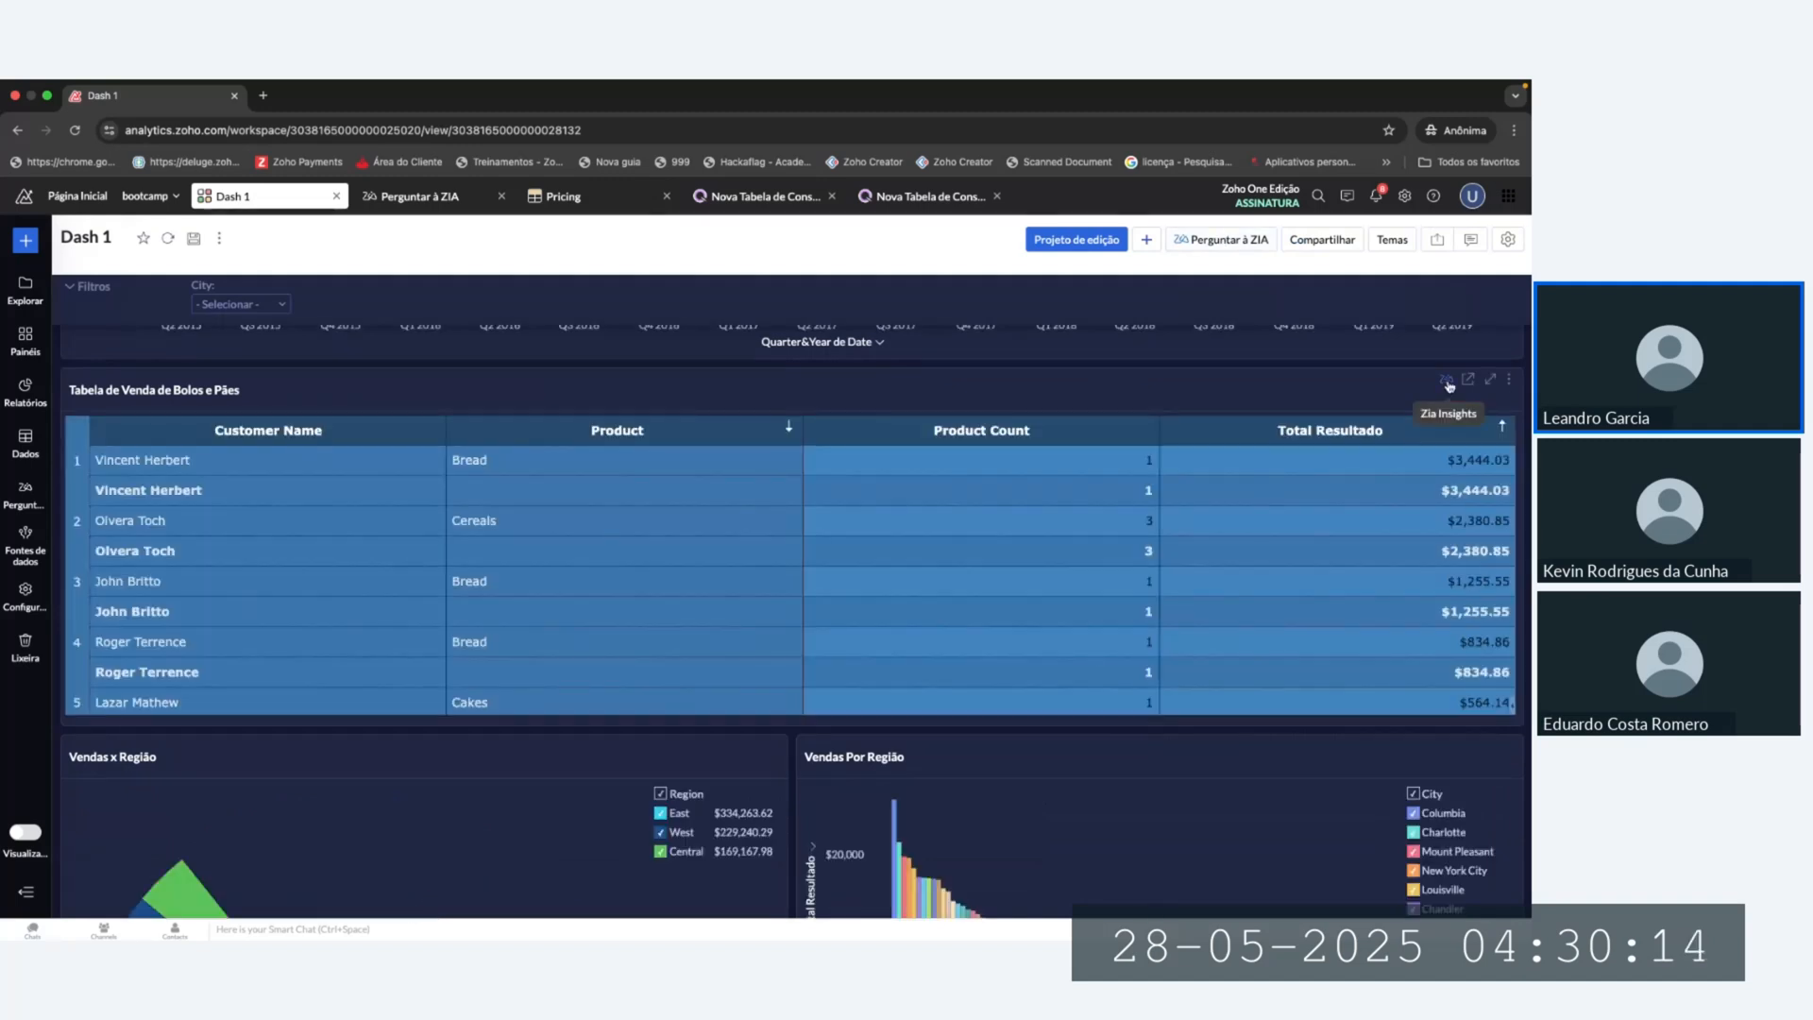
Step: Examine the Dash 1 charts, tables and their Zia Insights options, and briefly open the dashboard's Perguntar à ZIA chat
scroll(1297, 465, up, 6)
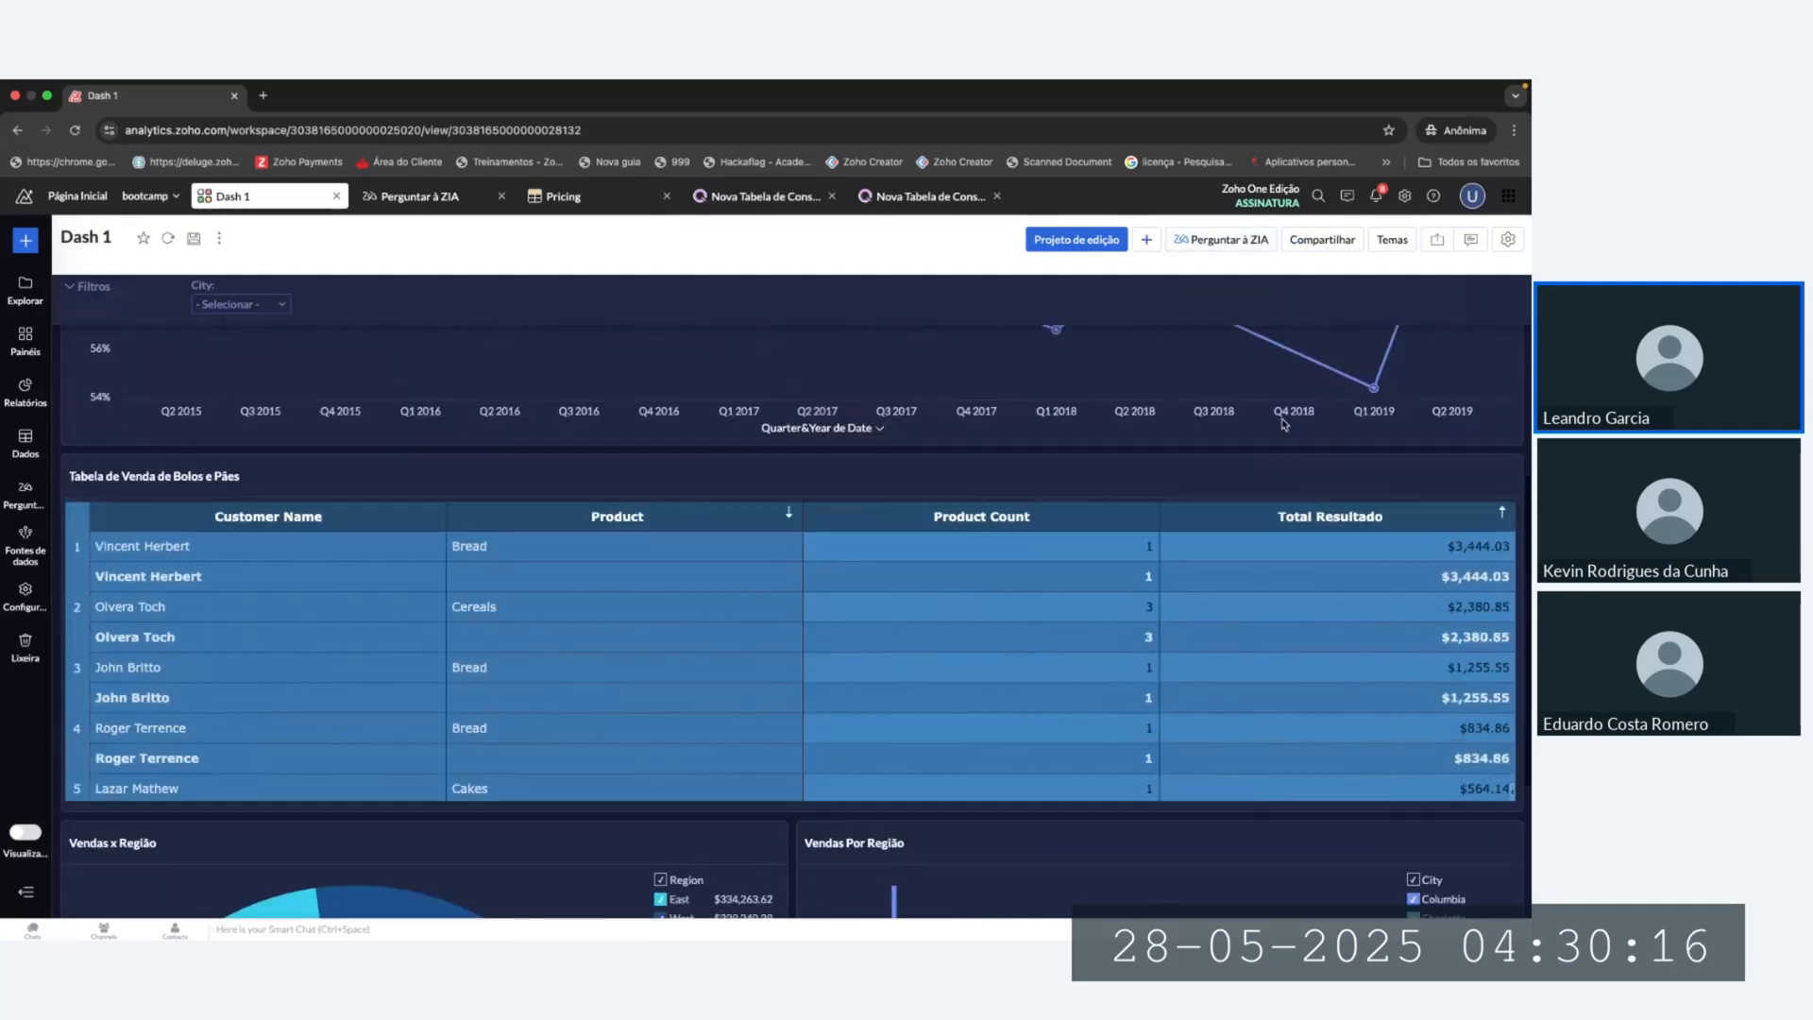
scroll(1298, 465, up, 3)
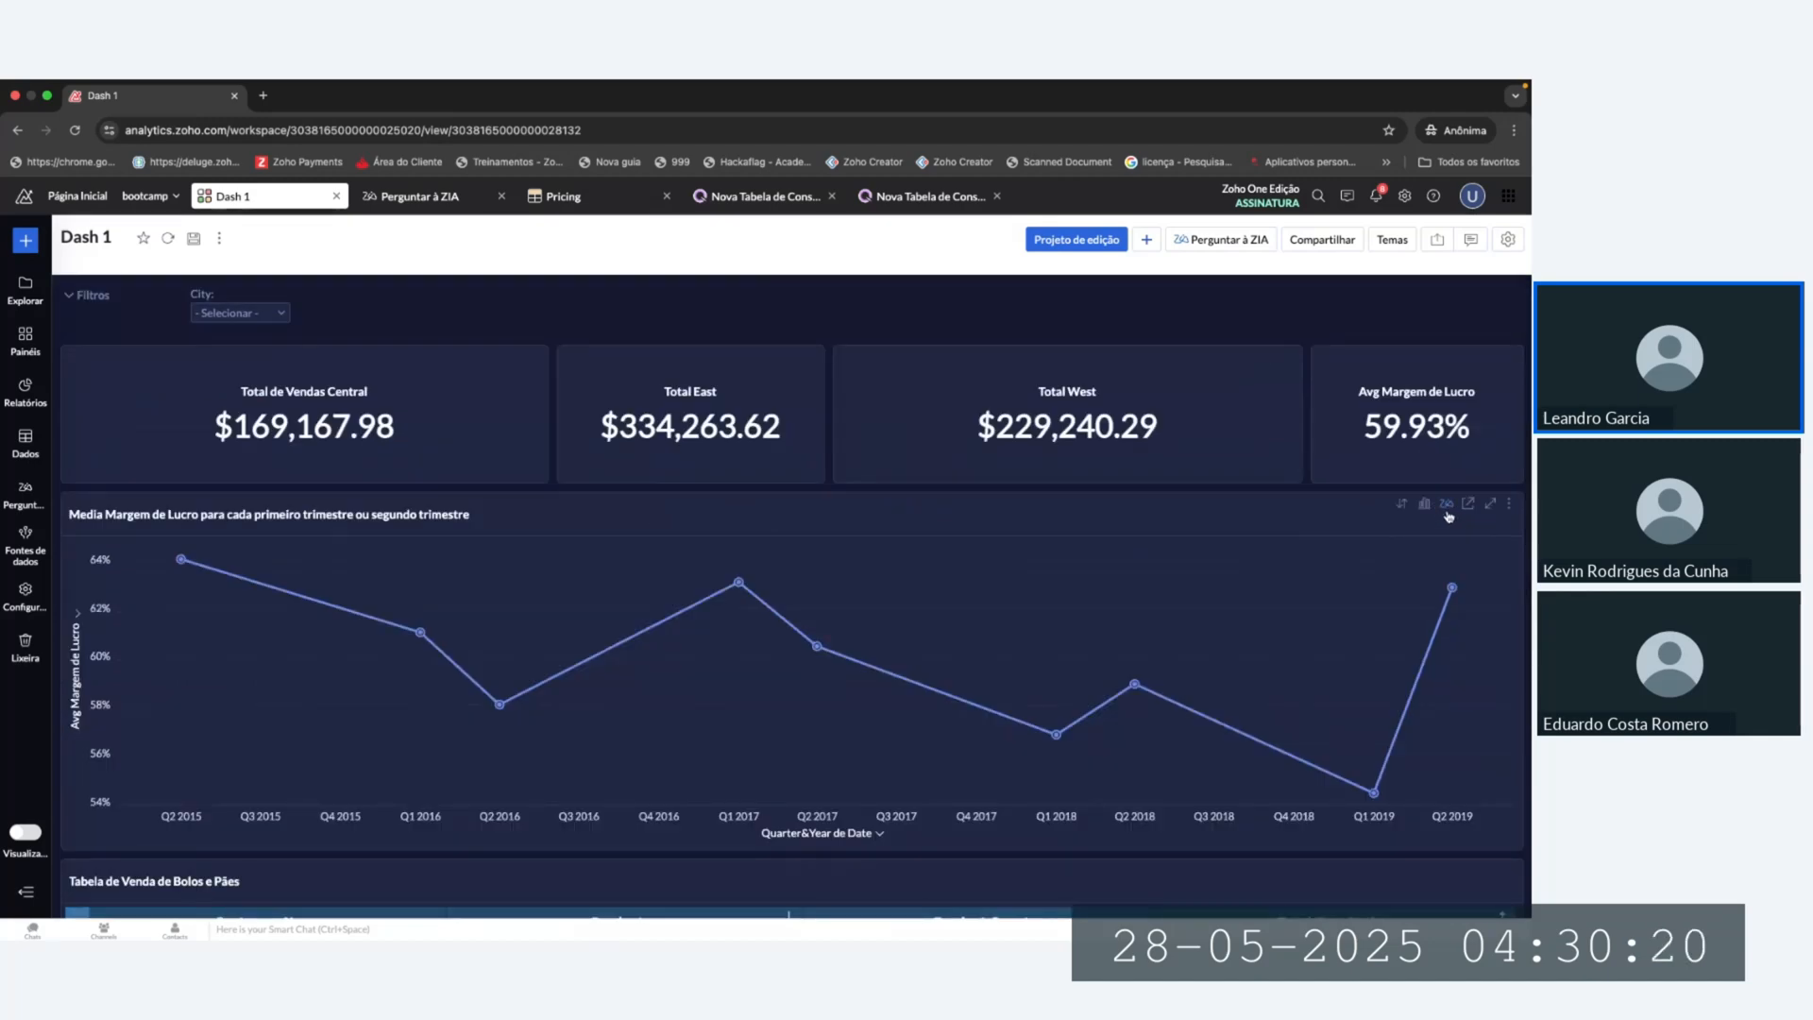
scroll(1303, 567, down, 5)
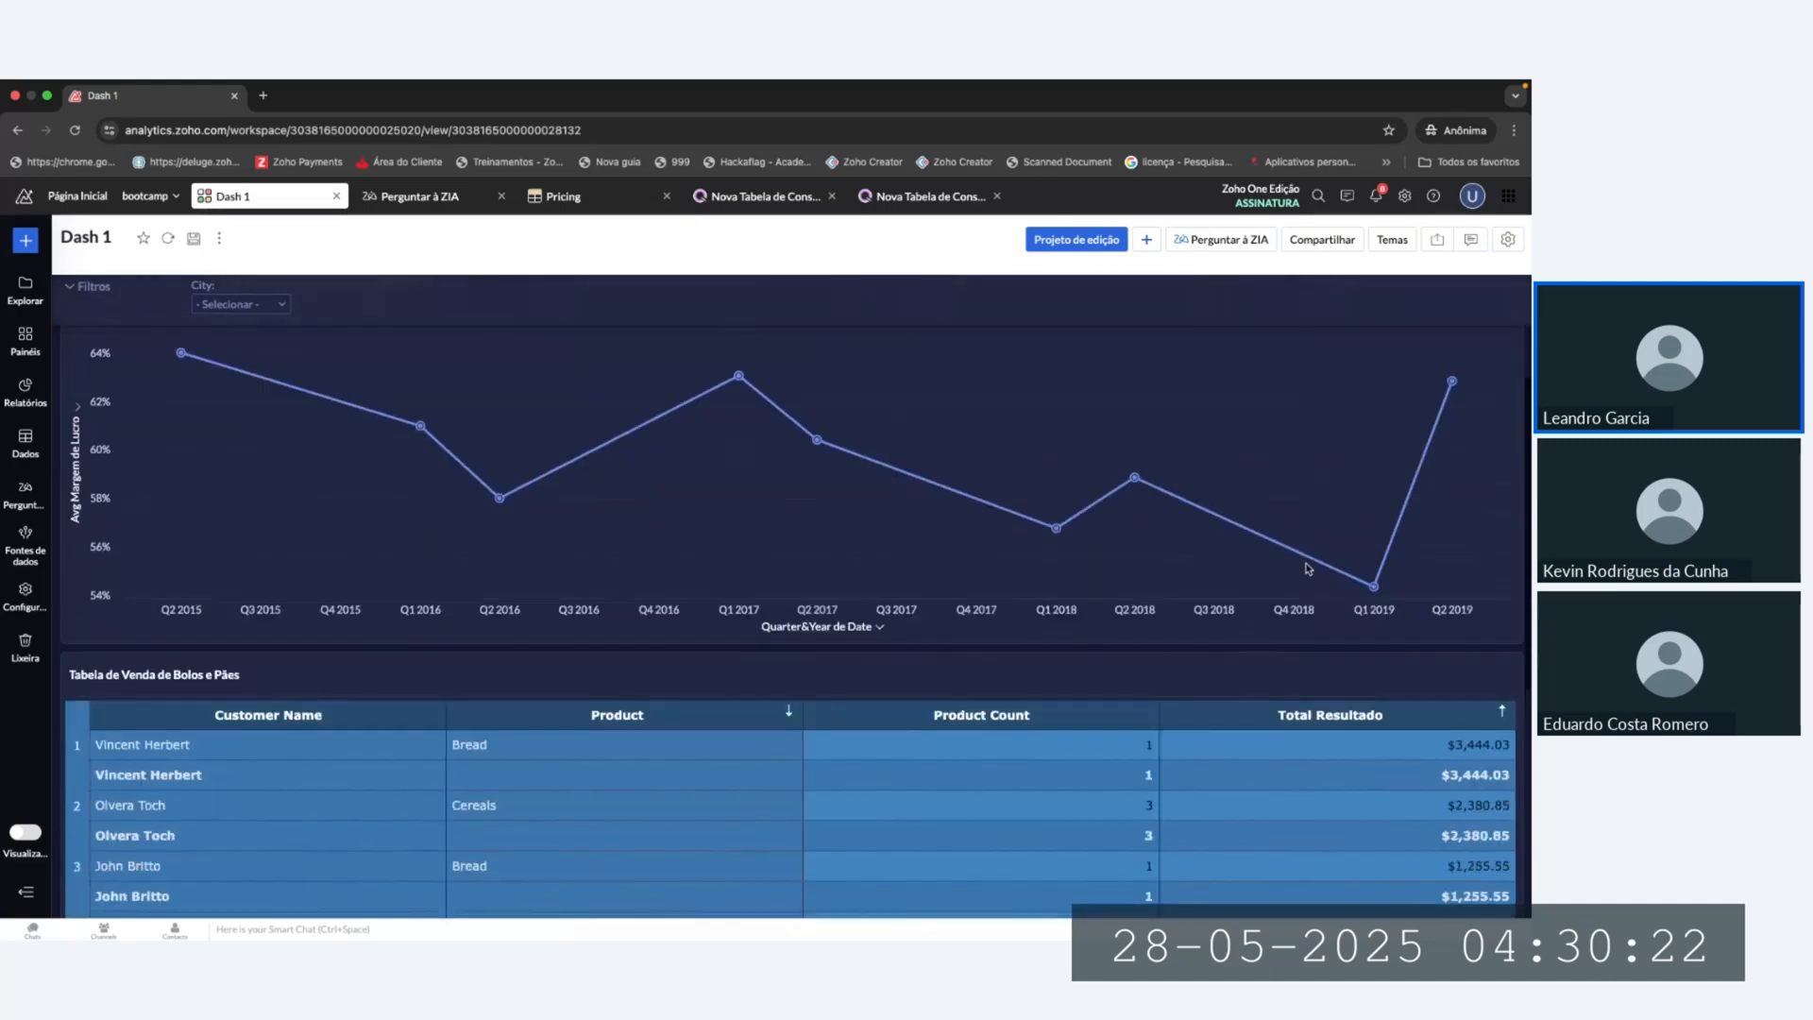
click(1222, 241)
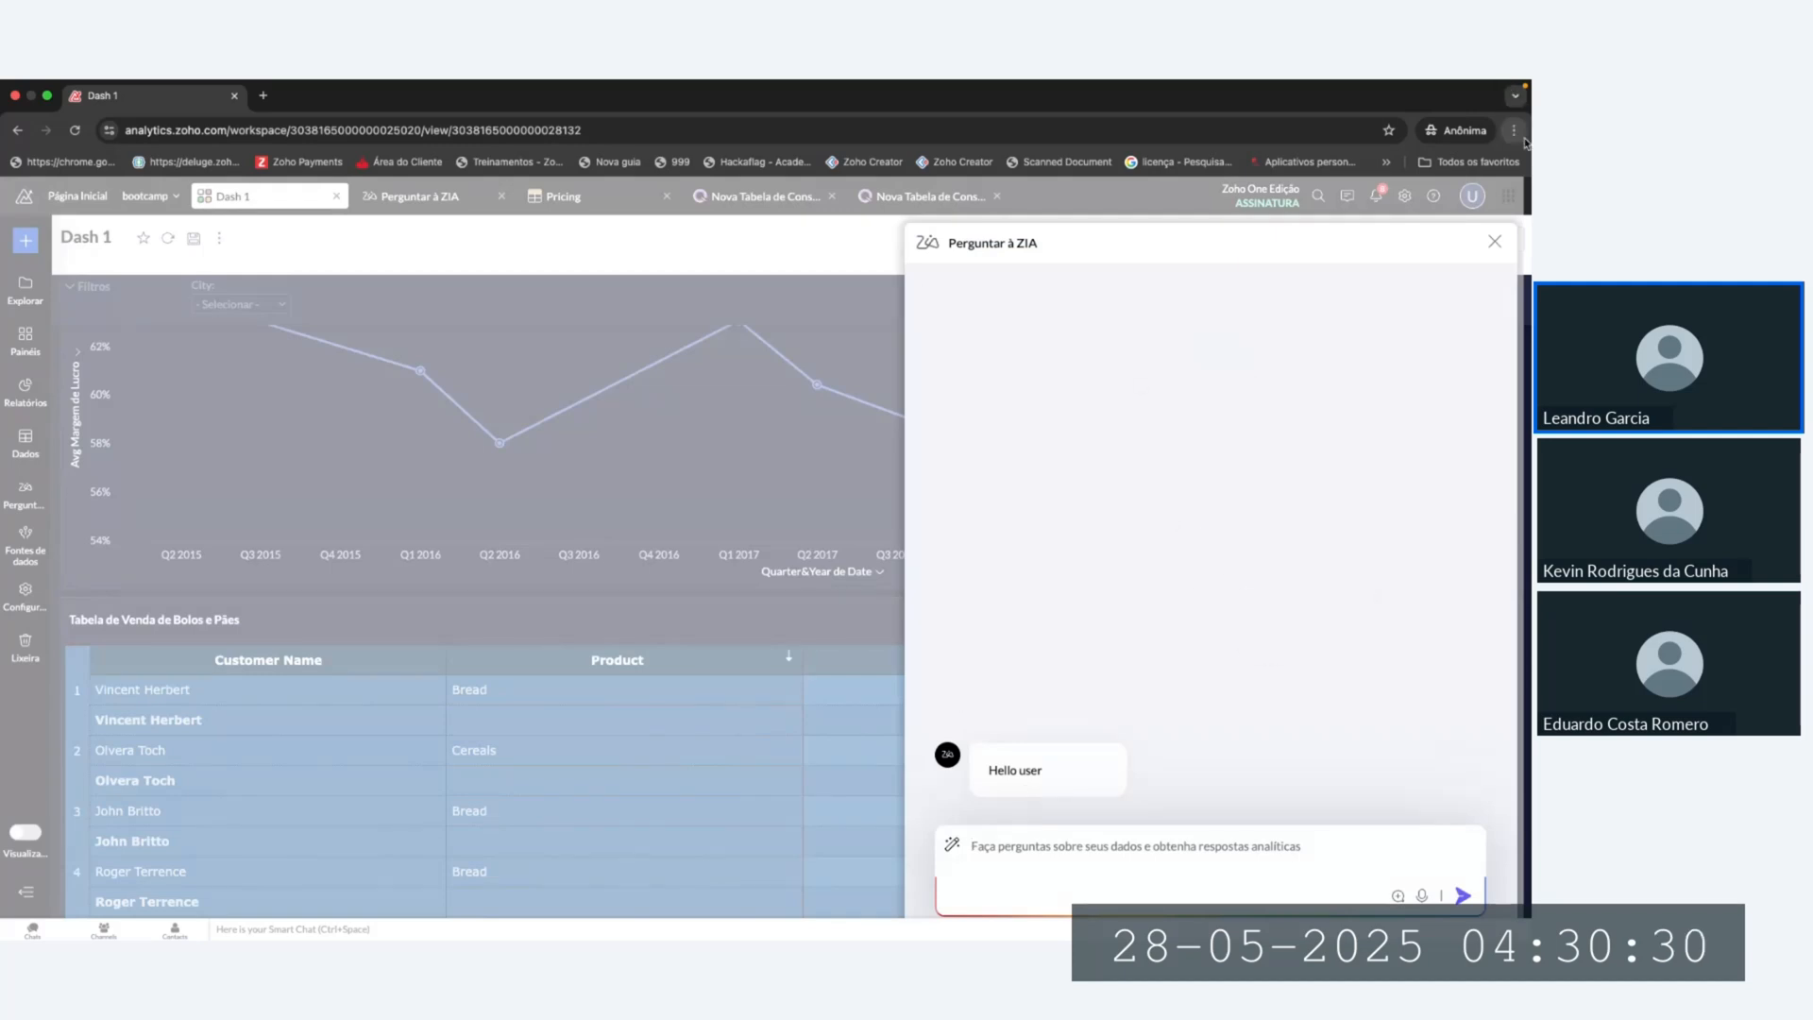
click(1496, 243)
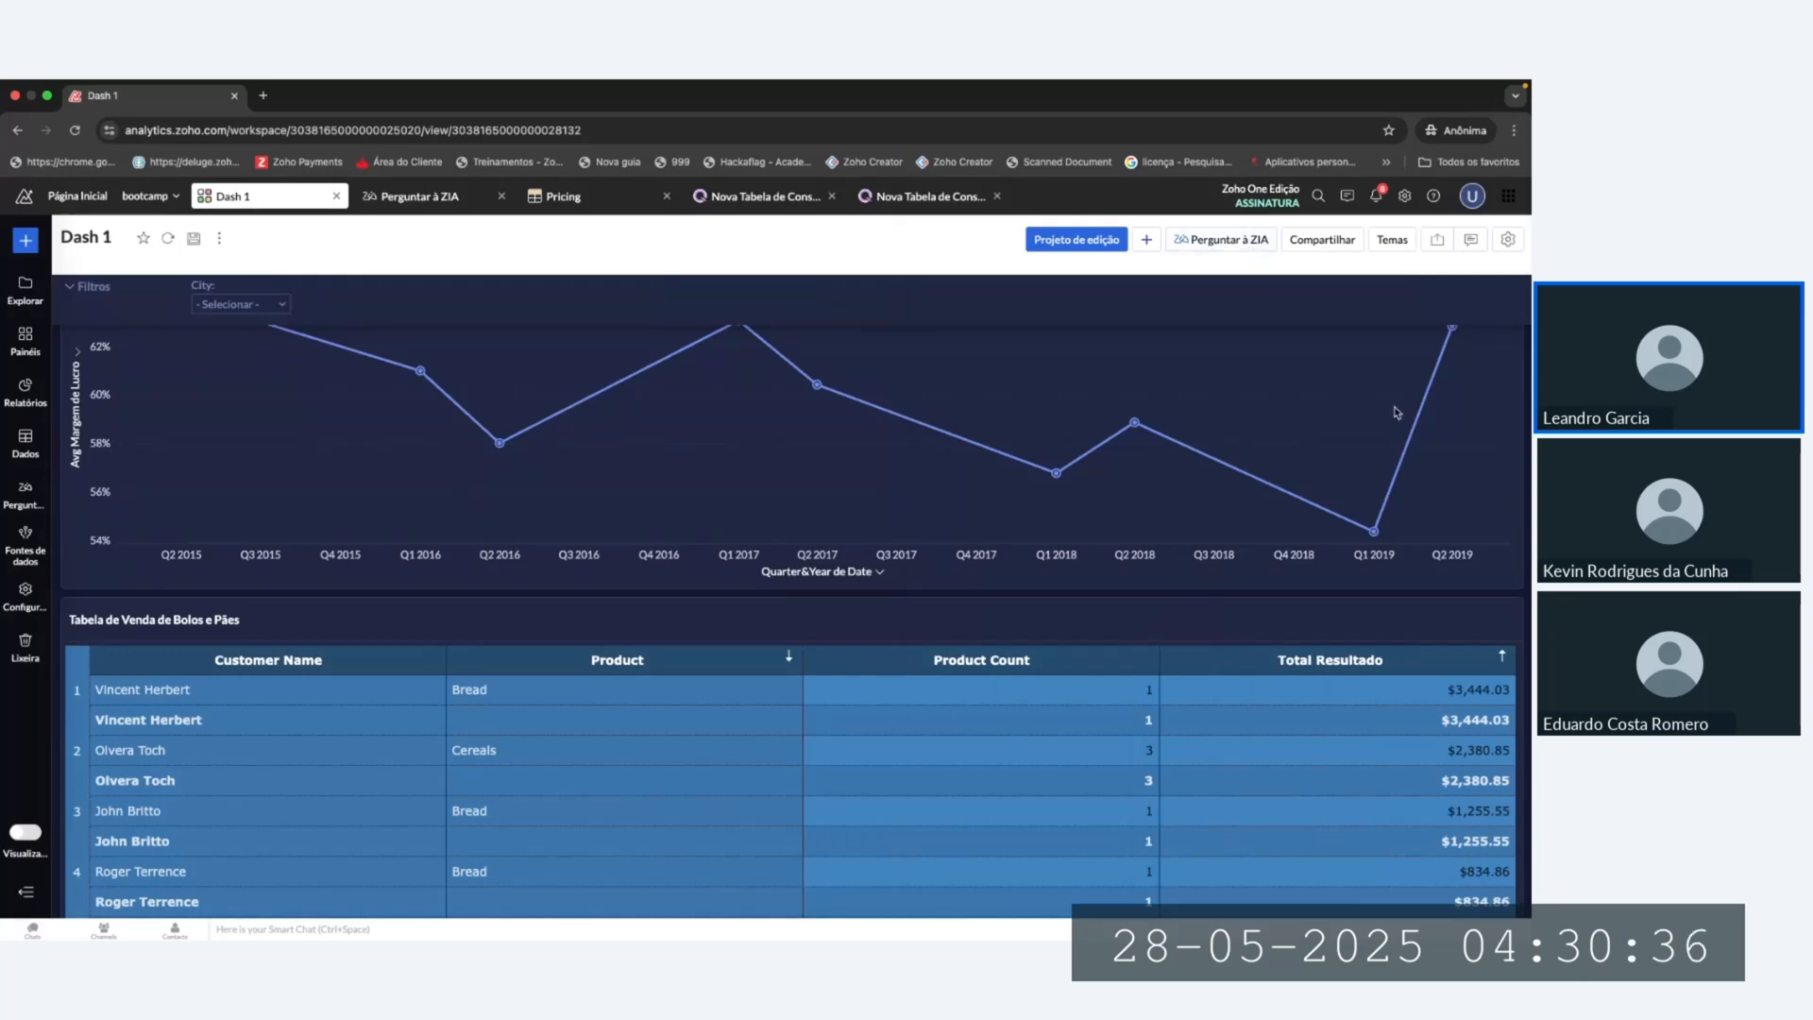
scroll(1396, 413, up, 2)
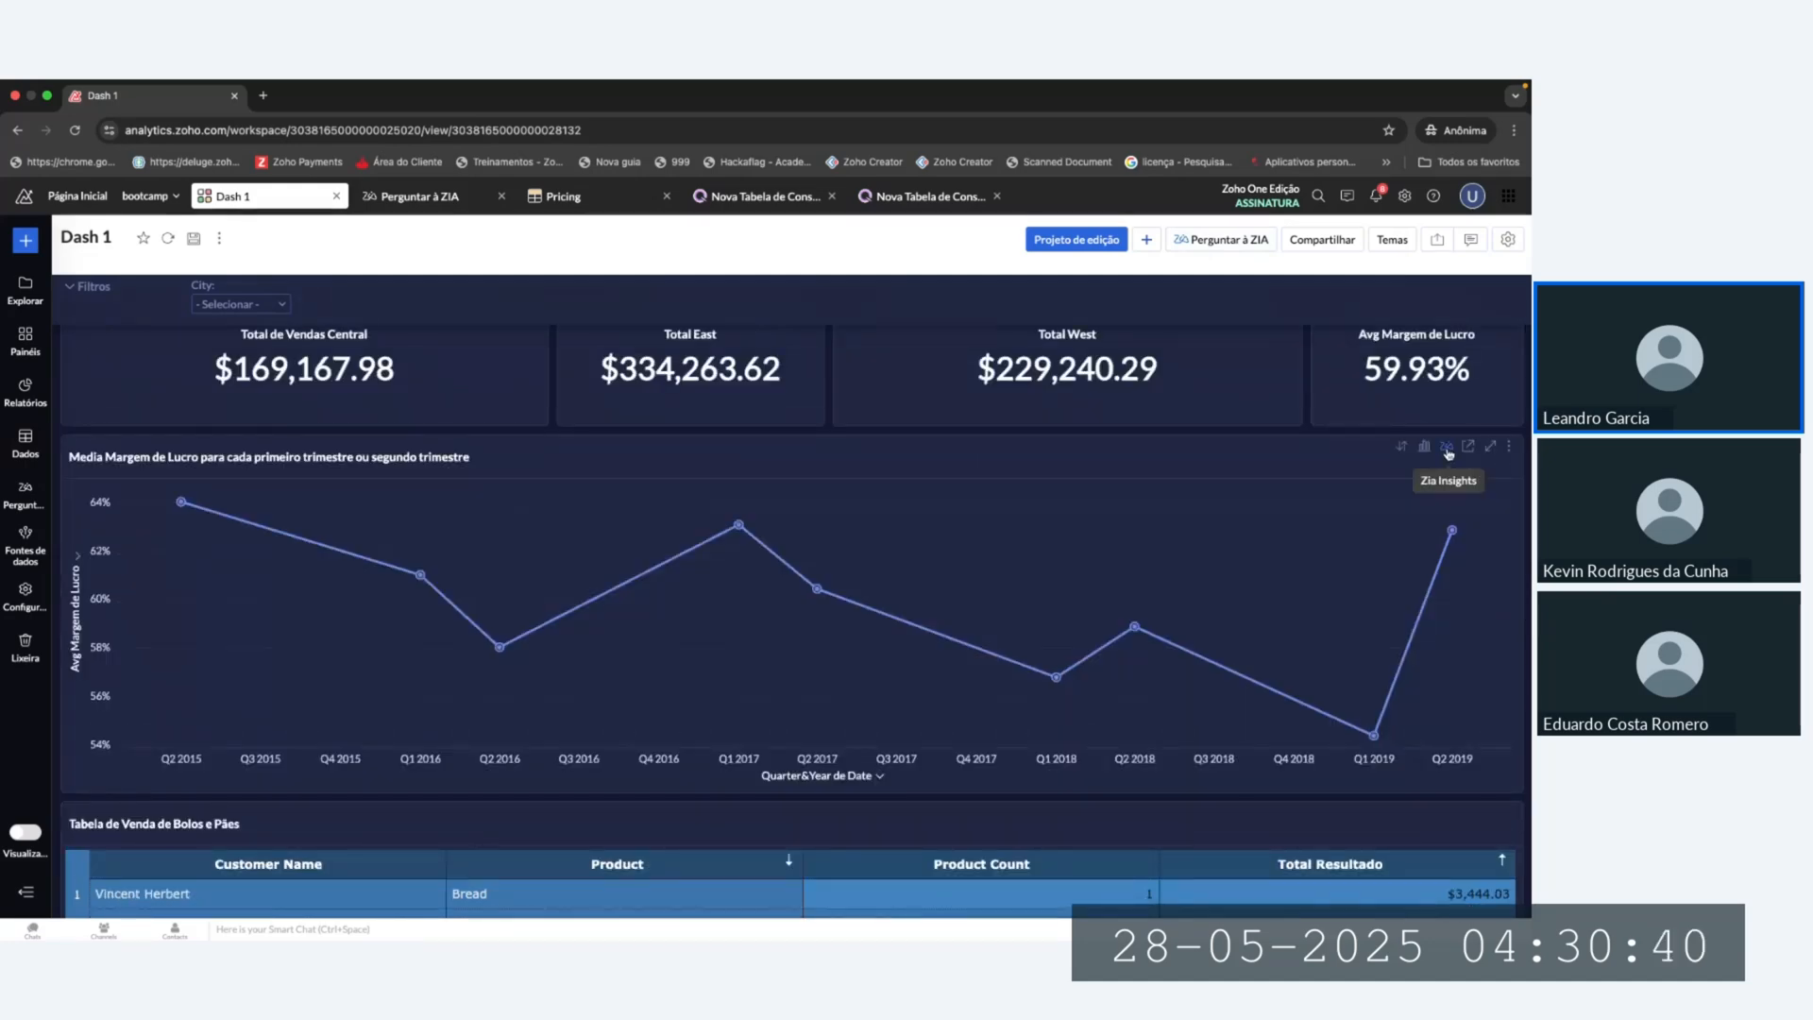
scroll(1447, 453, down, 2)
scroll(1265, 376, up, 3)
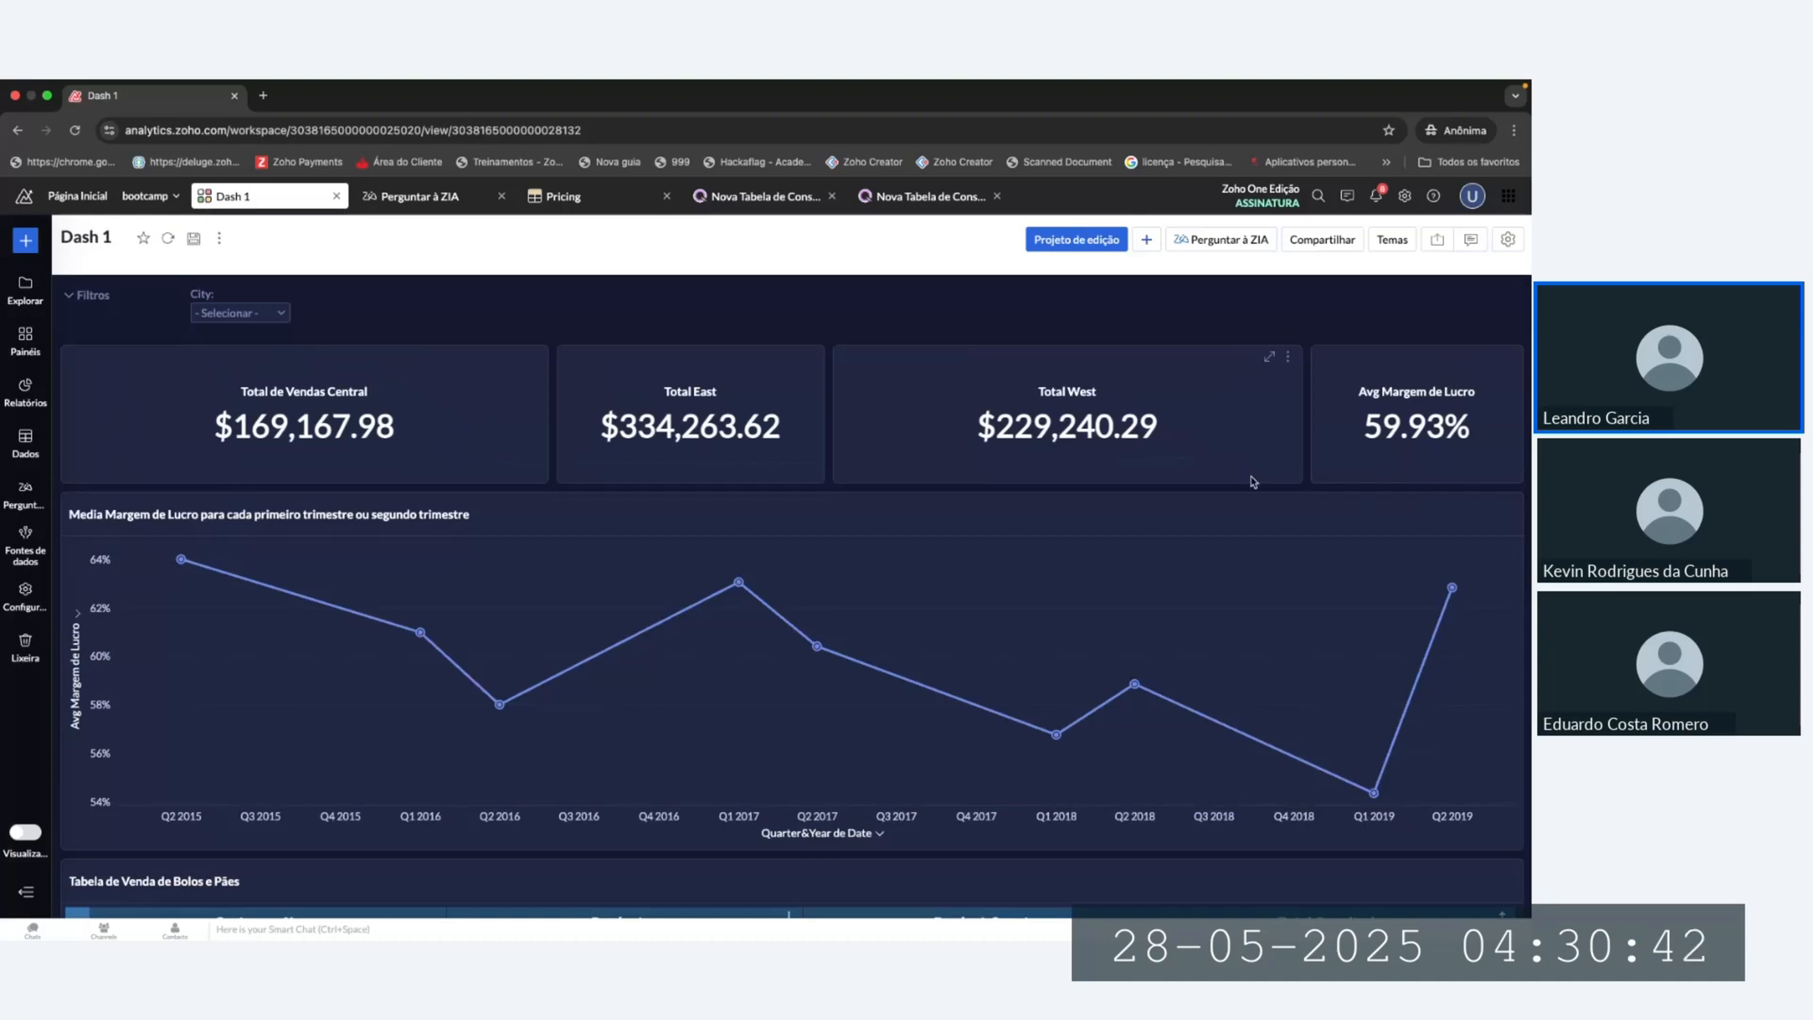
scroll(1044, 708, down, 8)
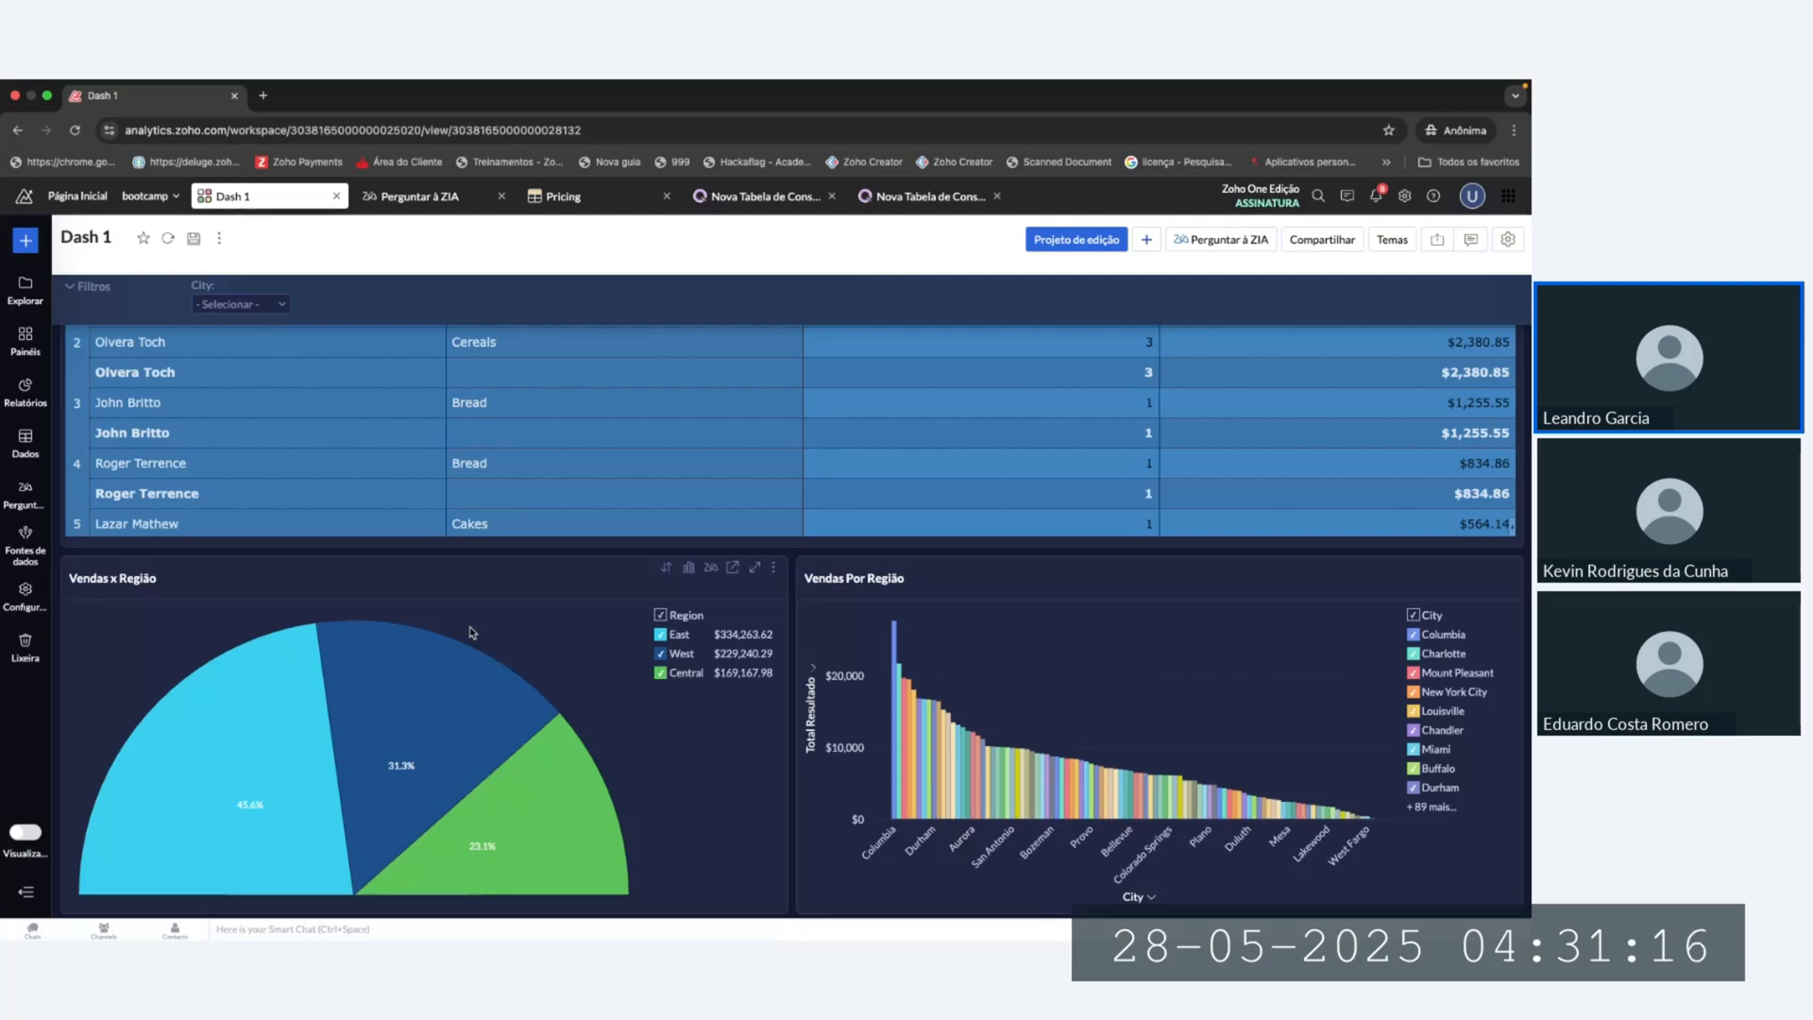
mouse_move(513, 690)
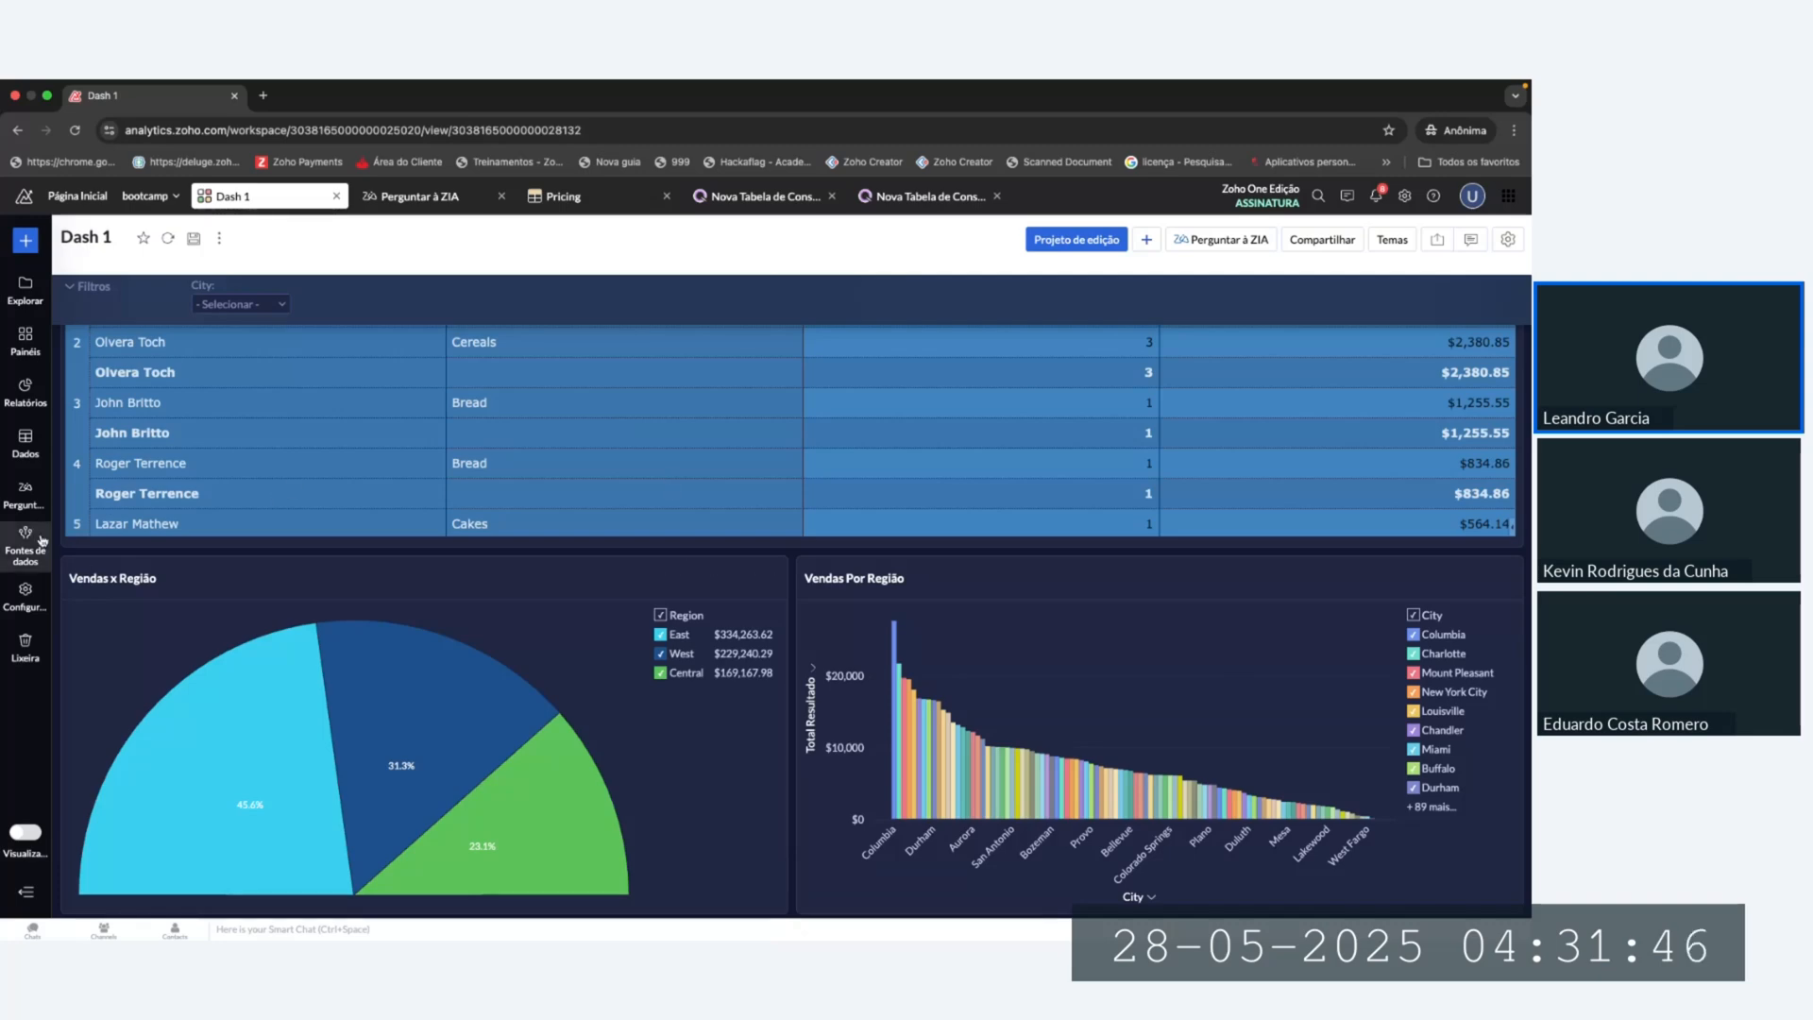
Step: Open the workspace's Perguntar à ZIA page and choose Portuguese as the question language
click(27, 508)
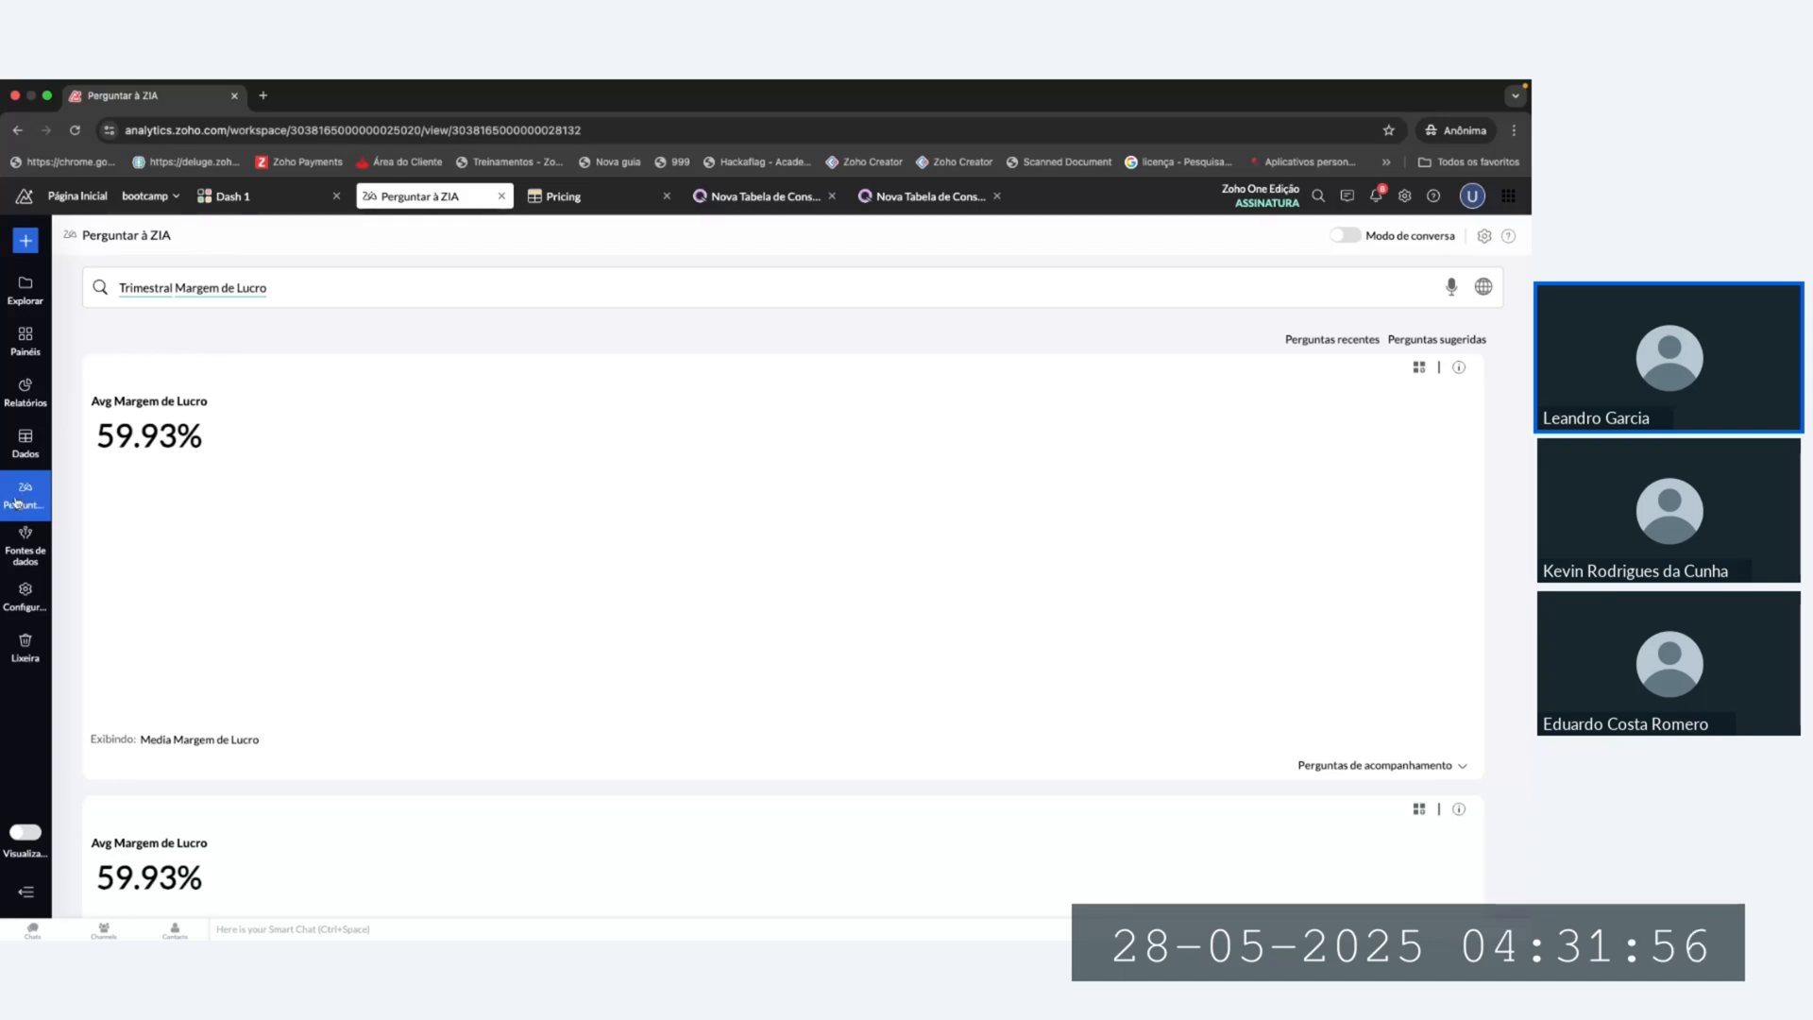
click(1484, 289)
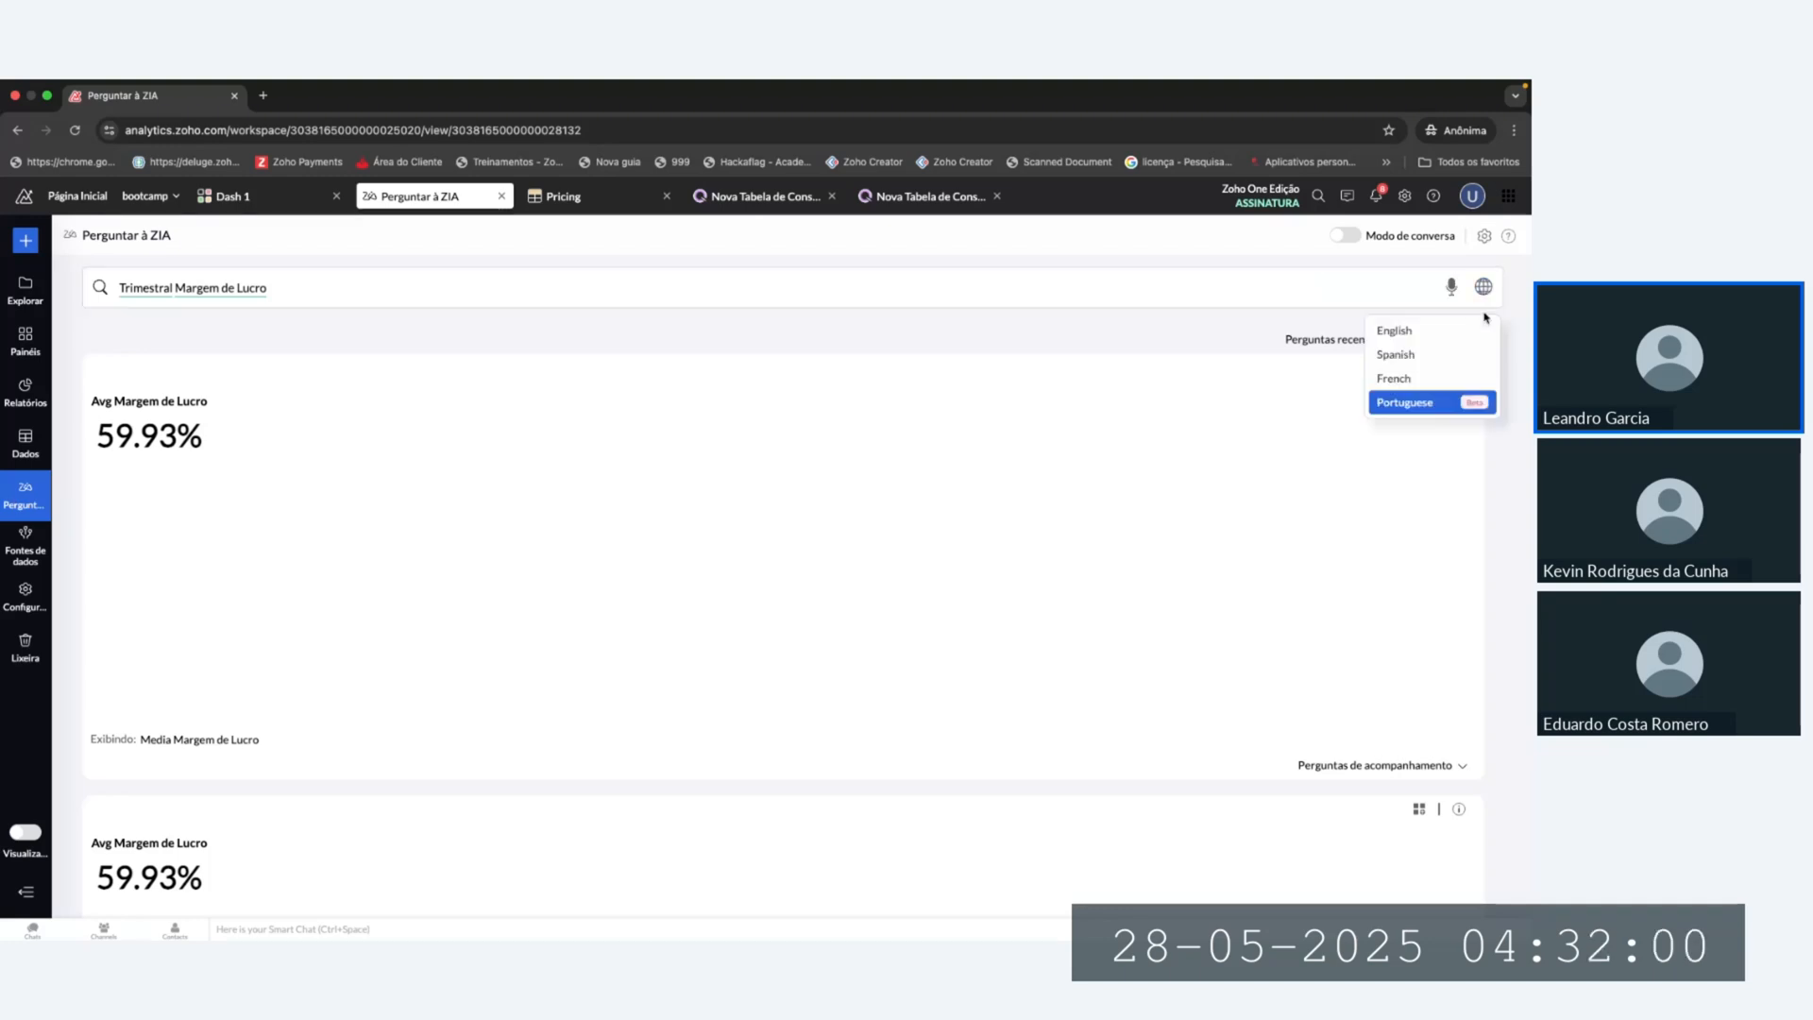
click(1435, 411)
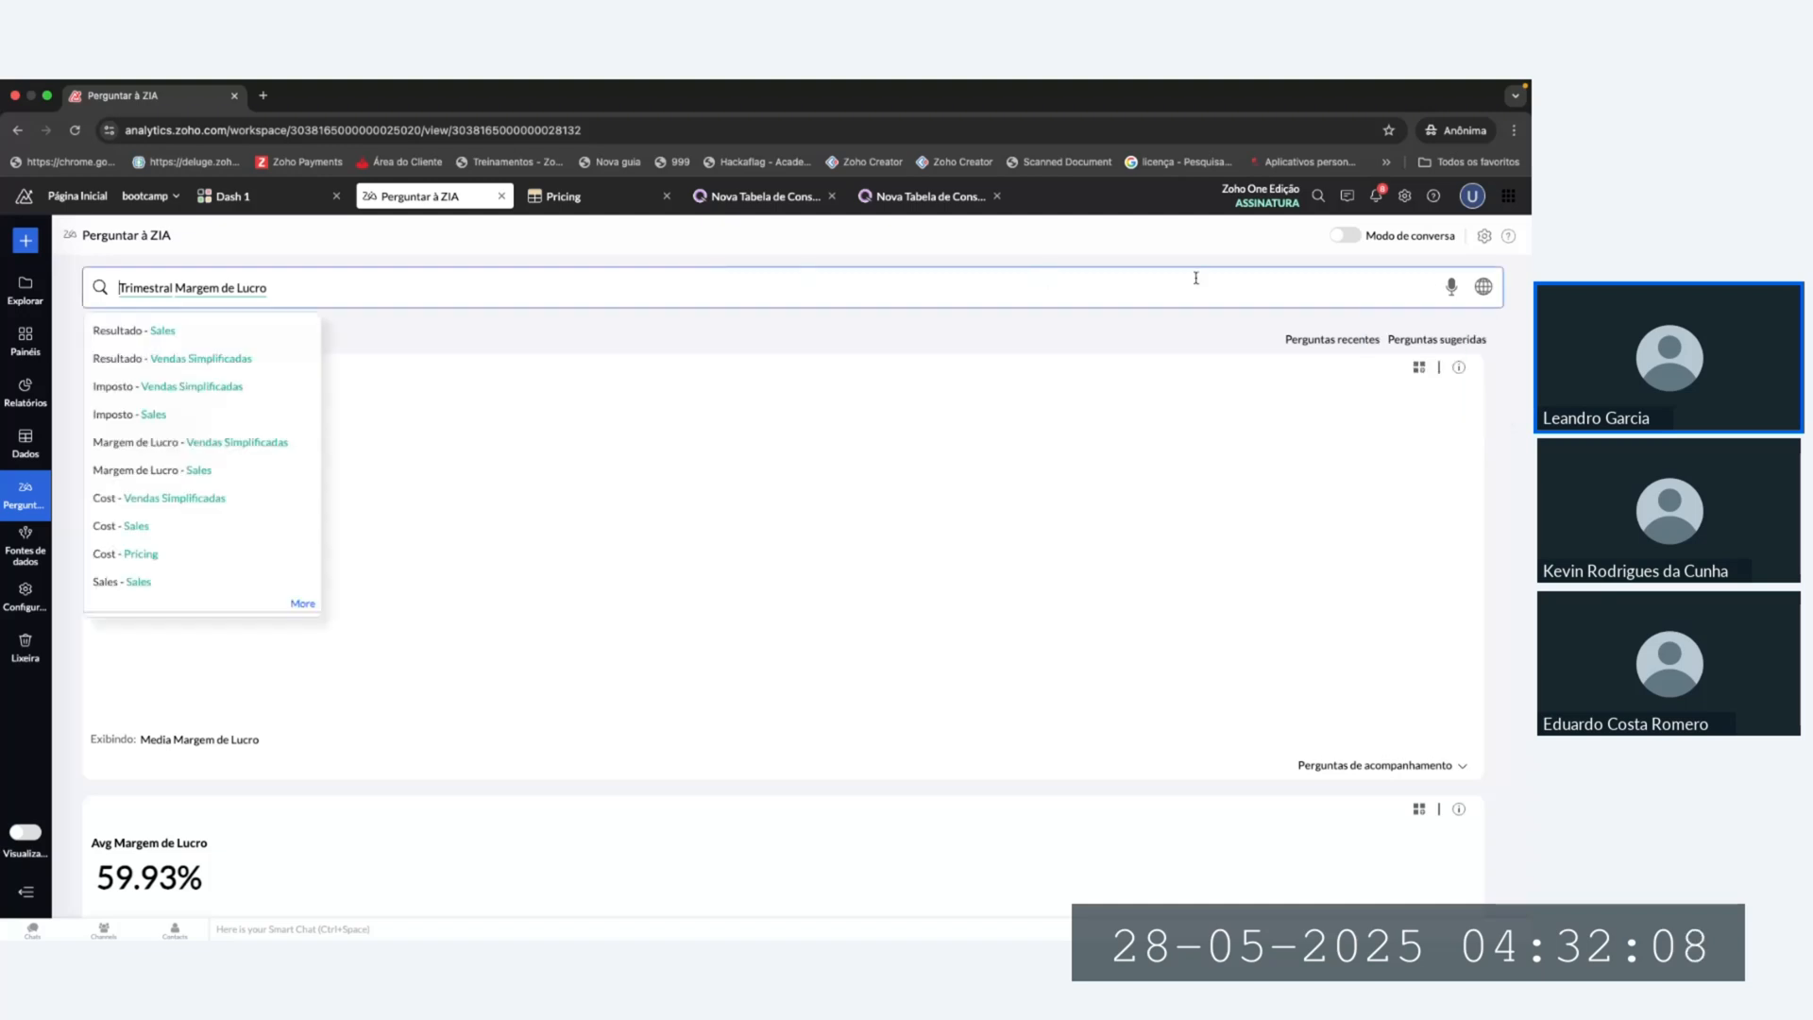
click(1352, 258)
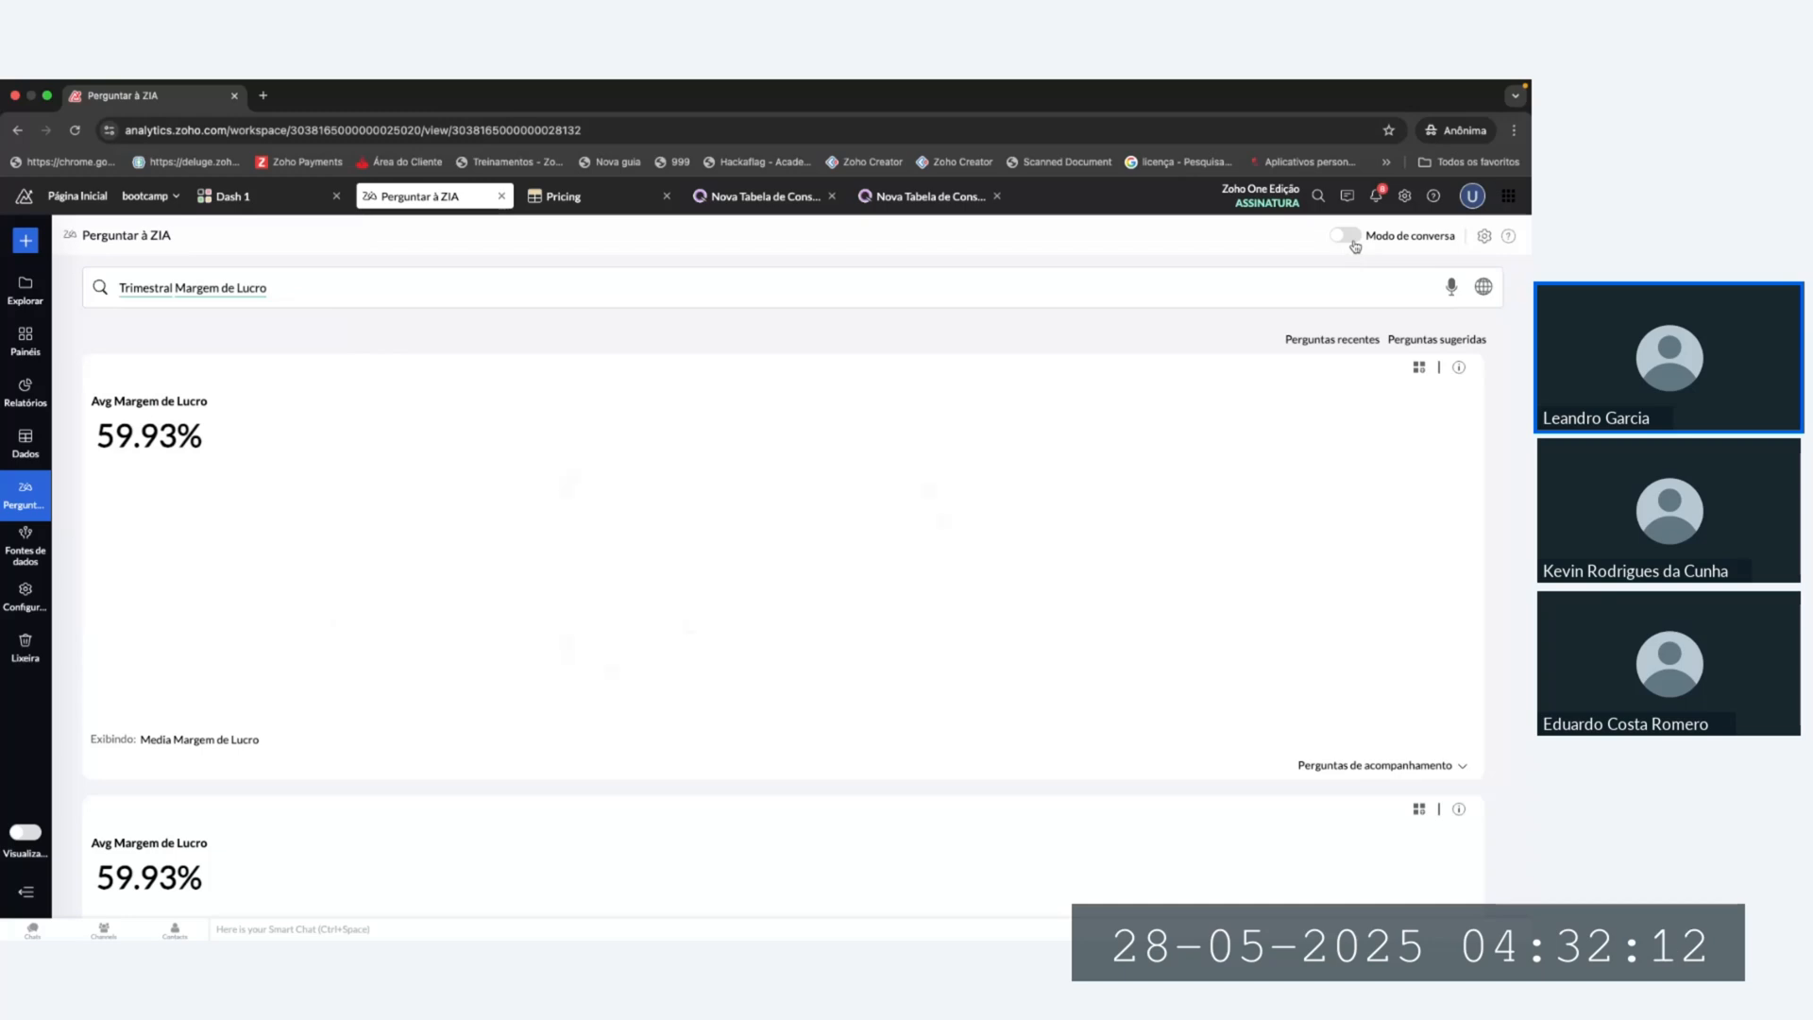
Step: Try to turn on Modo de conversa for Perguntar à ZIA, declining to use it in English
click(1350, 236)
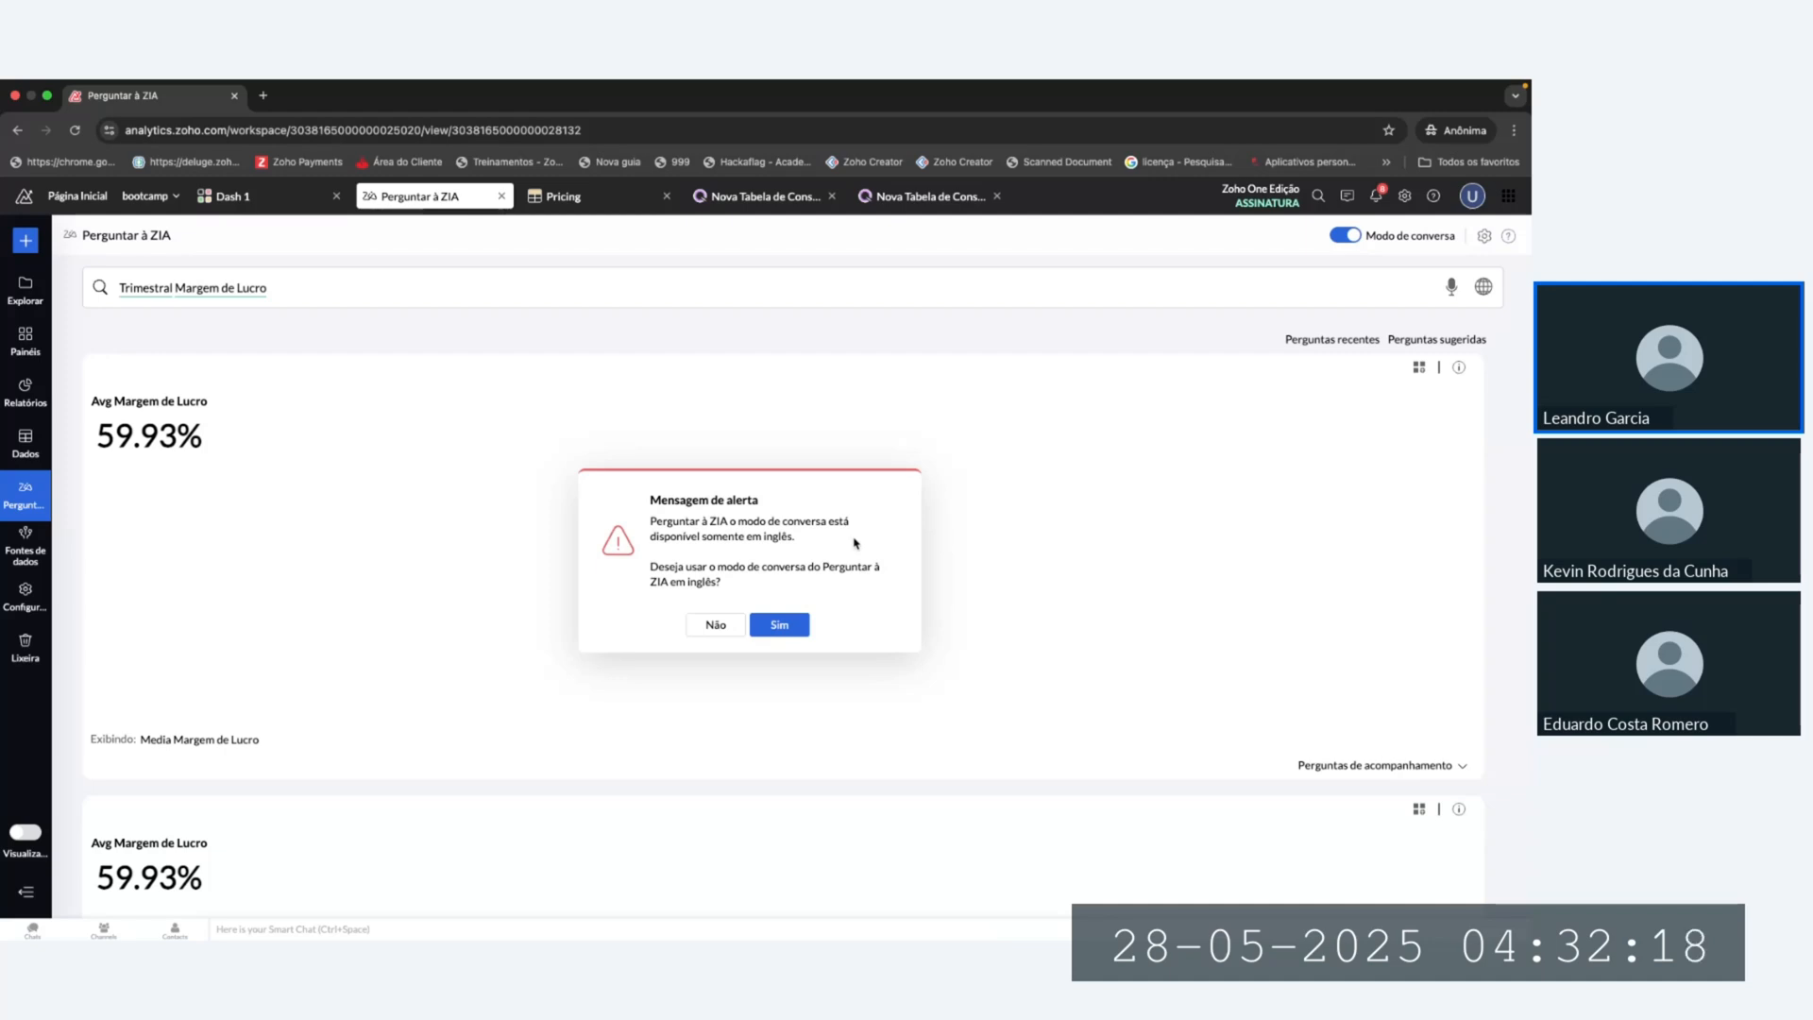
click(715, 625)
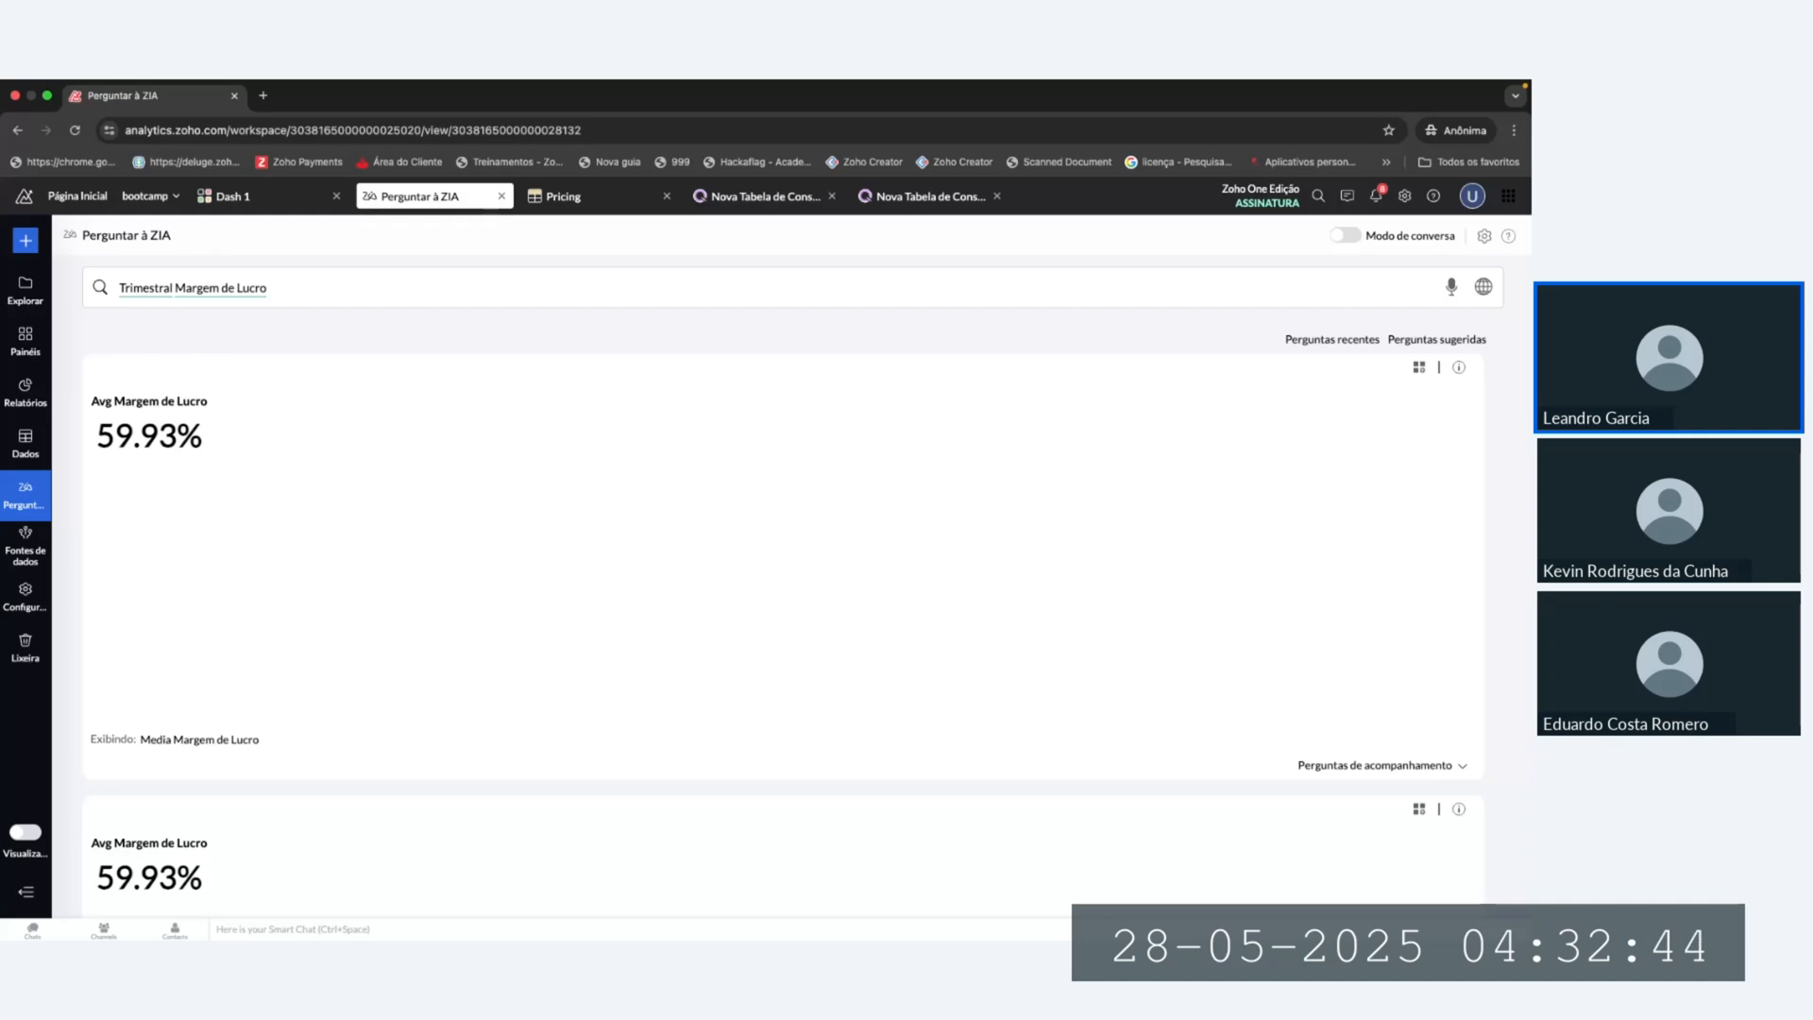
Step: Create a new query table in the workspace and expand its Pergunte à Zia query suggestion builder
key(super+Tab)
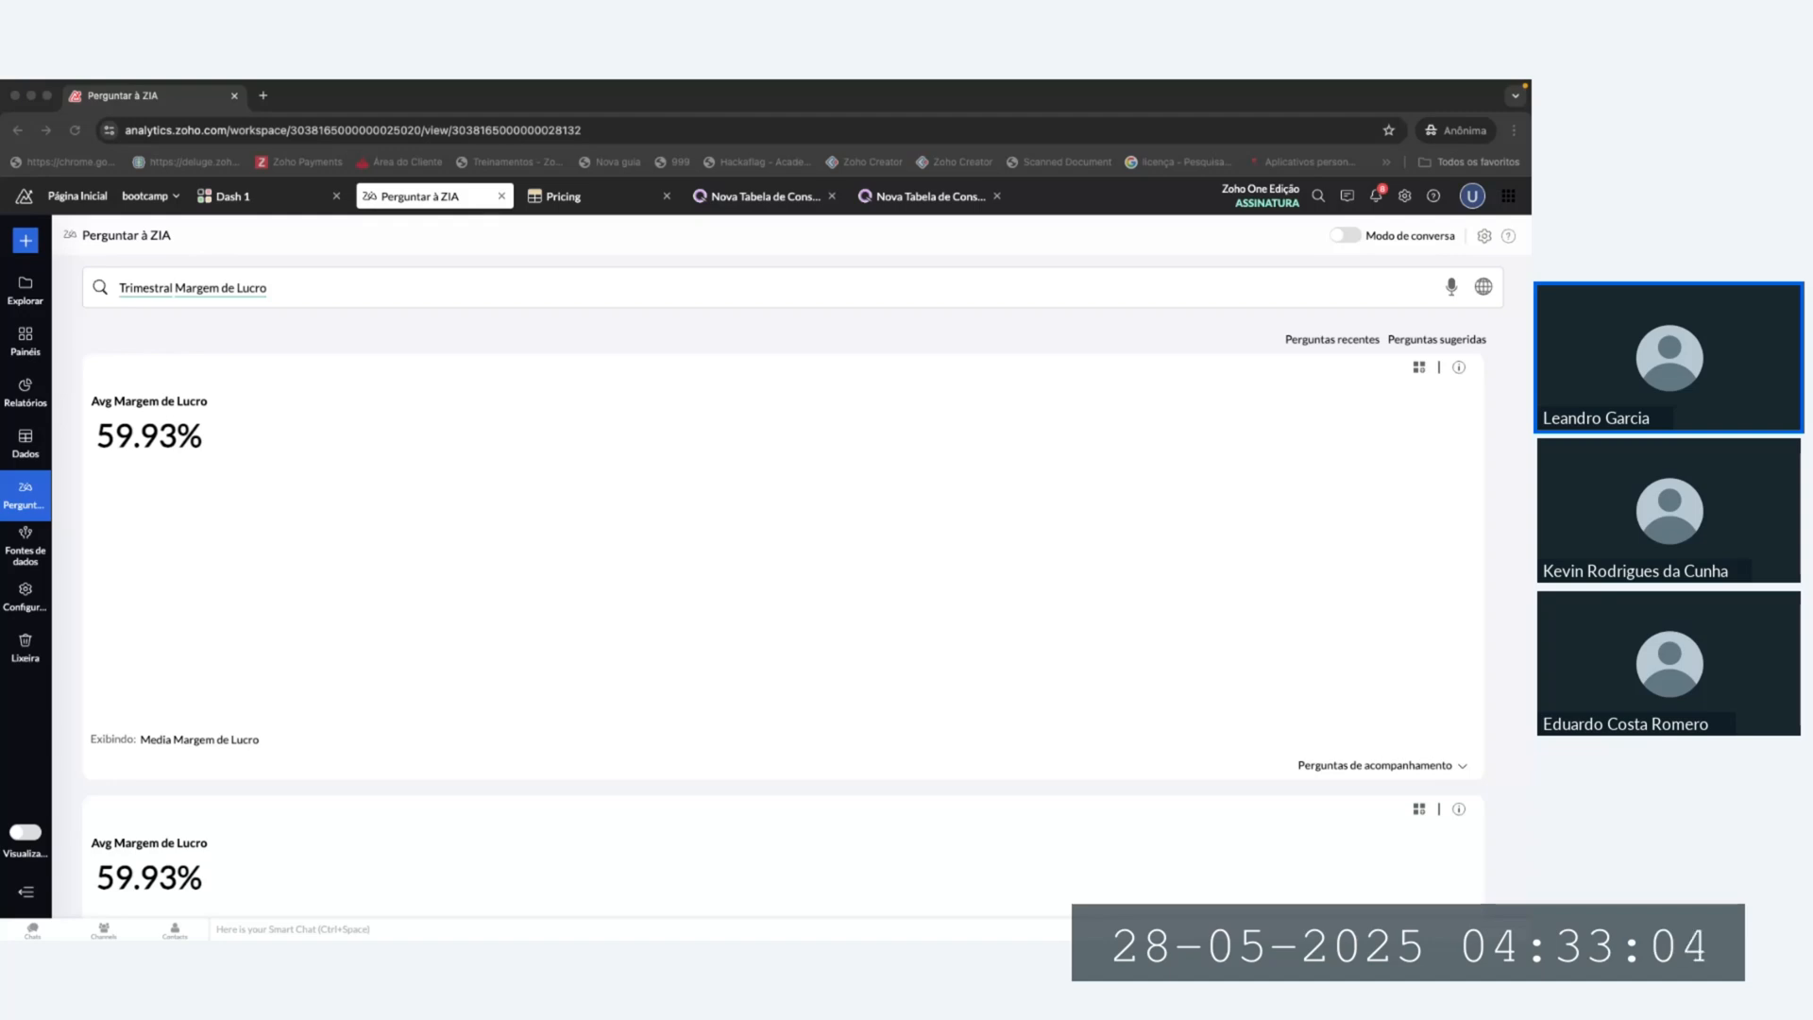
click(26, 556)
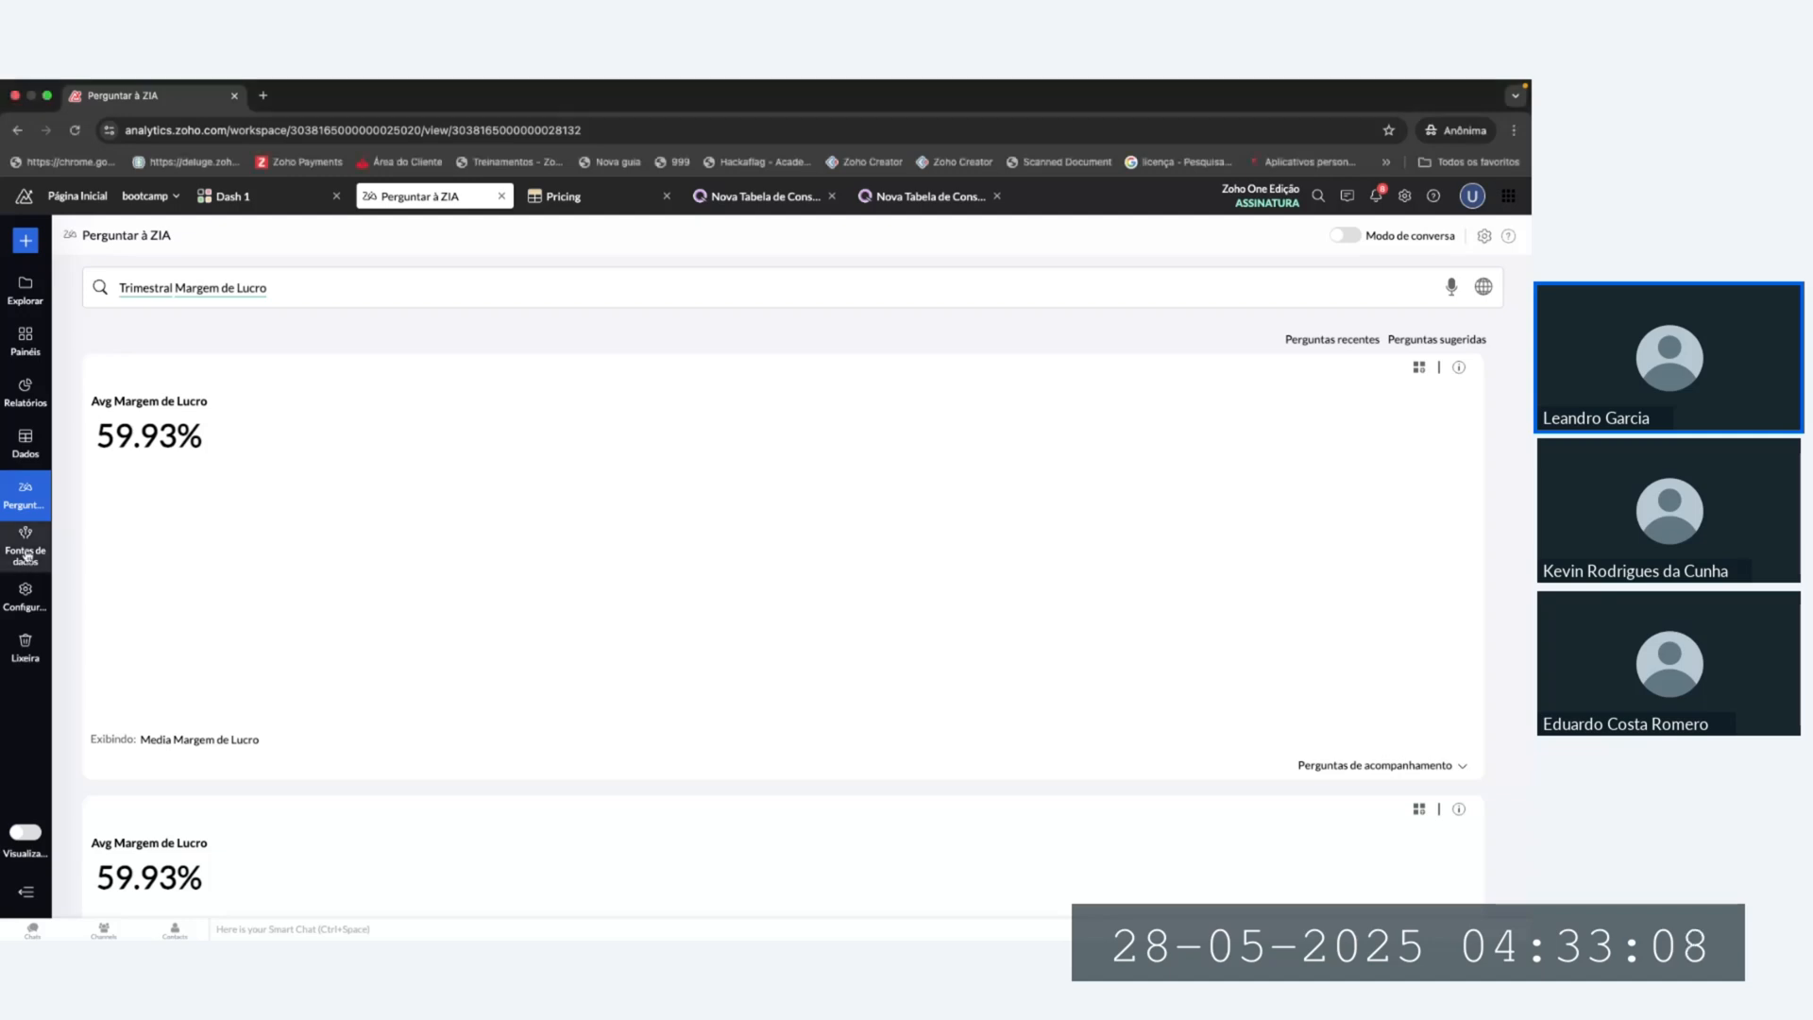
click(25, 442)
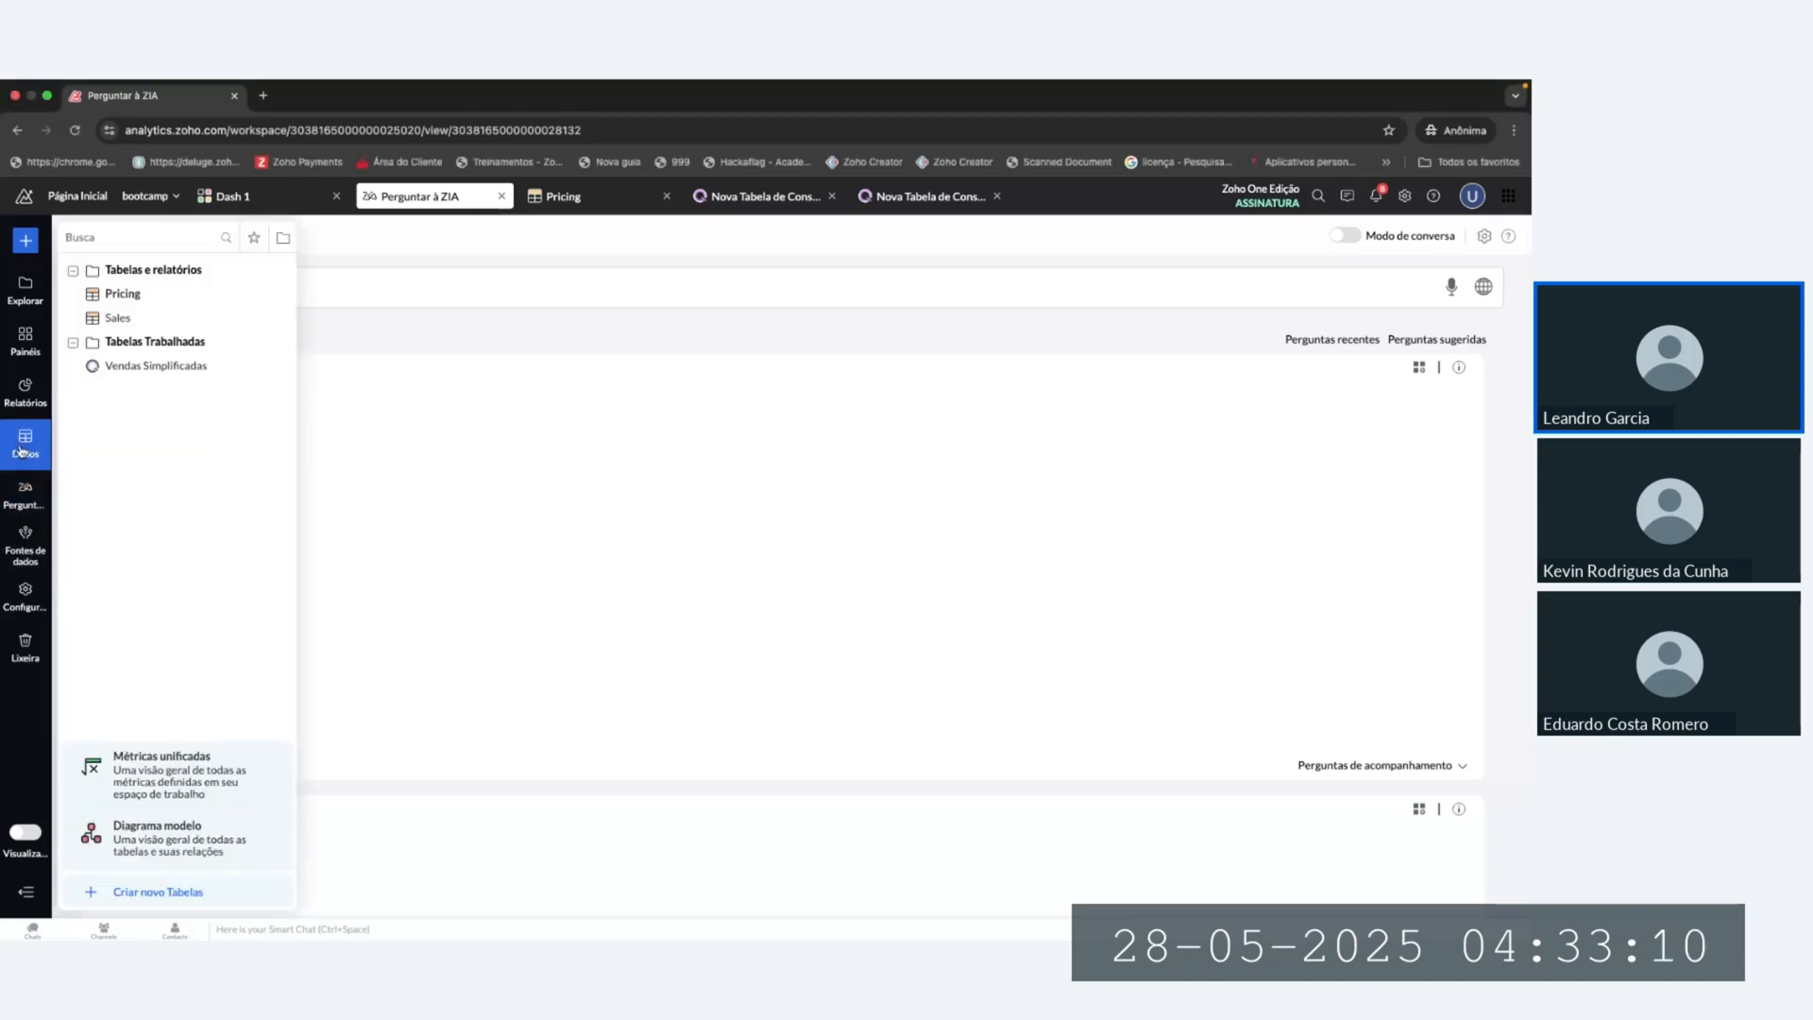
click(149, 892)
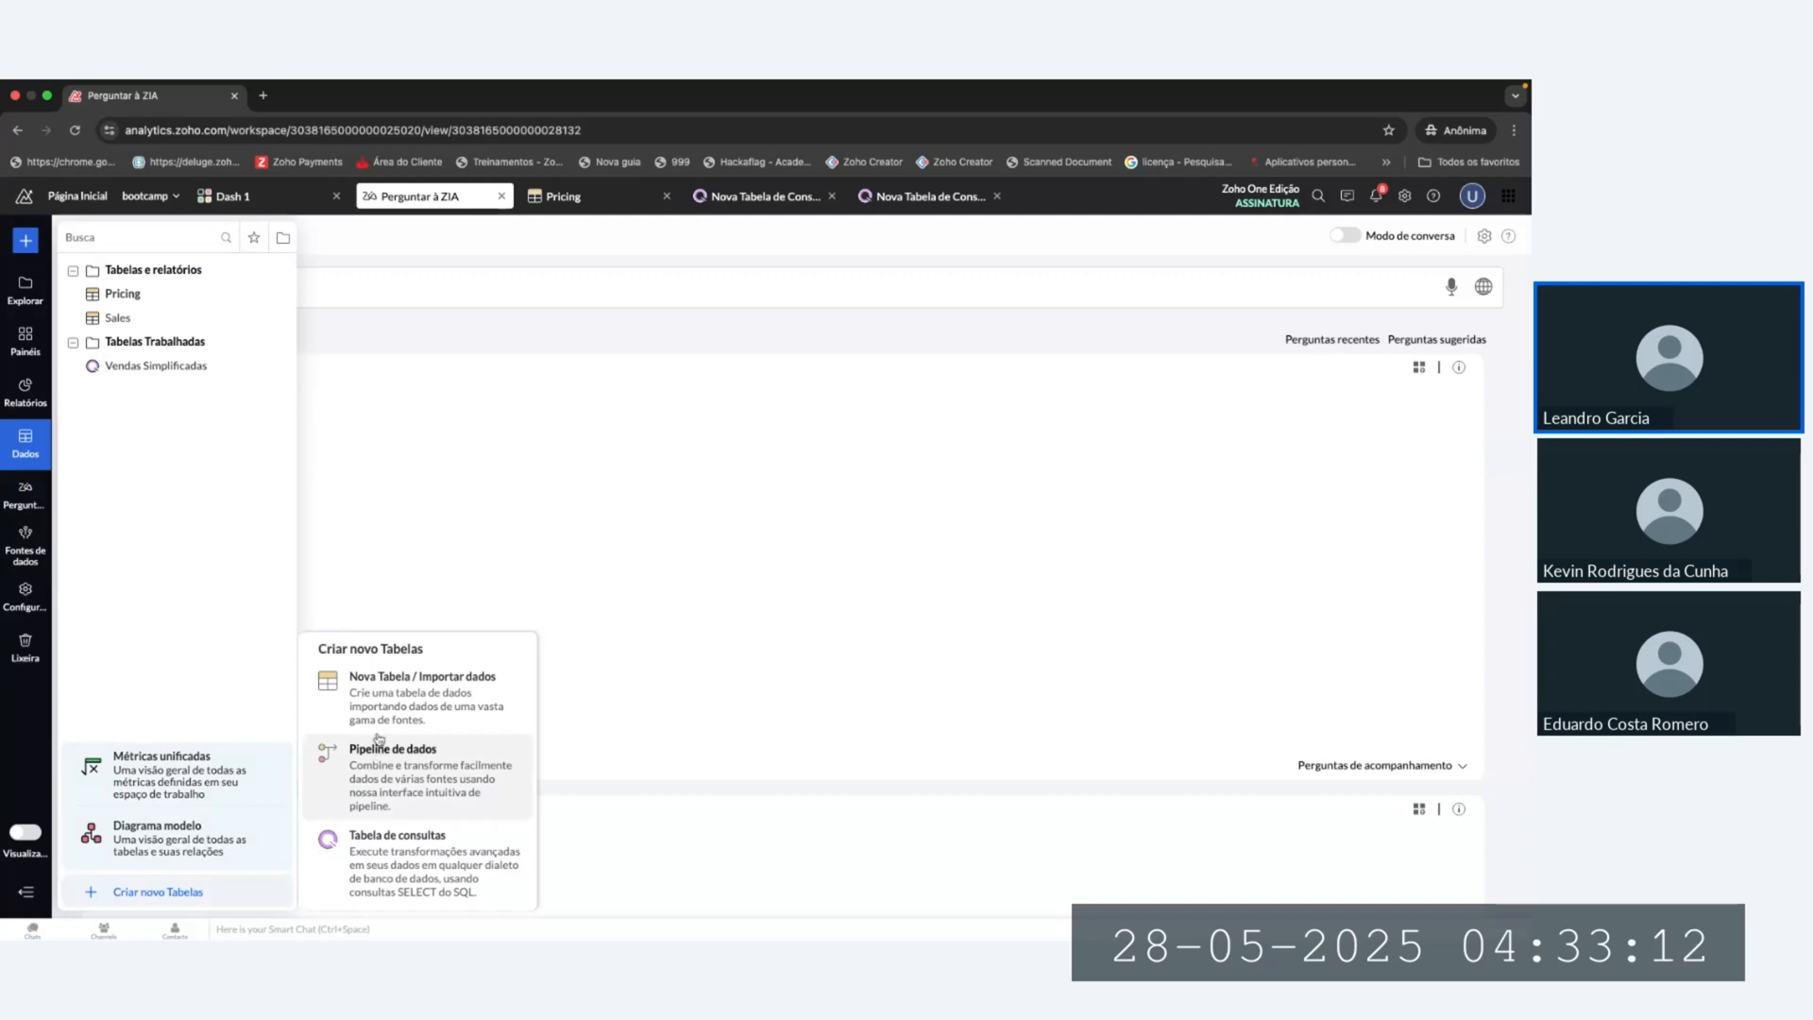
click(378, 883)
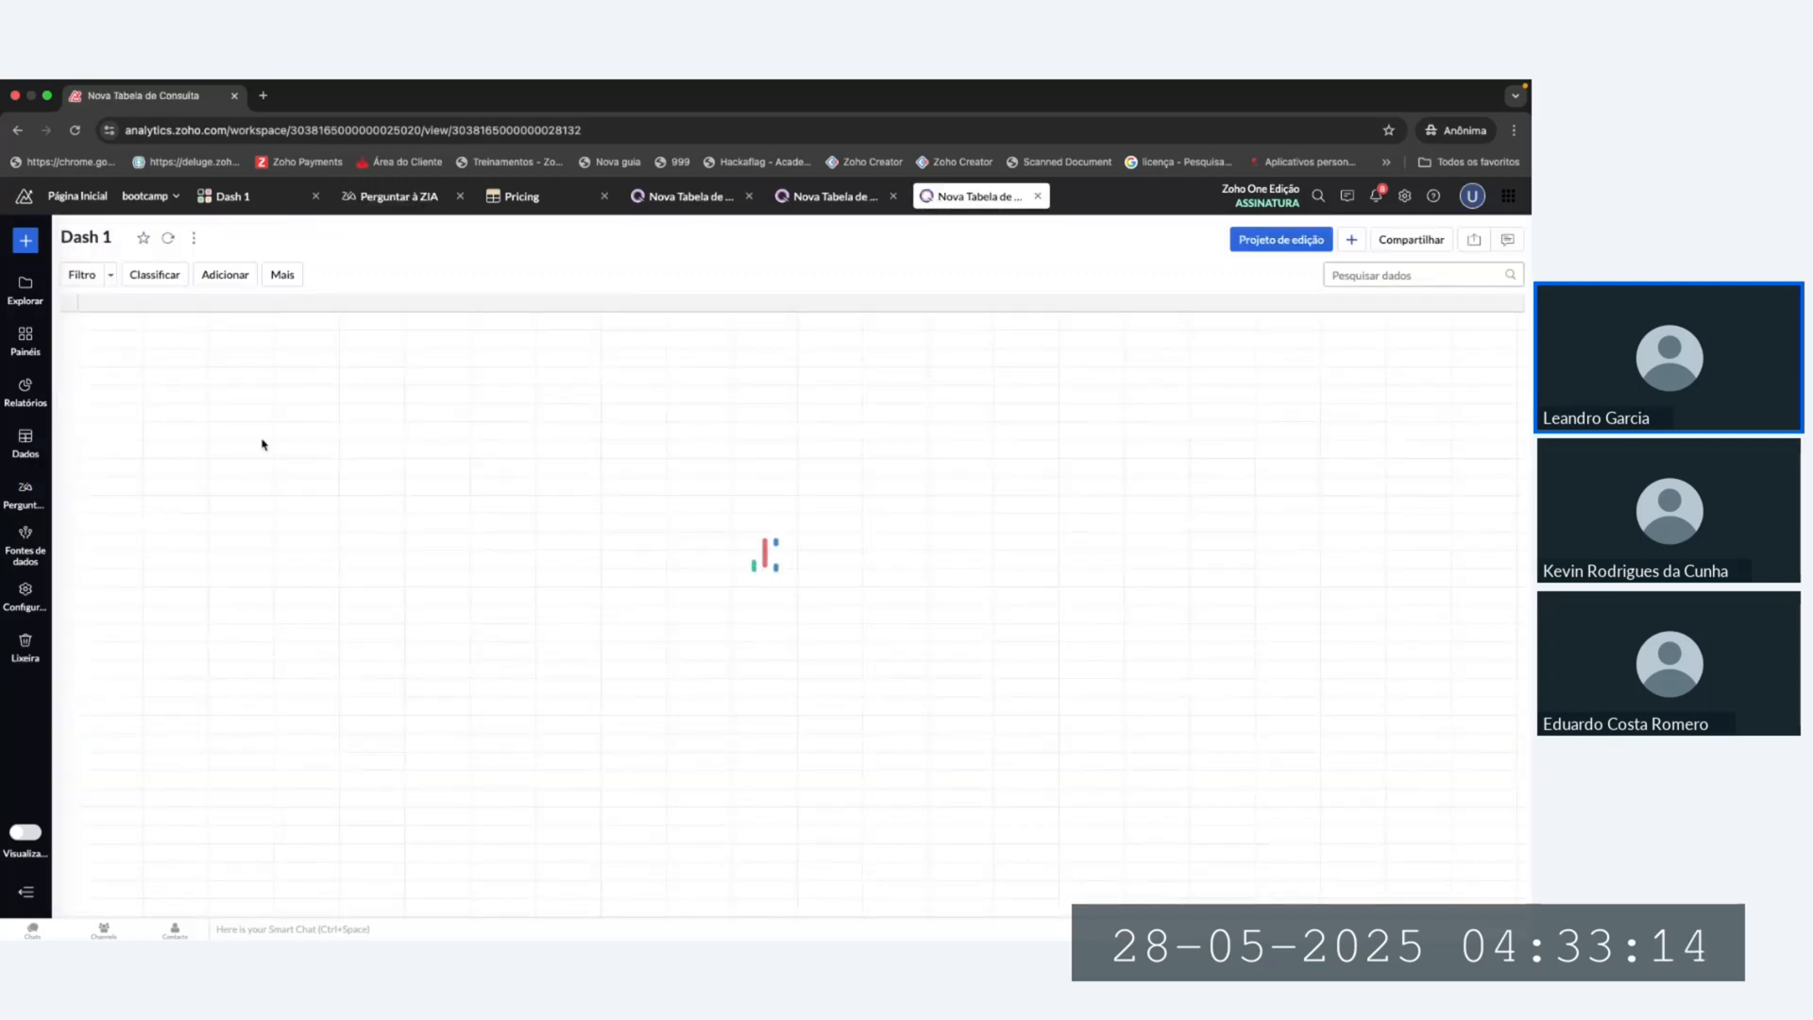
click(252, 283)
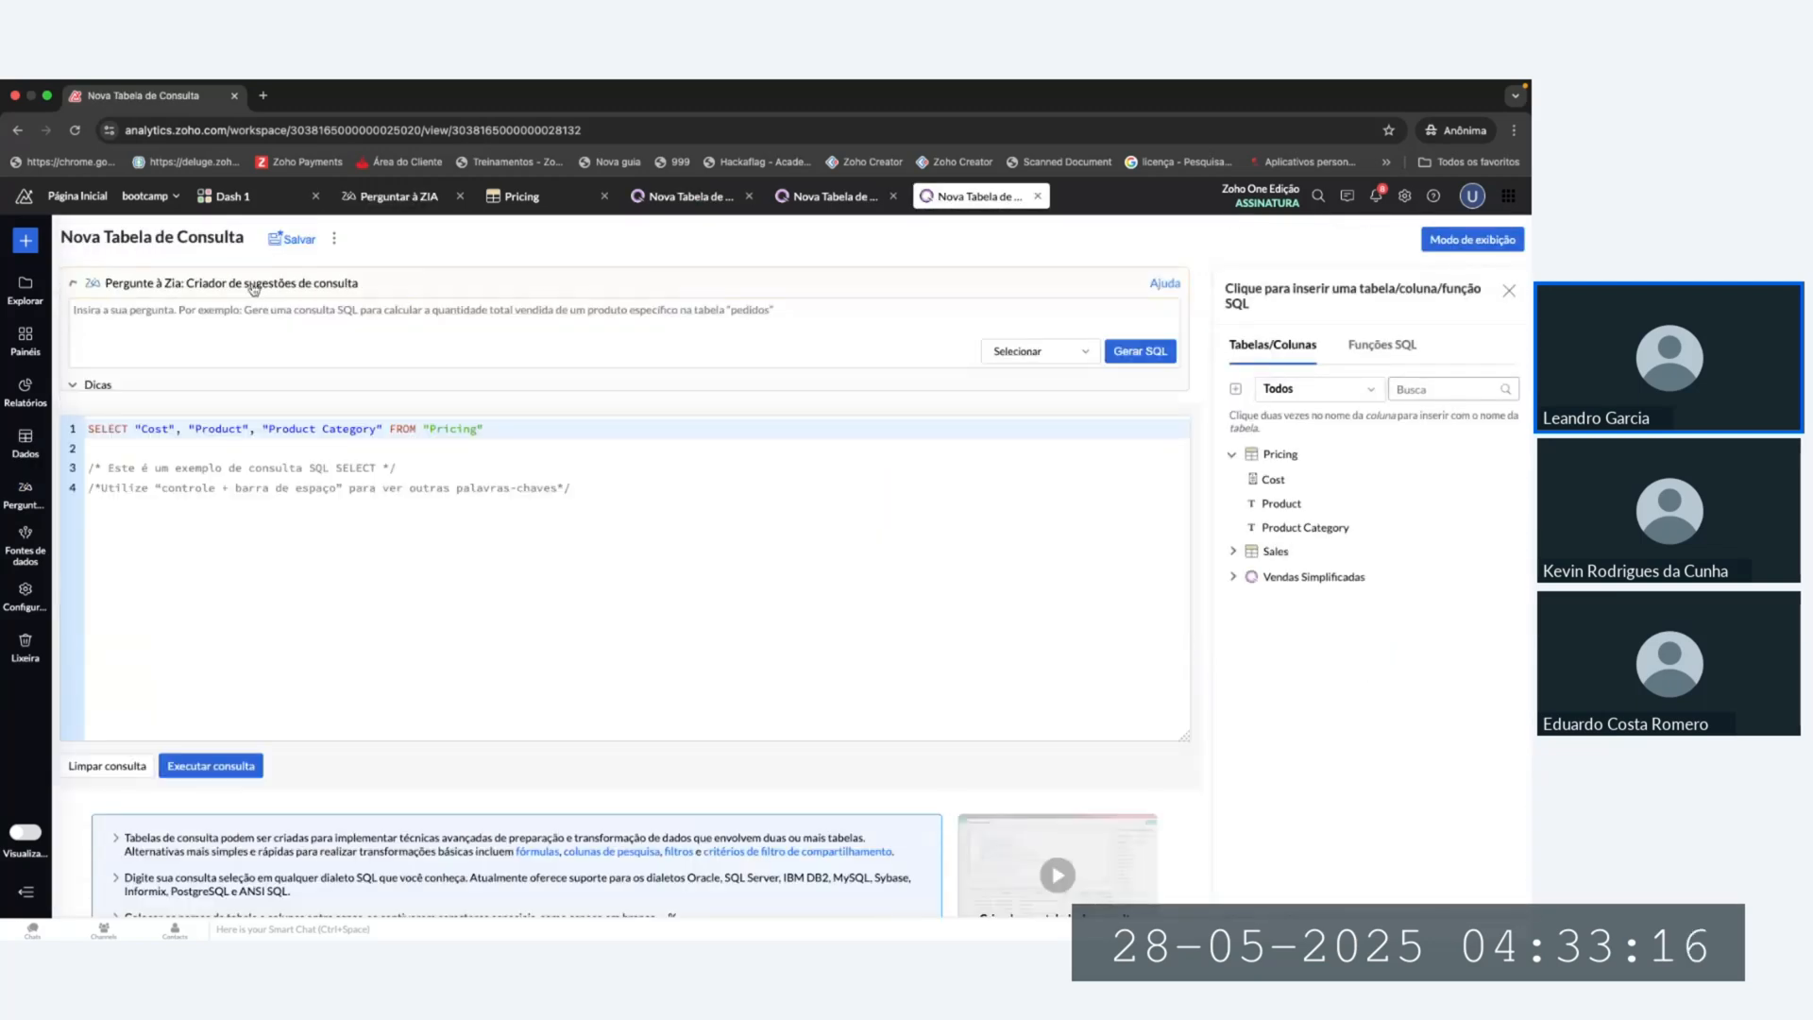
Step: Generate SQL with Zia from the copied sample Pricing SELECT statement plus "coloque também a somatoria", and return to the Perguntas e Respostas slide
click(136, 312)
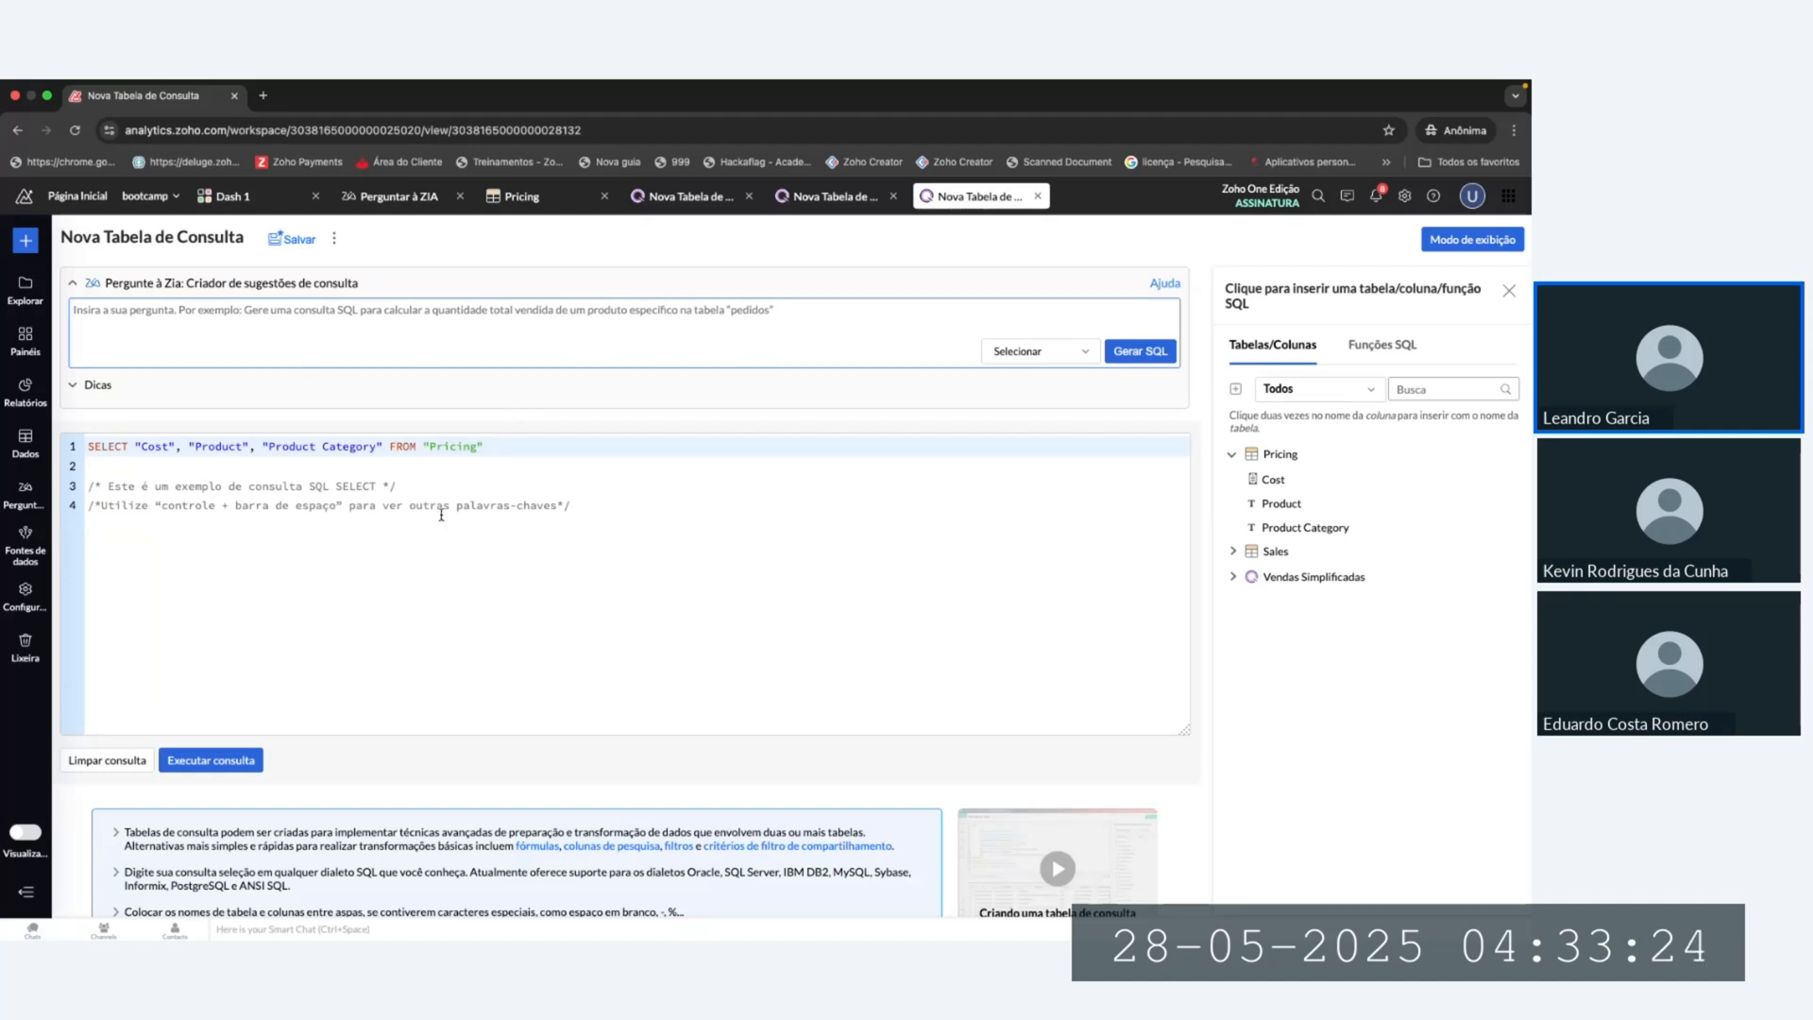
drag(560, 447, 81, 436)
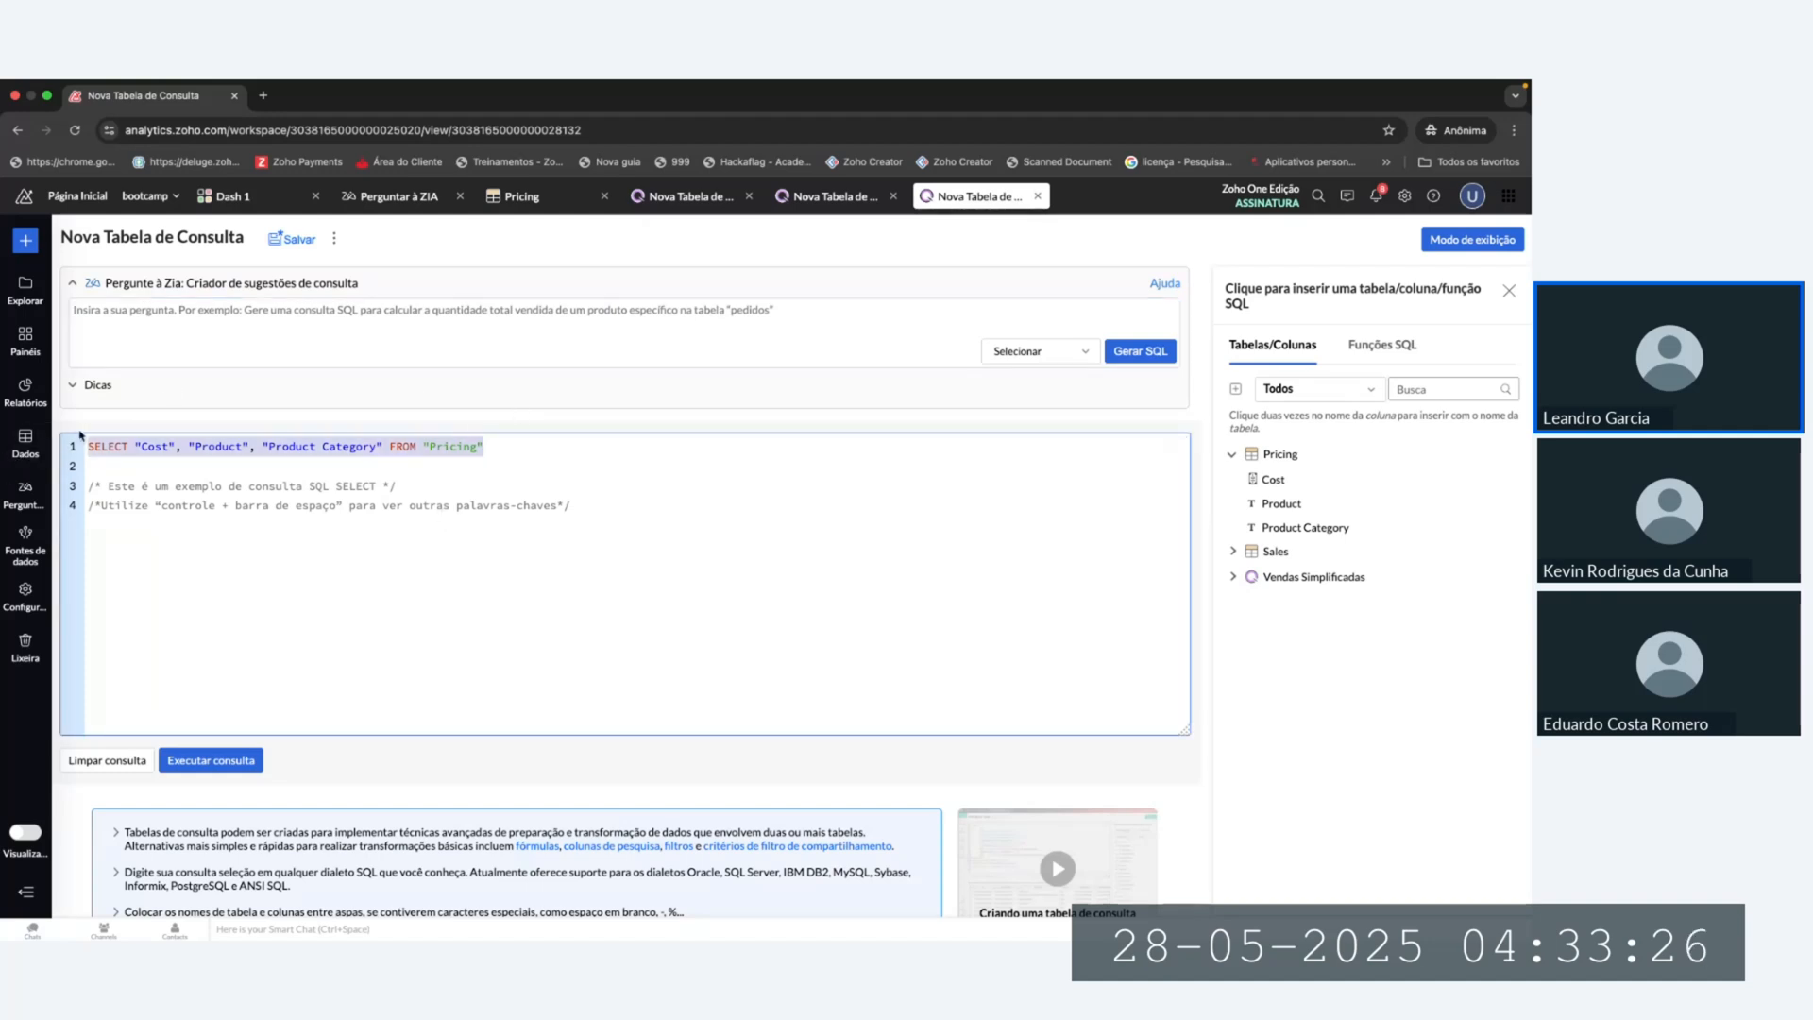
key(super+c)
click(224, 330)
key(super+v)
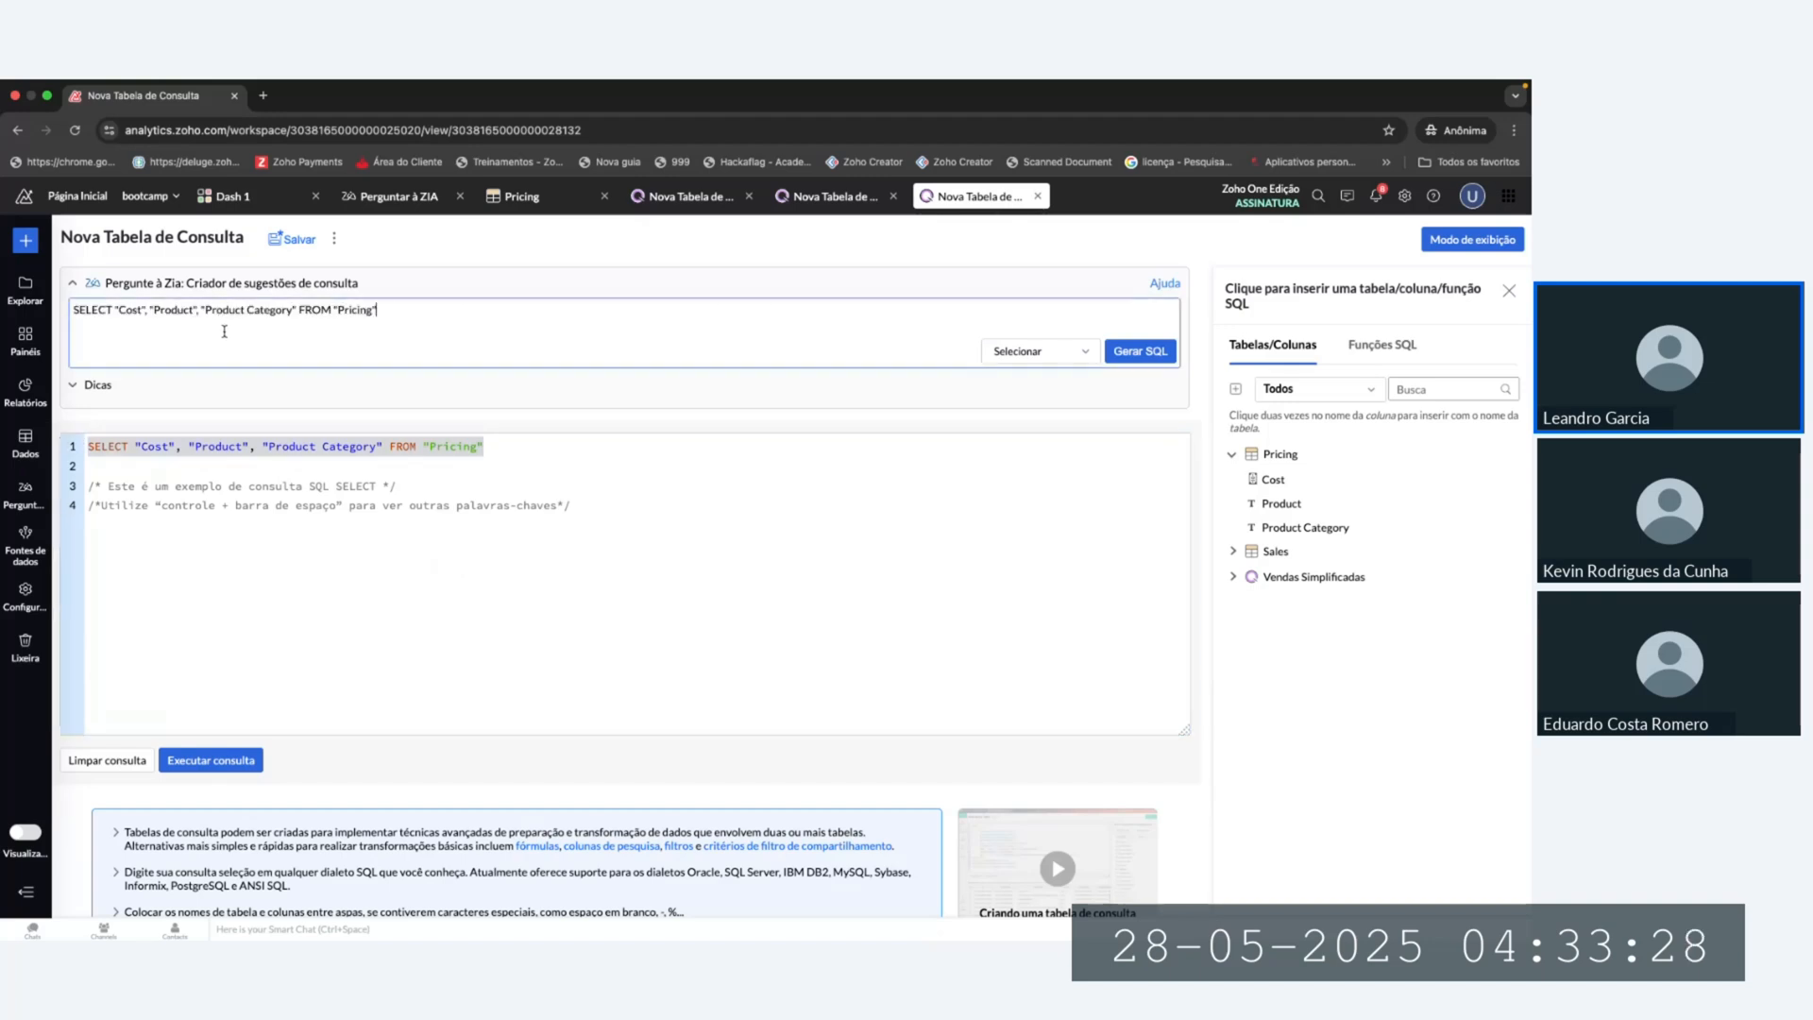
text(coloque)
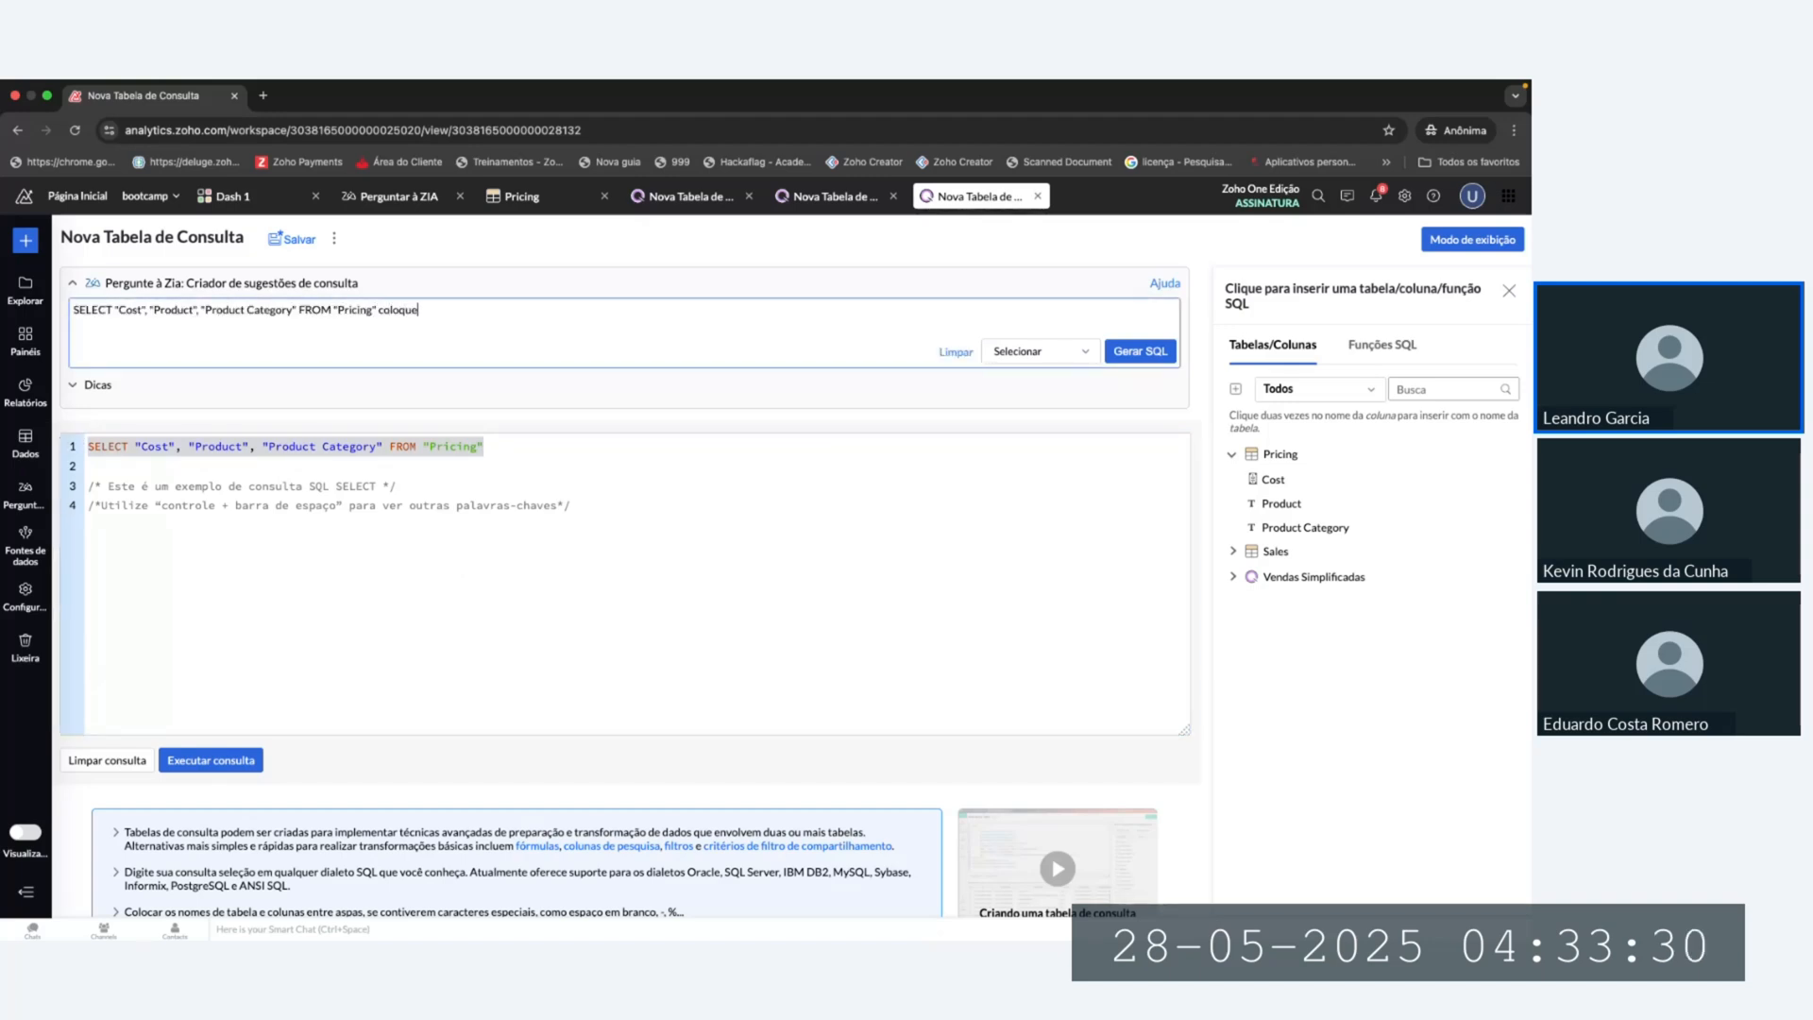
text( também a somatoria)
click(1142, 356)
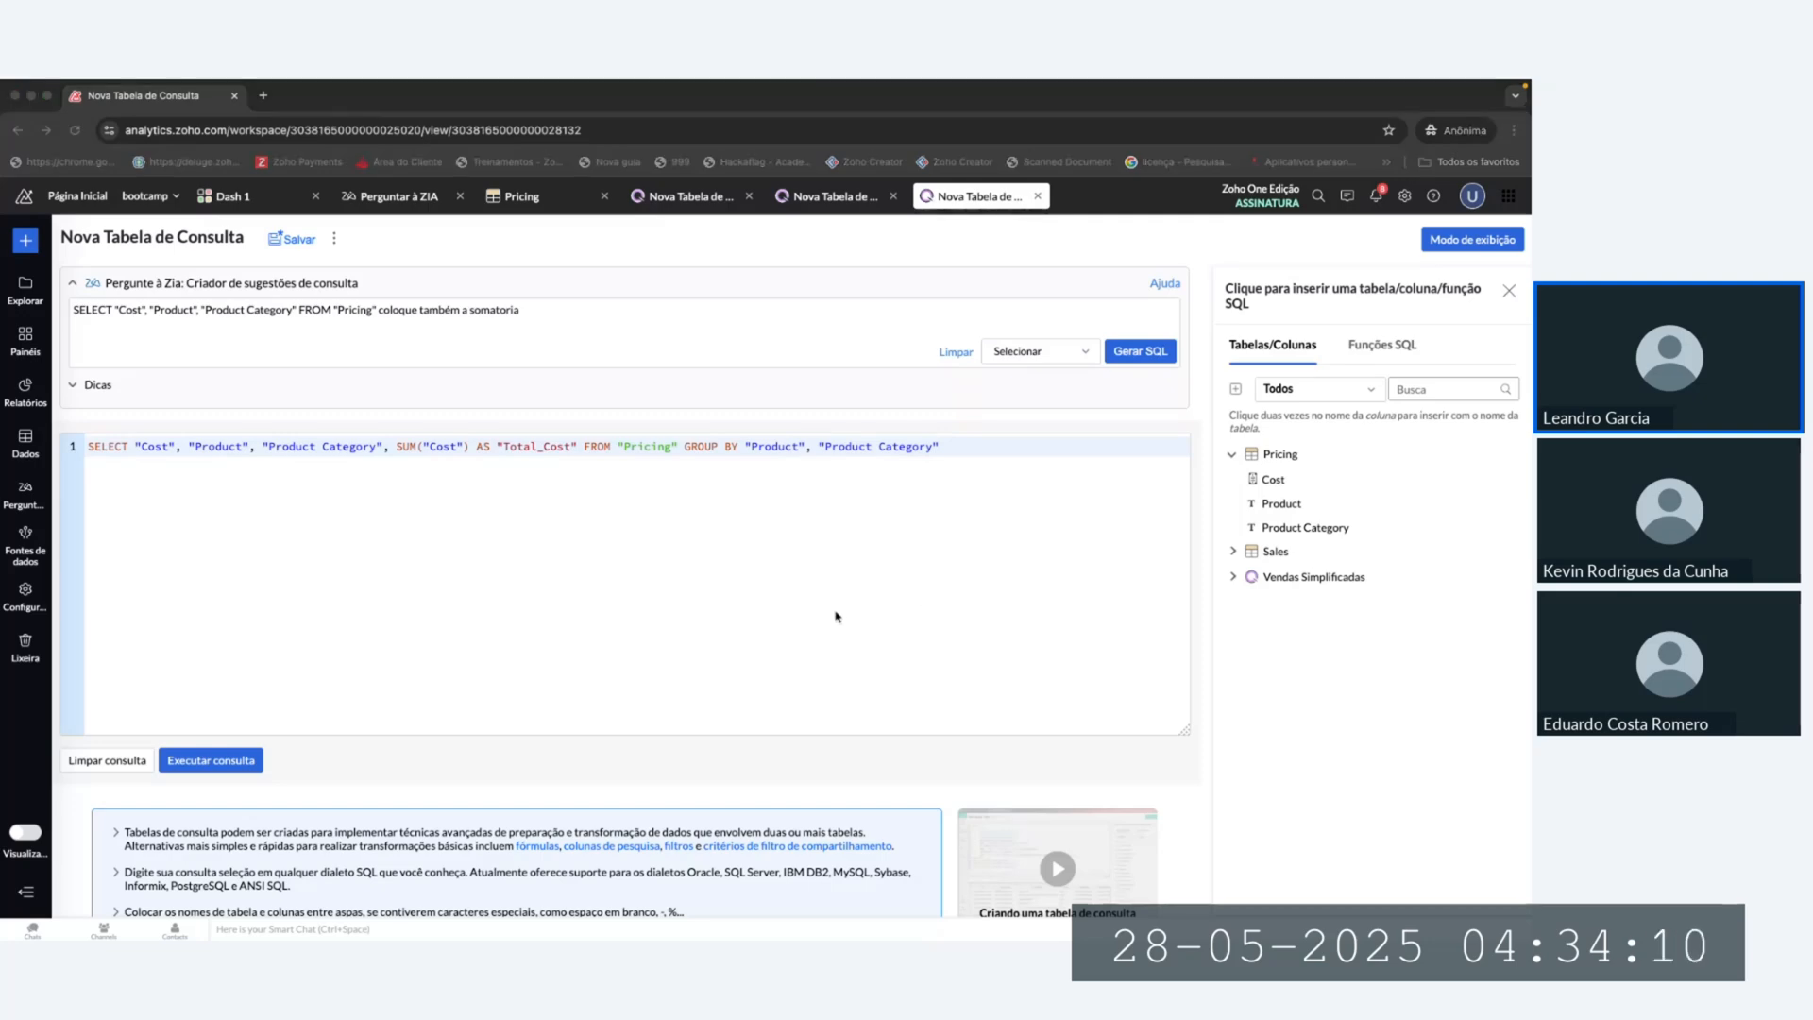
key(ctrl+Left)
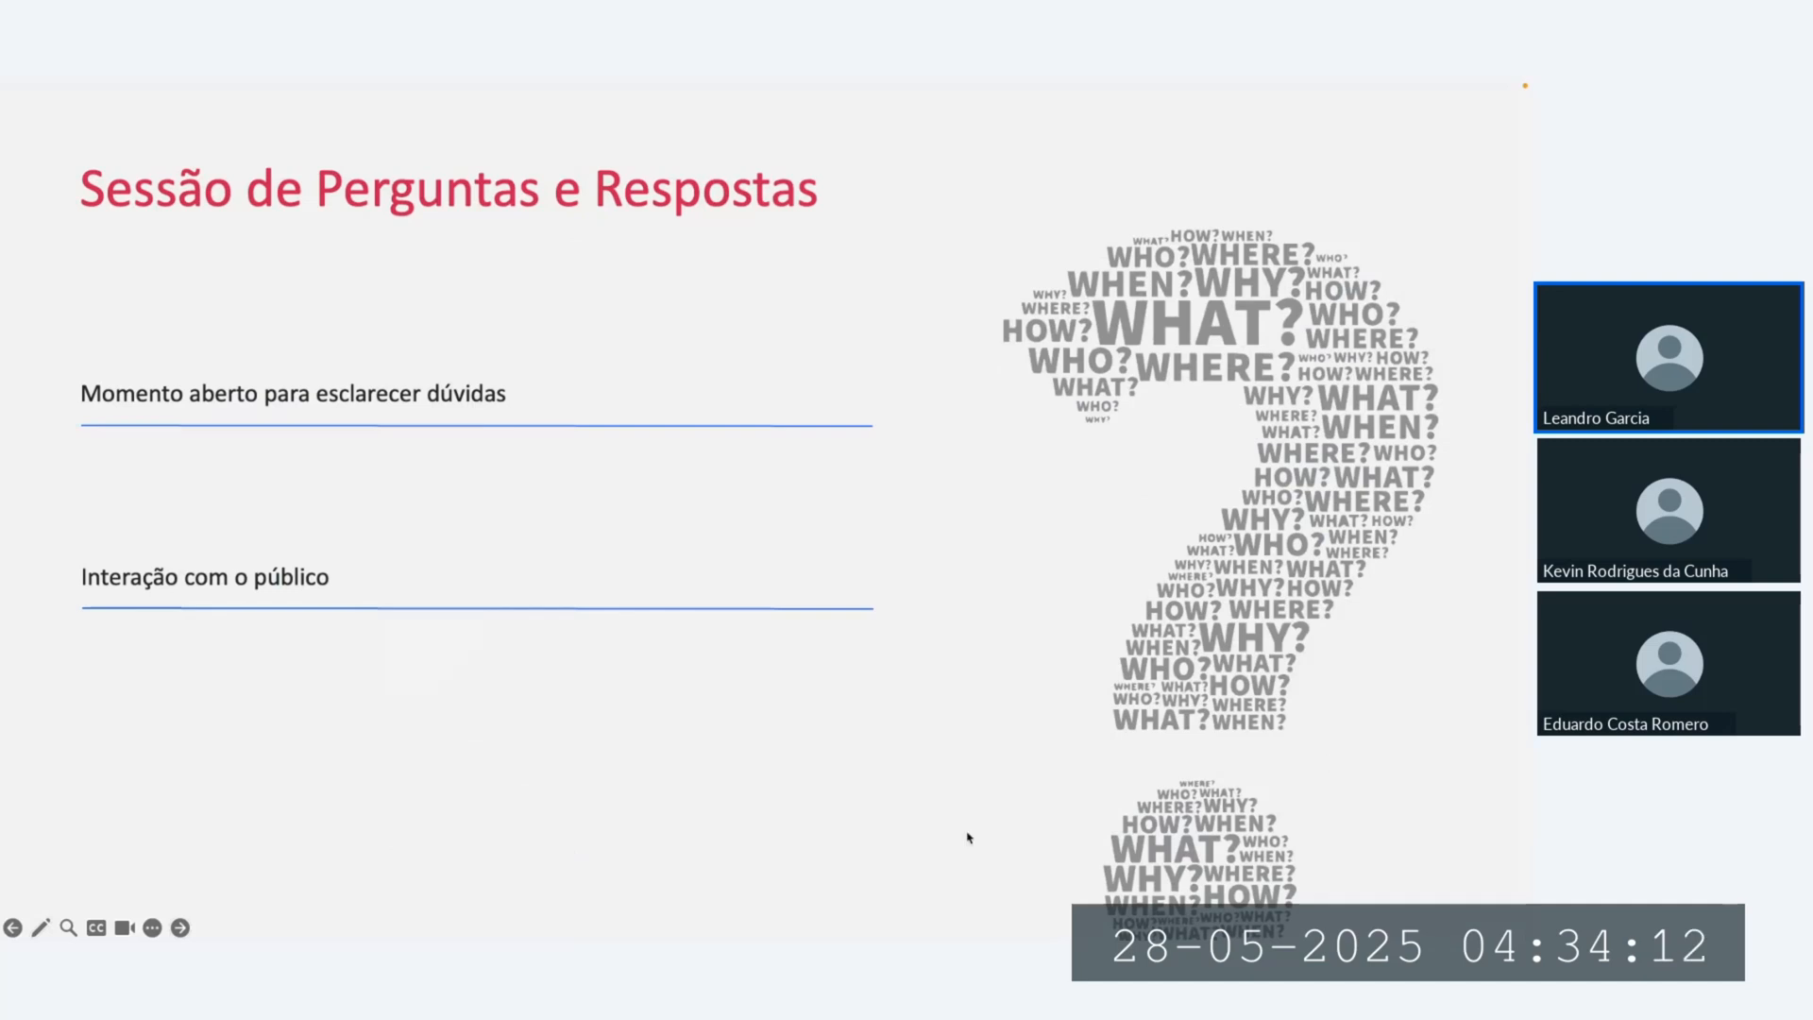